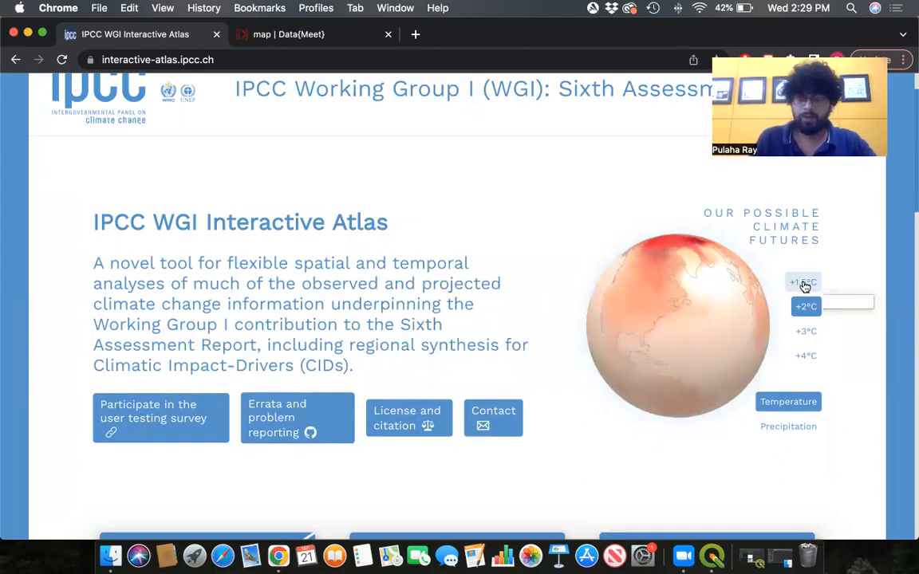
- Preview the globe's projected warming for the +2°C, +3°C and +4°C climate futures
click(807, 307)
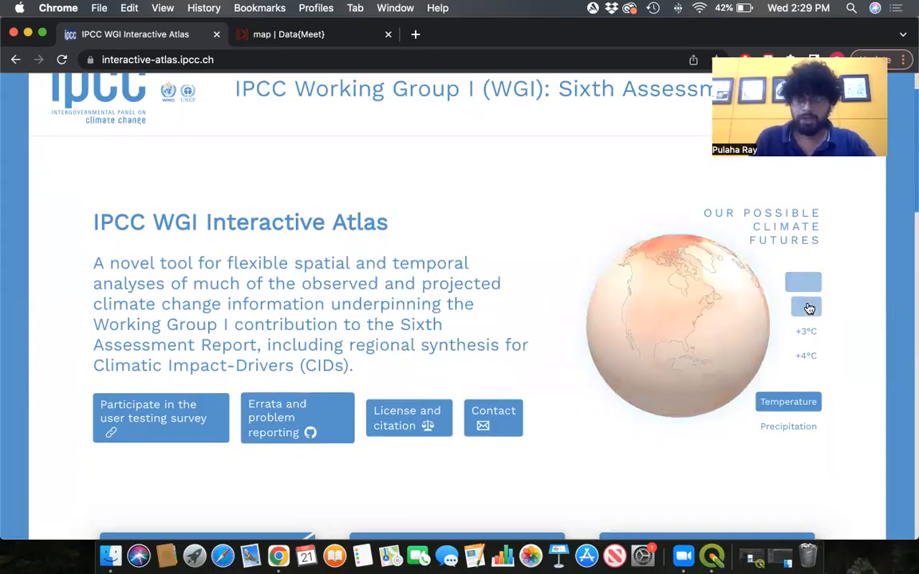
click(808, 332)
click(808, 356)
mouse_move(712, 355)
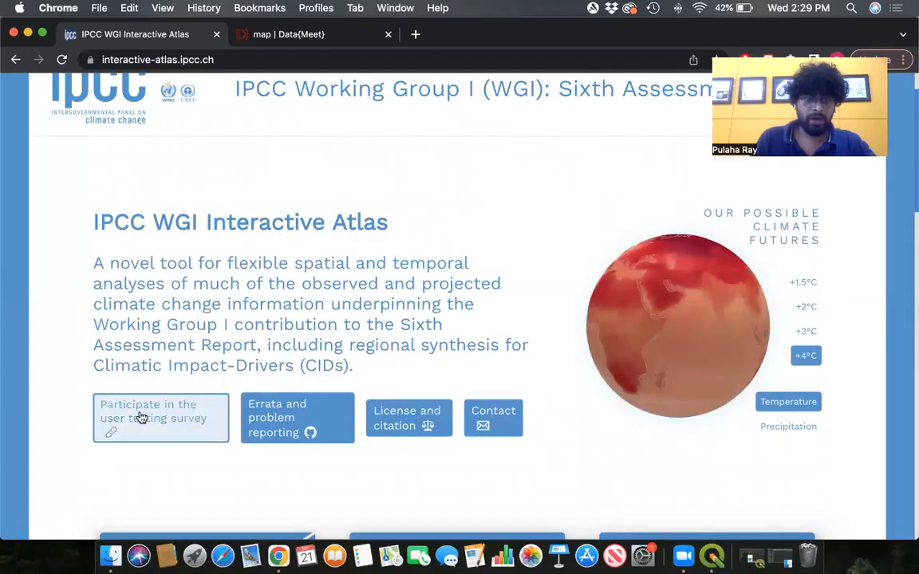
- Open the Advanced Regional Information atlas from the home page
scroll(339, 349, down, 1)
scroll(339, 349, down, 5)
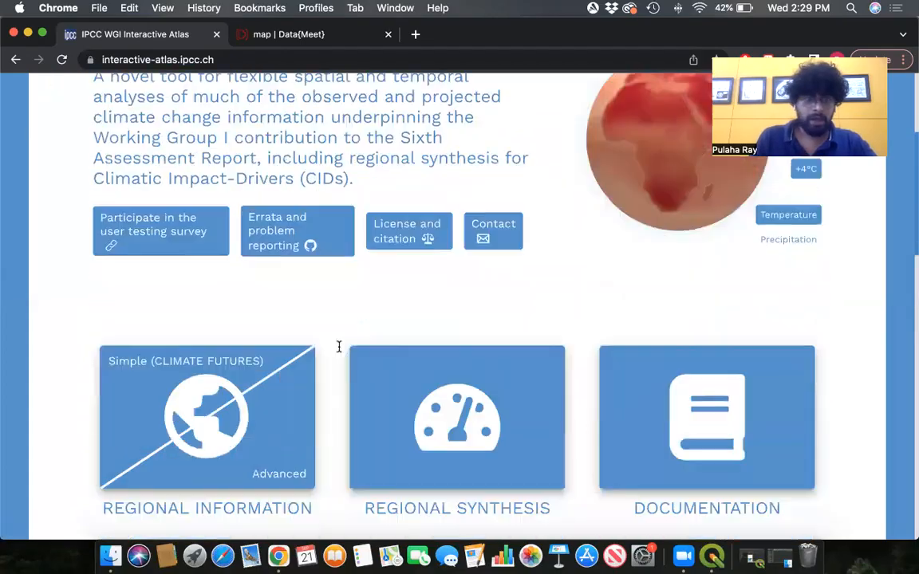
click(258, 408)
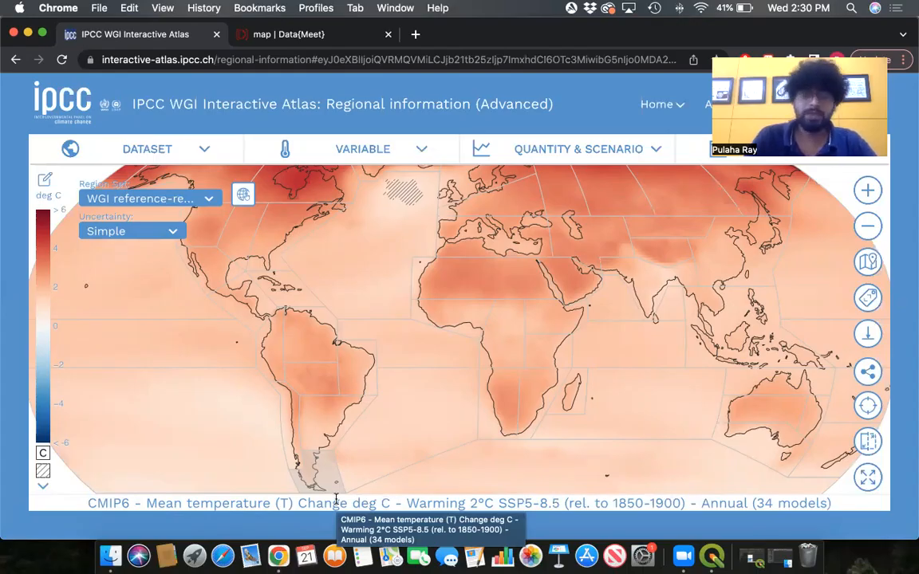
- Examine the map's caption and the available dataset and variable options, keeping Mean temperature (T) selected
click(363, 149)
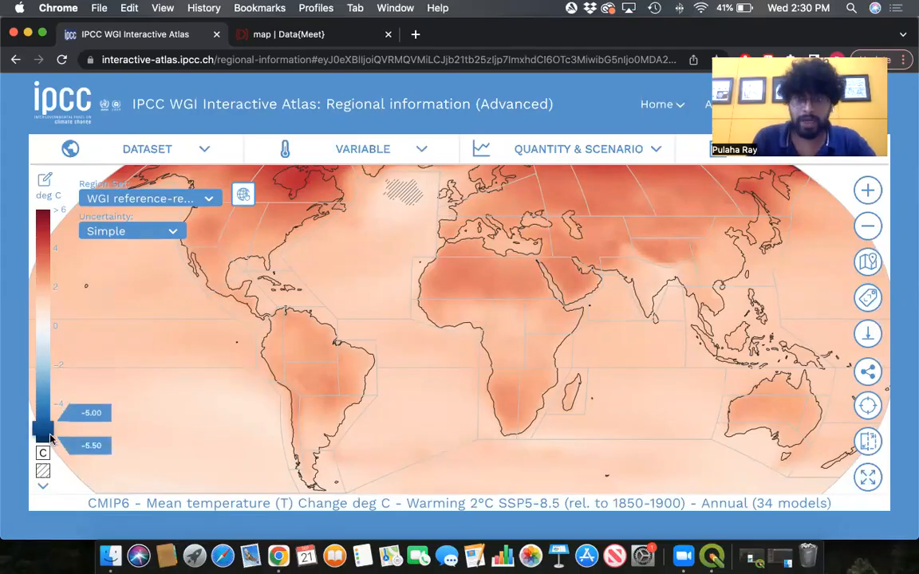
drag(613, 504, 681, 503)
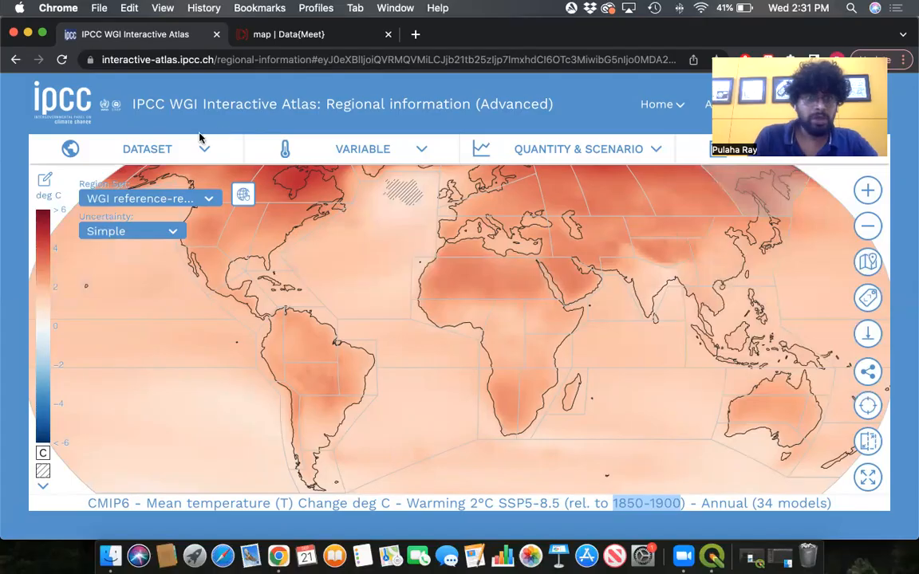
mouse_move(202, 152)
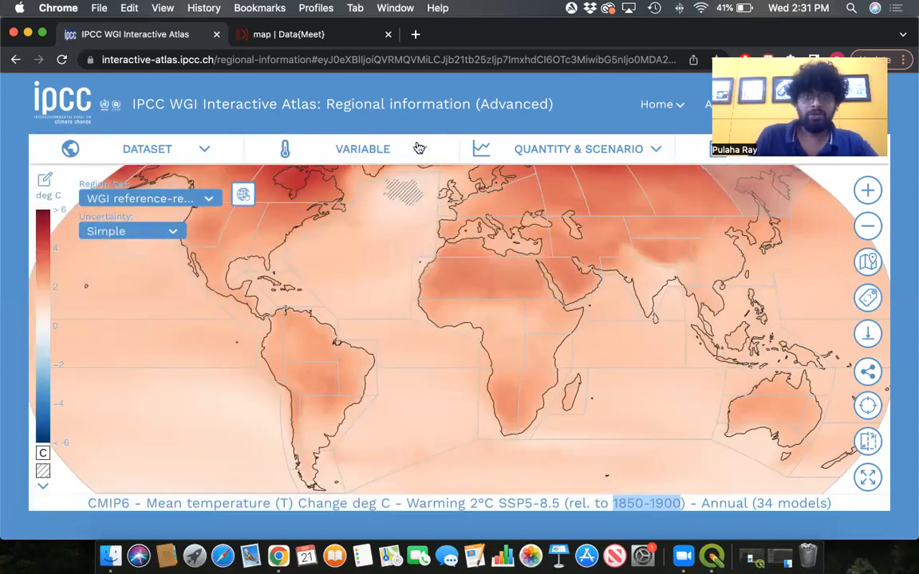
mouse_move(412, 151)
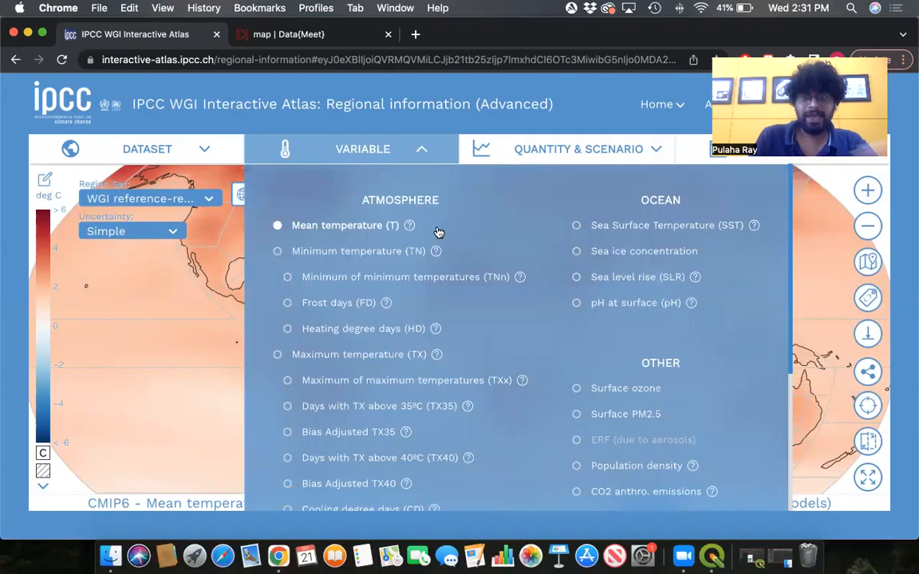
mouse_move(435, 359)
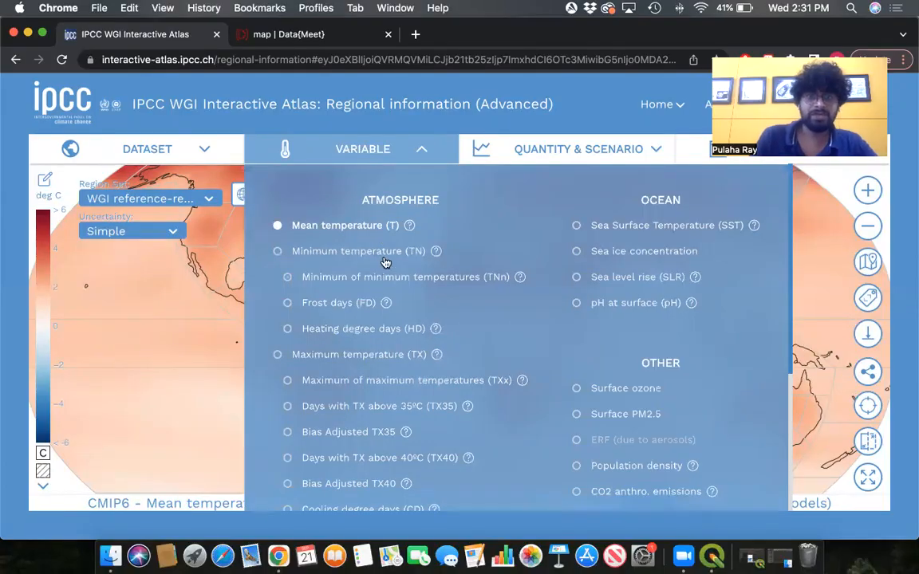
scroll(456, 316, down, 5)
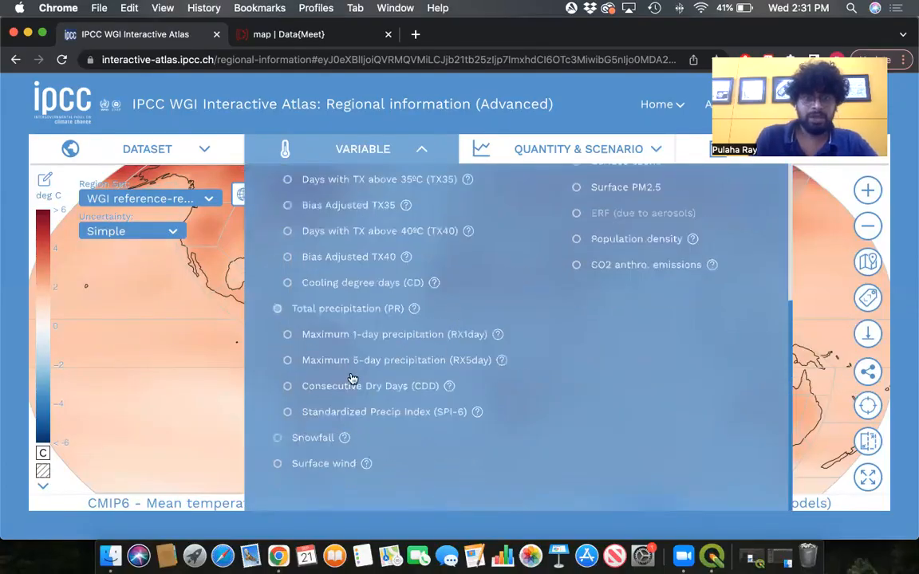
scroll(437, 291, up, 5)
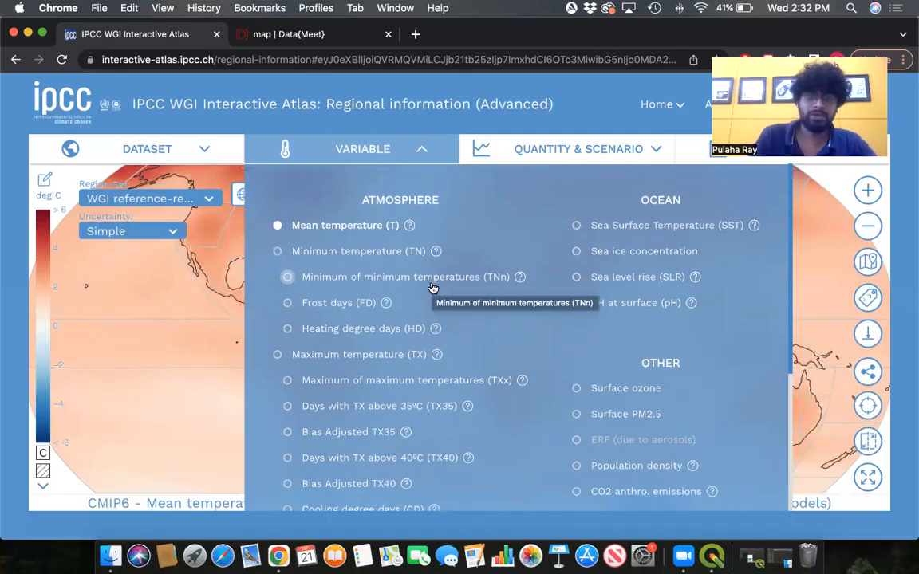
click(278, 226)
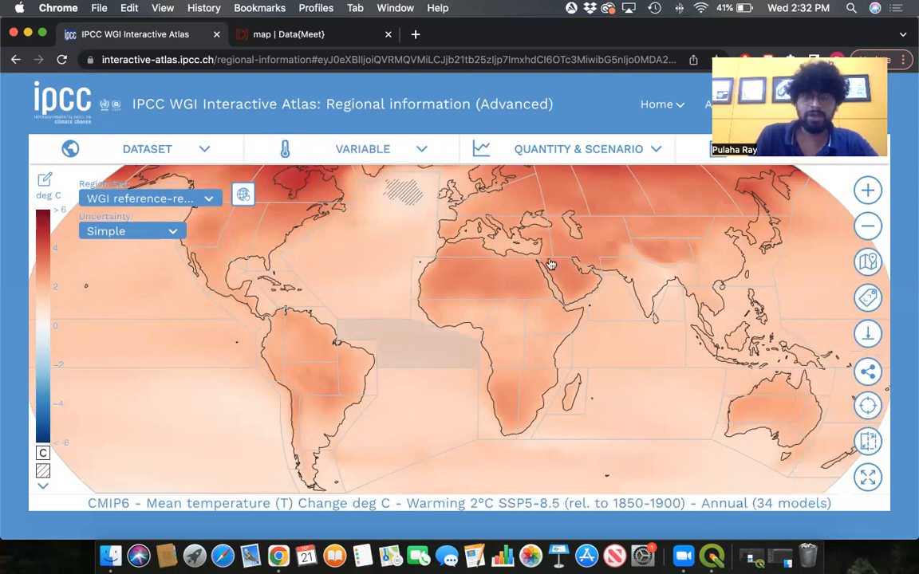
- Switch the map quantity to Value (deg C)
click(613, 151)
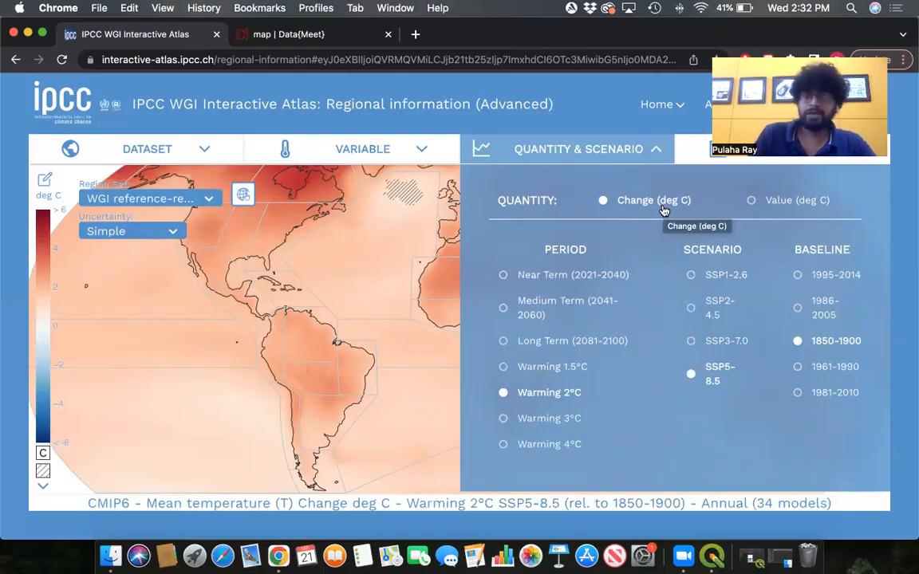
click(752, 202)
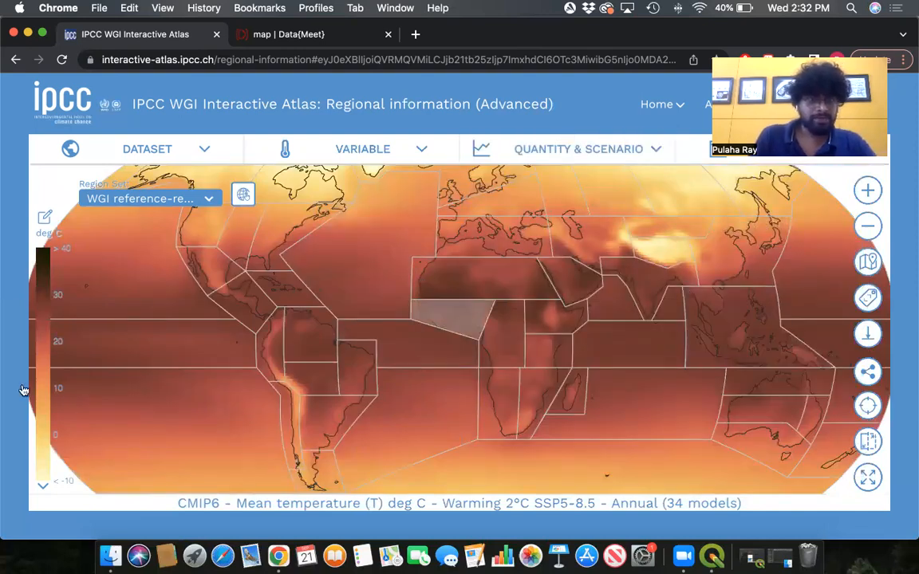
mouse_move(47, 257)
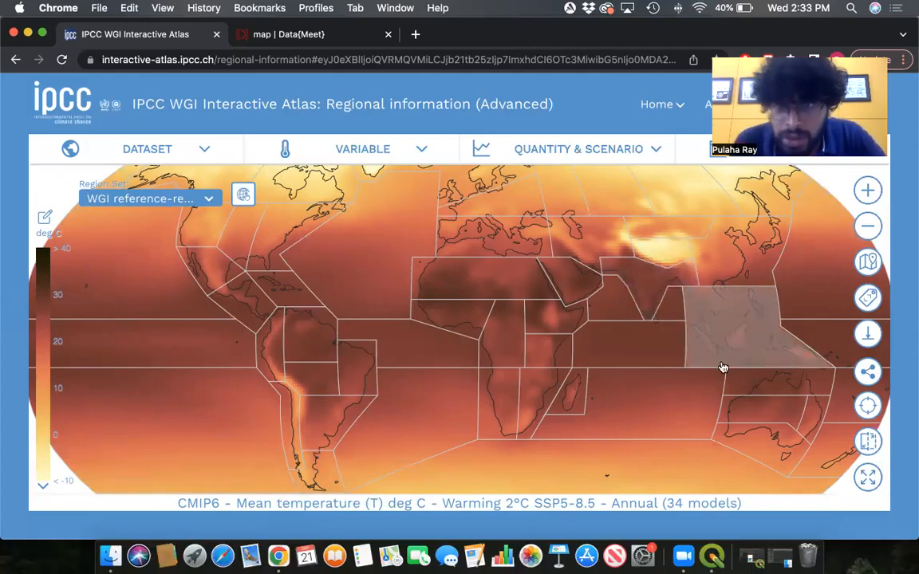
- Switch the map quantity back to Change (deg C)
click(647, 291)
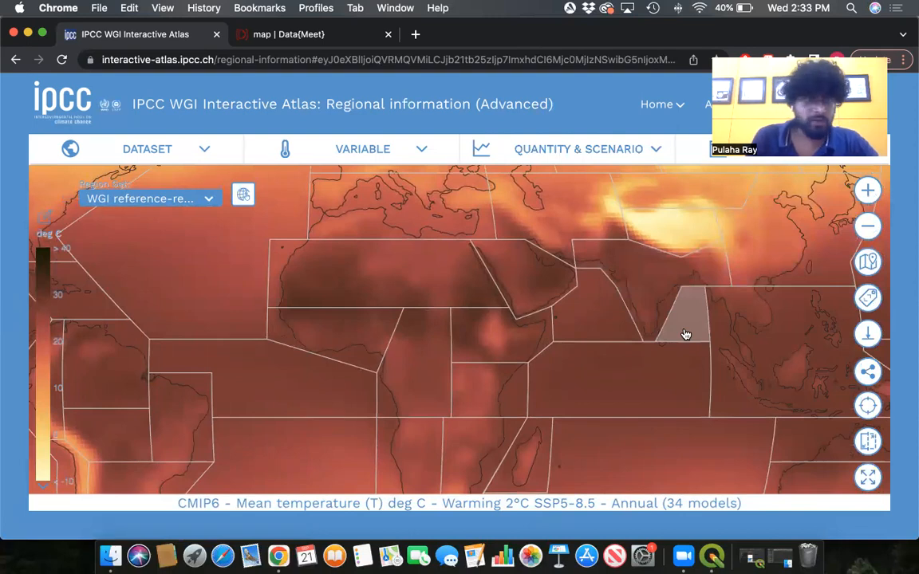
mouse_move(47, 300)
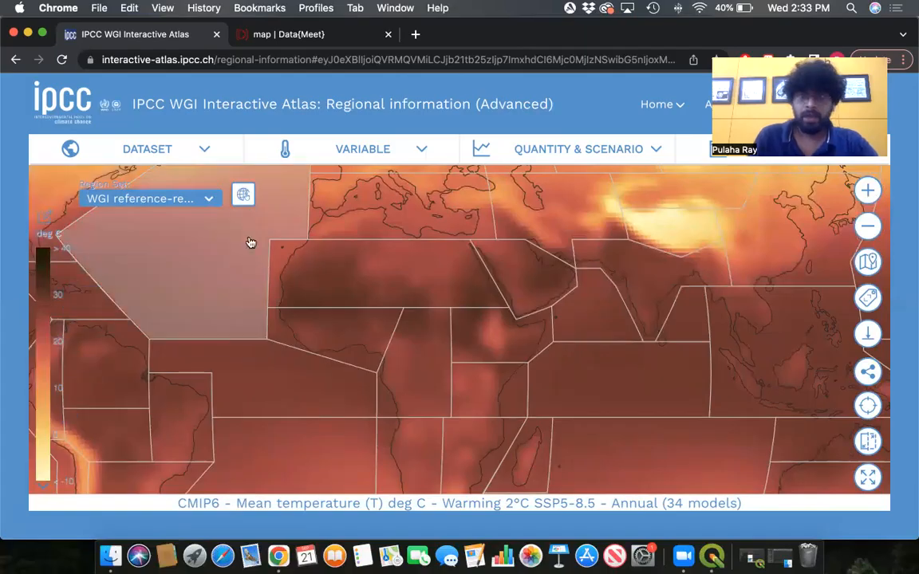
click(653, 151)
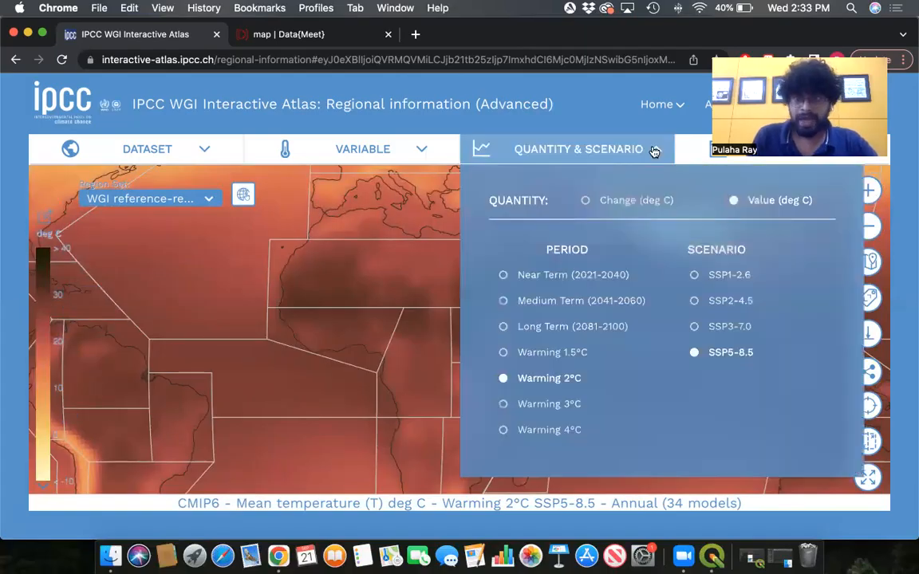
click(586, 202)
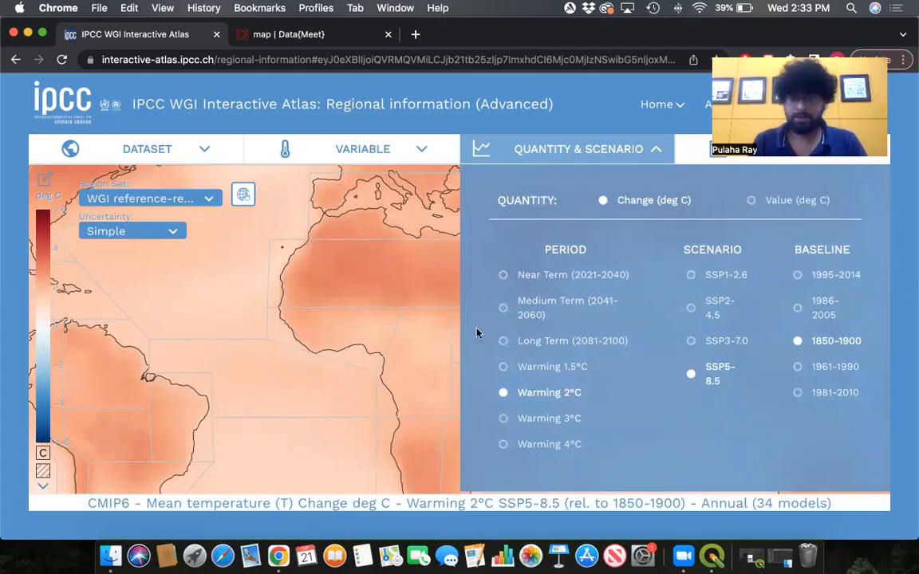
- Set the period to Warming 1.5°C
click(503, 368)
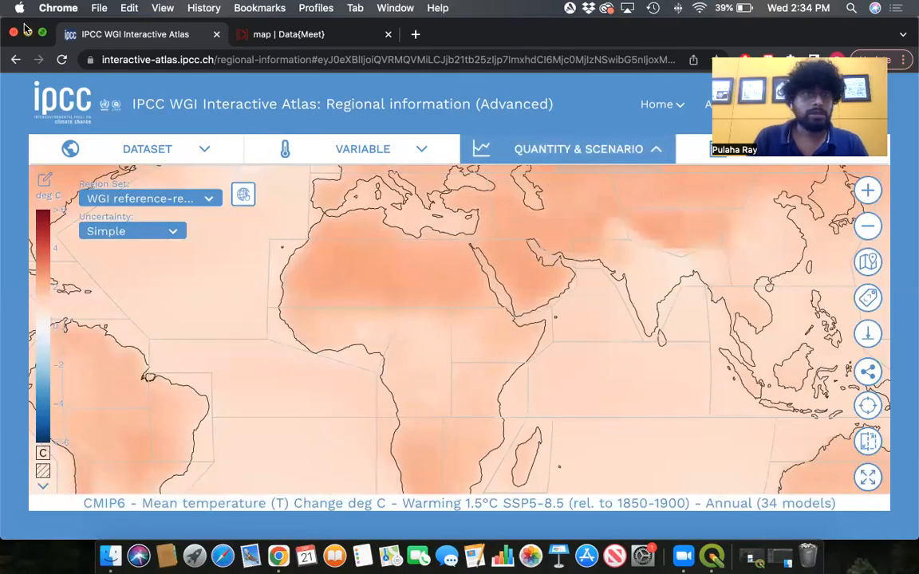
drag(22, 23, 15, 119)
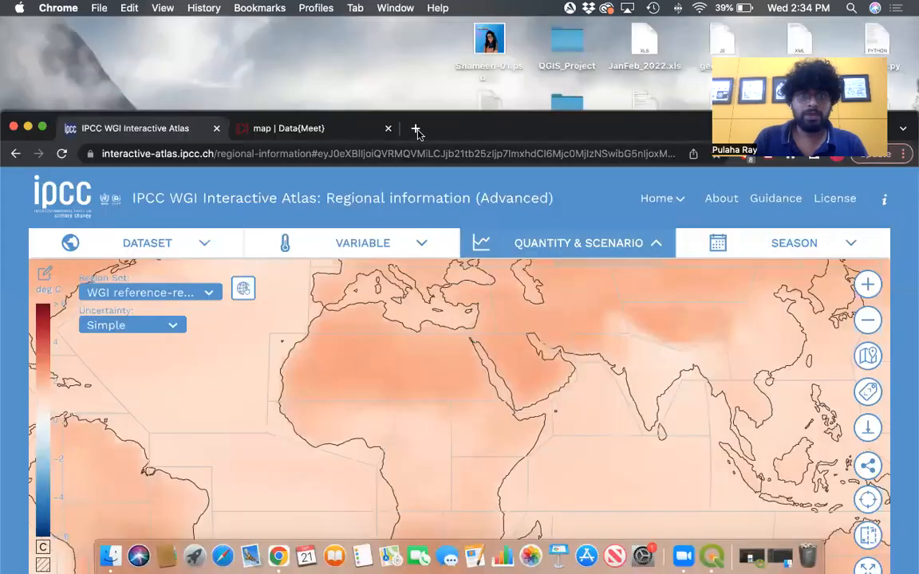
- Search Google in a new tab for "what is SSP in global warming"
click(415, 129)
text(what )
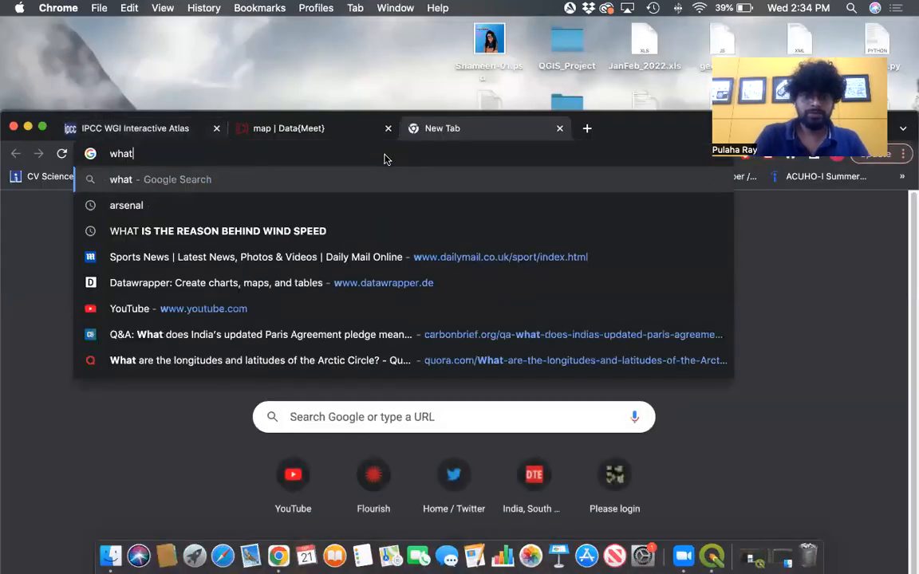
text(is )
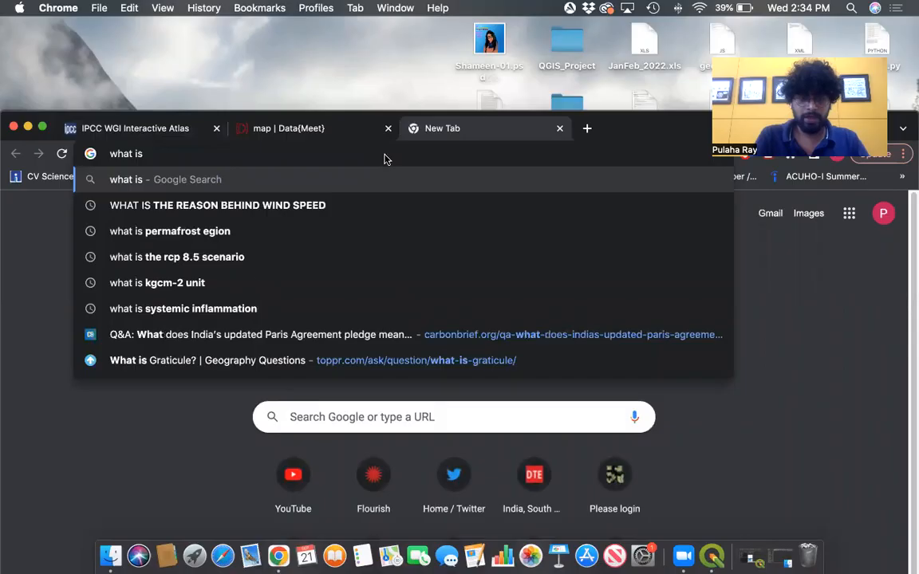
text(SSP)
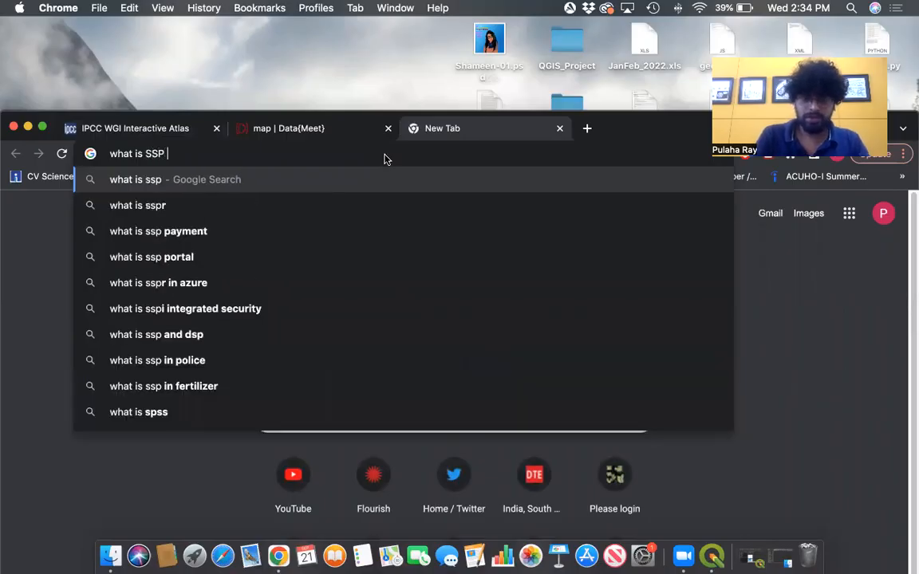
text( in )
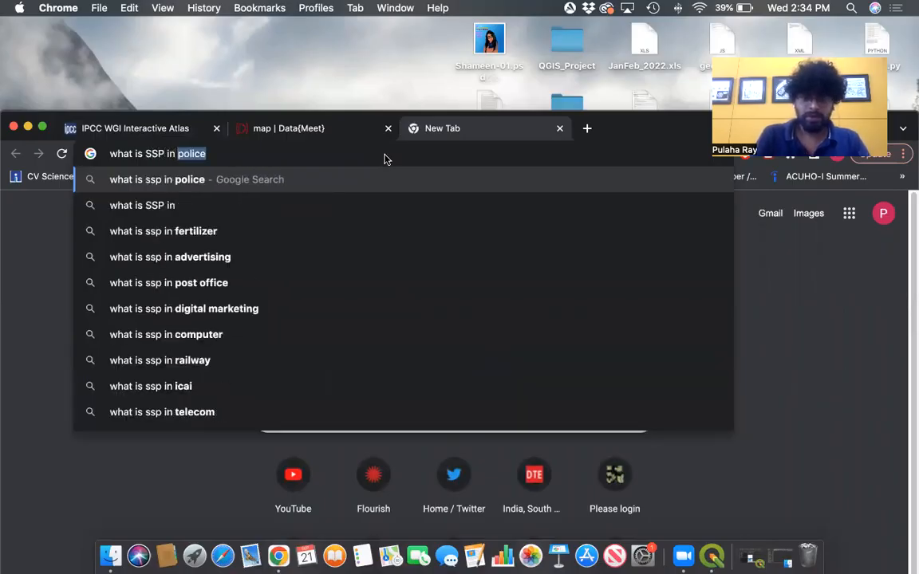
text(global warming)
key(Return)
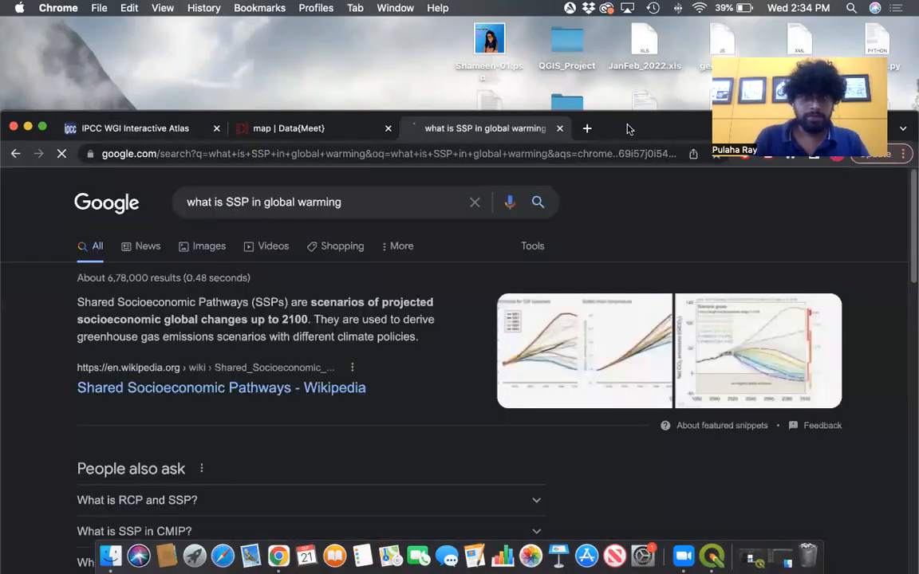
- Open the Carbon Brief explainer on Shared Socioeconomic Pathways from the search results
drag(628, 126, 639, 33)
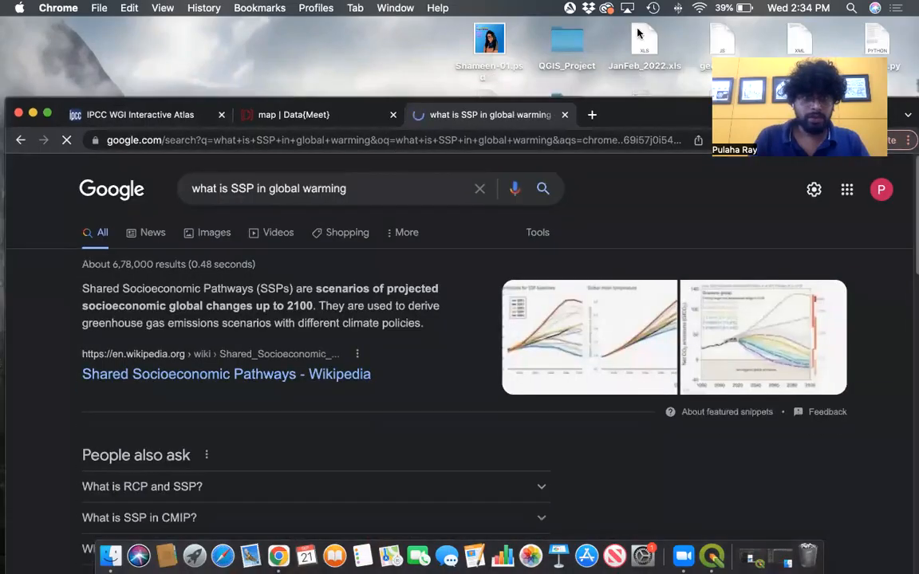
scroll(439, 248, down, 3)
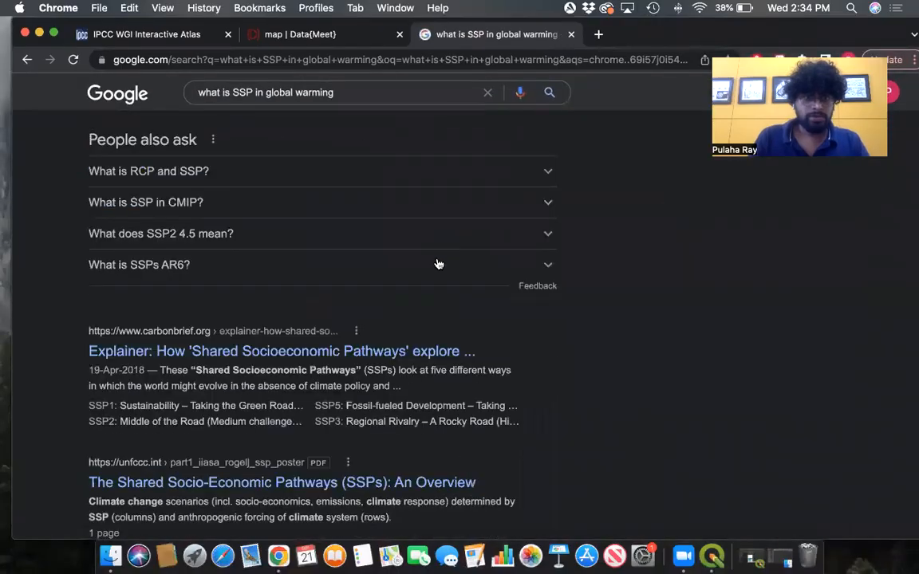
click(341, 322)
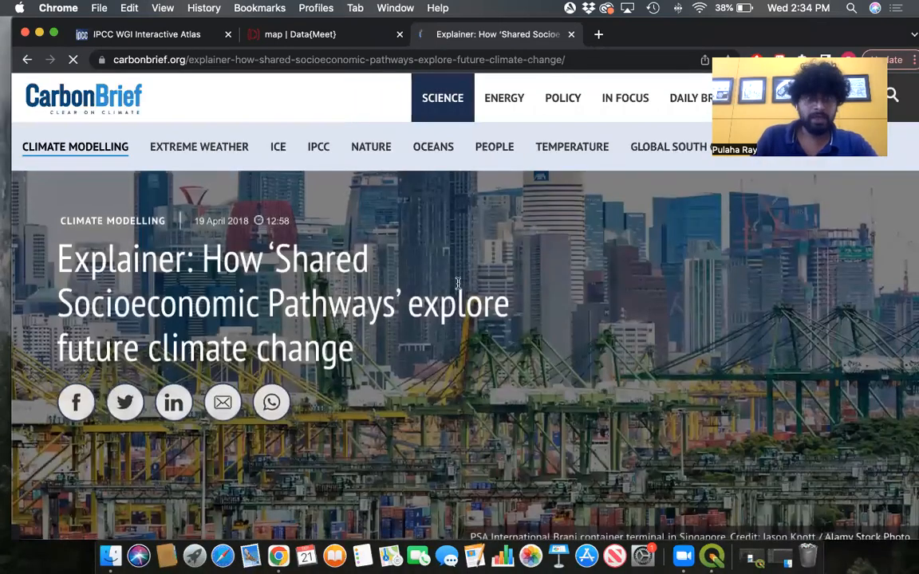
- Dismiss the reader survey pop-up on the article
scroll(458, 286, down, 5)
scroll(459, 288, down, 4)
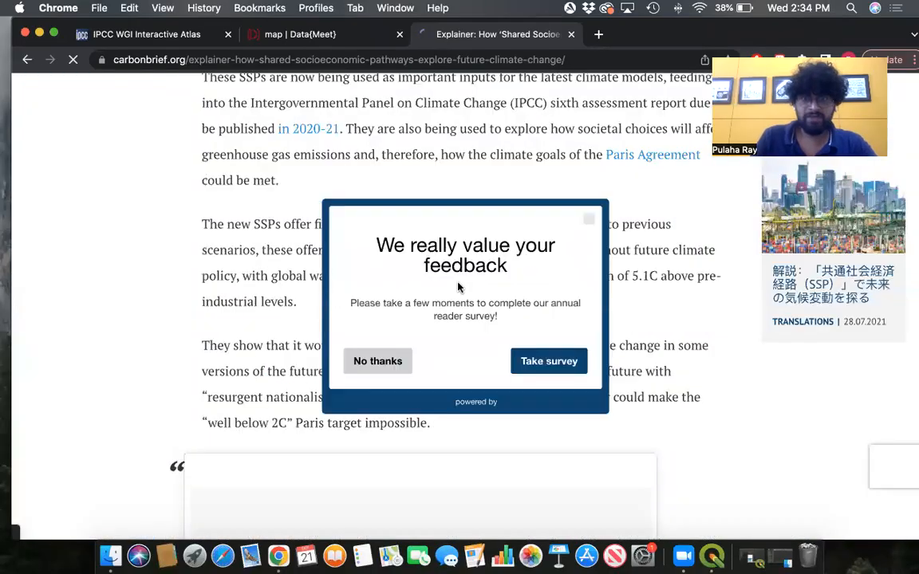
scroll(458, 288, up, 2)
click(590, 226)
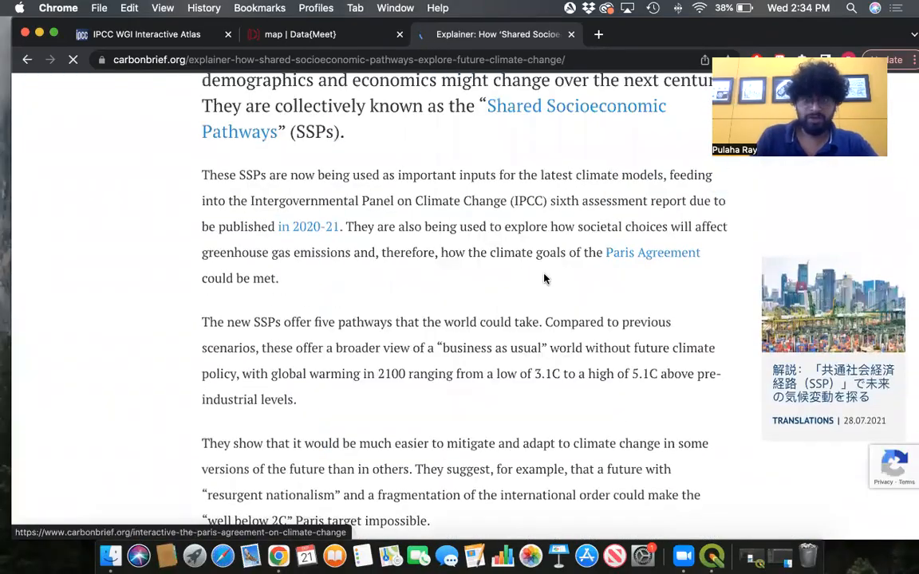
- Read the article's introduction and the "What are the SSPs?" section
scroll(542, 283, up, 3)
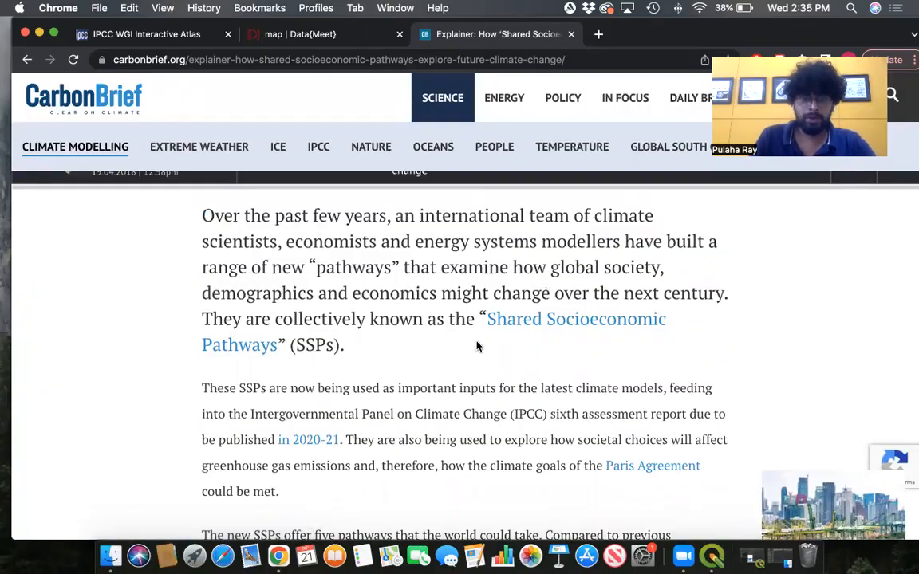
scroll(477, 346, down, 5)
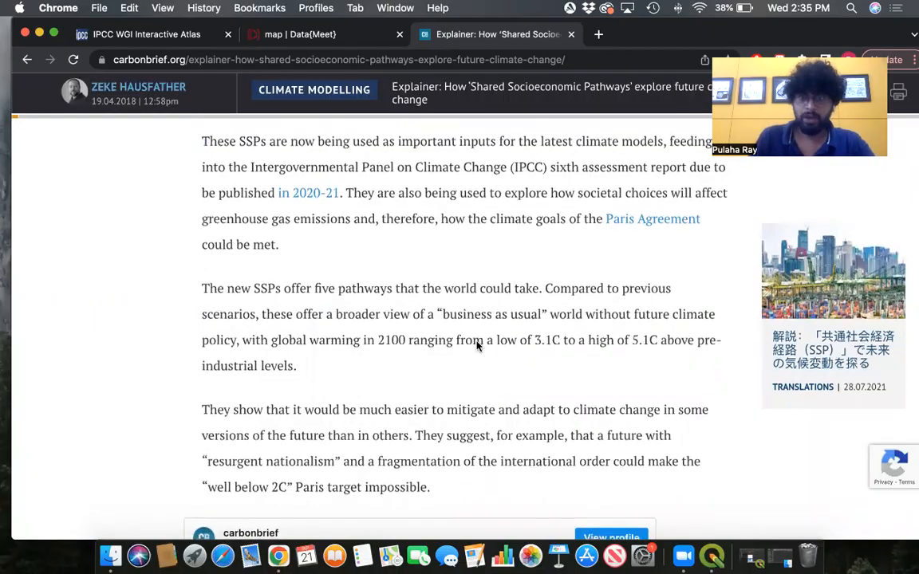
scroll(478, 343, down, 4)
scroll(477, 346, down, 12)
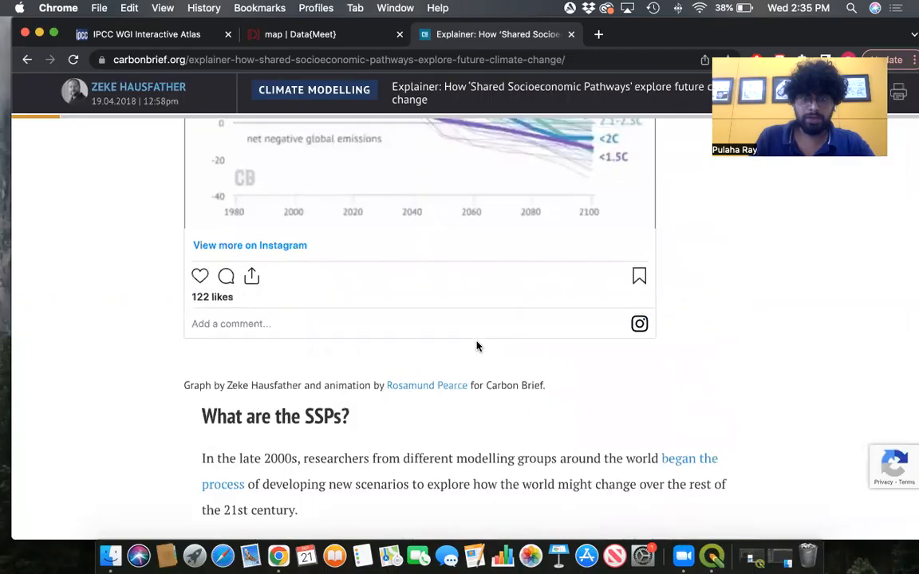
scroll(478, 344, down, 3)
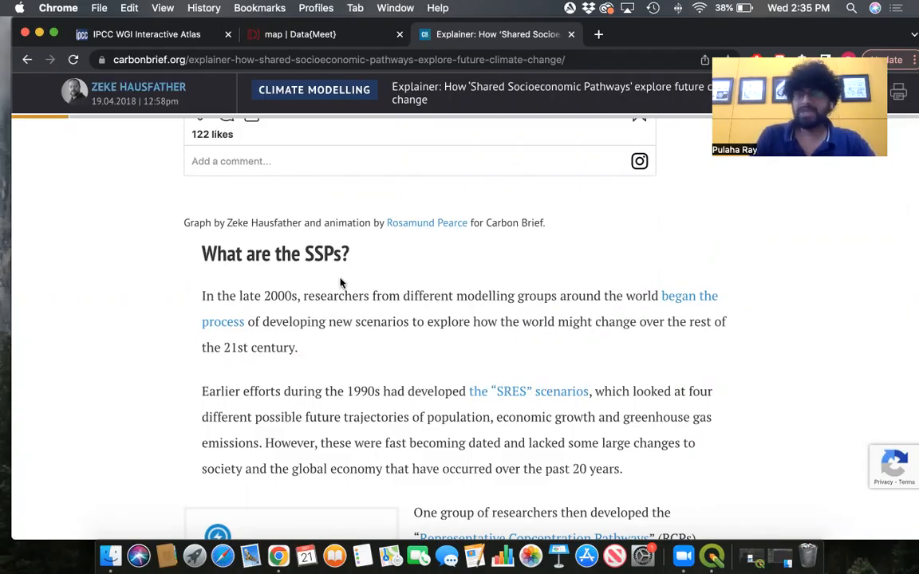
- Continue reading the explainer's account of RCPs and SSPs down to the "Narratives of the future" section
scroll(446, 343, down, 1)
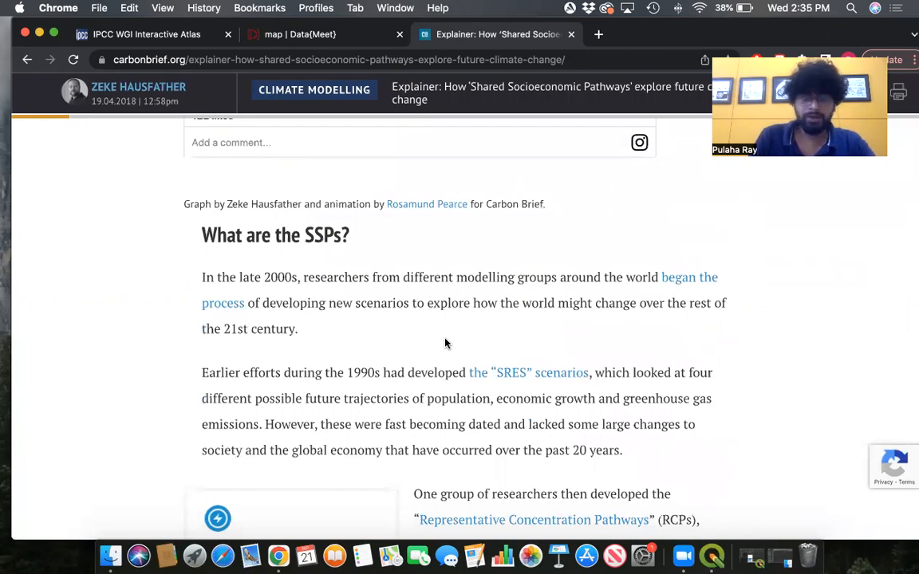
scroll(581, 334, down, 3)
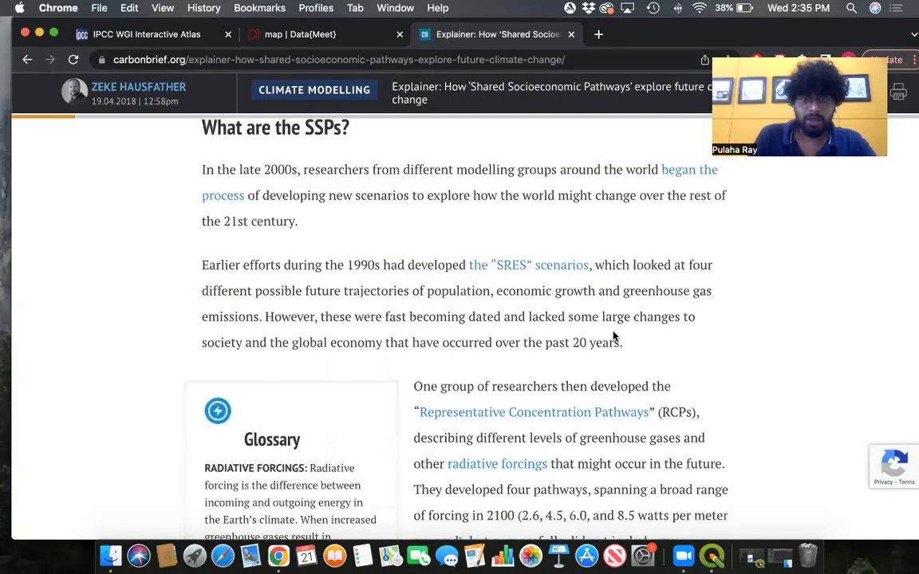
scroll(589, 333, down, 8)
scroll(589, 332, down, 3)
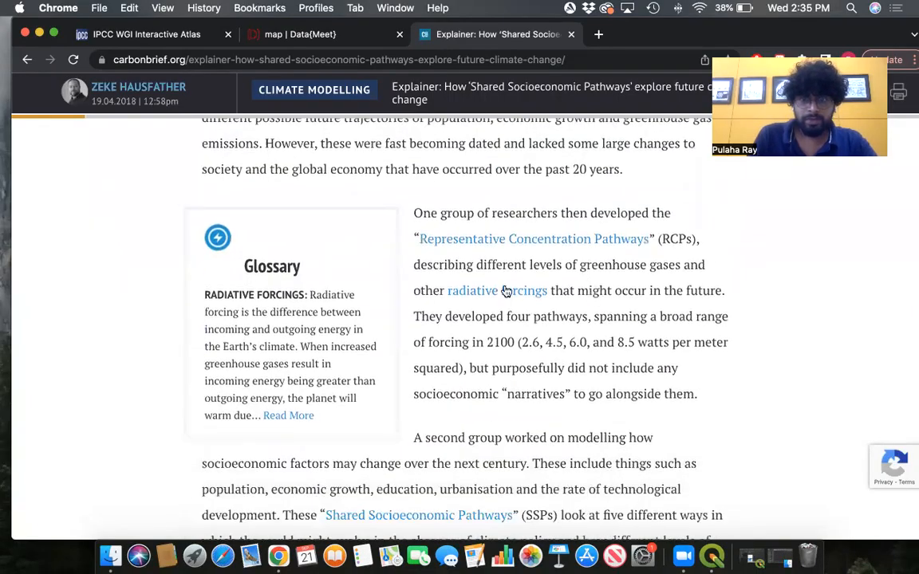
scroll(580, 356, down, 7)
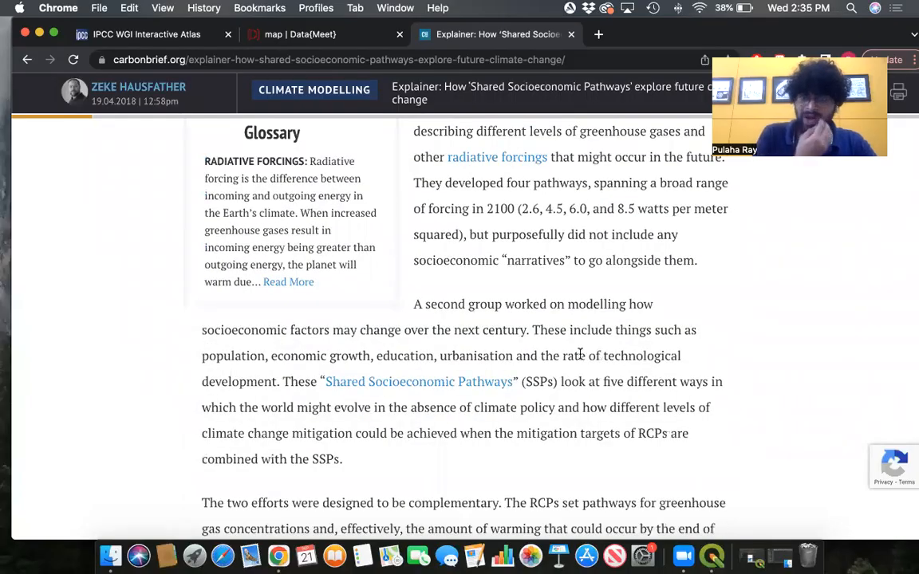
scroll(581, 356, down, 19)
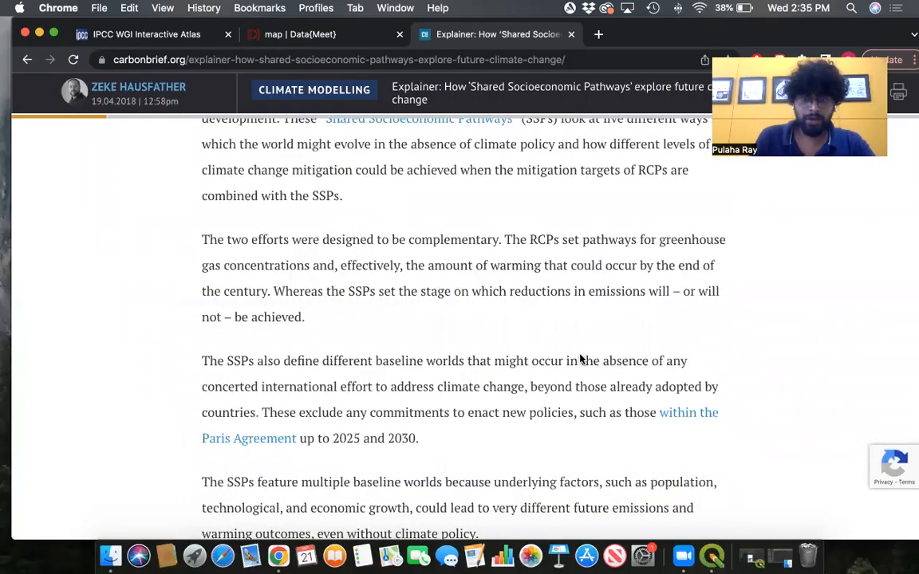
scroll(581, 359, down, 12)
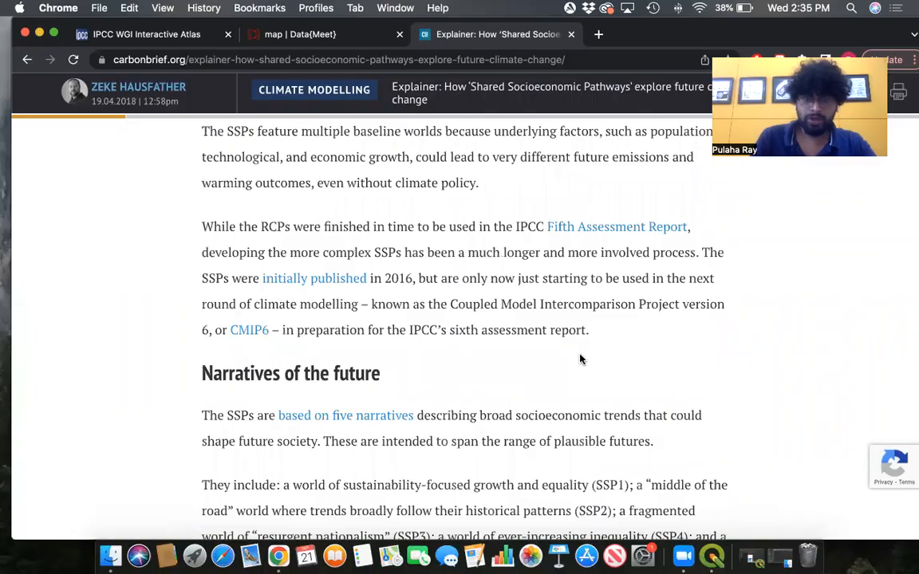
- Return to the Interactive Atlas tab and highlight the caption's warming level, scenario and baseline text
click(179, 40)
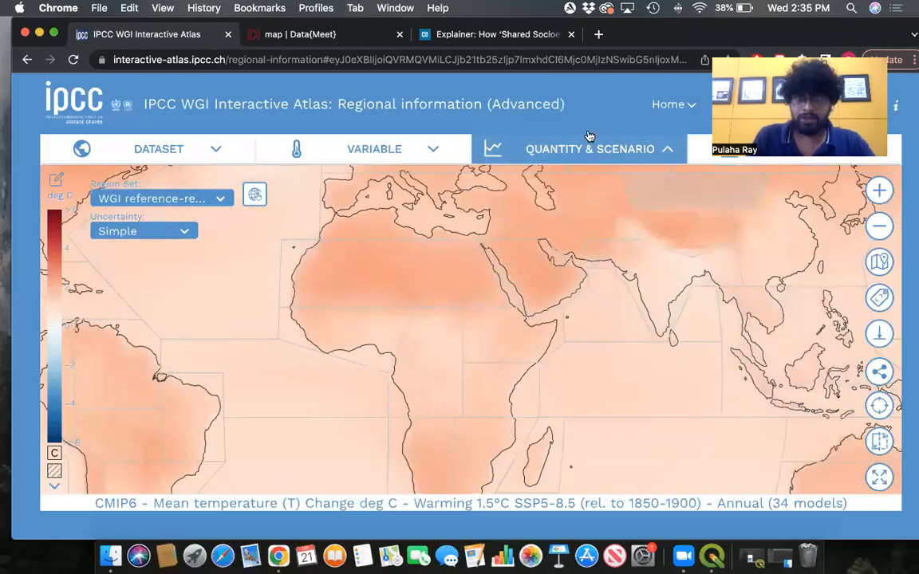
mouse_move(560, 147)
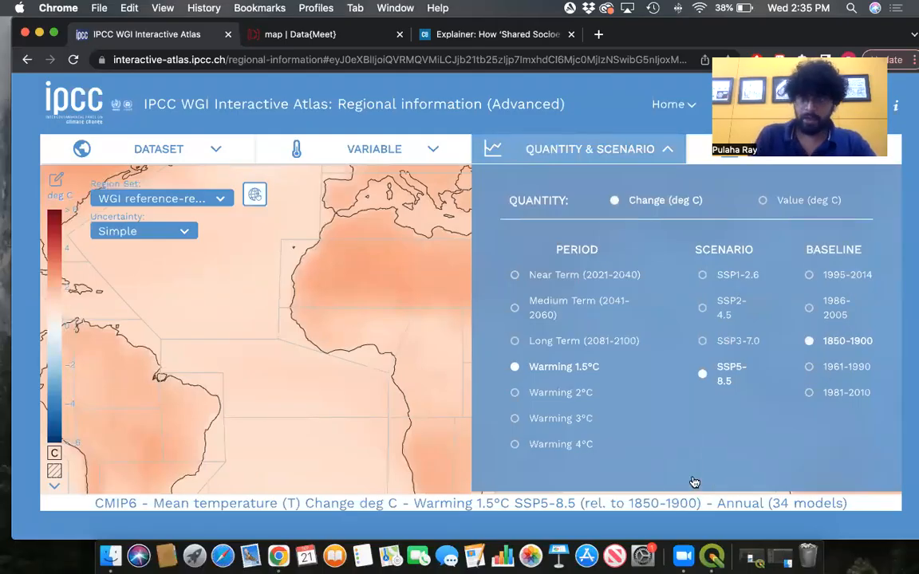
drag(415, 503, 700, 505)
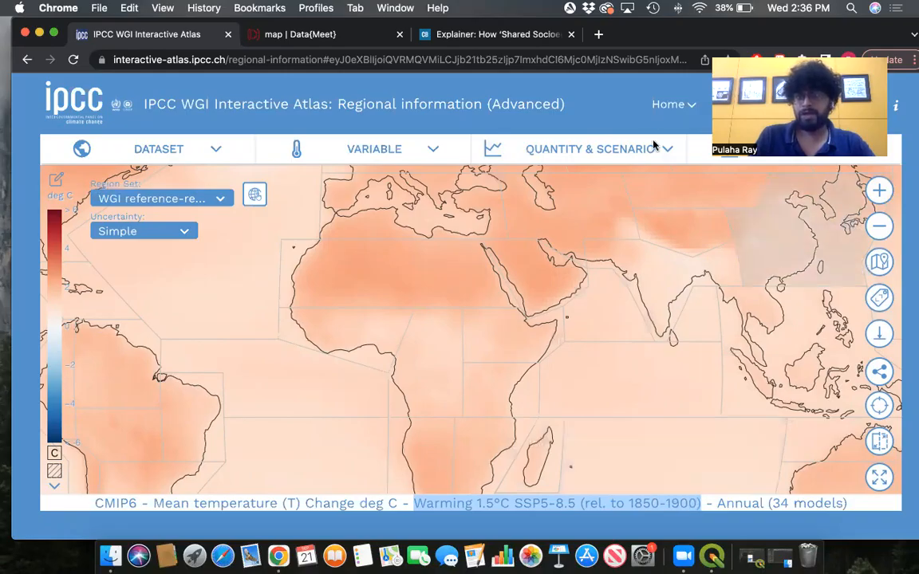
- Review the available quantity, period, scenario, baseline and season options for the map
mouse_move(644, 154)
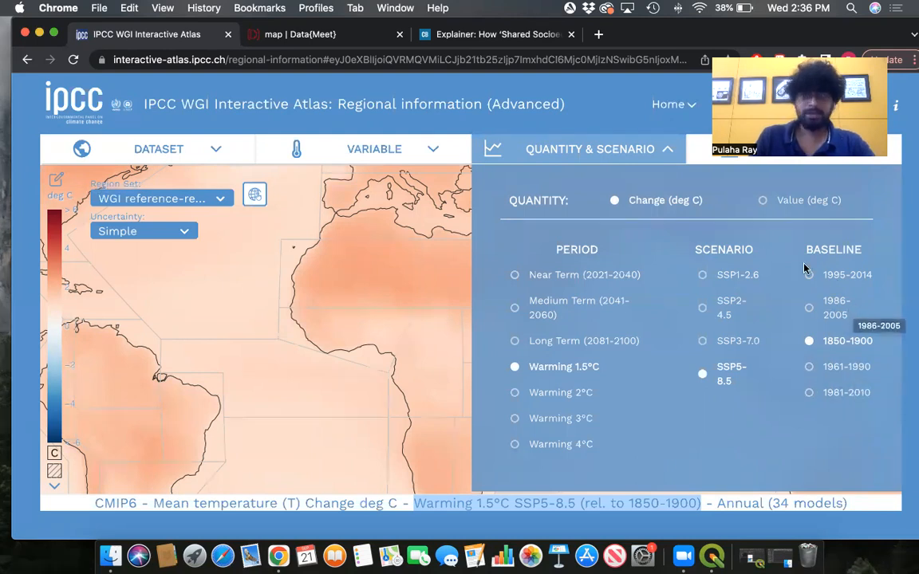
click(794, 152)
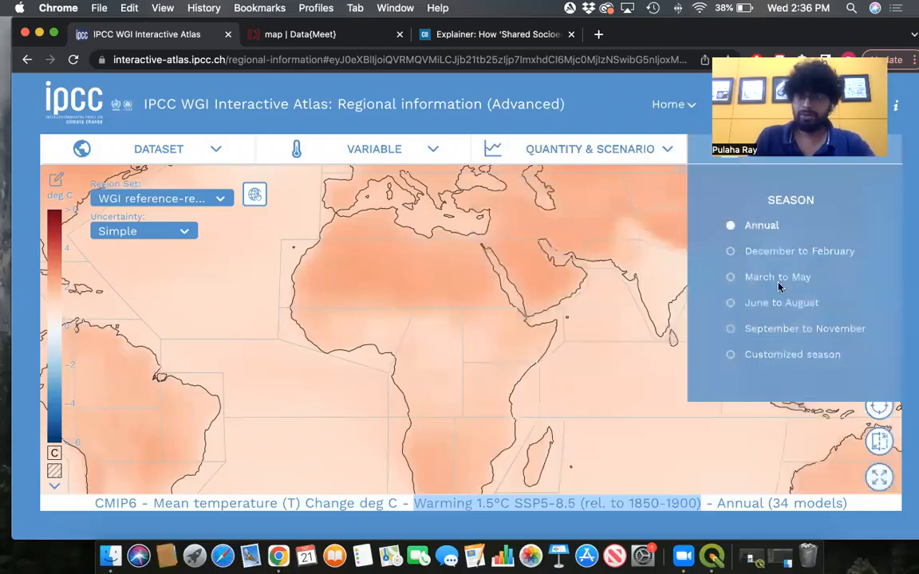
click(594, 149)
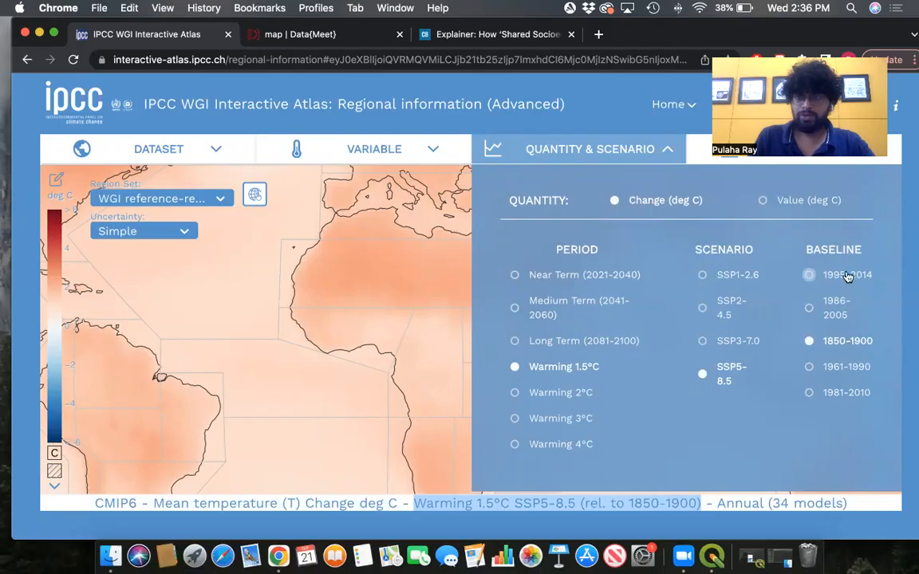
click(388, 198)
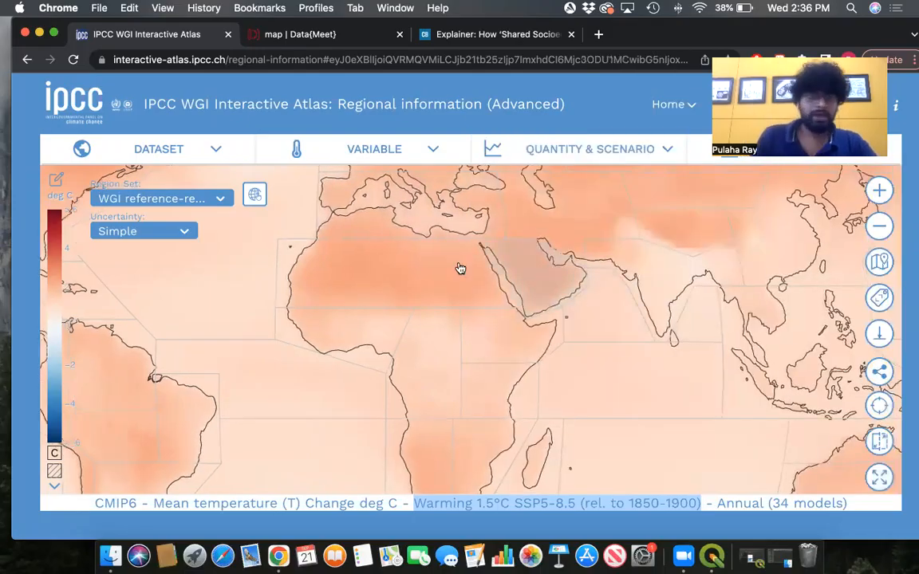
- Examine the 1.5°C warming map globally and zoomed in on South Asia
drag(615, 308, 574, 361)
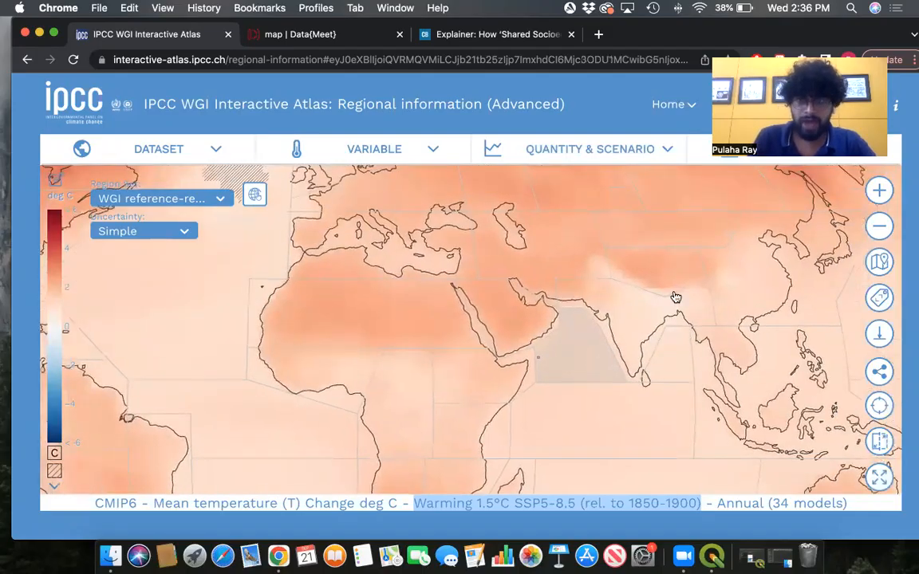
scroll(636, 299, down, 2)
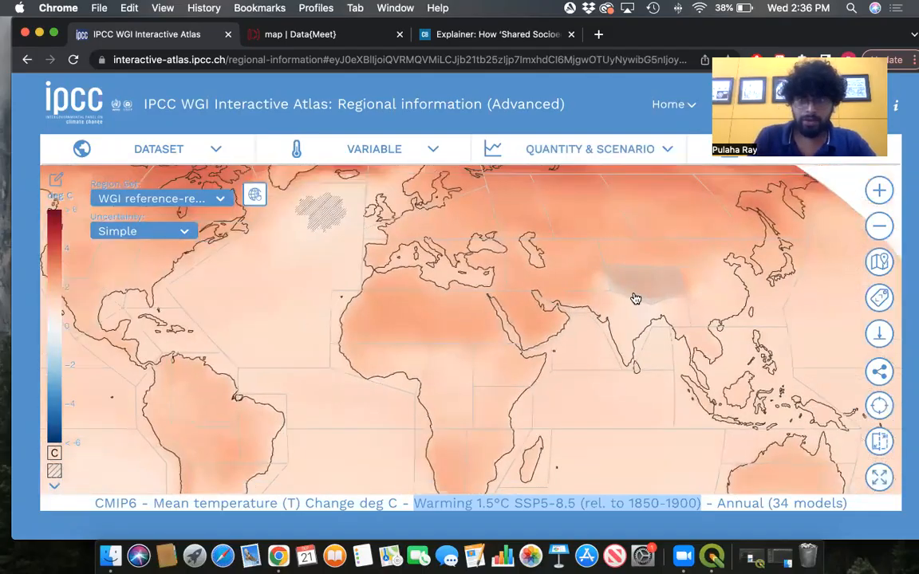
scroll(636, 299, down, 3)
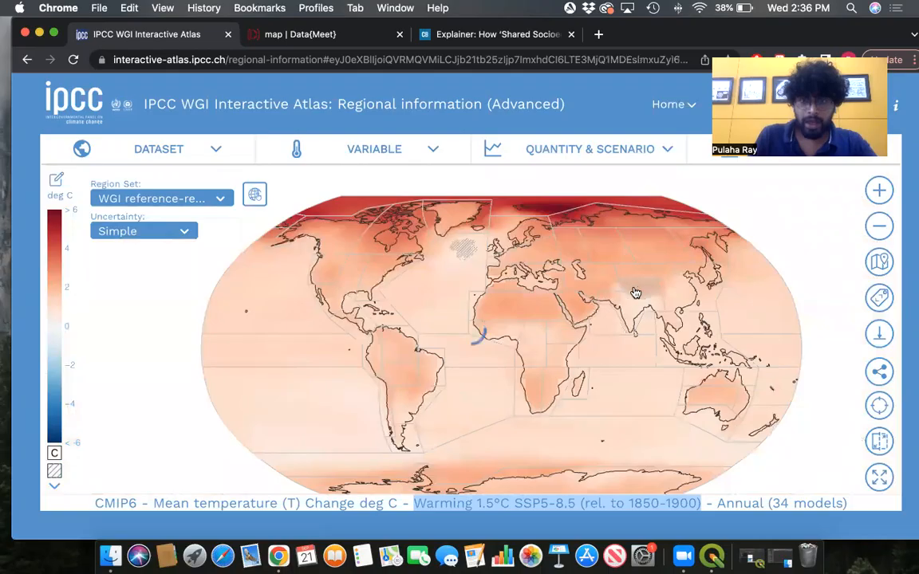
scroll(617, 307, down, 1)
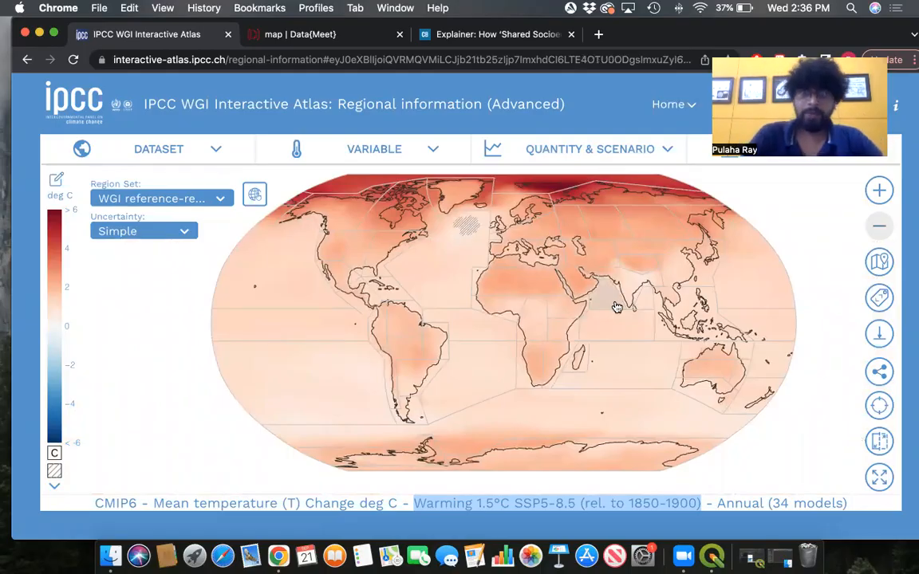
click(239, 151)
click(808, 215)
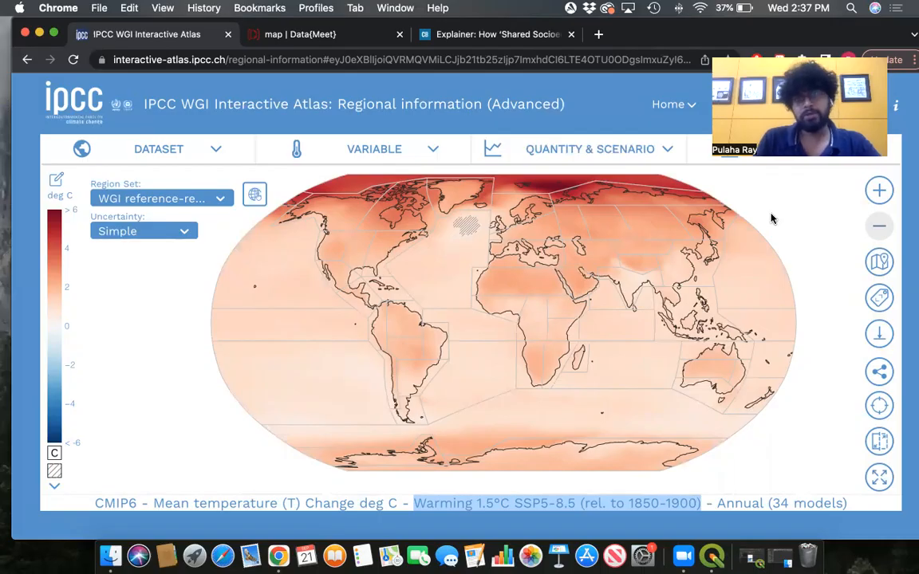
mouse_move(52, 215)
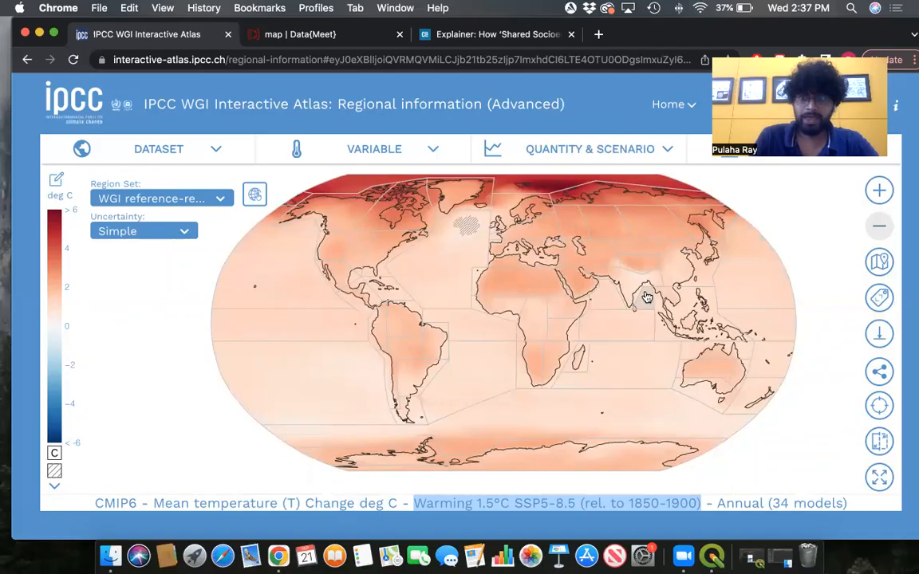
scroll(638, 293, up, 5)
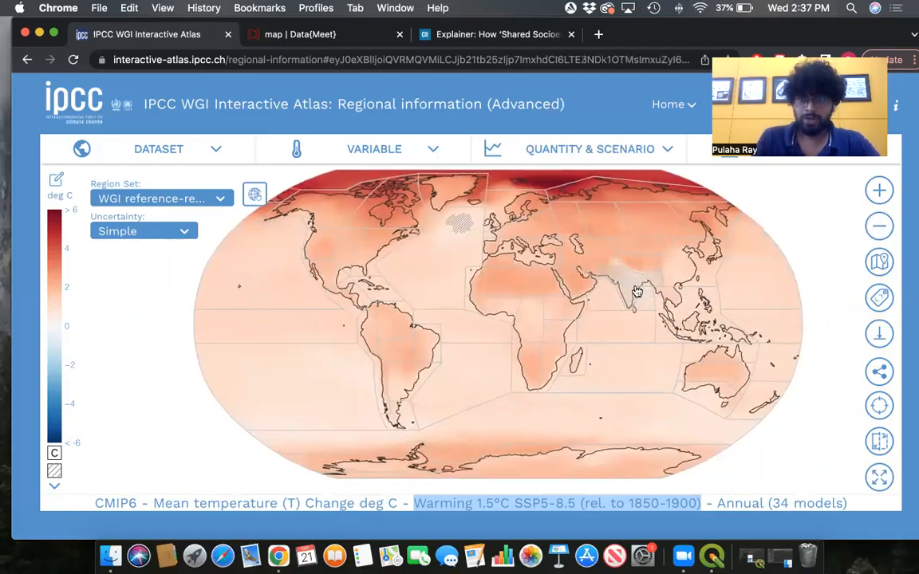
scroll(638, 298, up, 2)
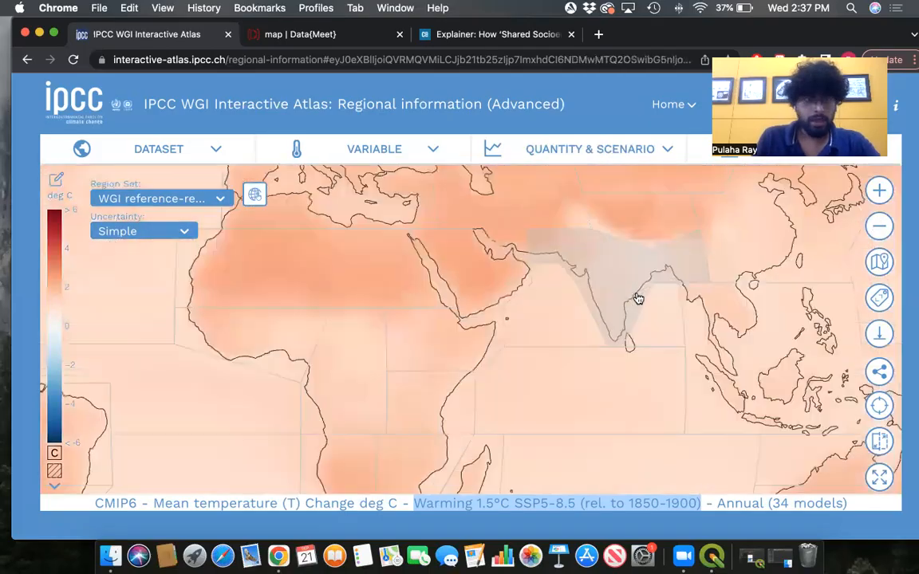
scroll(638, 297, up, 2)
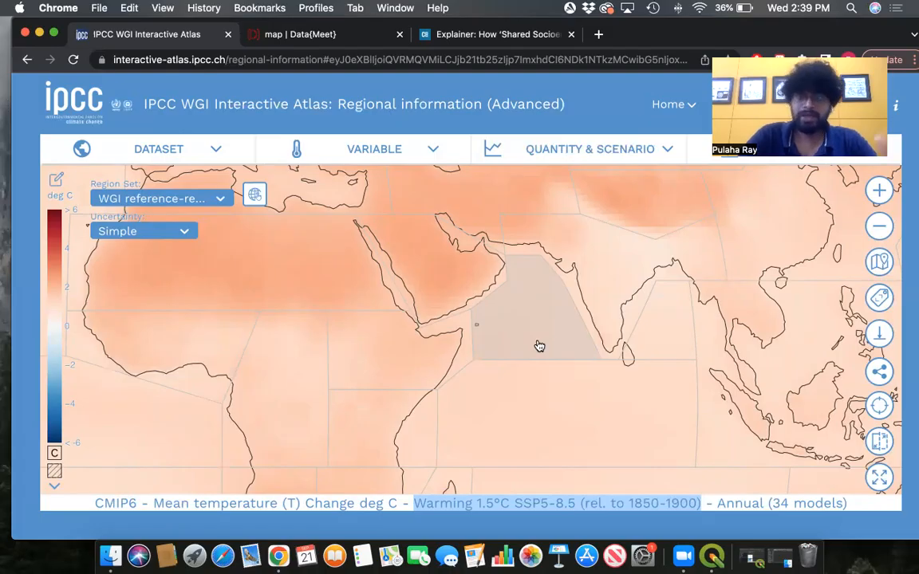
- Inspect the highlighted South Asia region on the warming map at different zoom levels
scroll(539, 345, down, 1)
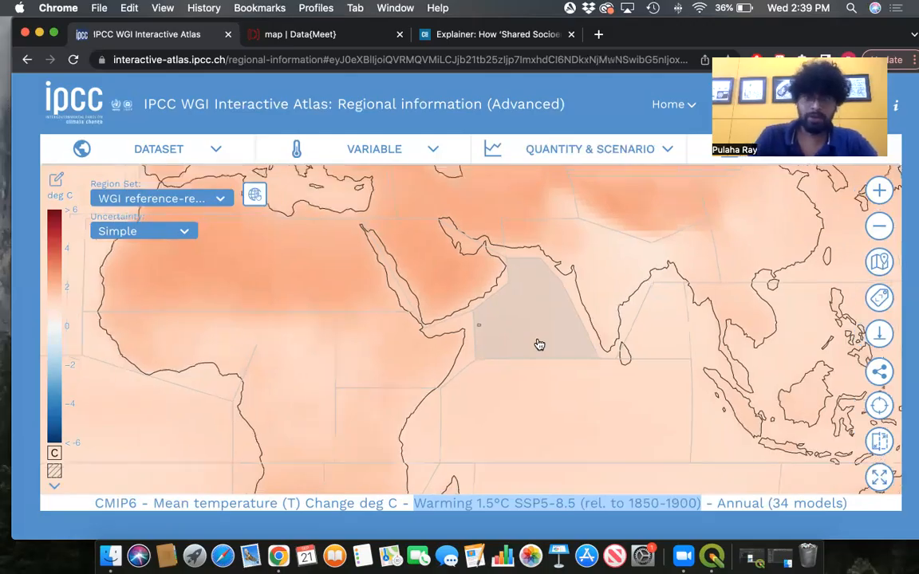
scroll(539, 344, down, 3)
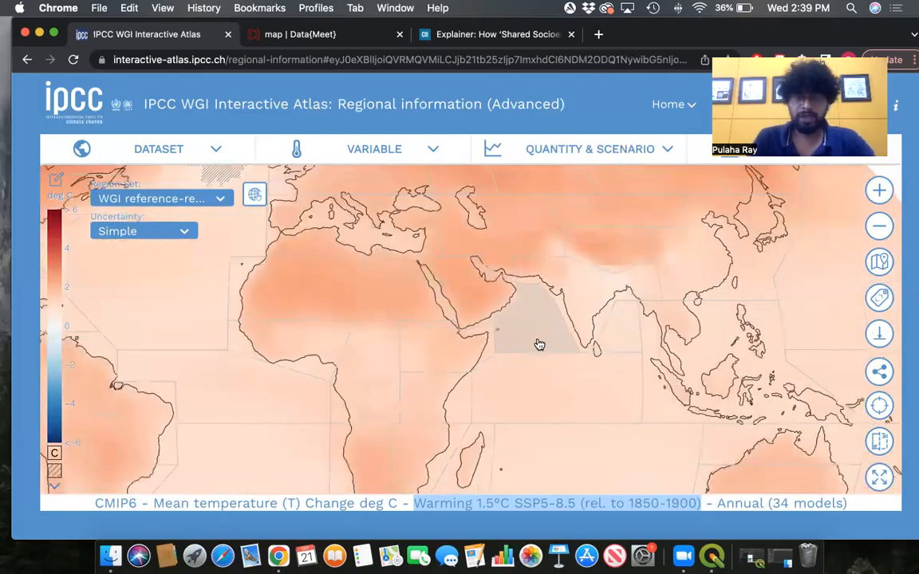
scroll(539, 345, down, 1)
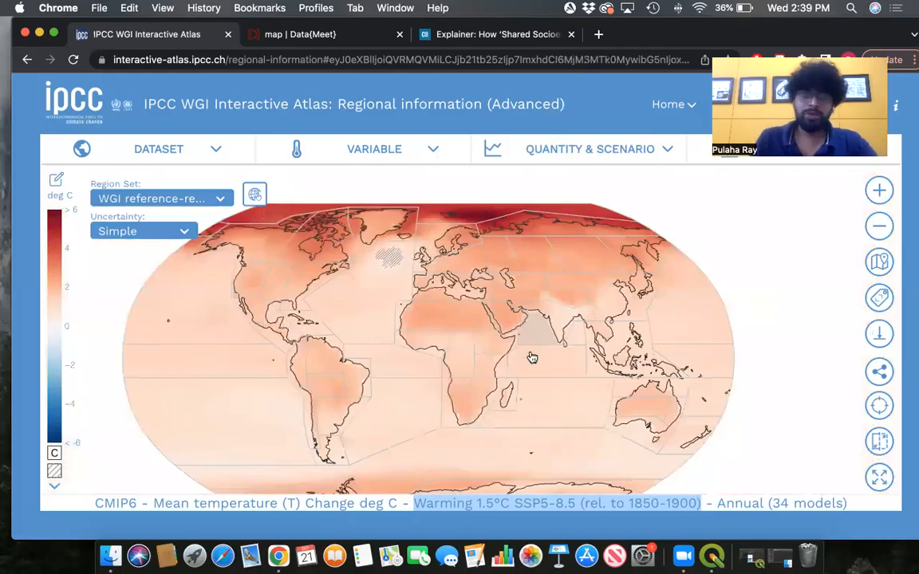
scroll(558, 344, down, 1)
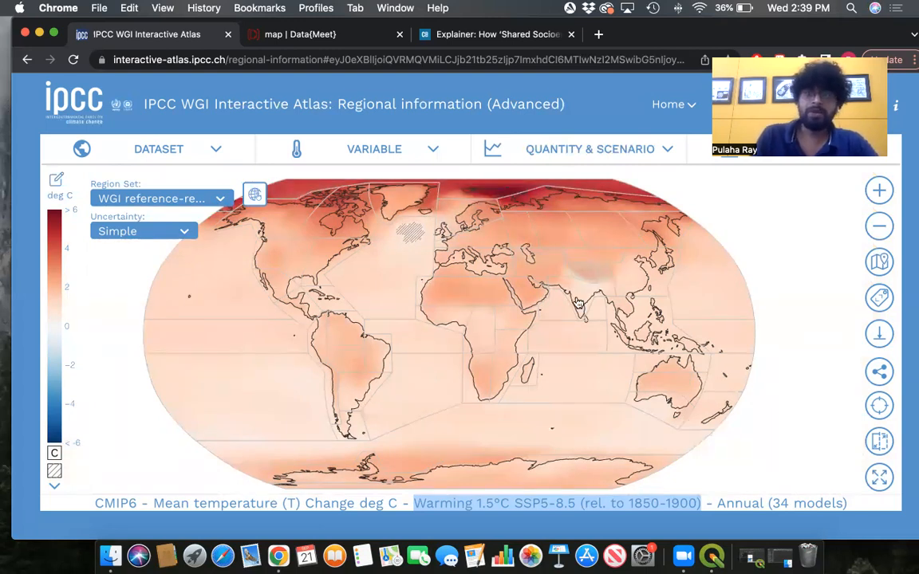
scroll(581, 302, up, 1)
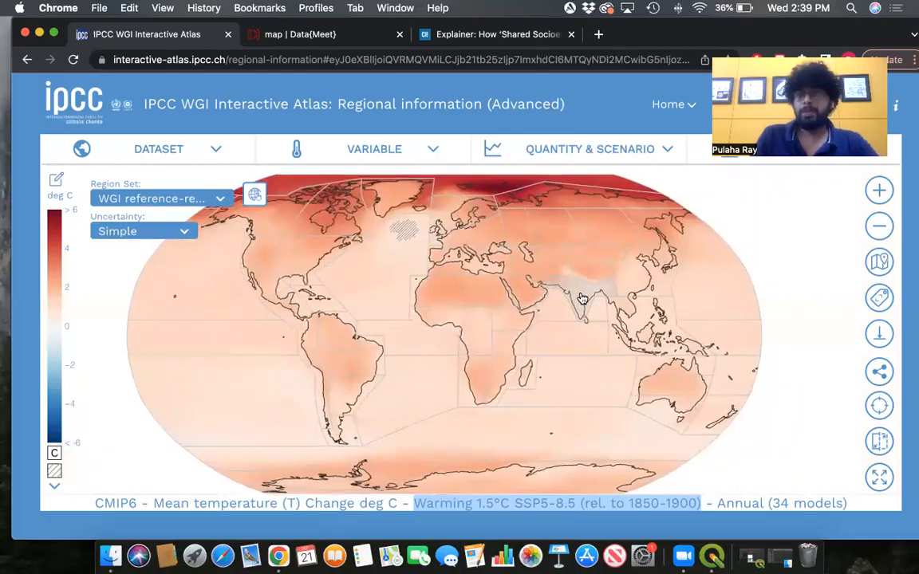
scroll(583, 300, up, 2)
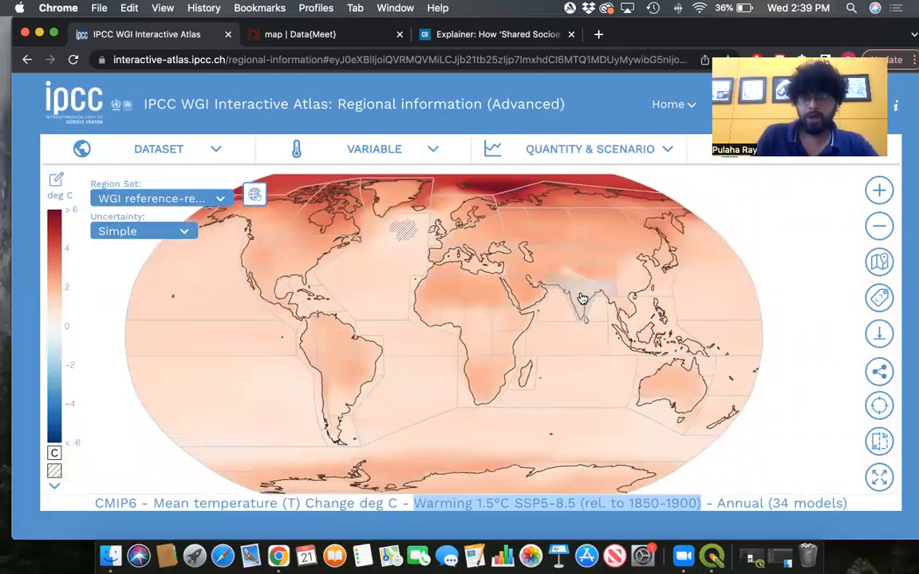
scroll(583, 297, up, 2)
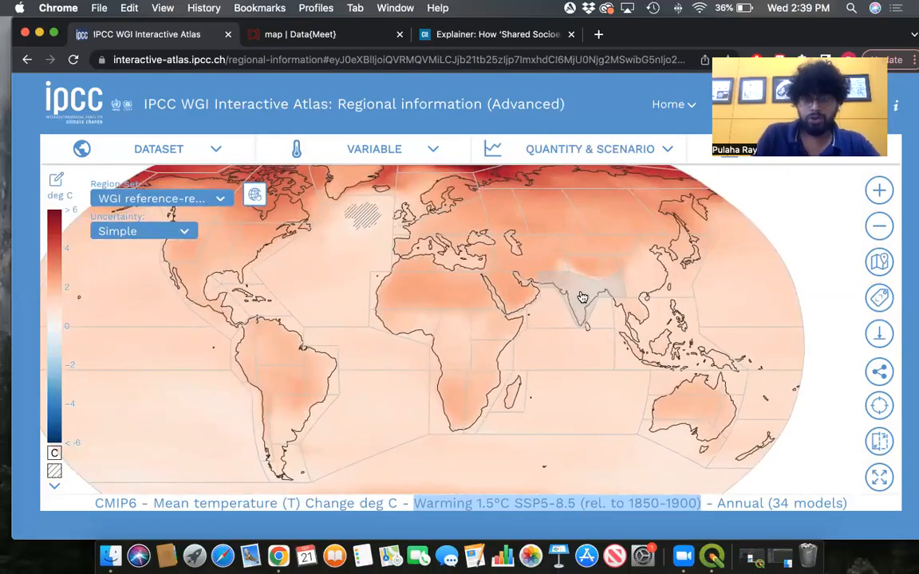
scroll(583, 297, up, 2)
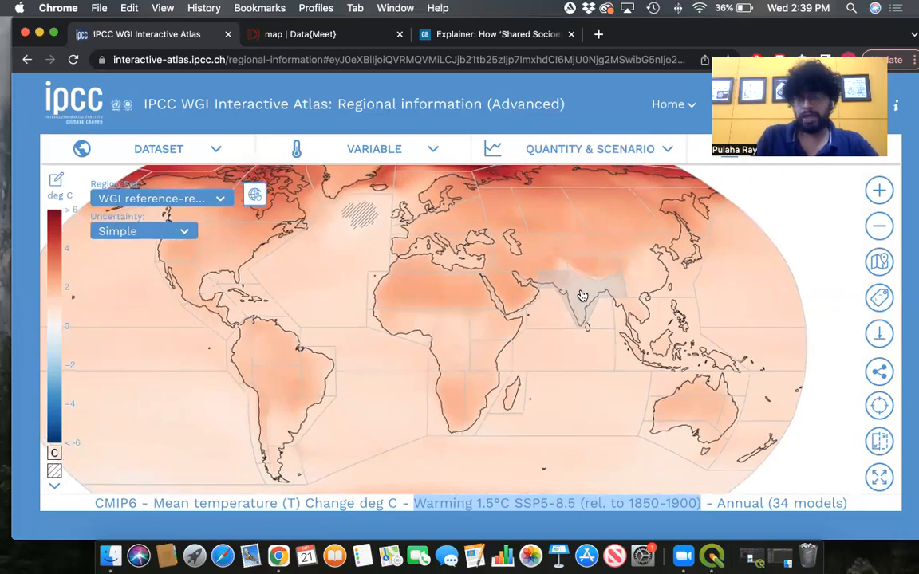
drag(582, 296, 556, 325)
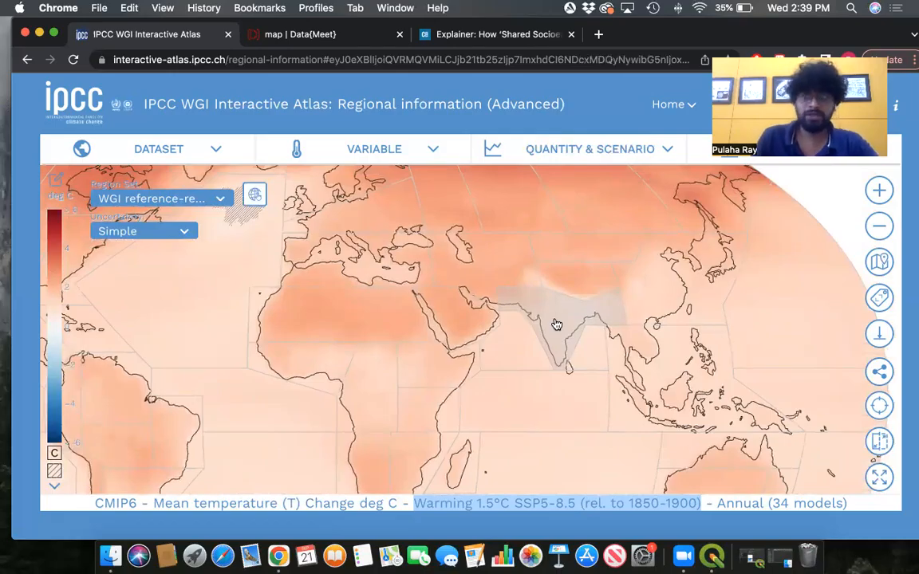
scroll(556, 325, down, 2)
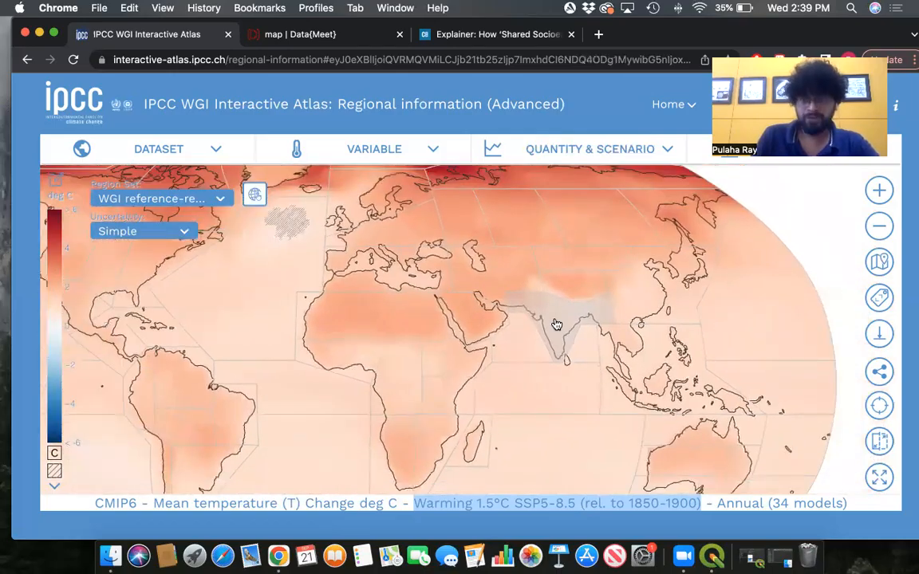
scroll(556, 325, down, 3)
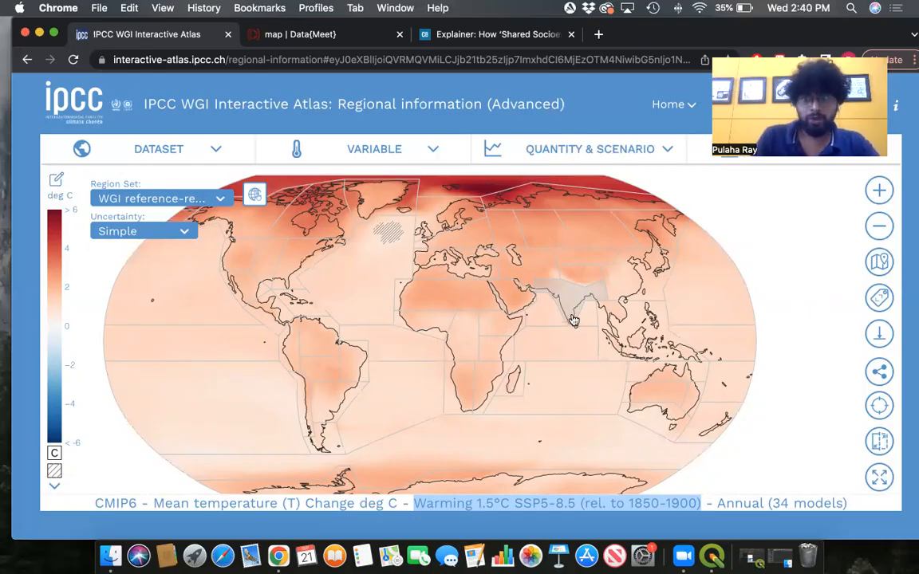
scroll(573, 319, up, 2)
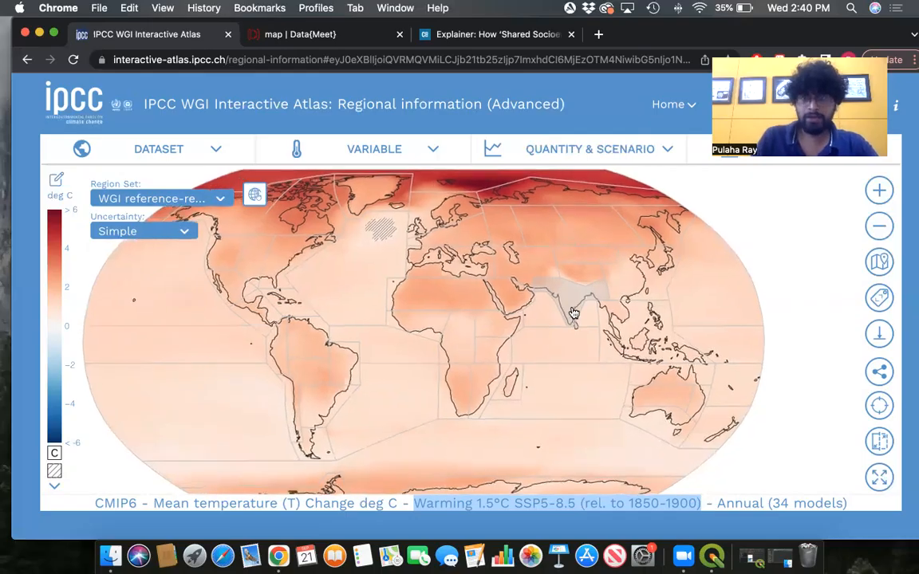
scroll(573, 315, up, 2)
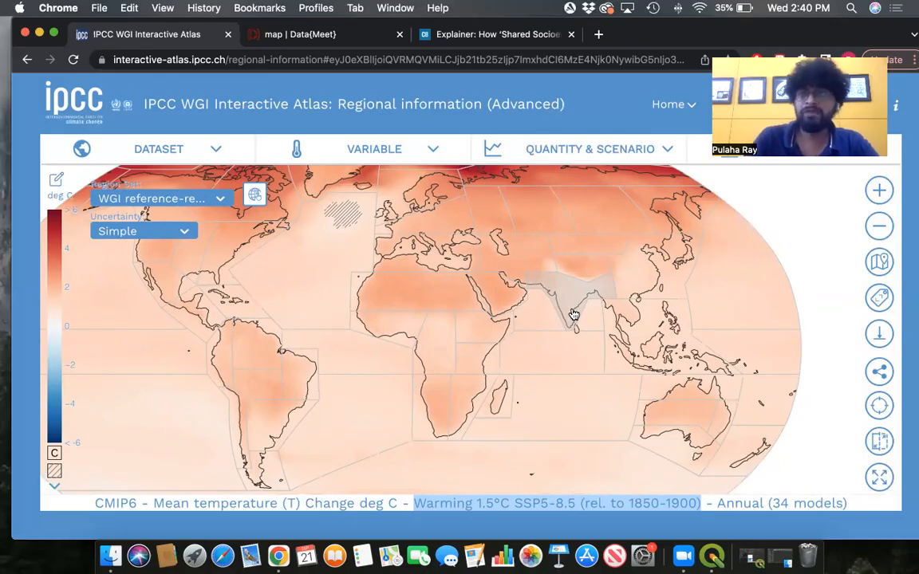
- Browse the dataset, variable and quantity & scenario menus to review the options available for the map
scroll(576, 315, up, 2)
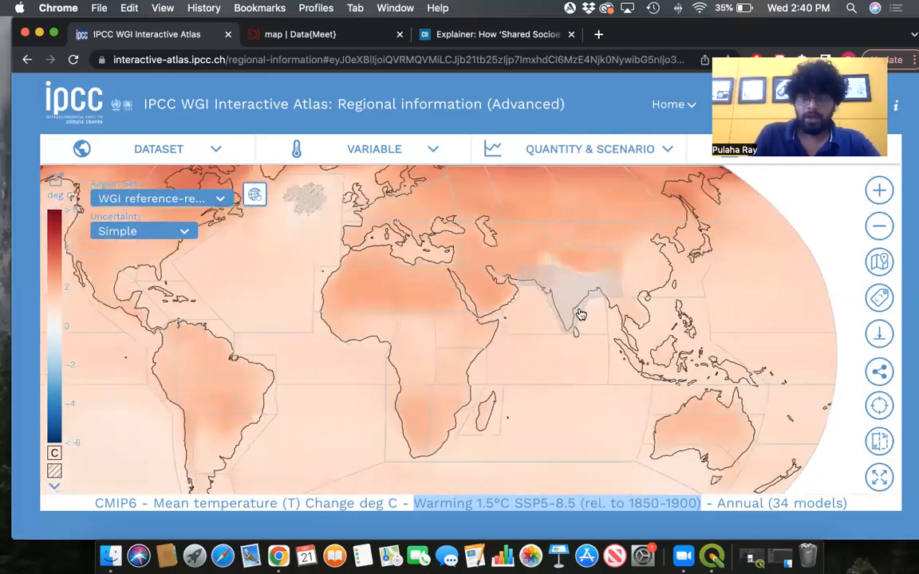
drag(564, 292, 560, 328)
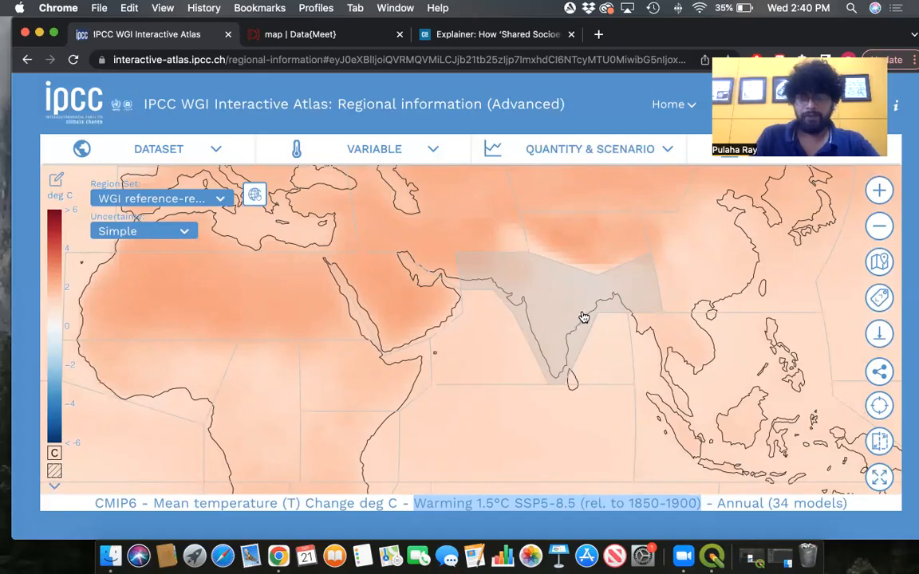
click(179, 150)
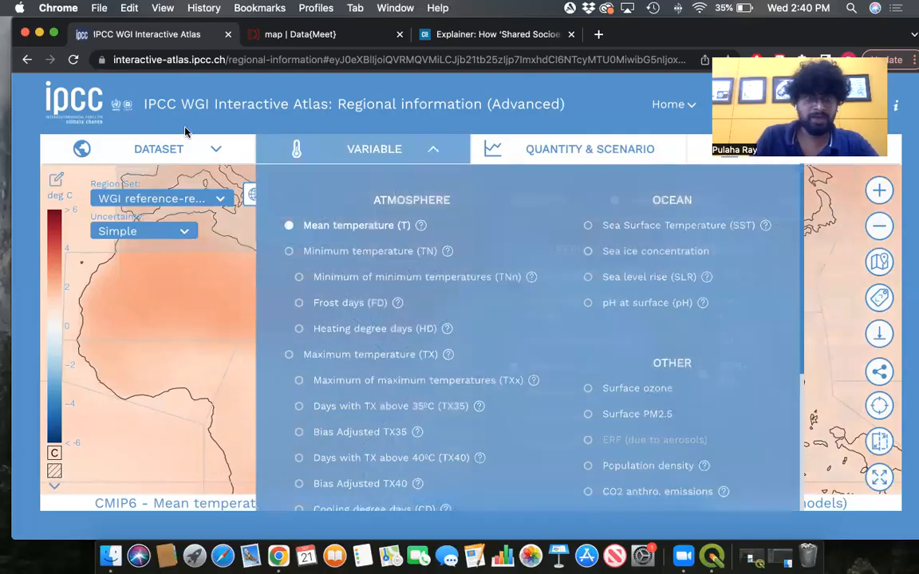
mouse_move(179, 148)
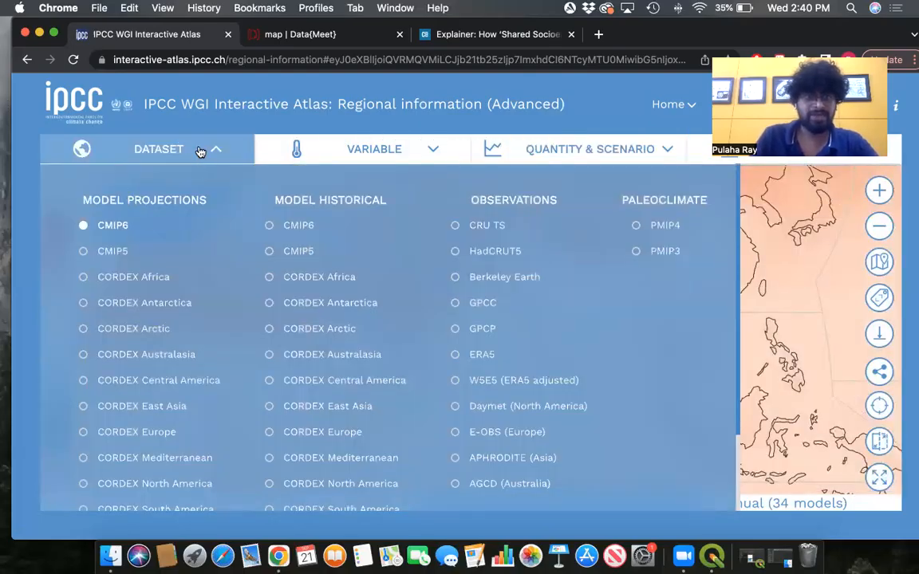
mouse_move(430, 150)
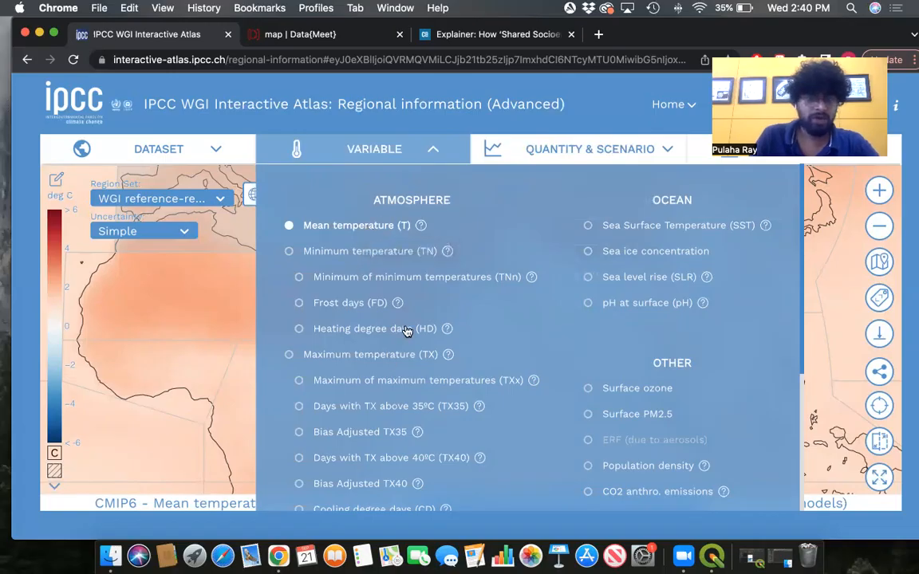
scroll(407, 331, down, 3)
scroll(408, 329, down, 3)
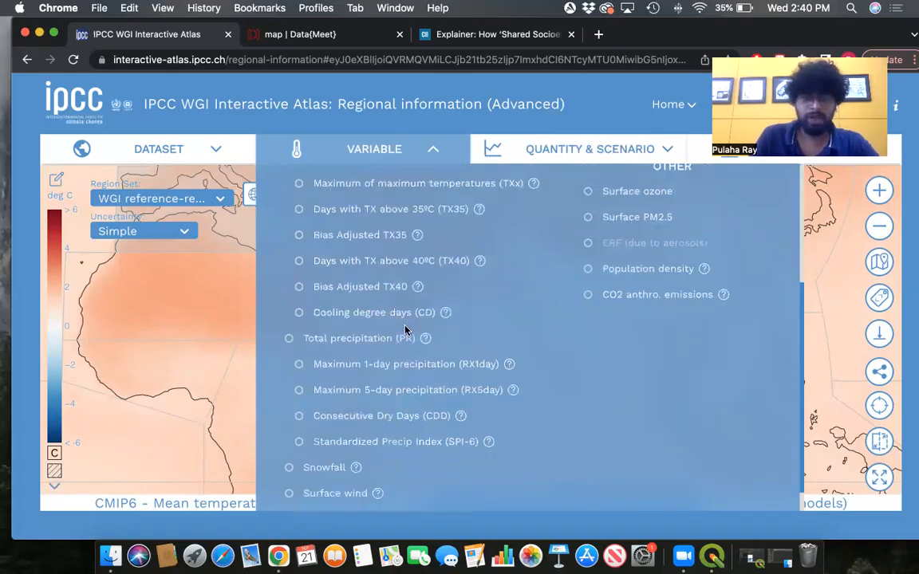
scroll(412, 327, down, 1)
scroll(416, 325, up, 6)
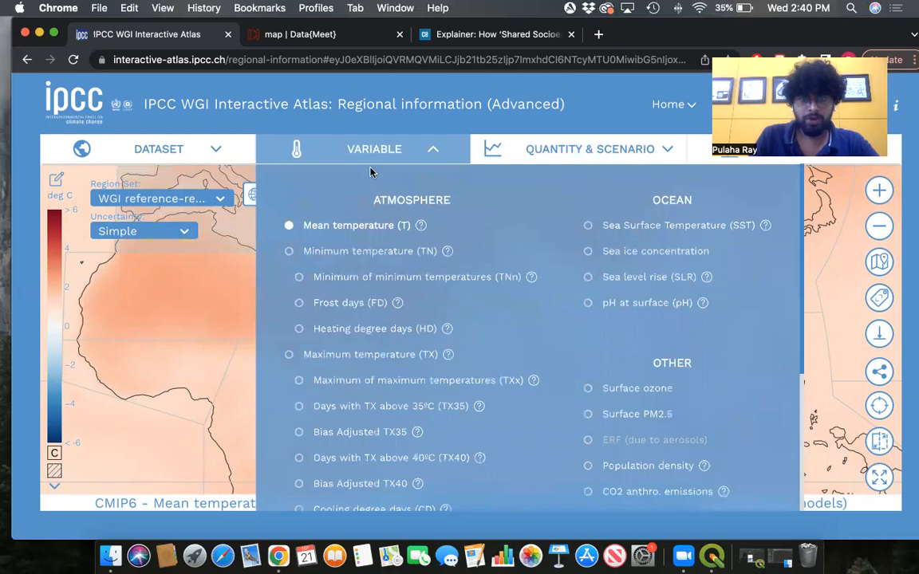
click(668, 151)
click(627, 151)
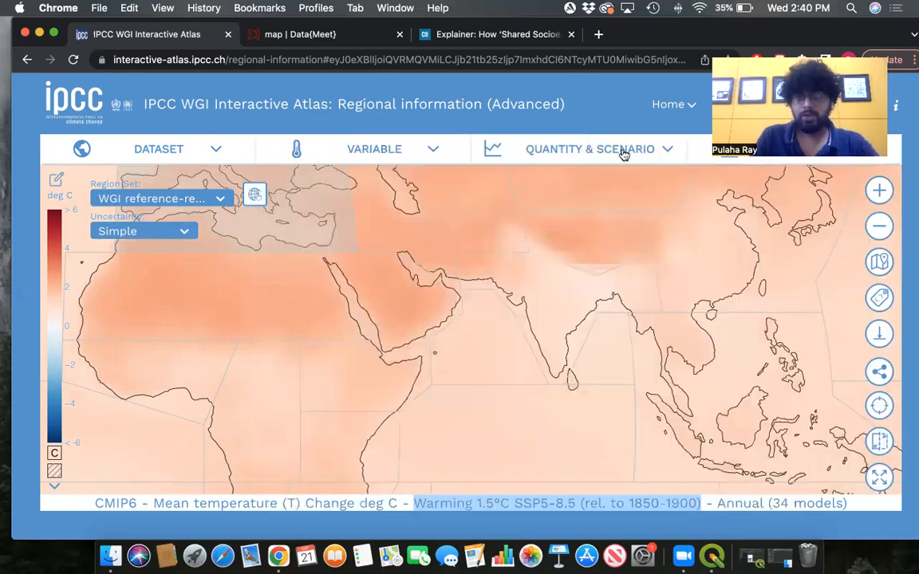
click(659, 151)
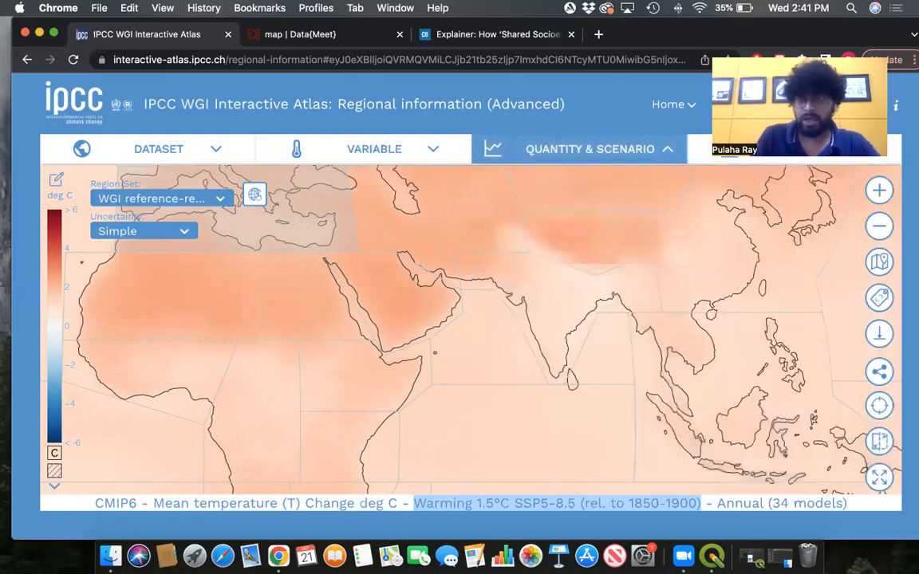
- Download the 1.5°C SSP5-8.5 mean temperature change map as a NetCDF file
drag(637, 35, 636, 96)
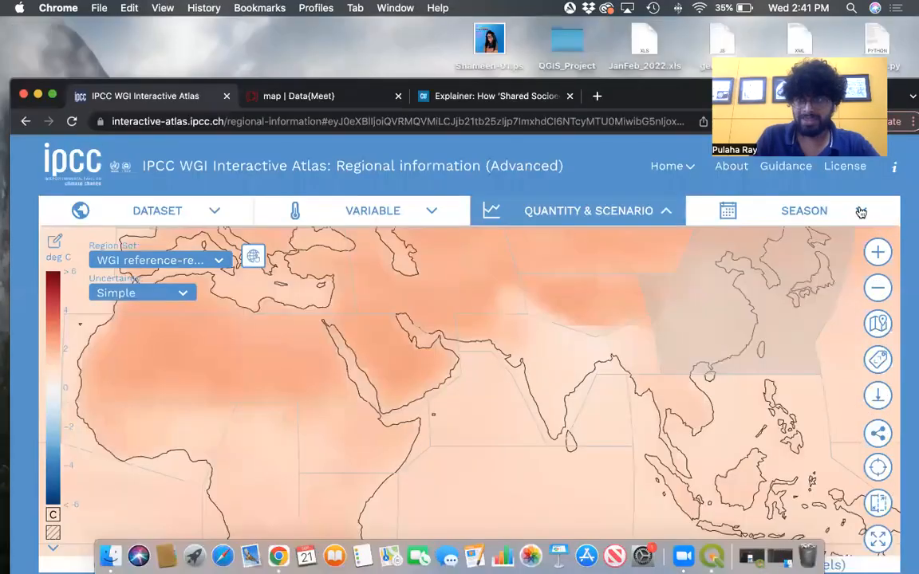
mouse_move(861, 212)
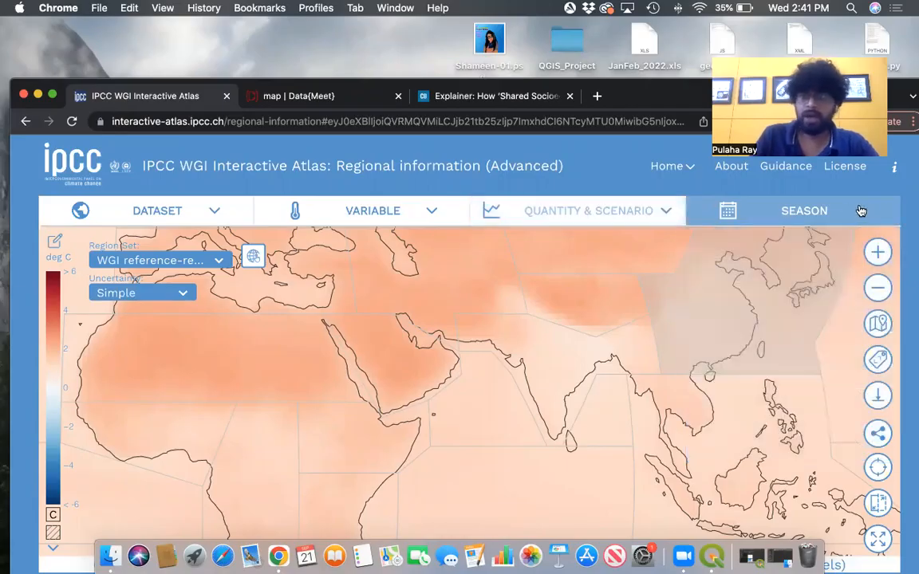
drag(610, 104, 600, 49)
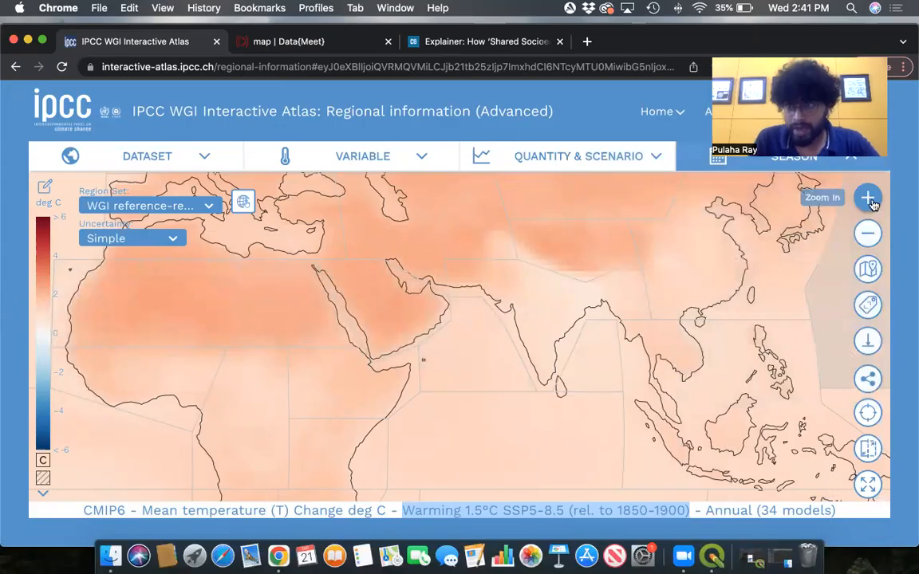
click(869, 342)
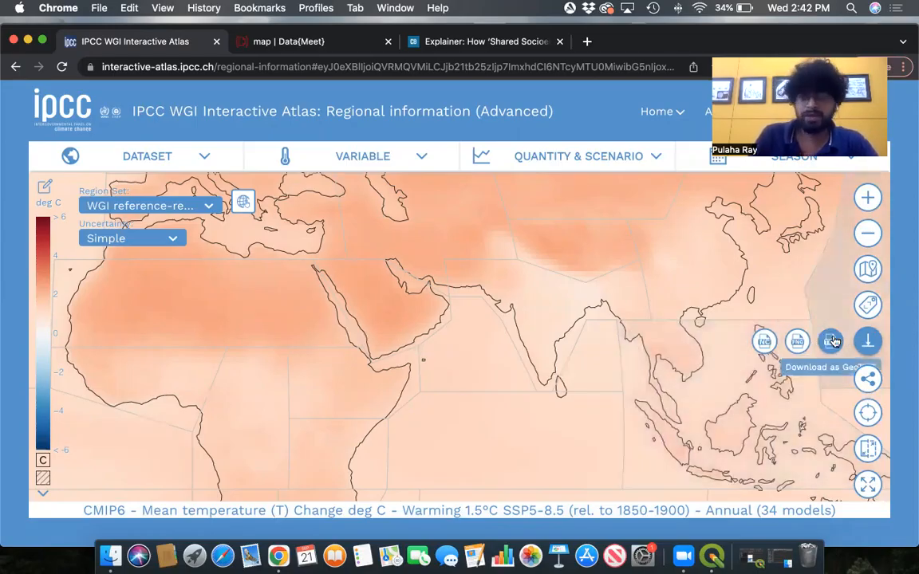
click(764, 343)
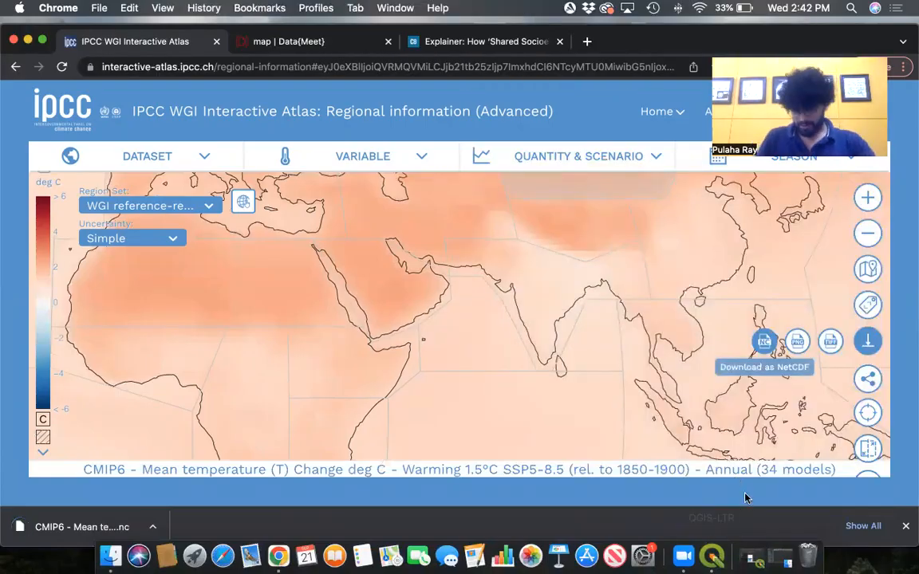
- Switch to QGIS and expand the Home and Downloads folders in the Browser panel
click(711, 556)
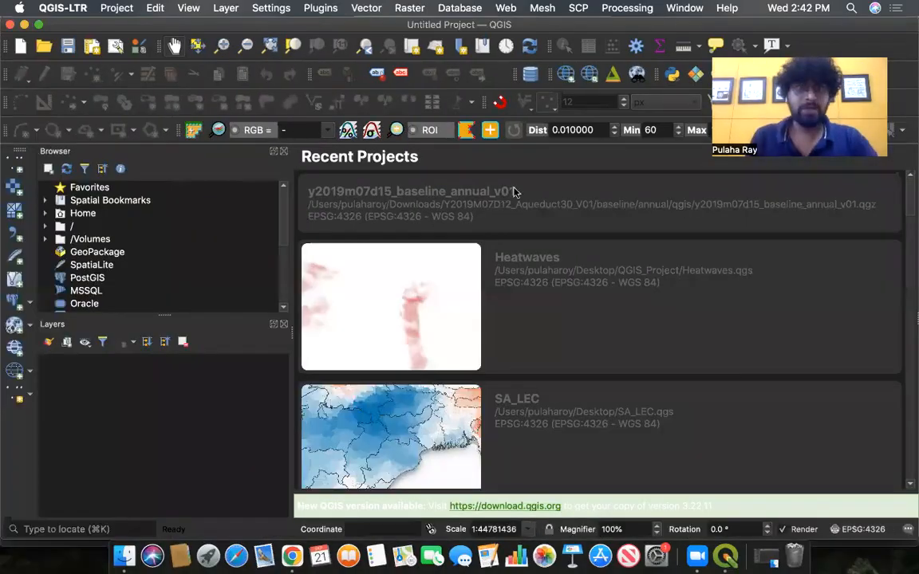
mouse_move(635, 28)
mouse_down()
mouse_move(635, 88)
mouse_move(641, 26)
mouse_up()
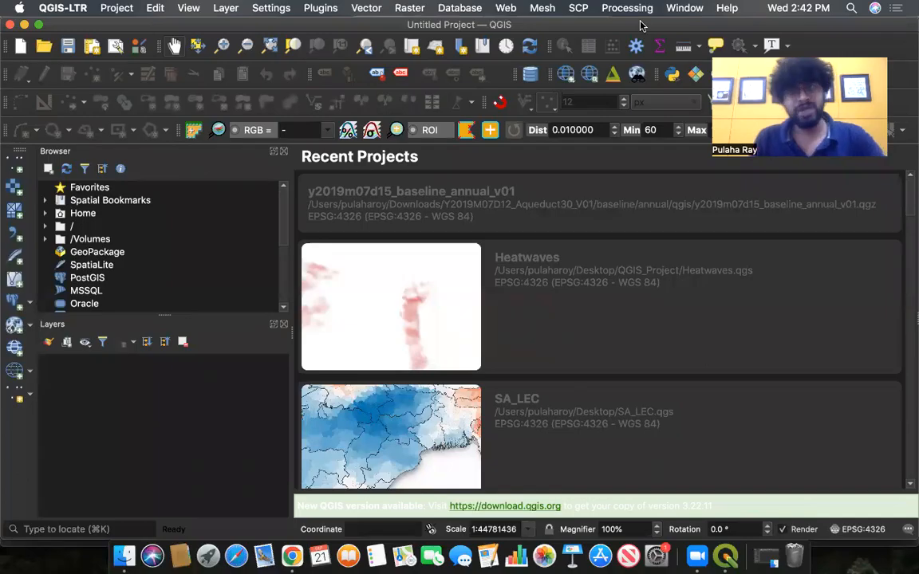
drag(639, 22, 640, 25)
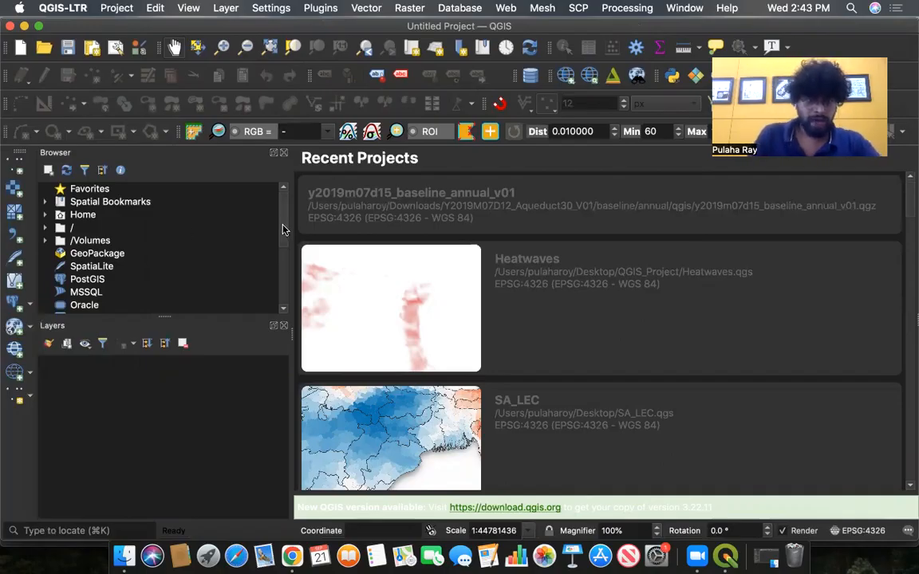
click(45, 214)
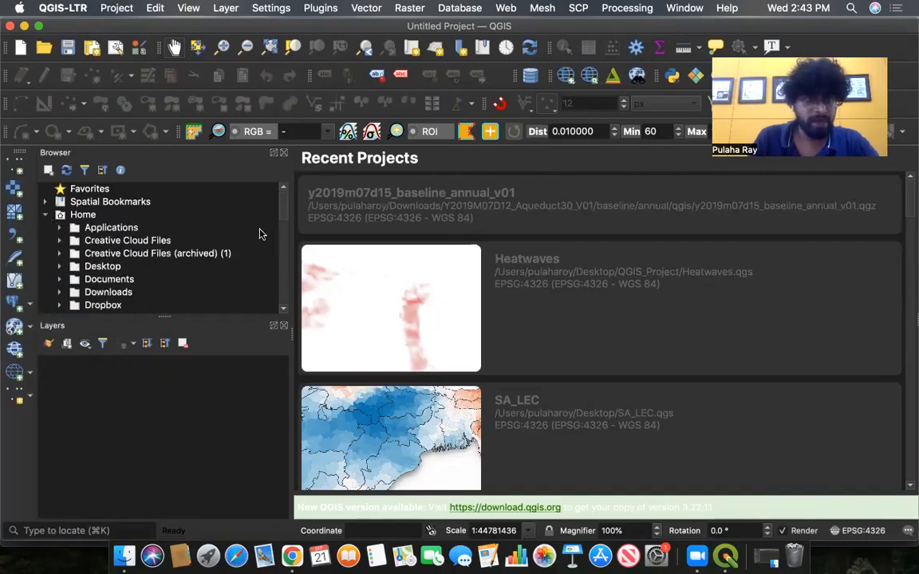
click(59, 292)
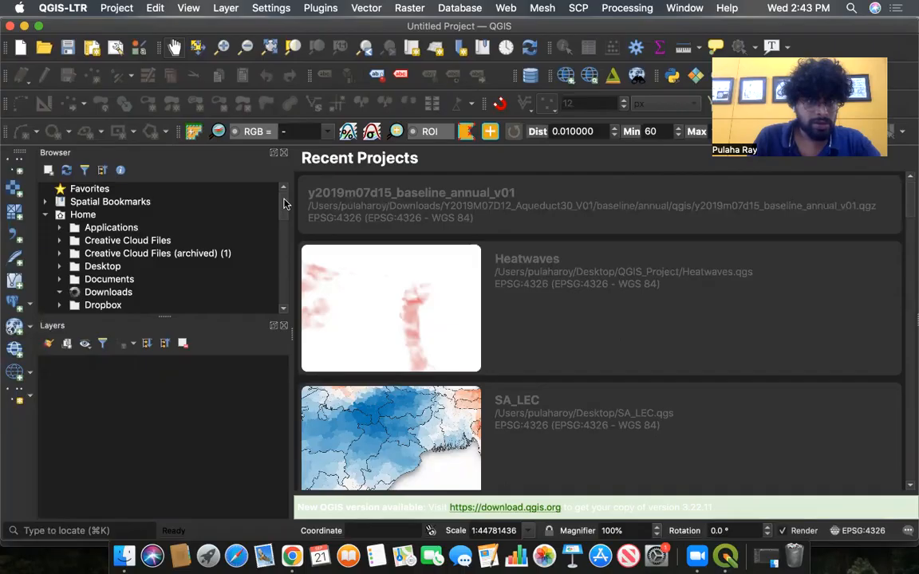
- Locate the downloaded CMIP6 mean temperature change NetCDF file and add it to the project as a layer
scroll(284, 204, down, 15)
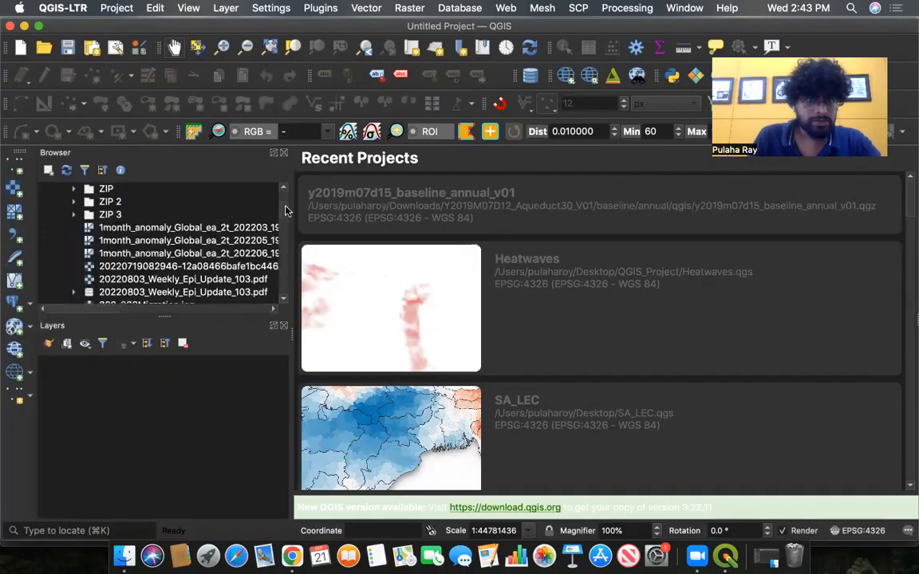
scroll(287, 211, down, 5)
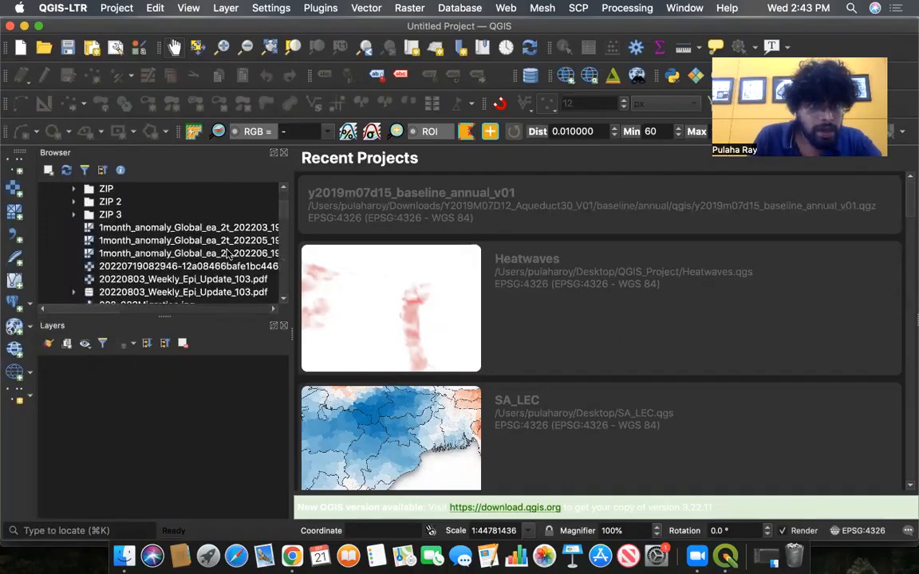
scroll(281, 219, down, 15)
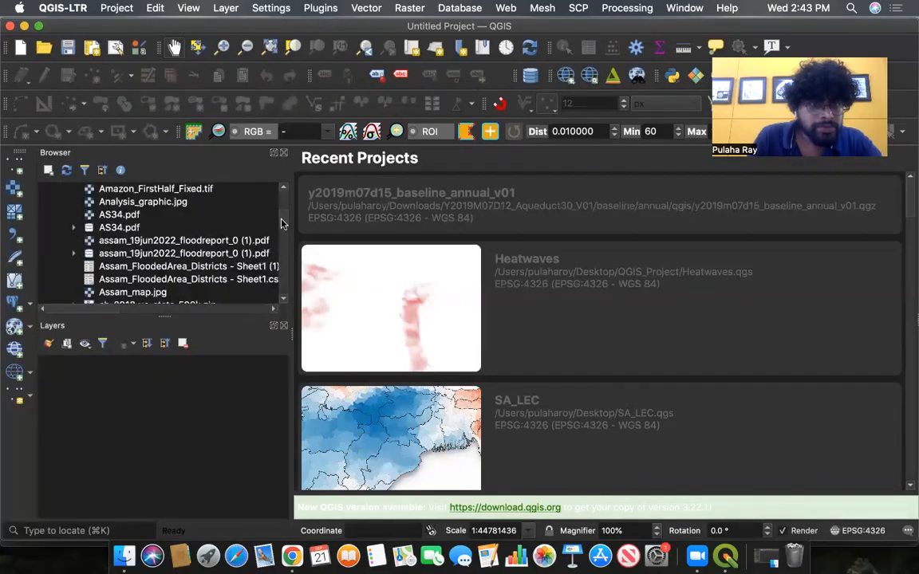
scroll(139, 312, right, 10)
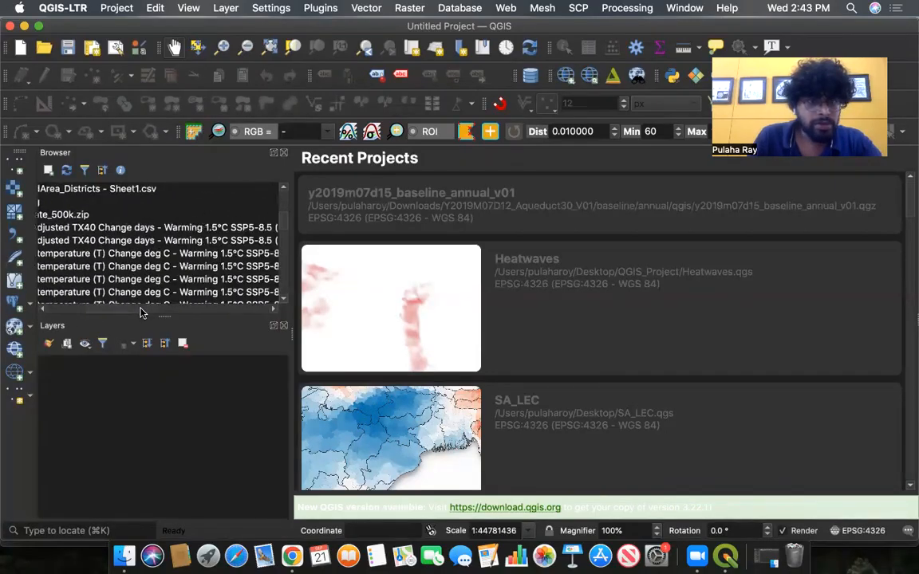
scroll(177, 311, right, 3)
scroll(143, 309, left, 12)
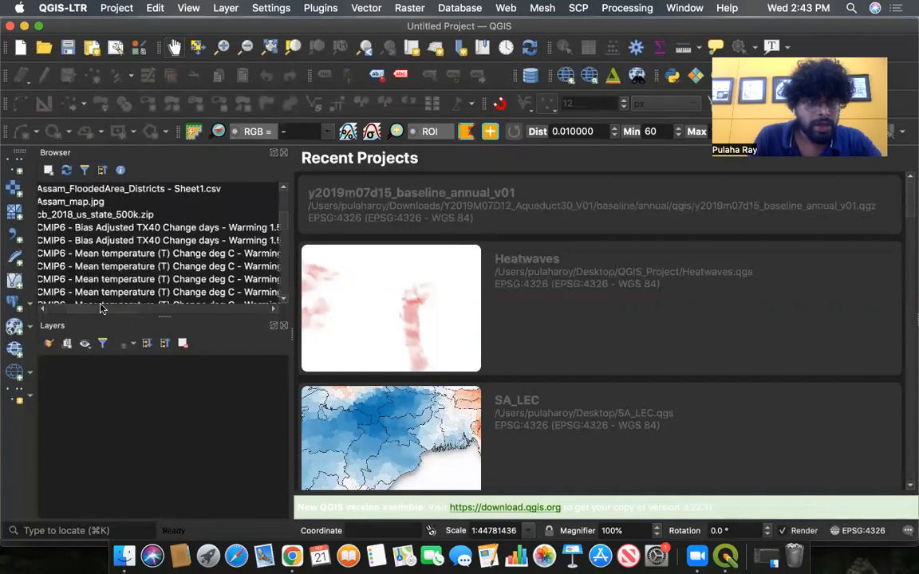
scroll(105, 308, right, 6)
scroll(96, 309, left, 8)
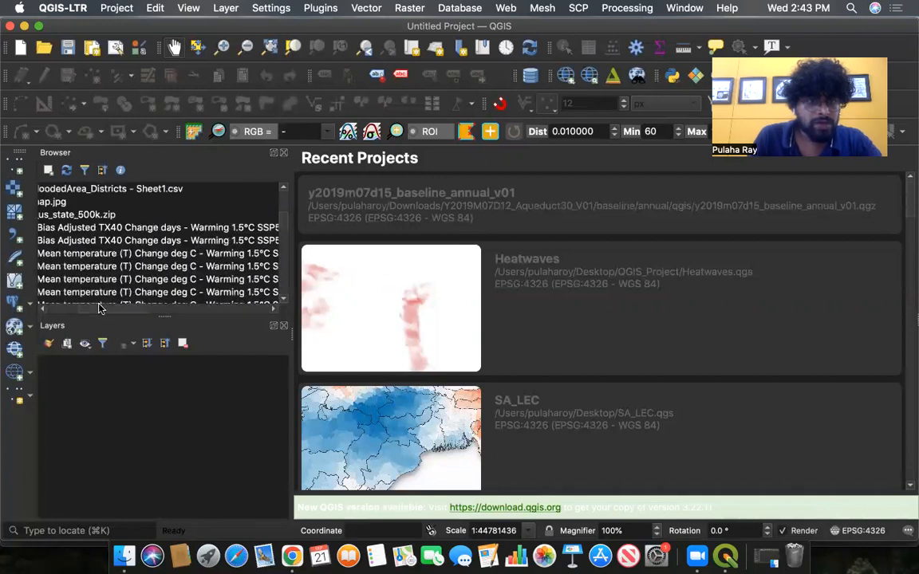
scroll(282, 300, down, 2)
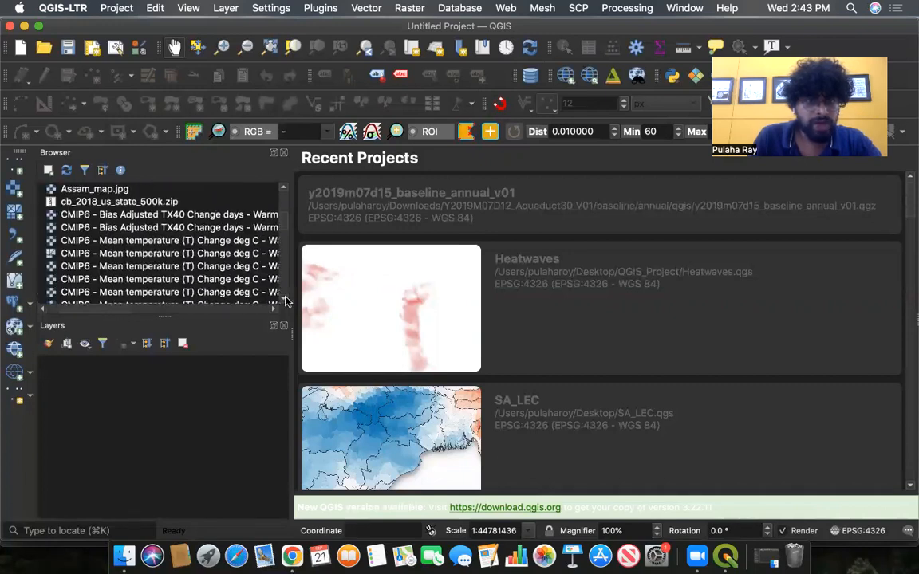
scroll(285, 300, down, 4)
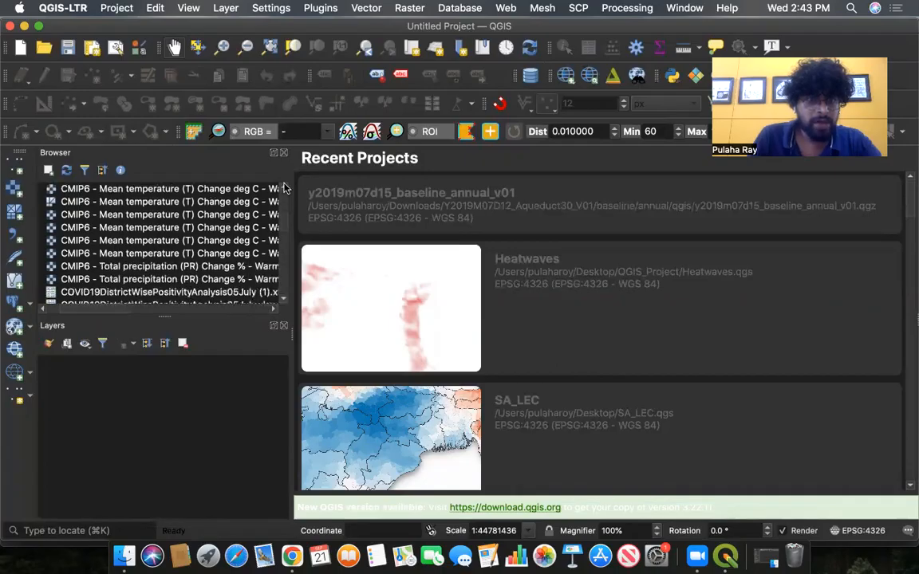
scroll(285, 187, up, 4)
drag(118, 311, 76, 281)
click(88, 228)
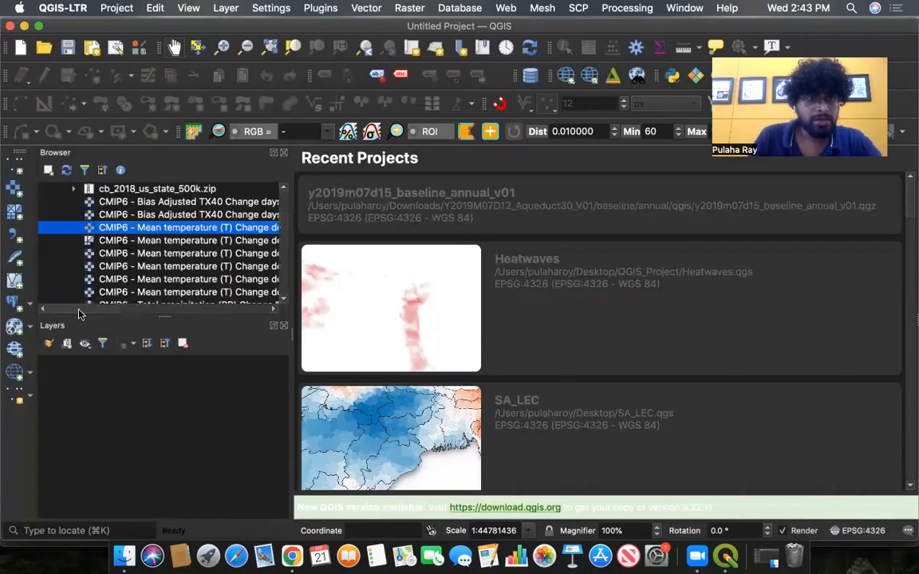
drag(162, 229, 145, 384)
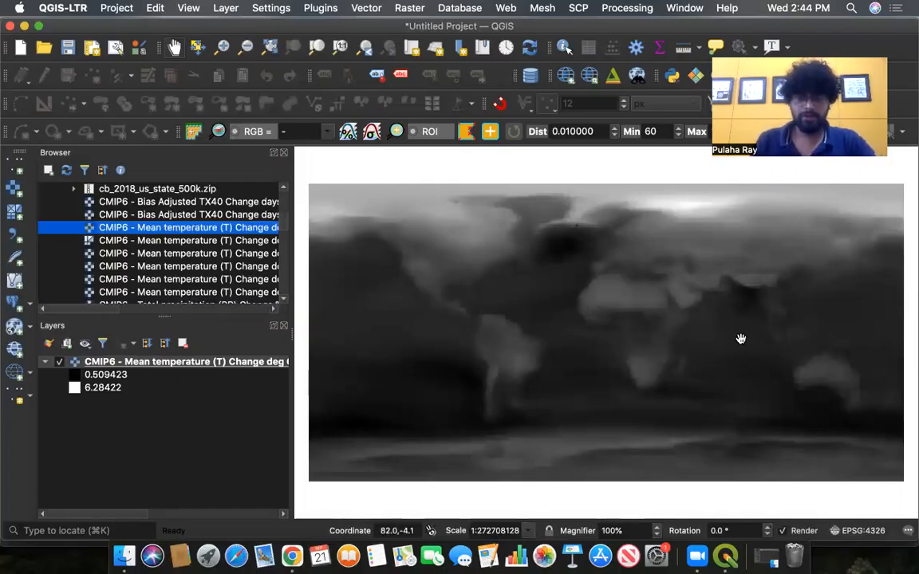
- Compare the atlas map in the browser with the loaded temperature layer in QGIS
key(ctrl+Up)
click(319, 223)
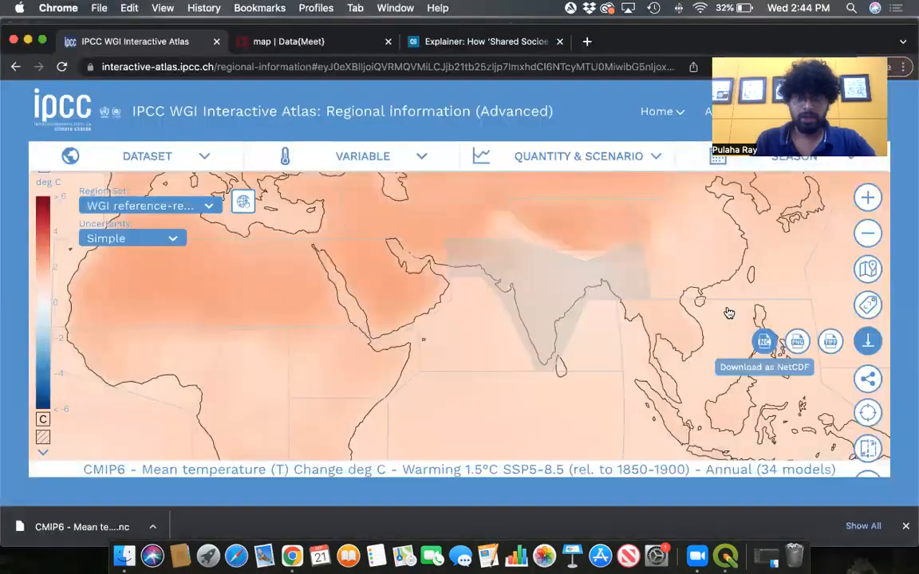
scroll(563, 365, down, 5)
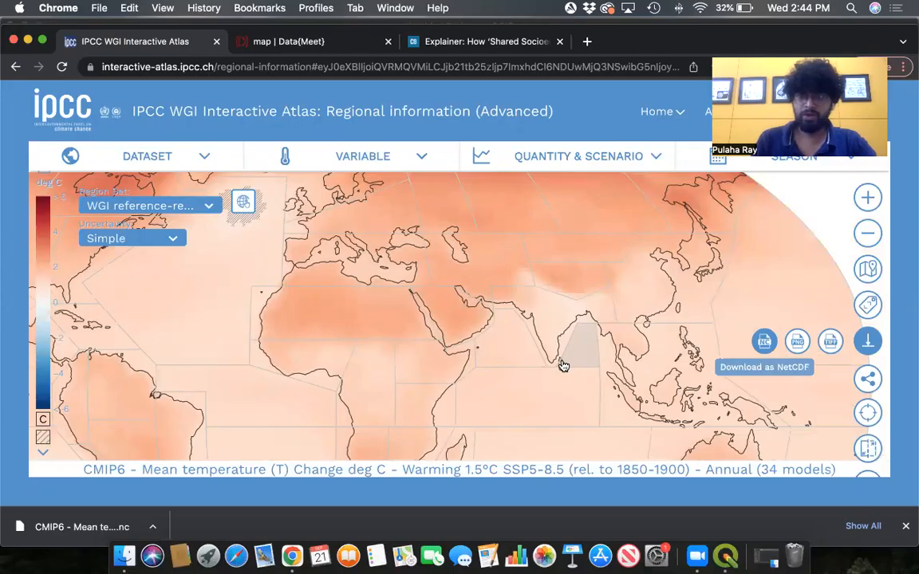
scroll(534, 341, up, 2)
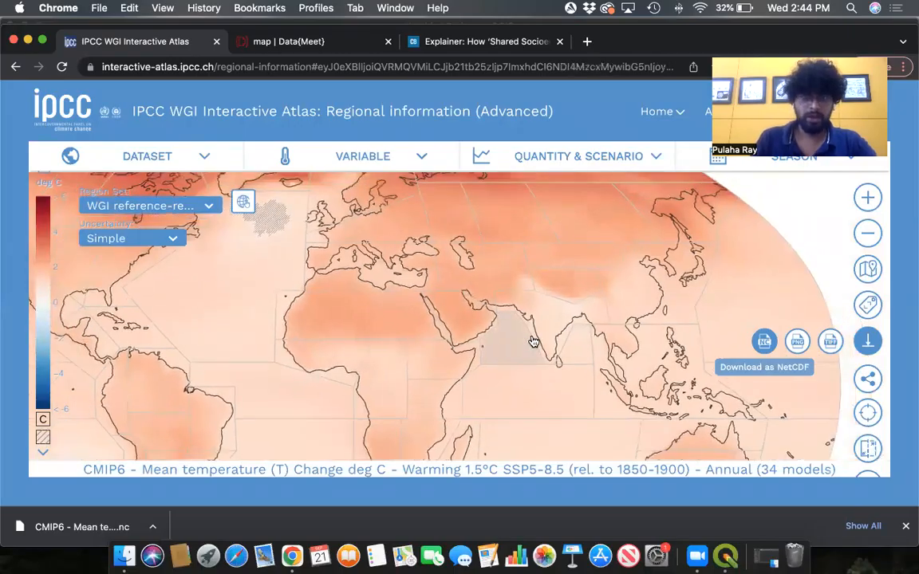
scroll(534, 341, down, 2)
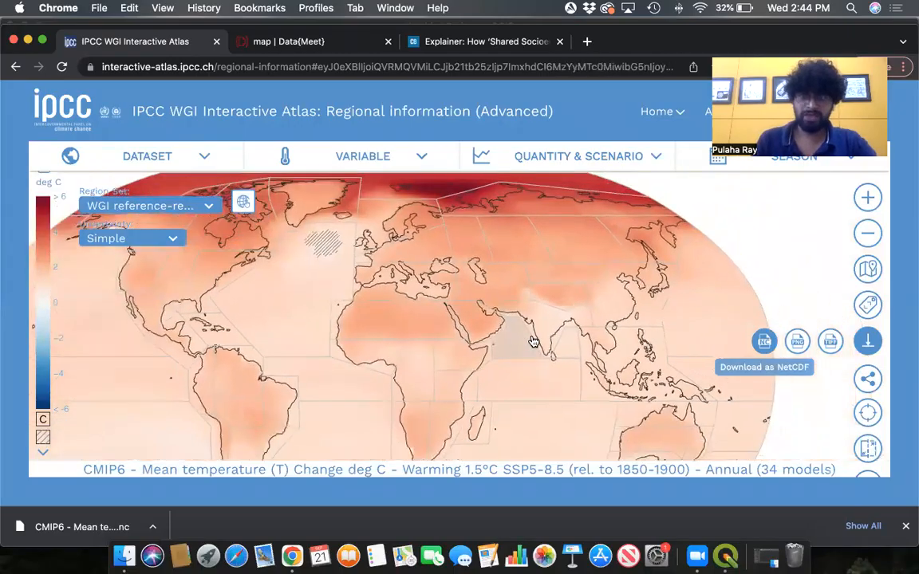
scroll(513, 335, down, 2)
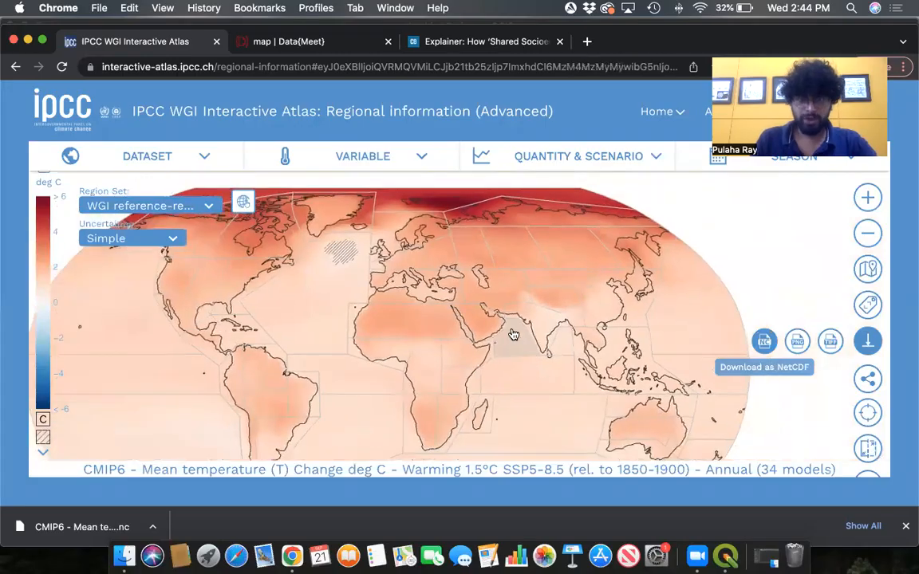
key(ctrl+Up)
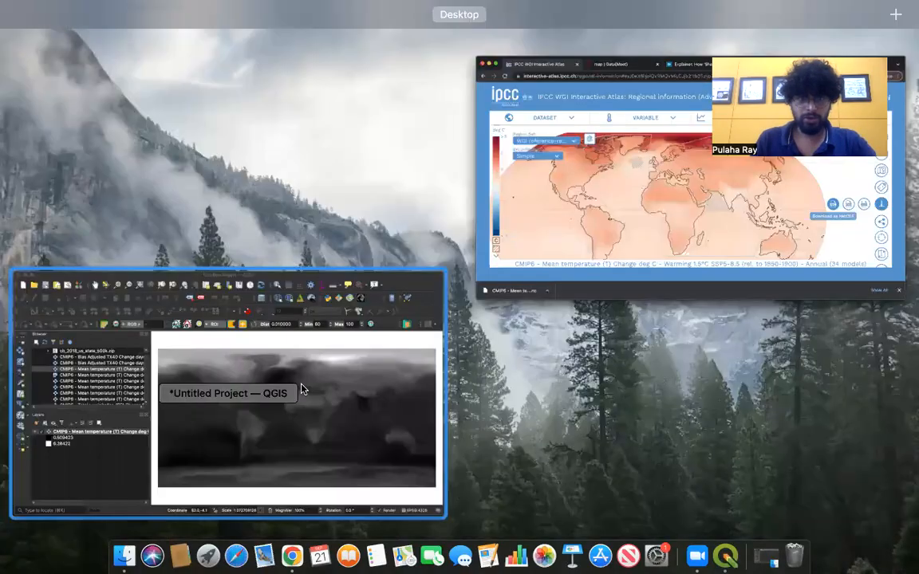
- Bring QGIS forward, resize the side panels, and open the temperature layer's properties to review its Information and Source pages
click(370, 373)
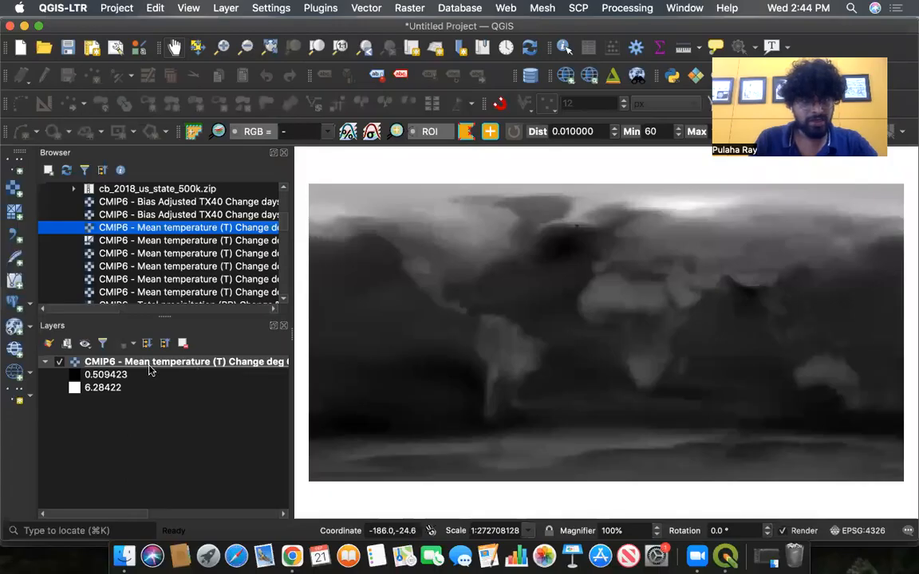
click(89, 384)
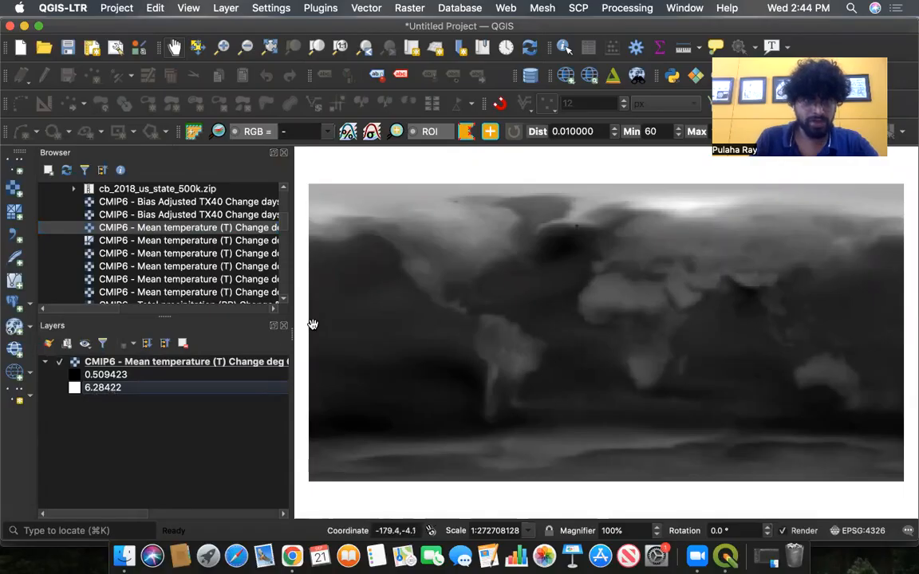
drag(293, 334, 228, 350)
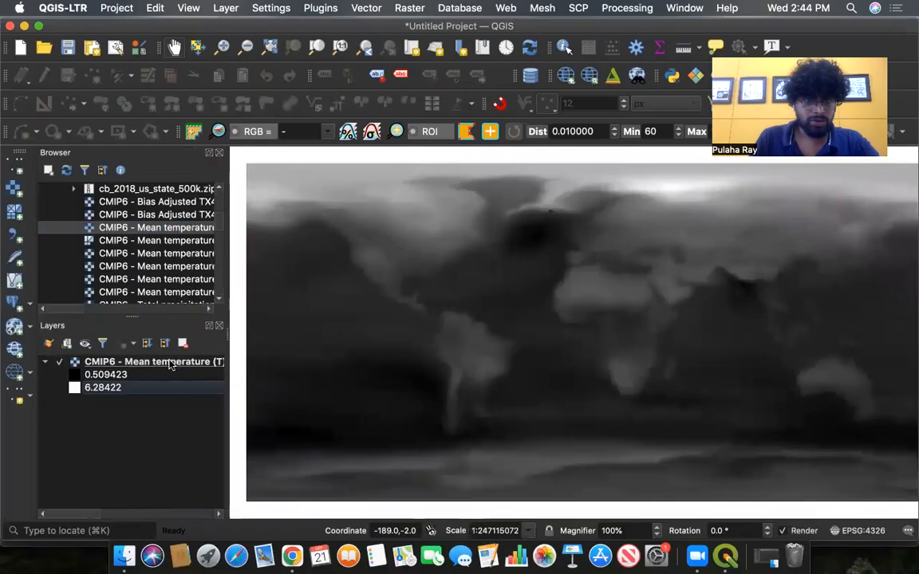
right_click(171, 363)
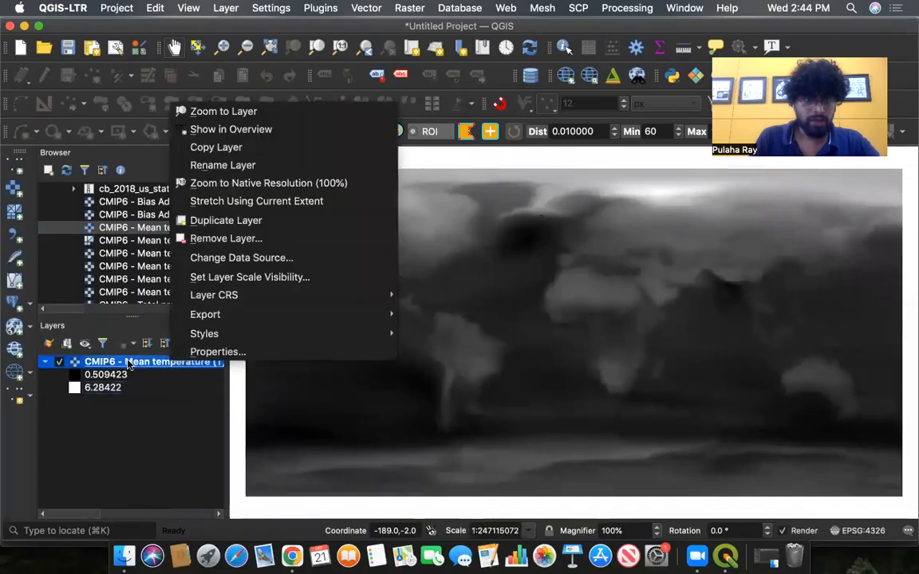
right_click(133, 363)
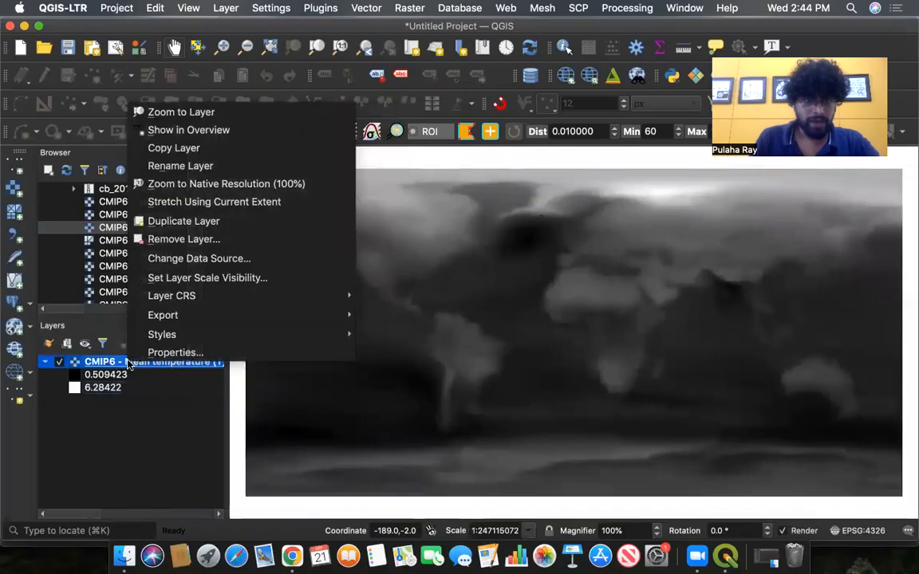
click(176, 353)
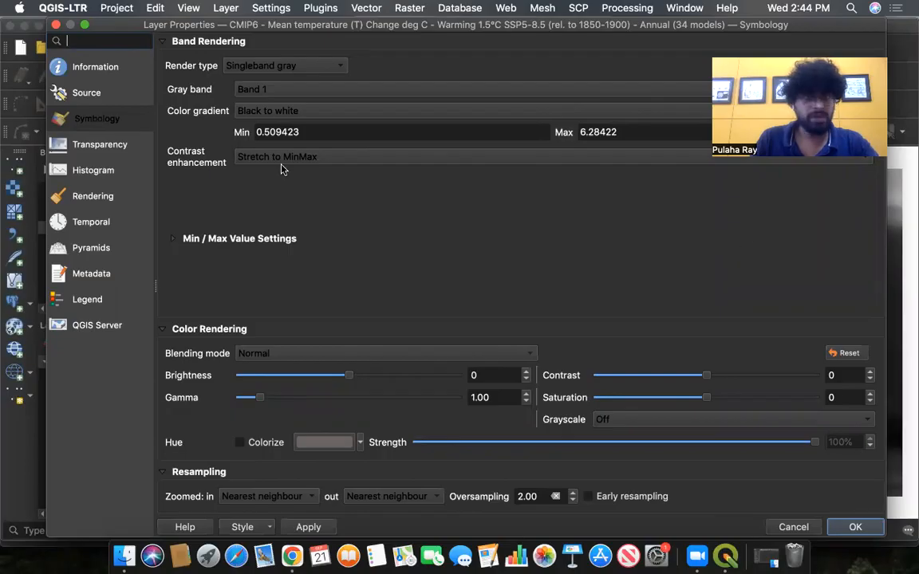
click(80, 60)
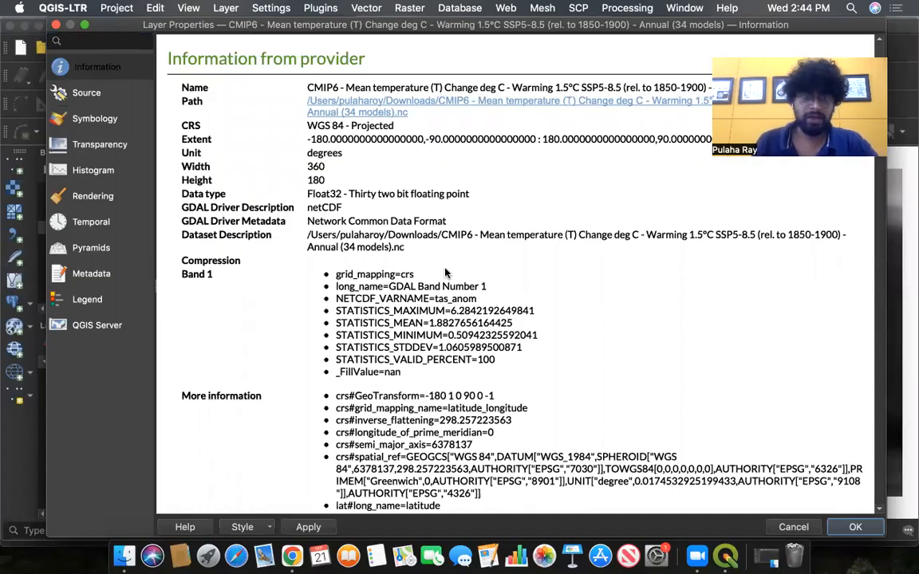
click(95, 92)
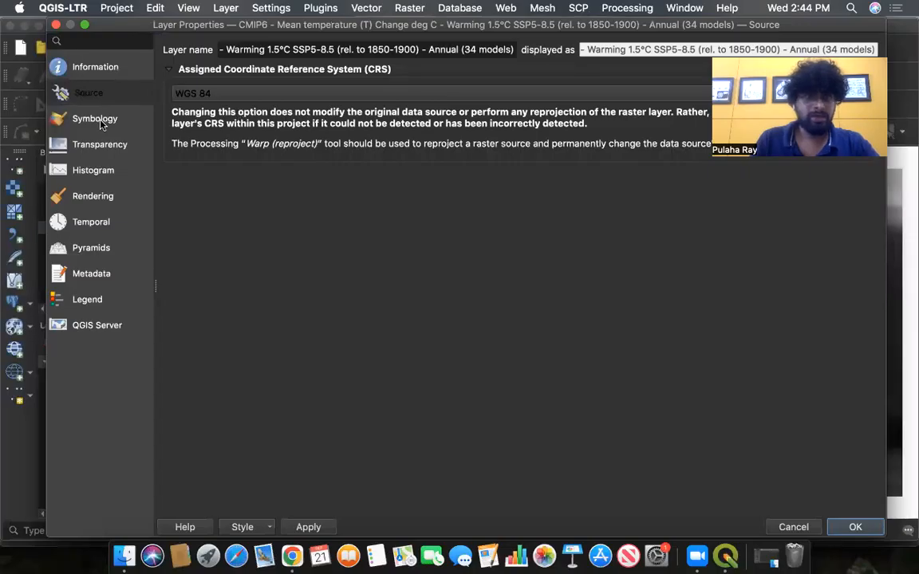
click(102, 123)
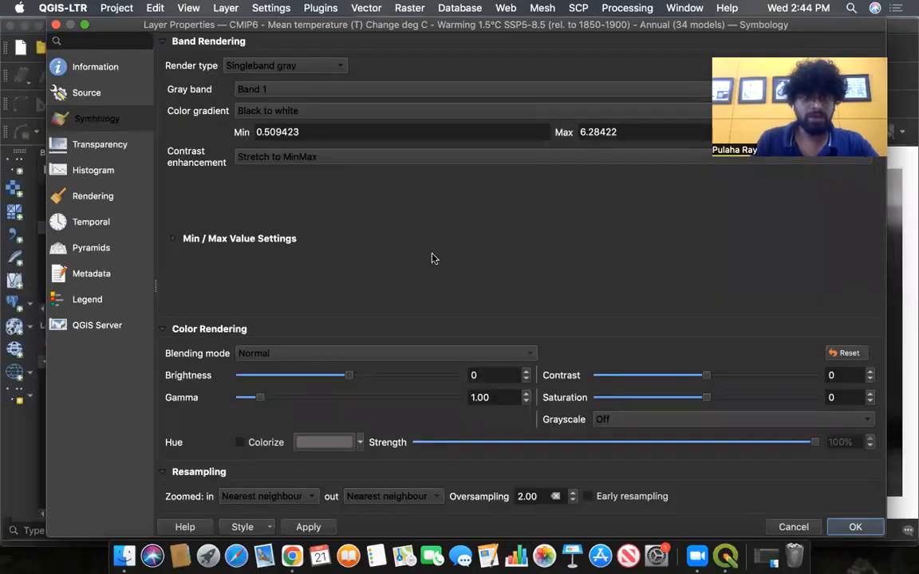
- Set the layer's render type to Singleband pseudocolor with the default orange color ramp and apply it
click(330, 71)
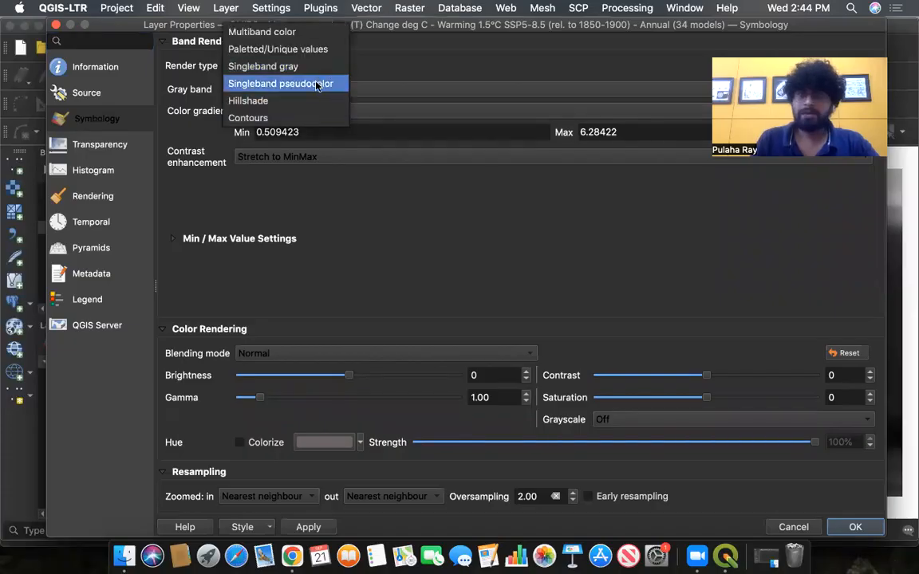
click(318, 85)
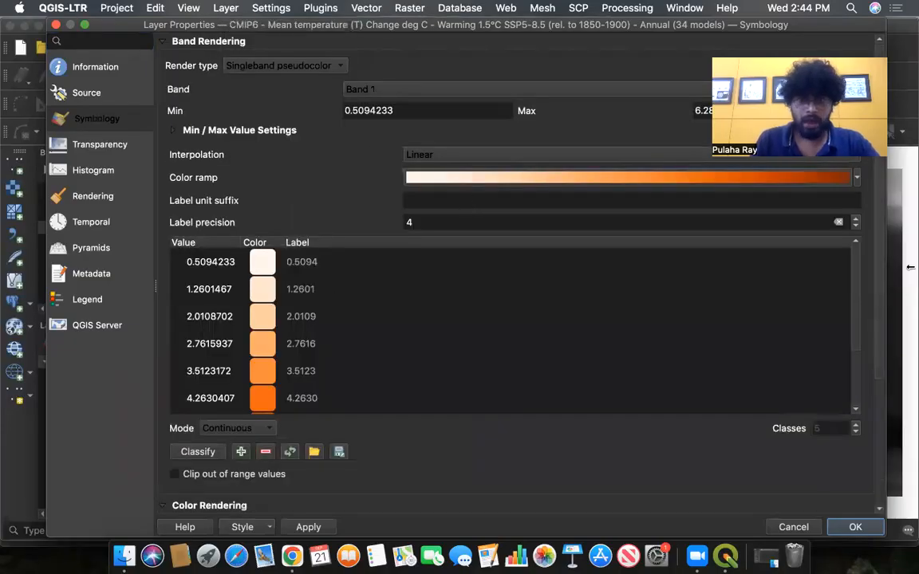
click(856, 178)
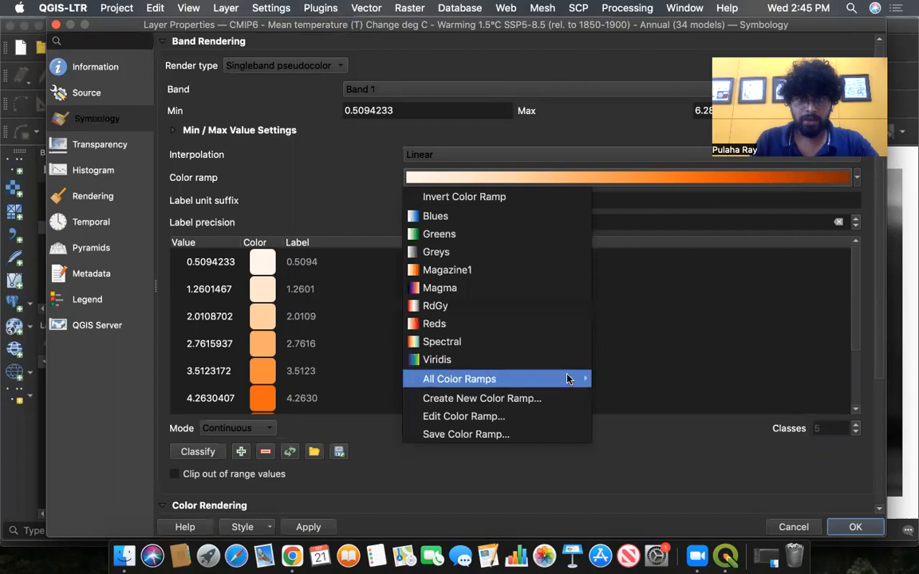
mouse_move(568, 379)
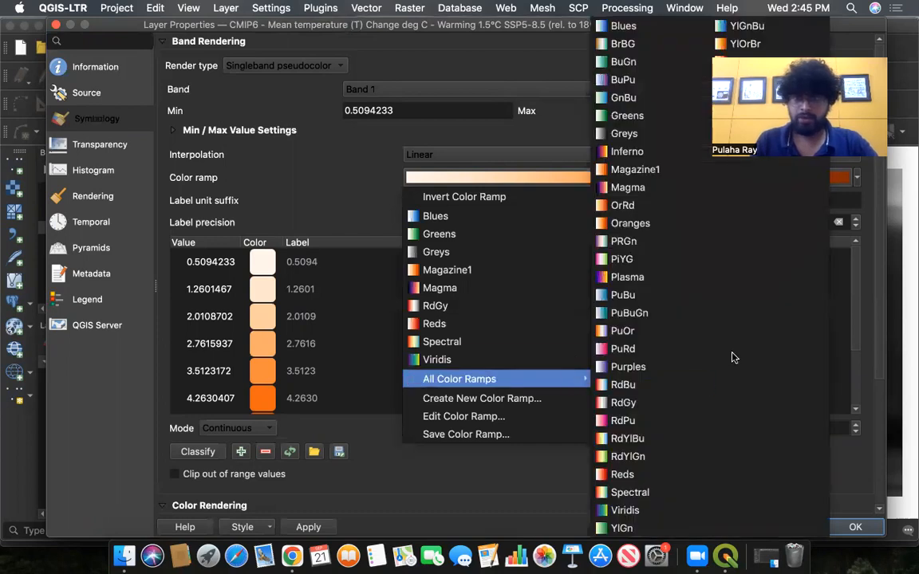
click(284, 167)
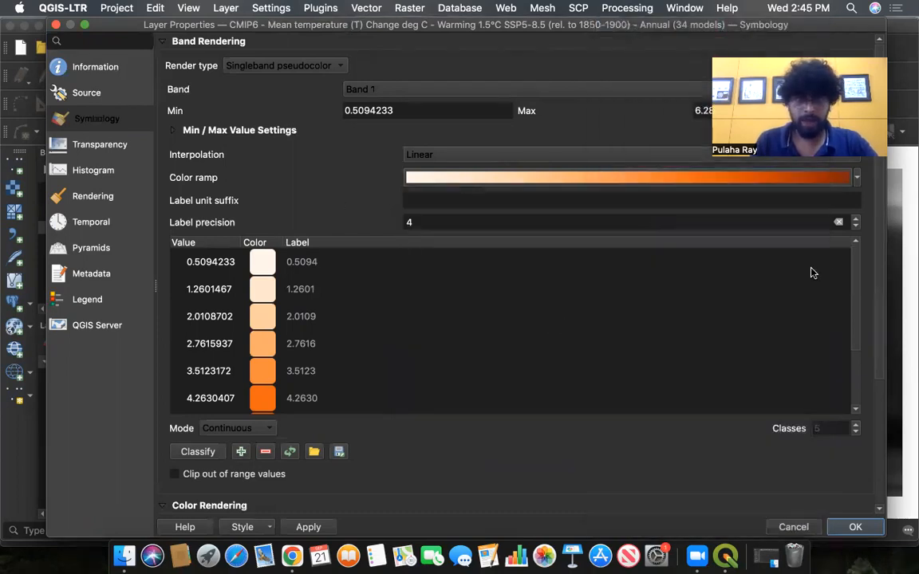
scroll(852, 335, down, 3)
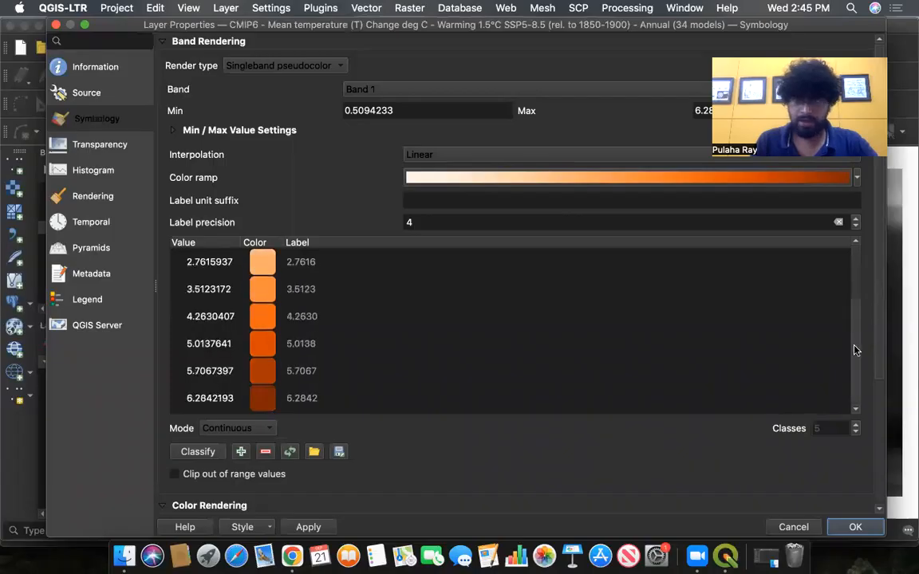
scroll(854, 350, up, 3)
scroll(853, 327, down, 3)
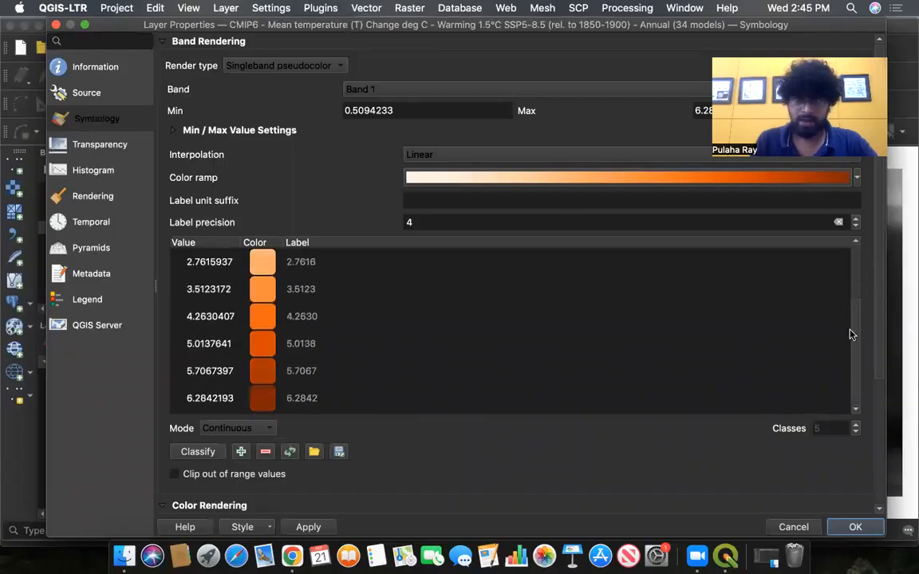
scroll(858, 302, up, 3)
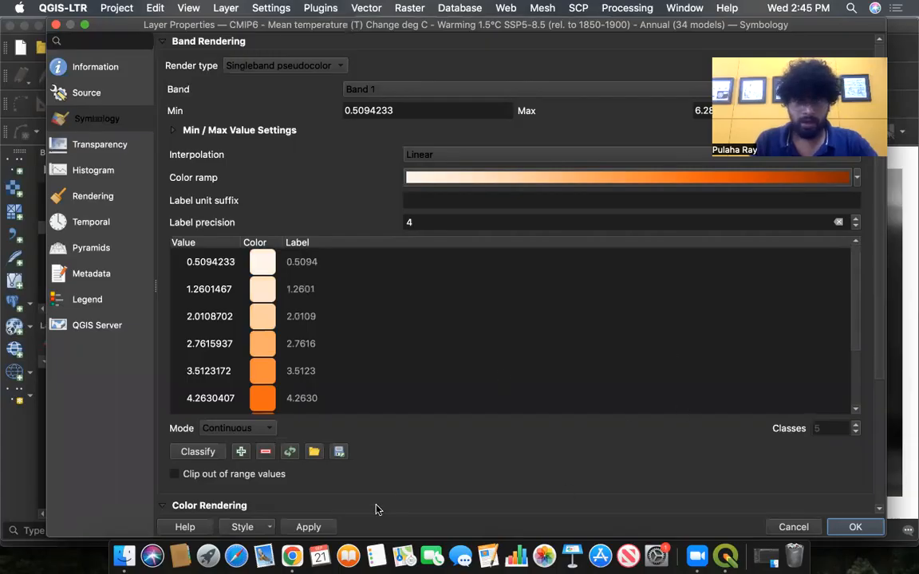
click(308, 527)
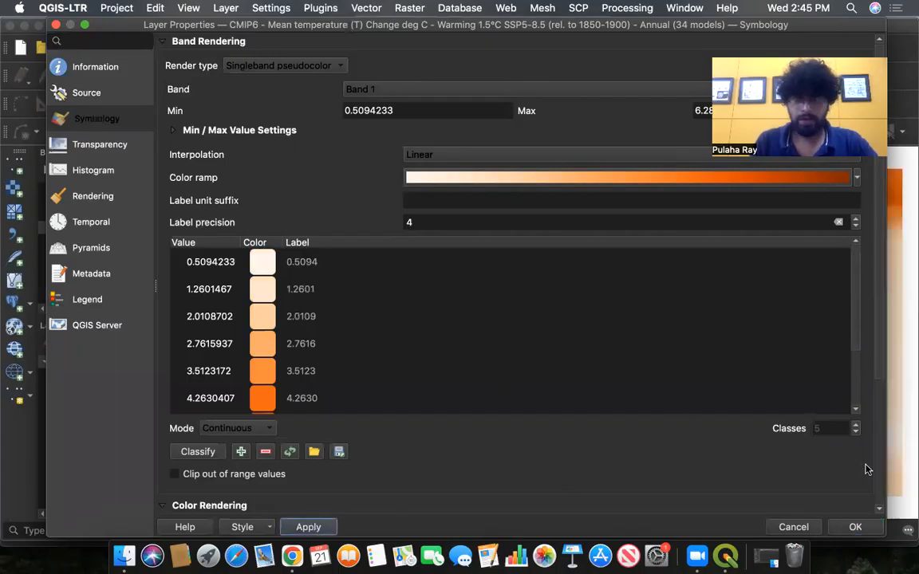
click(855, 527)
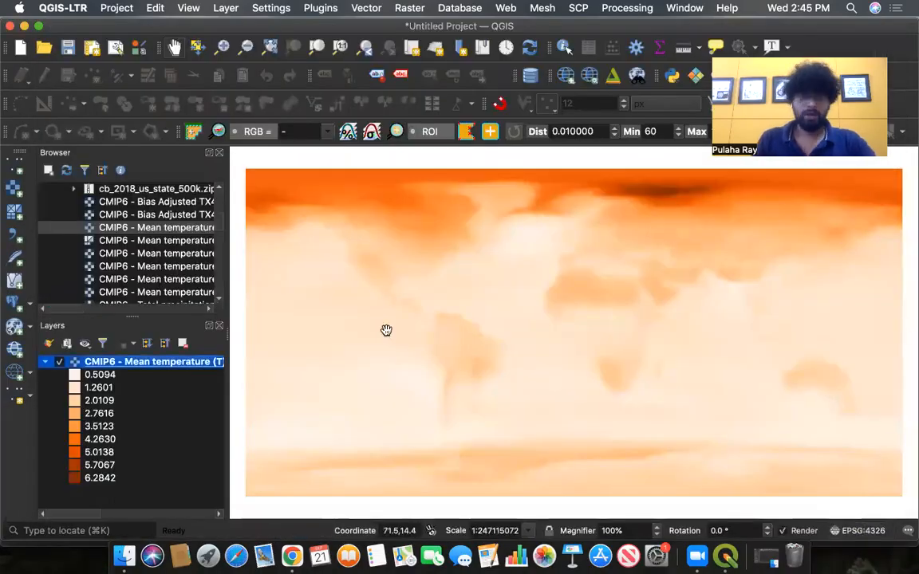
- Collapse the temperature layer's legend, widen the side panels and zoom in to inspect the raster cells
click(46, 363)
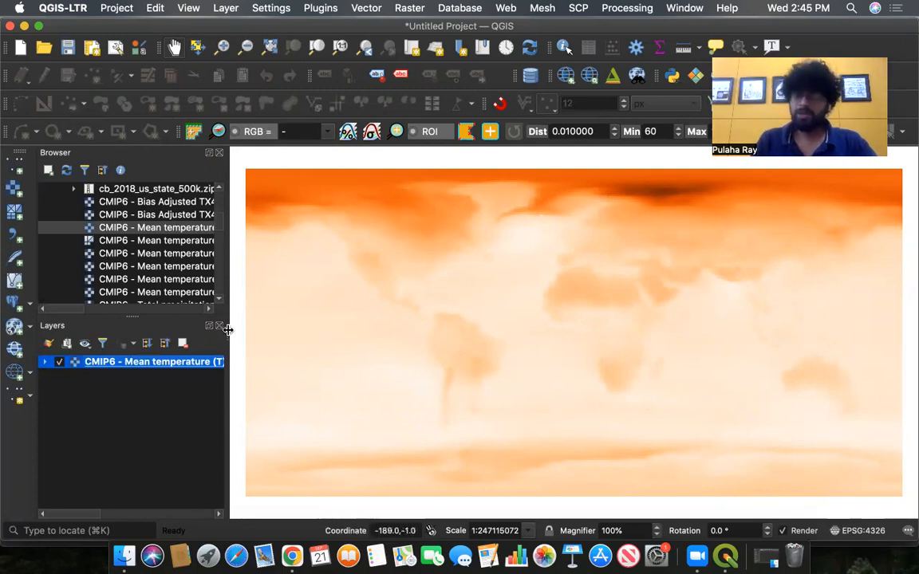
drag(226, 332, 309, 325)
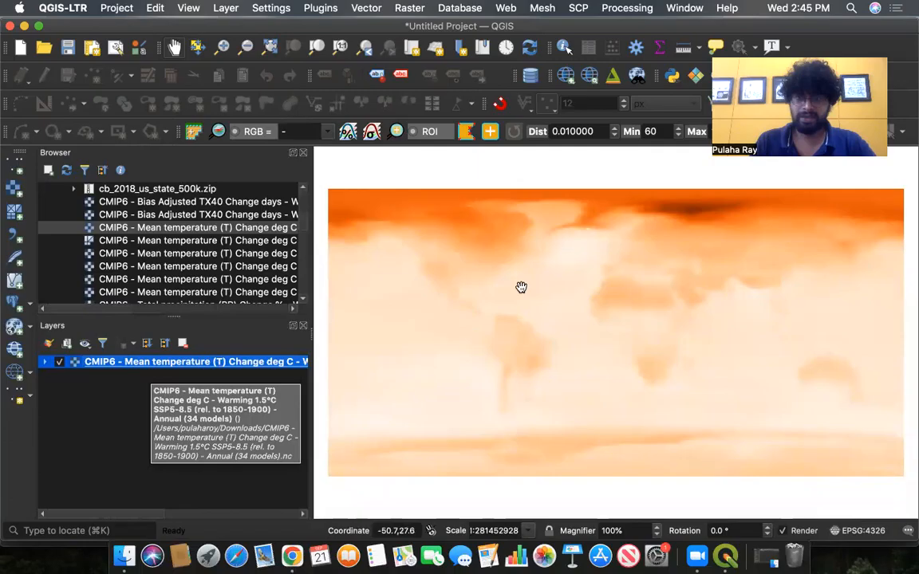
scroll(494, 293, up, 3)
scroll(495, 294, down, 5)
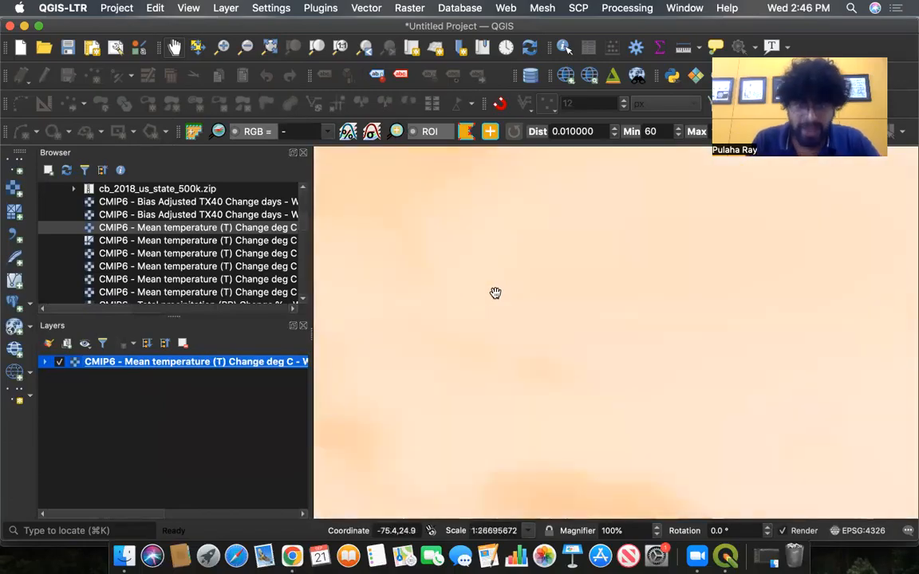
scroll(557, 375, up, 3)
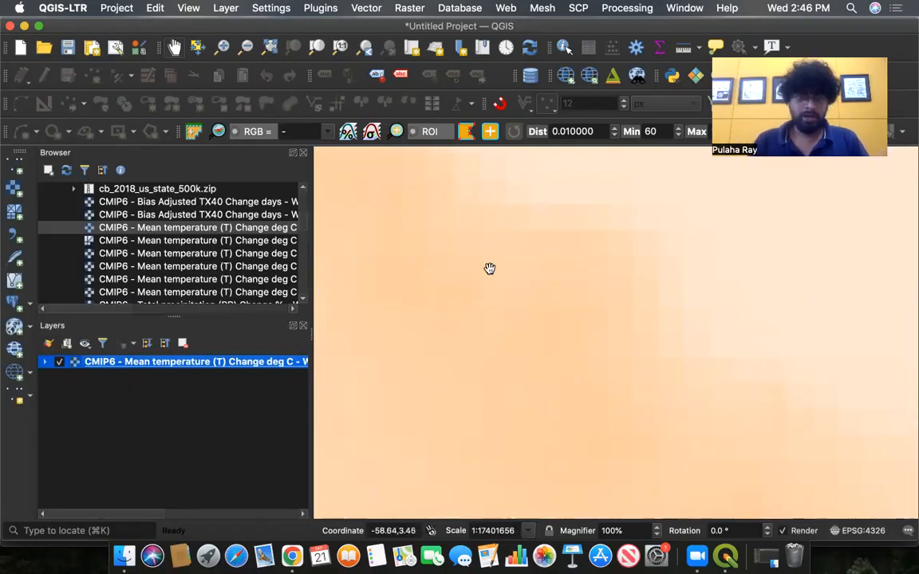
scroll(514, 223, down, 1)
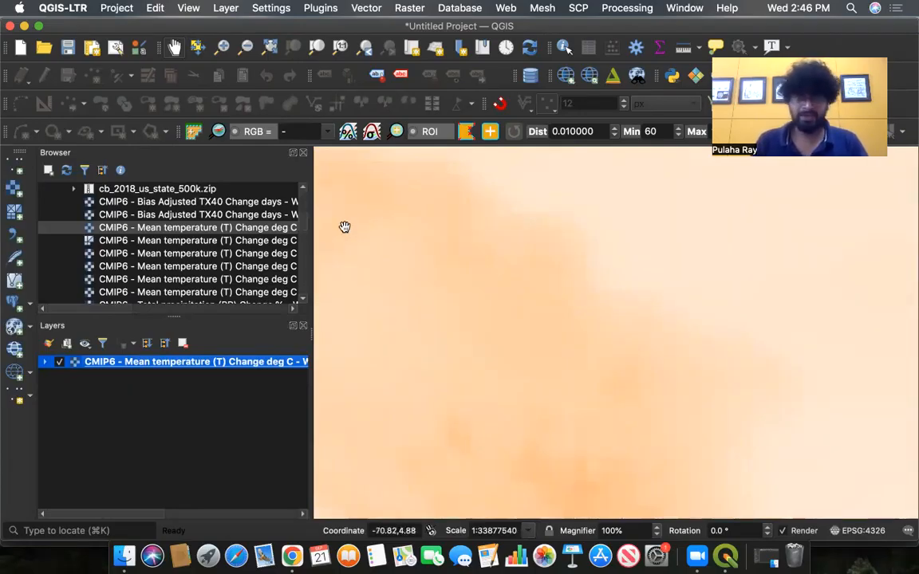
- Collapse the Downloads folder in the Browser panel
scroll(307, 215, down, 1)
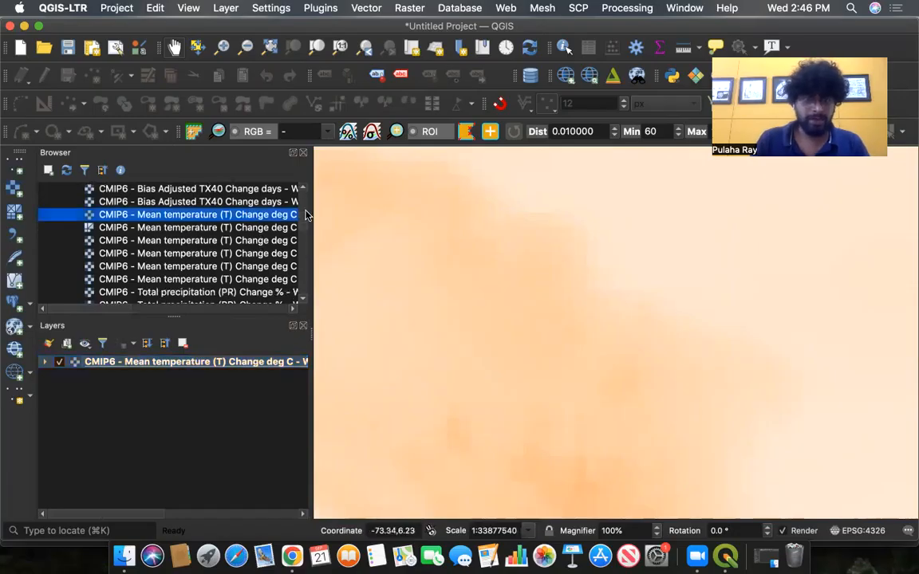
scroll(306, 212, up, 15)
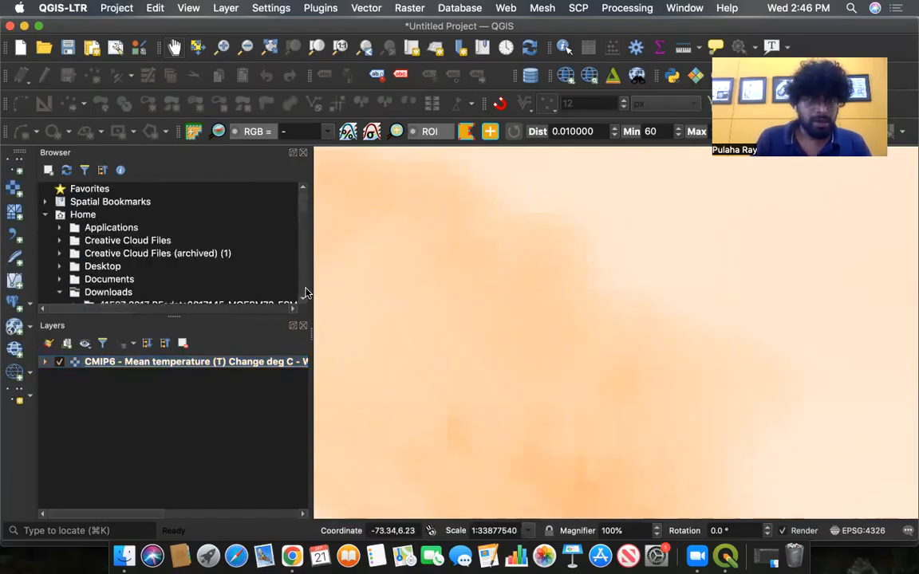
scroll(306, 292, down, 4)
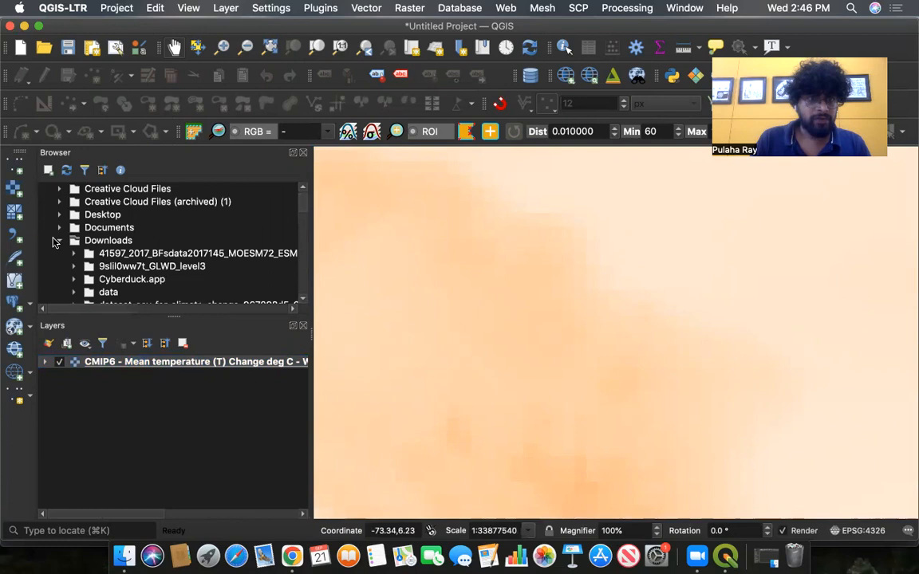
click(56, 241)
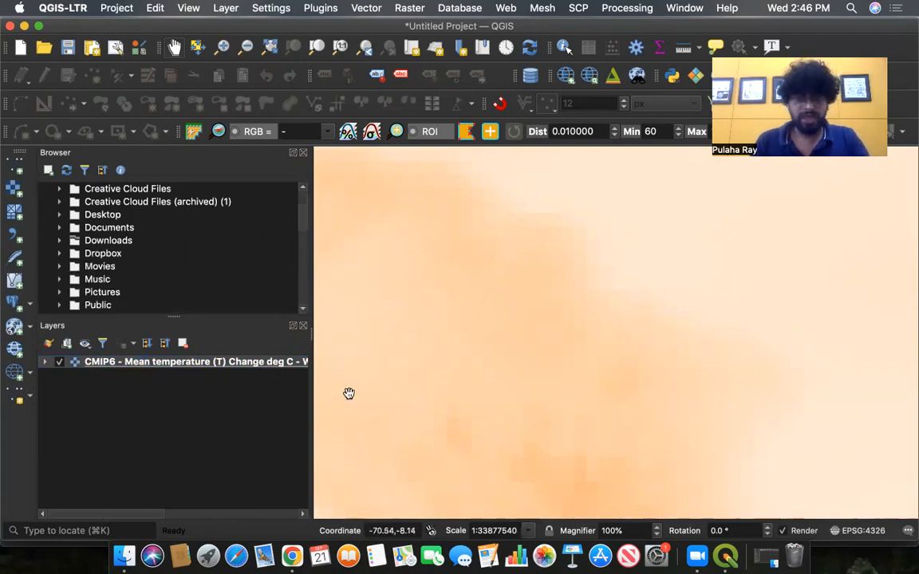
- Switch to Chrome and read through the Data{Meet} map category page
click(293, 556)
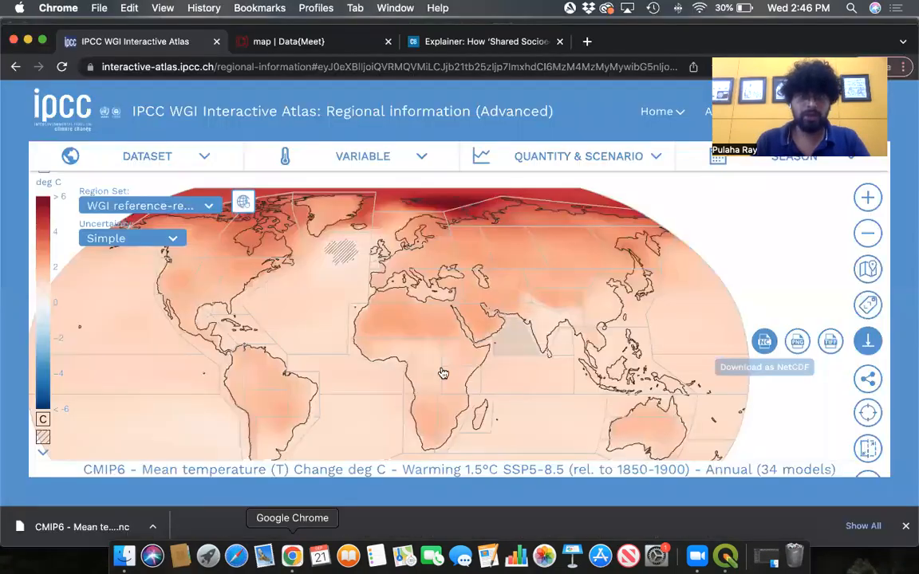
click(315, 44)
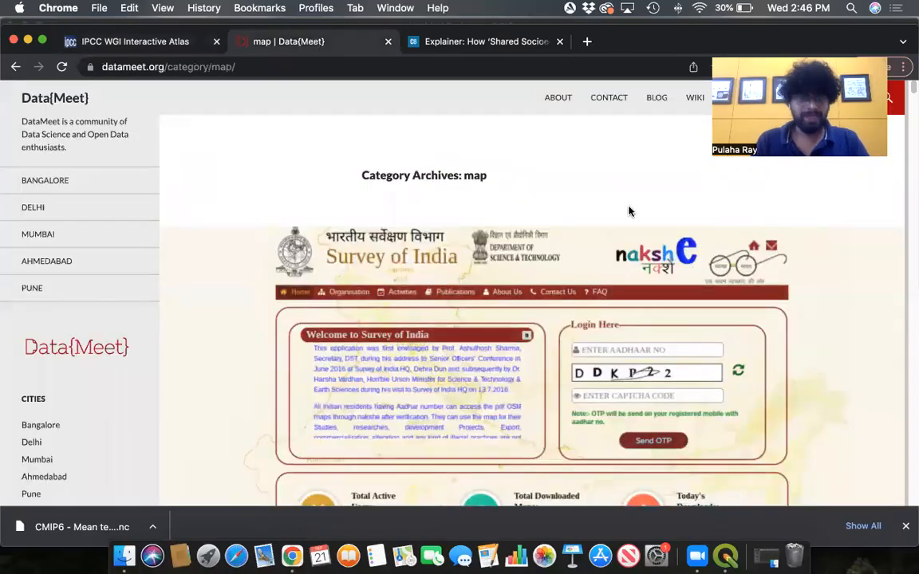
scroll(628, 209, down, 10)
scroll(627, 213, down, 3)
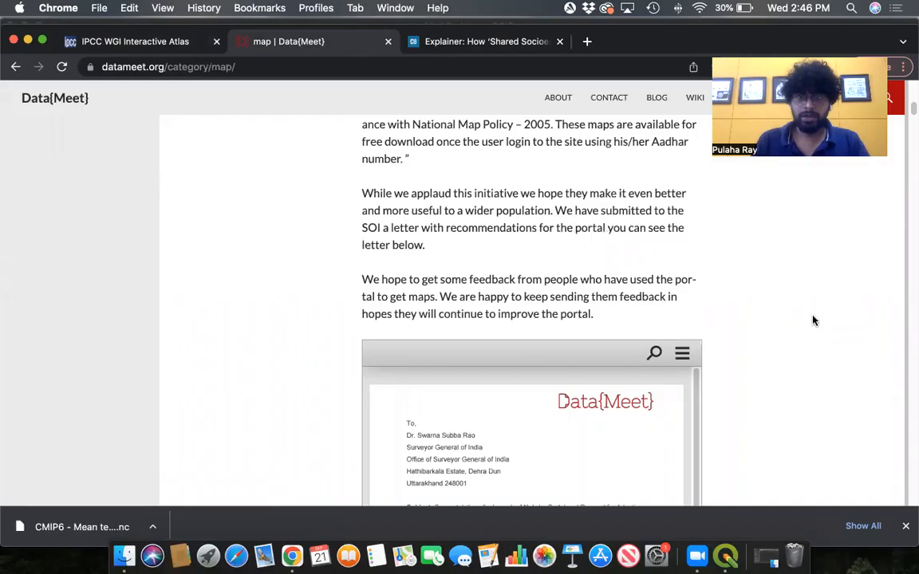
scroll(813, 319, down, 2)
scroll(812, 320, down, 3)
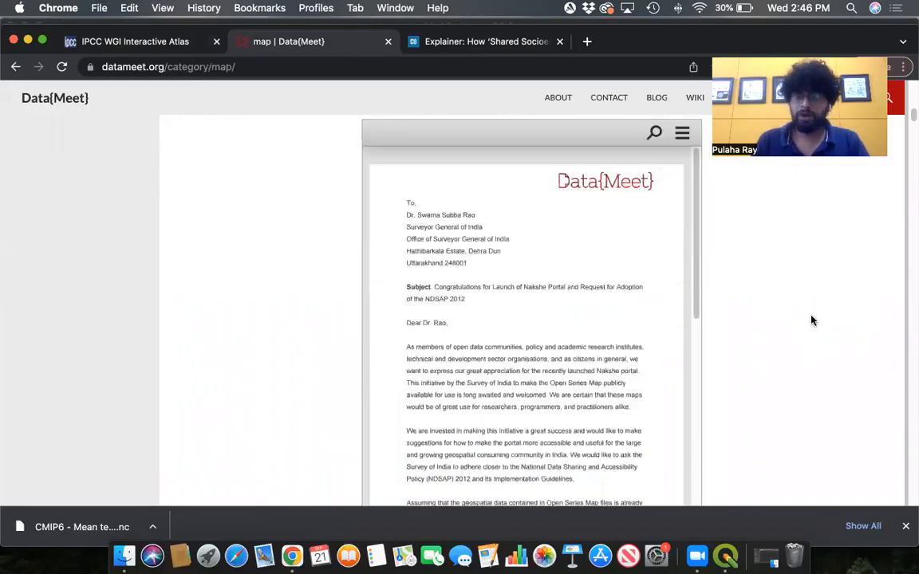
scroll(812, 320, down, 15)
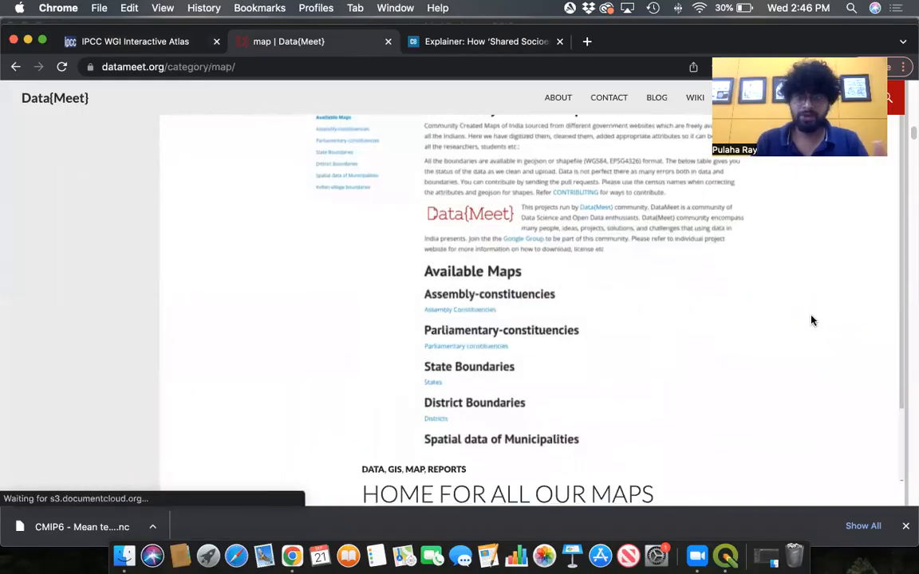
scroll(811, 321, down, 3)
scroll(811, 323, up, 8)
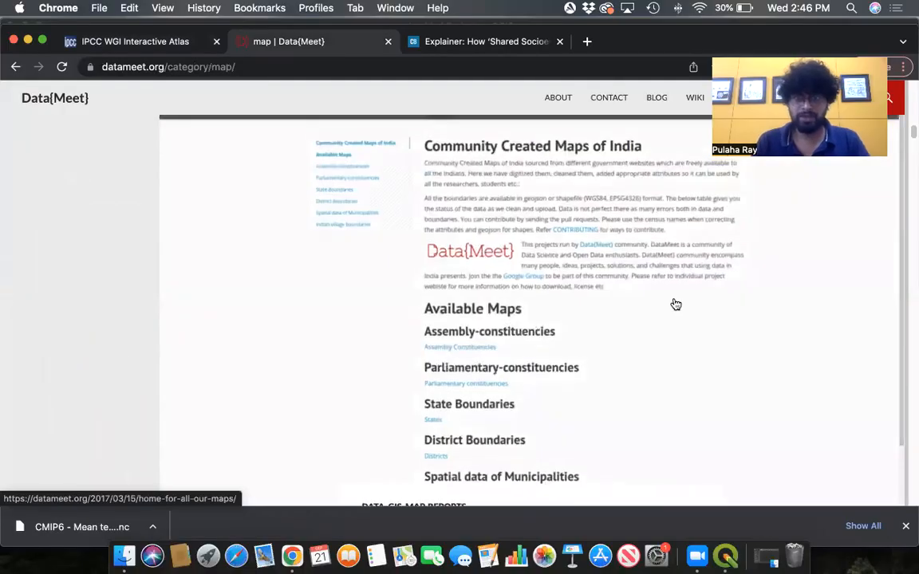
scroll(606, 288, down, 5)
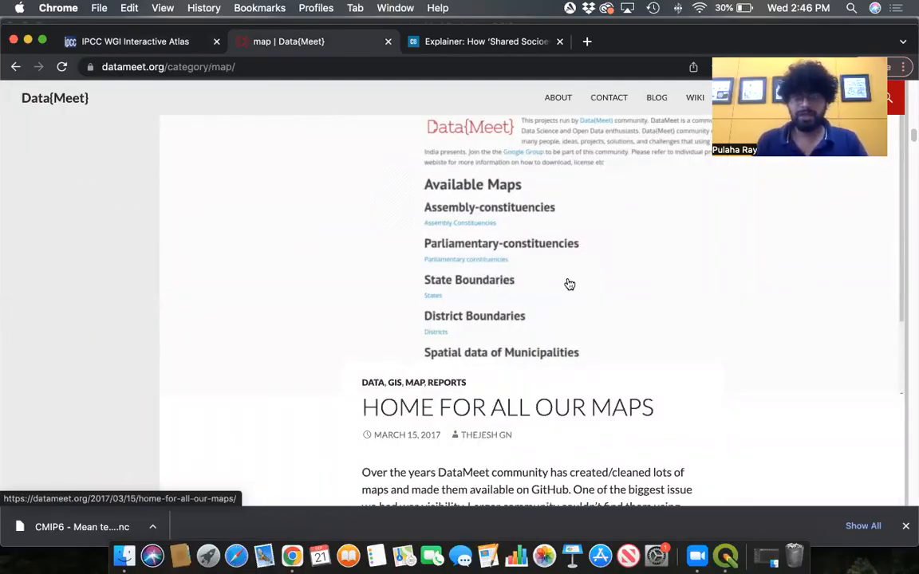
- Read the Home for All Our Maps post and its lists of map and GitHub links
scroll(675, 207, up, 4)
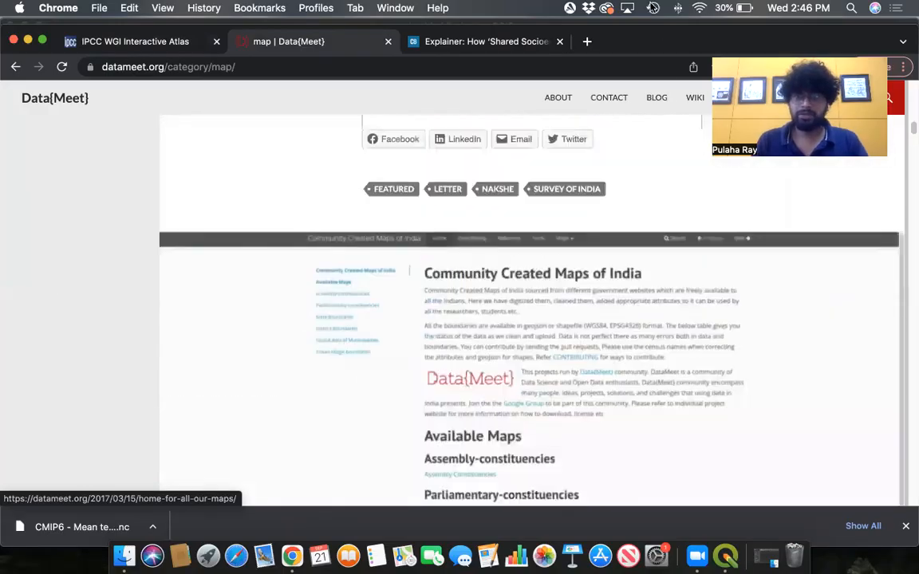
drag(654, 70, 661, 32)
scroll(589, 227, down, 10)
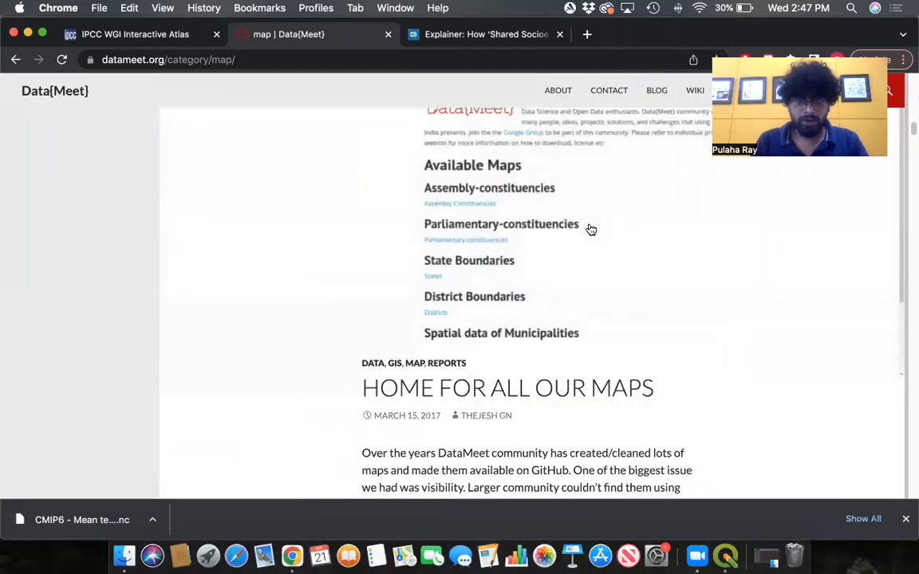
scroll(589, 230, down, 5)
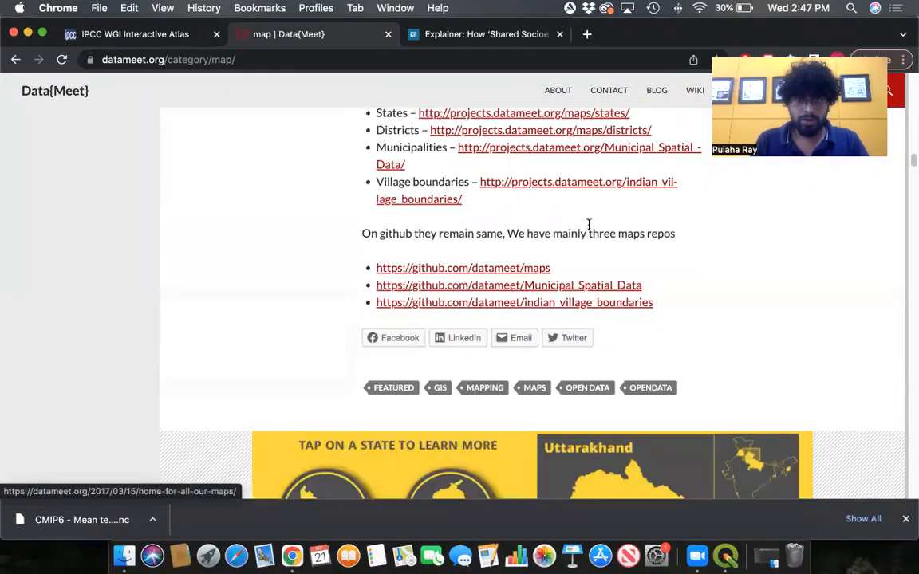
scroll(591, 230, up, 2)
scroll(590, 232, up, 10)
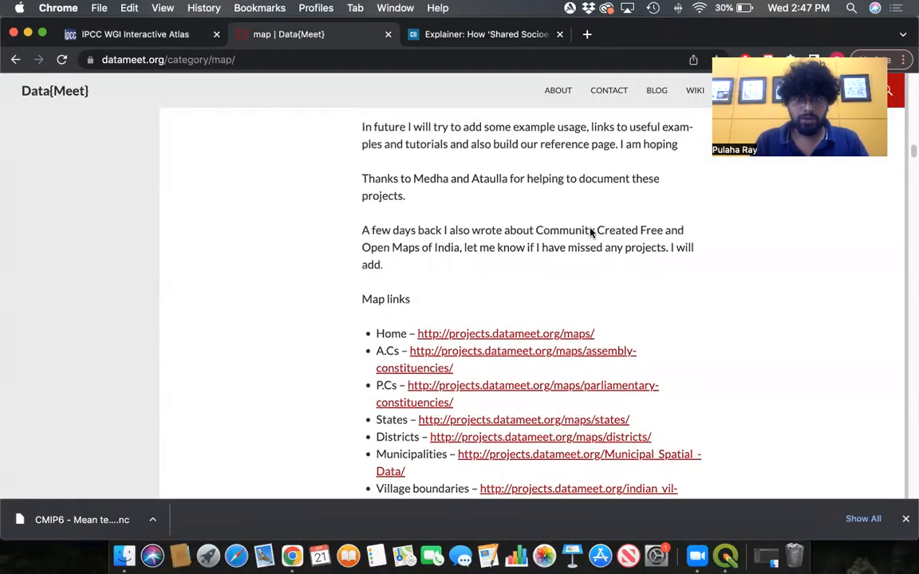
scroll(591, 231, up, 15)
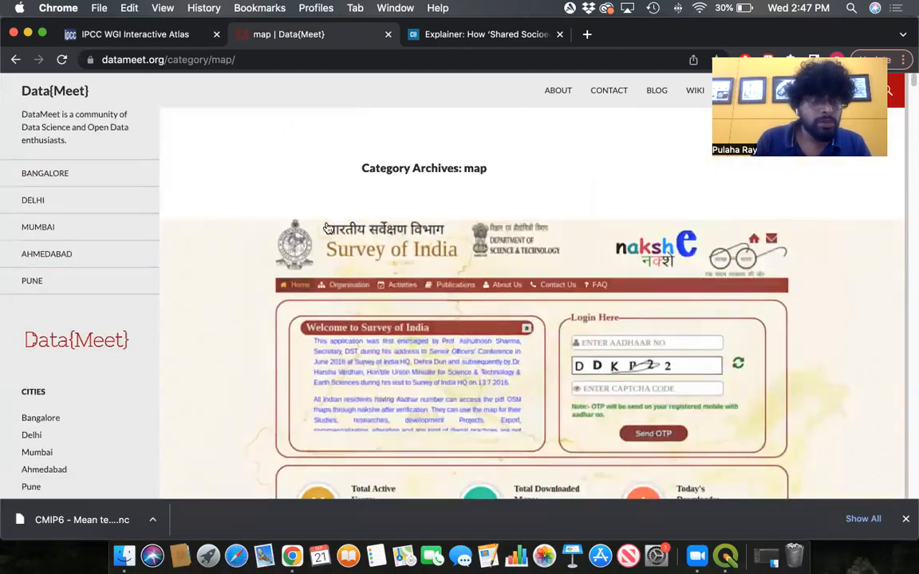
- Open the Open Data Camp link in a new tab and return to the map category tab
drag(650, 39, 641, 154)
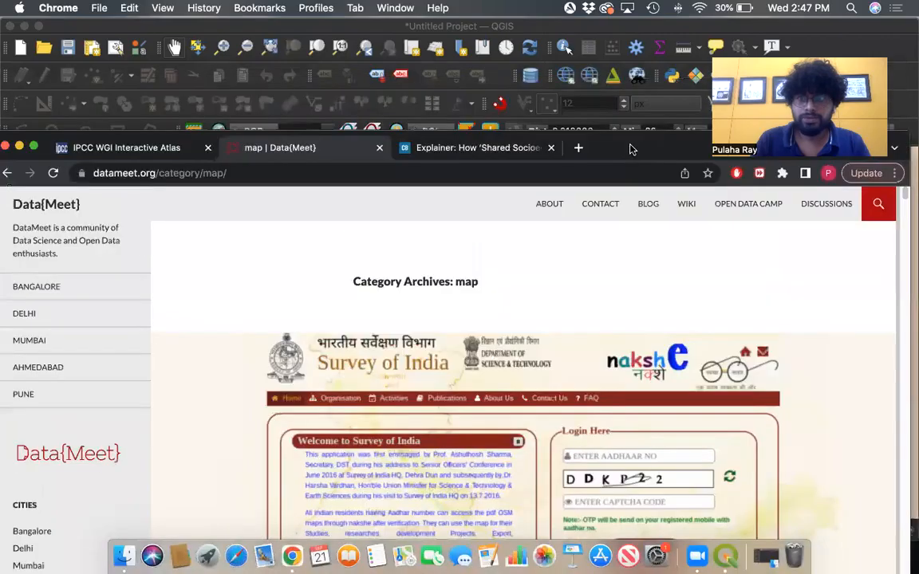
right_click(734, 207)
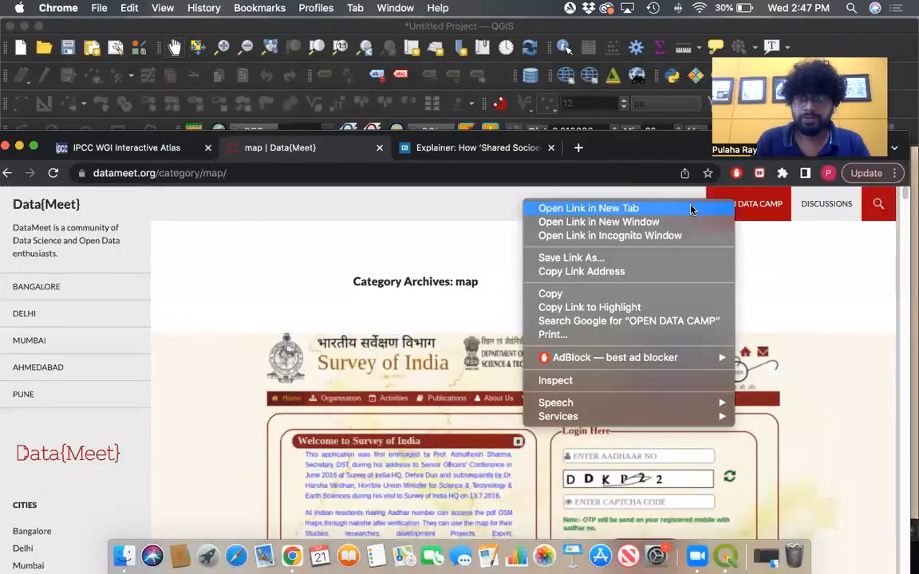
click(630, 208)
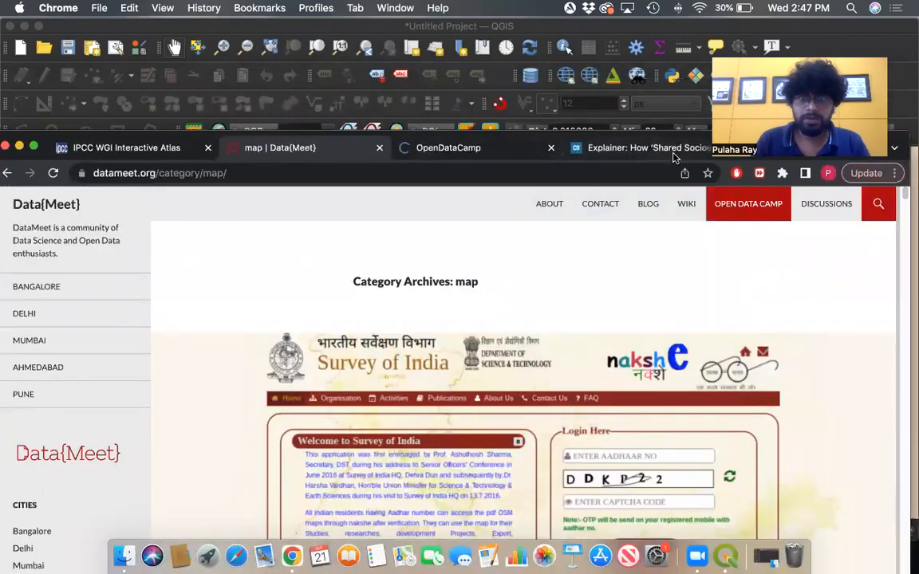
click(467, 148)
click(346, 151)
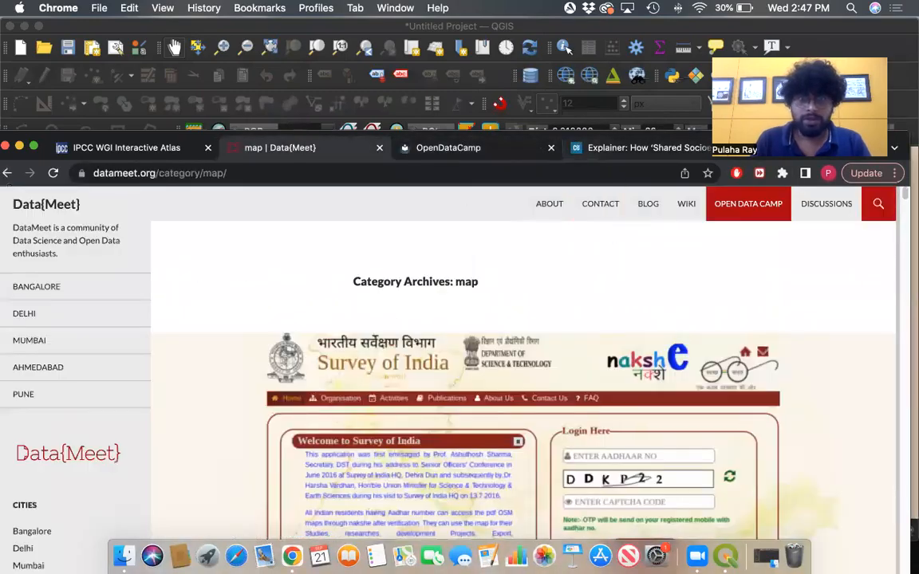
- Open the Community Created Maps of India portal from the category post and maximize the browser window
scroll(610, 312, down, 20)
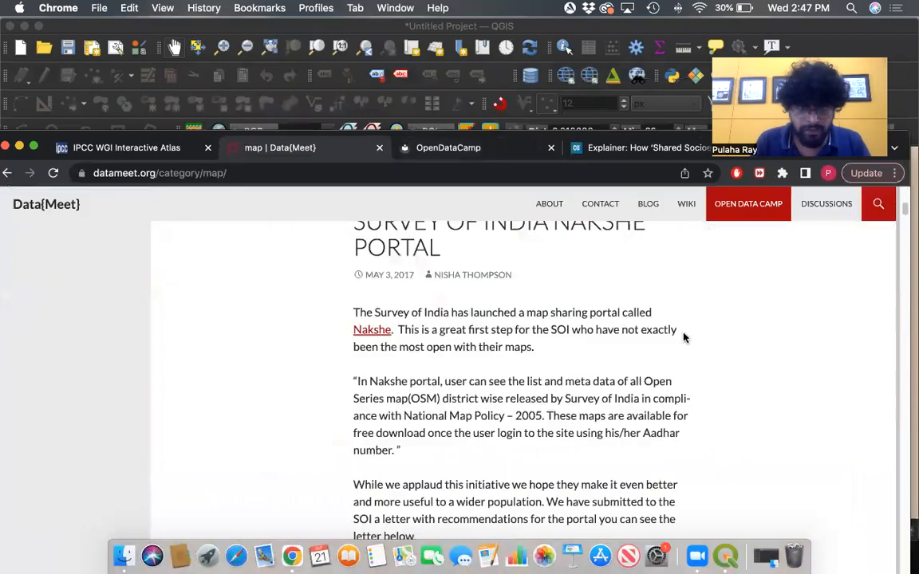
scroll(693, 339, down, 15)
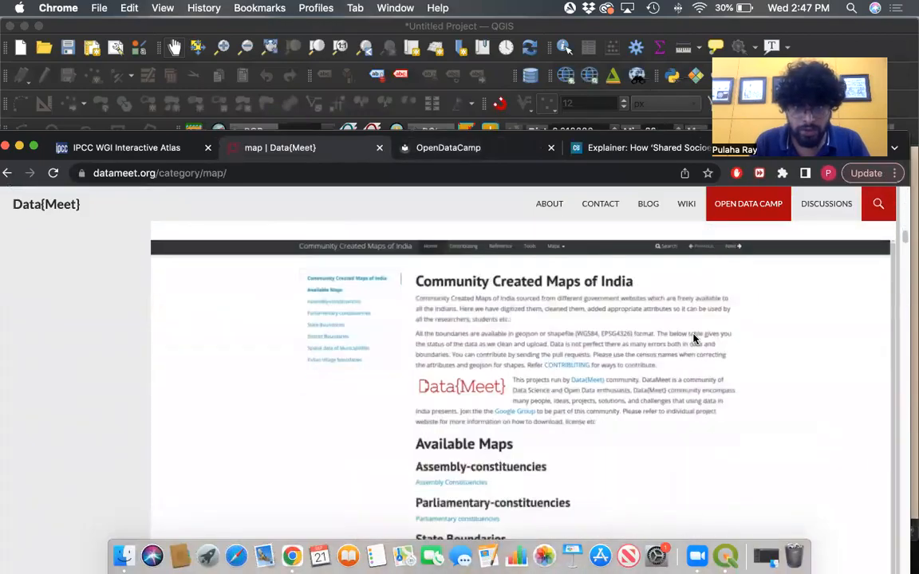
scroll(694, 339, down, 10)
scroll(693, 339, up, 4)
click(485, 316)
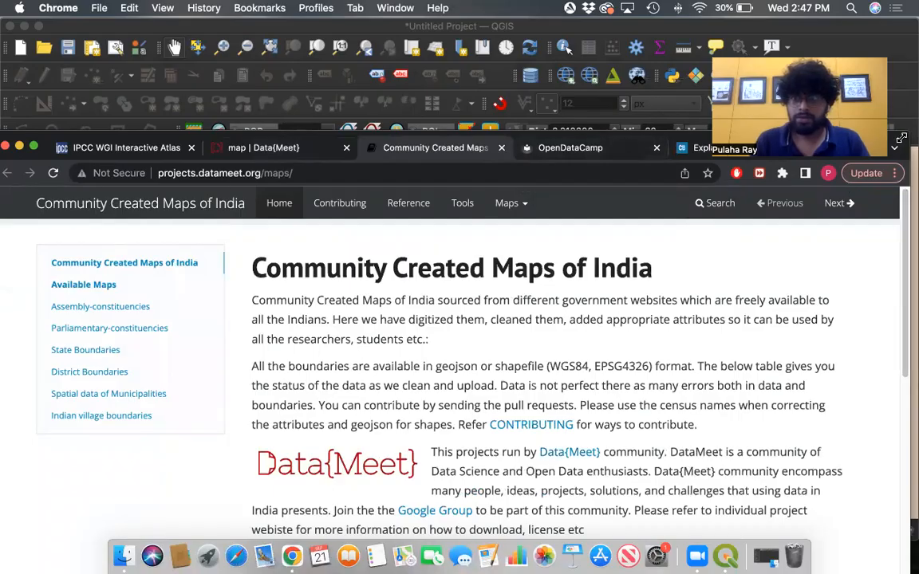
drag(901, 138, 900, 139)
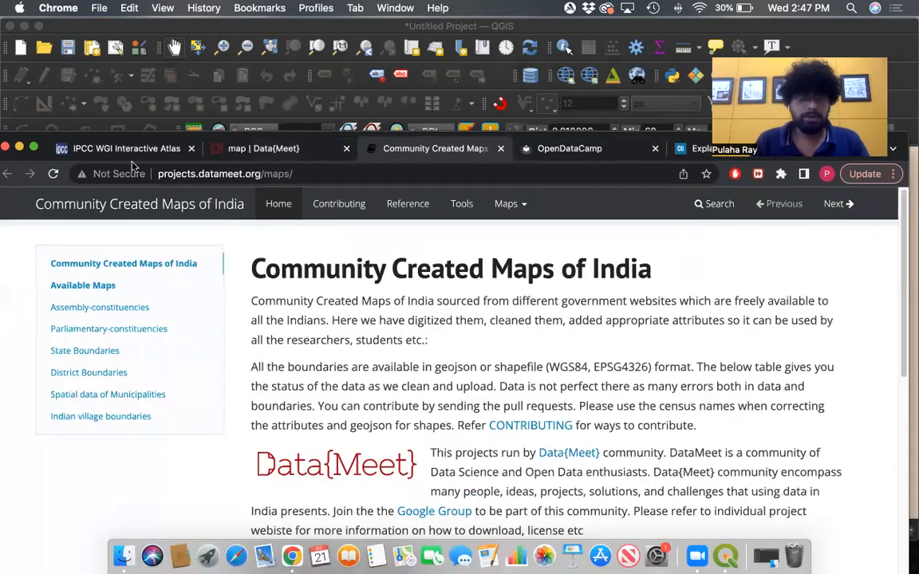
click(33, 144)
- Browse the list of available maps on the Community Created Maps of India page
scroll(566, 302, down, 10)
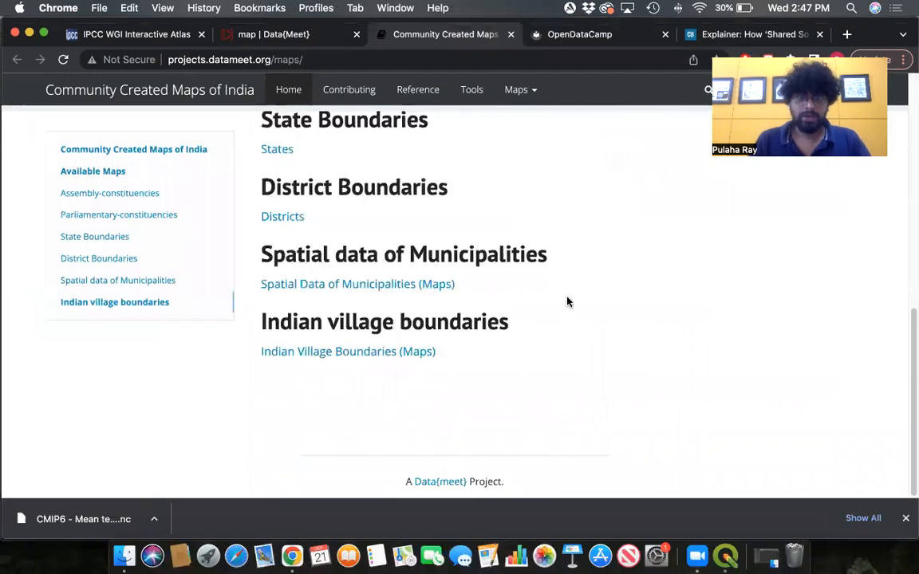
scroll(567, 301, up, 6)
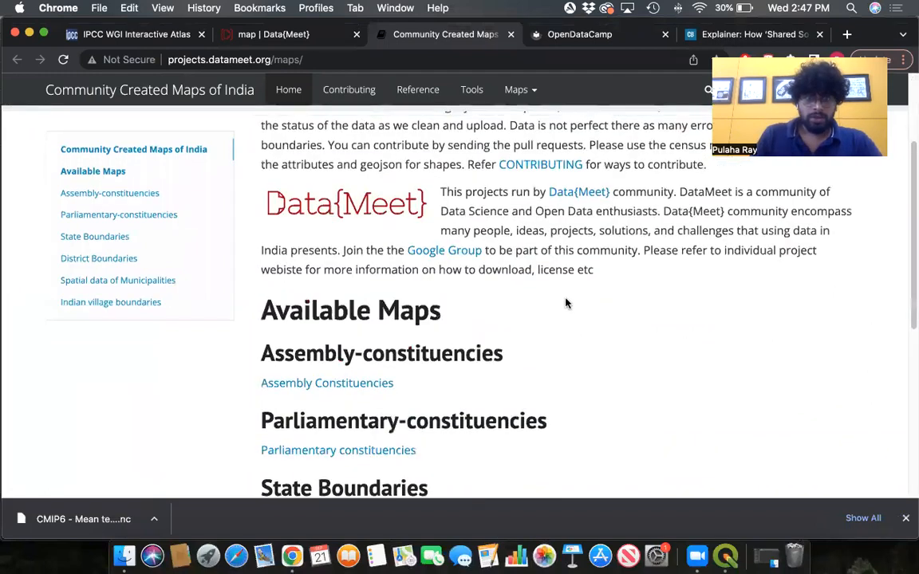
scroll(565, 303, down, 5)
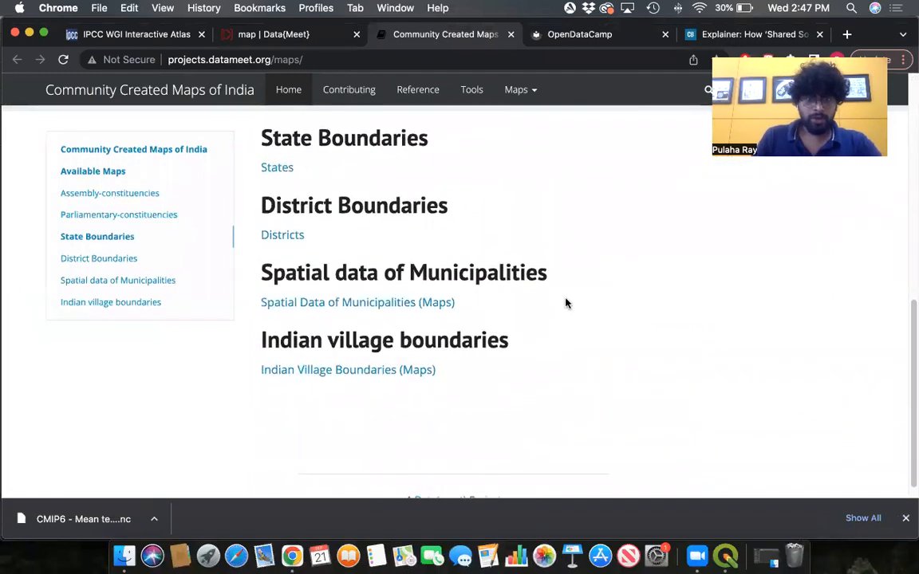
scroll(564, 304, up, 3)
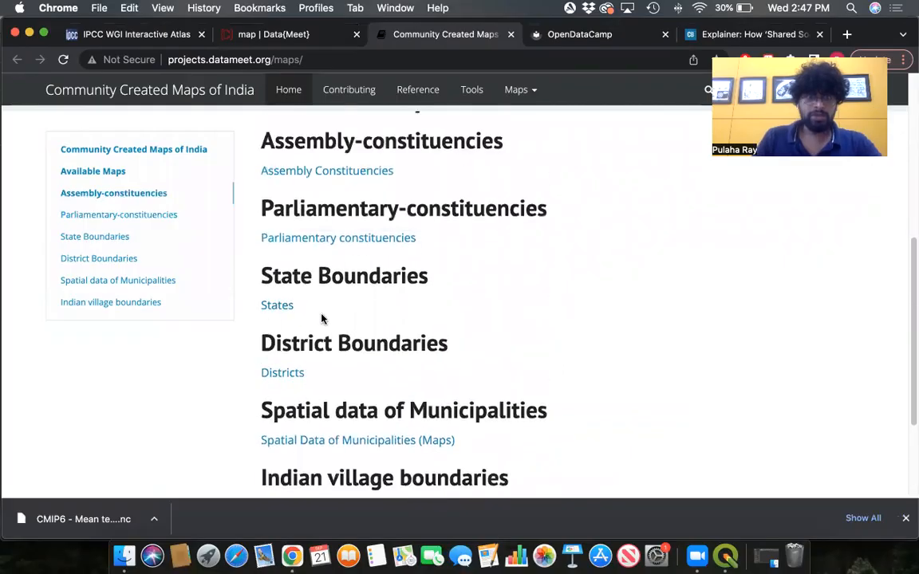
scroll(389, 299, up, 3)
scroll(581, 380, down, 5)
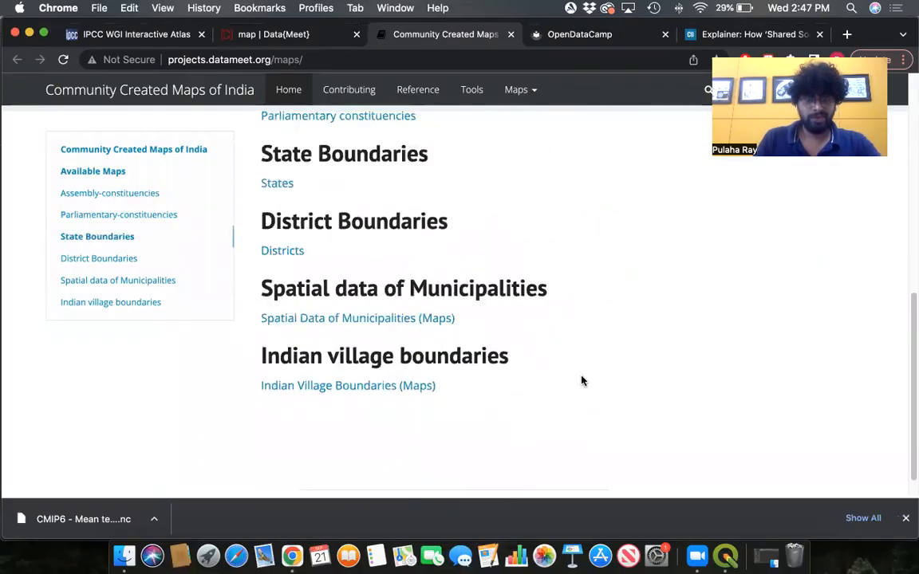
scroll(581, 380, up, 8)
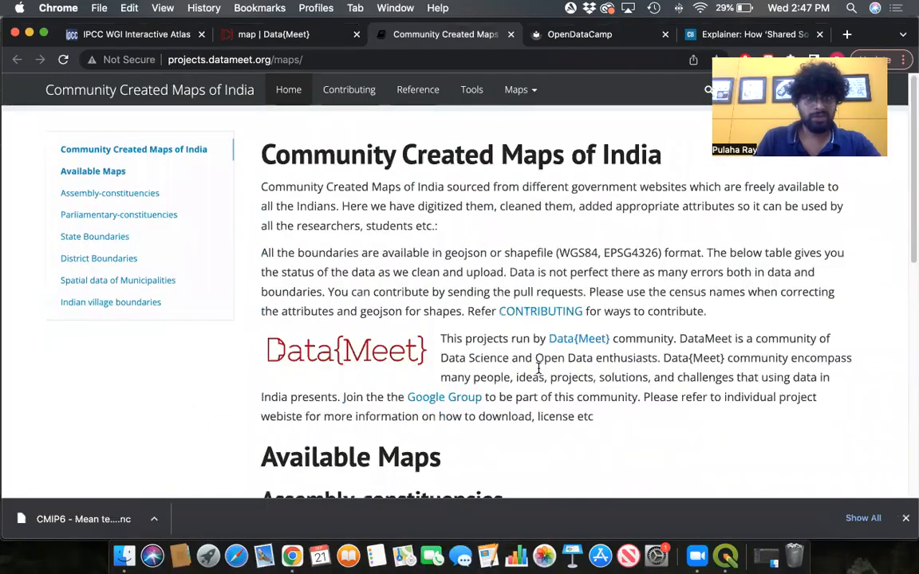
scroll(539, 375, down, 7)
scroll(447, 327, up, 4)
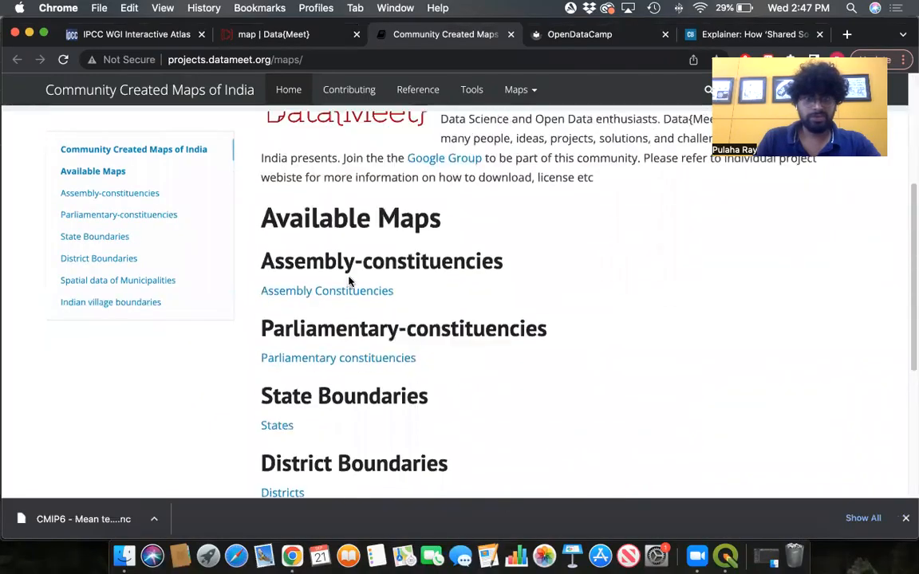
scroll(319, 335, down, 3)
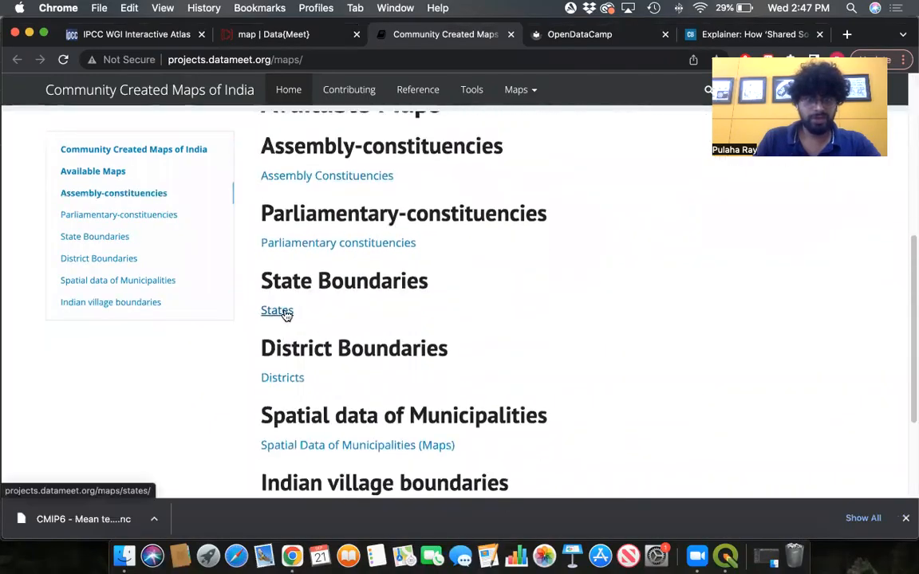
- Open the State Boundaries page and review its quick view, download and license sections
click(281, 310)
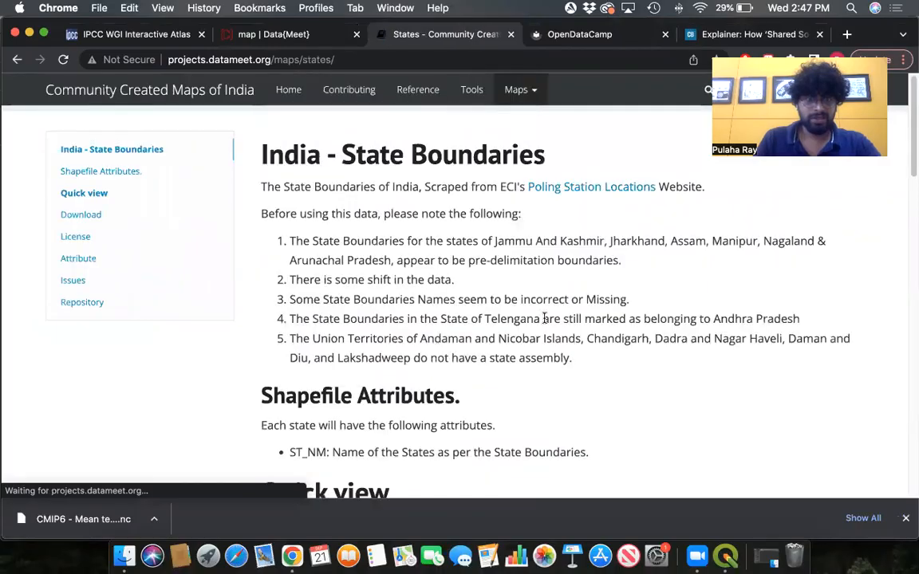
scroll(568, 316, down, 1)
scroll(568, 316, down, 10)
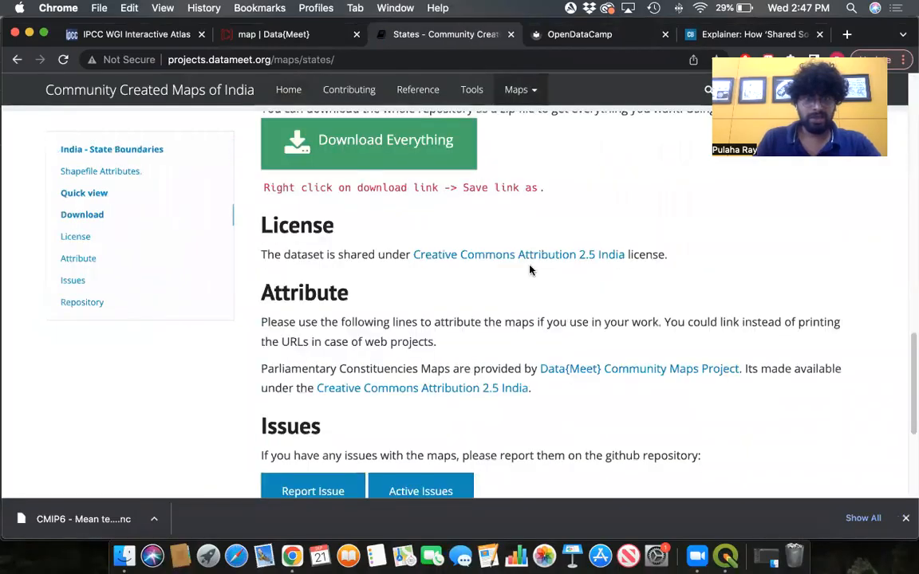
scroll(518, 231, up, 7)
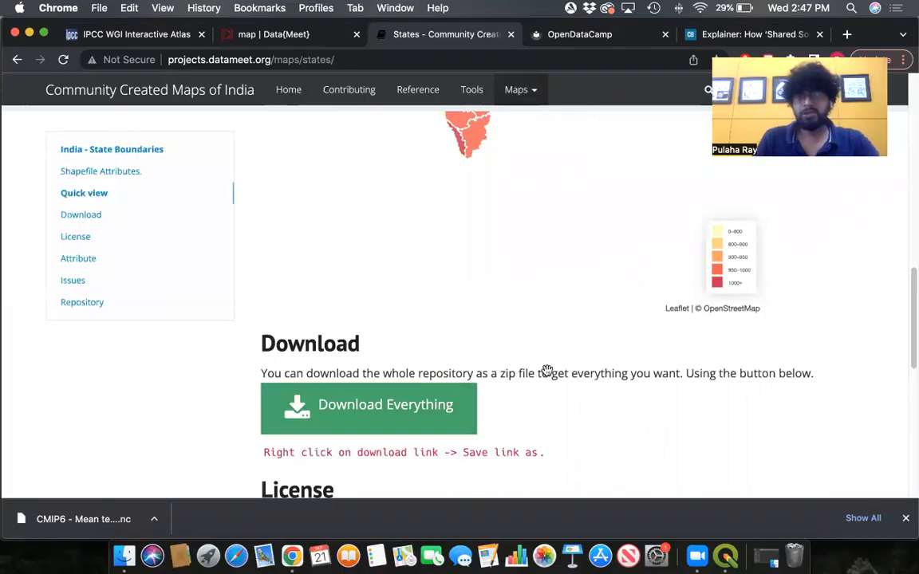
scroll(547, 371, up, 8)
drag(909, 252, 910, 410)
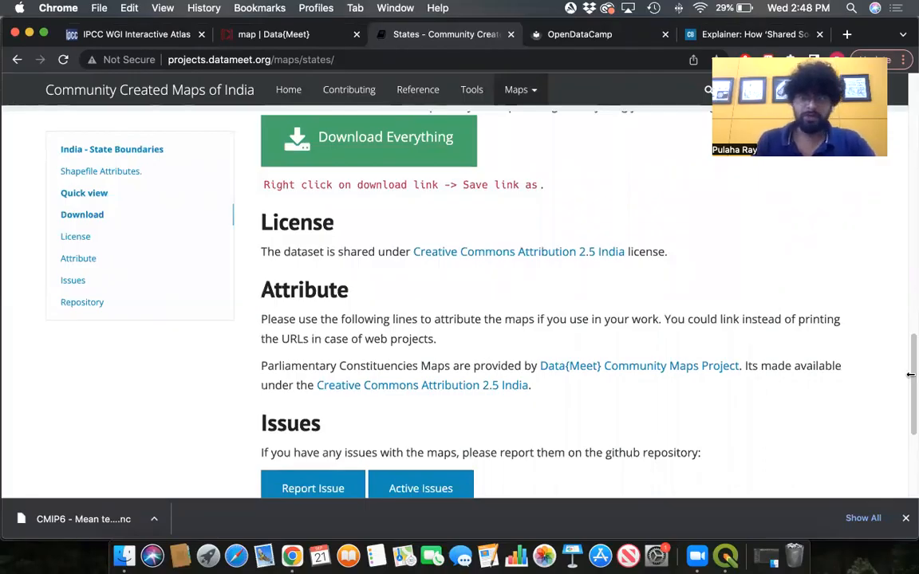
drag(909, 368, 909, 321)
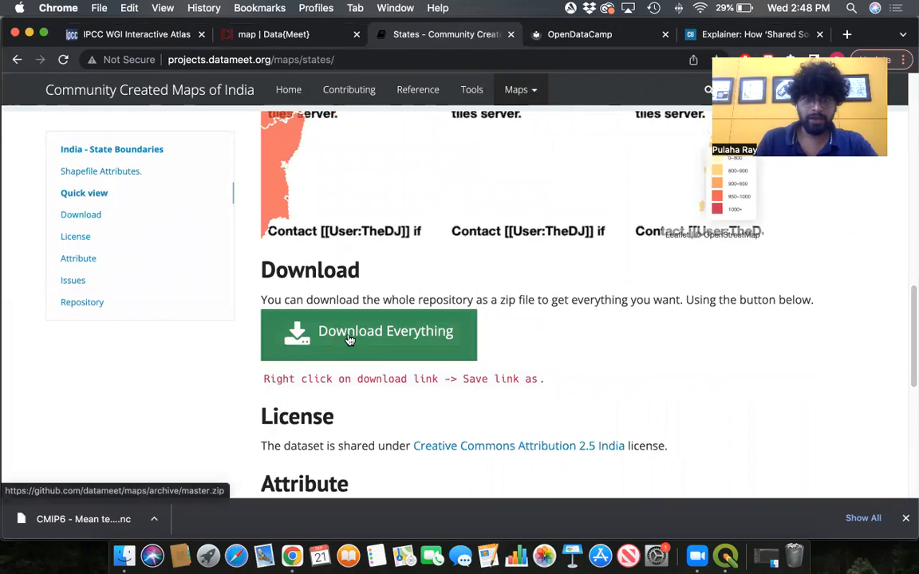
- Switch to QGIS and browse Desktop > QGIS_Project > maps-master > States to select Admin2.shp
click(727, 557)
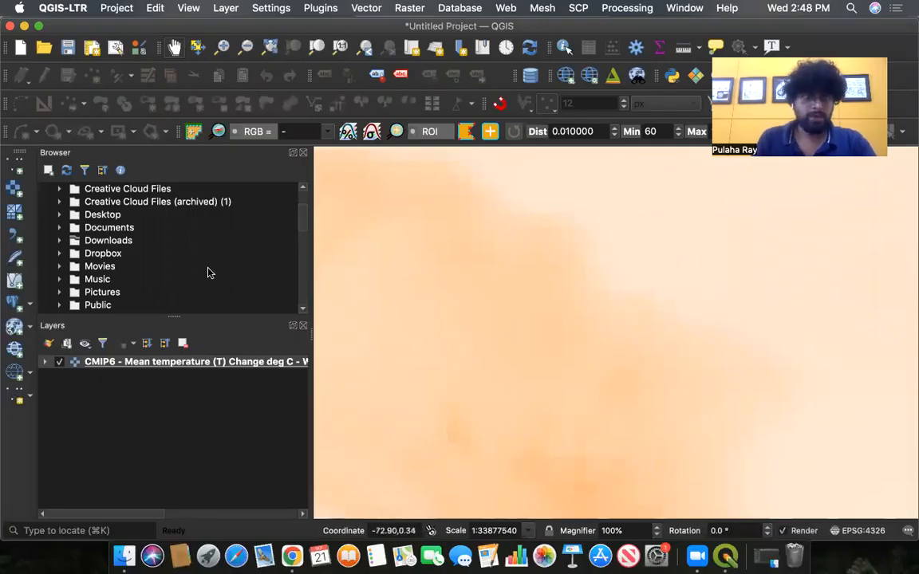
click(58, 215)
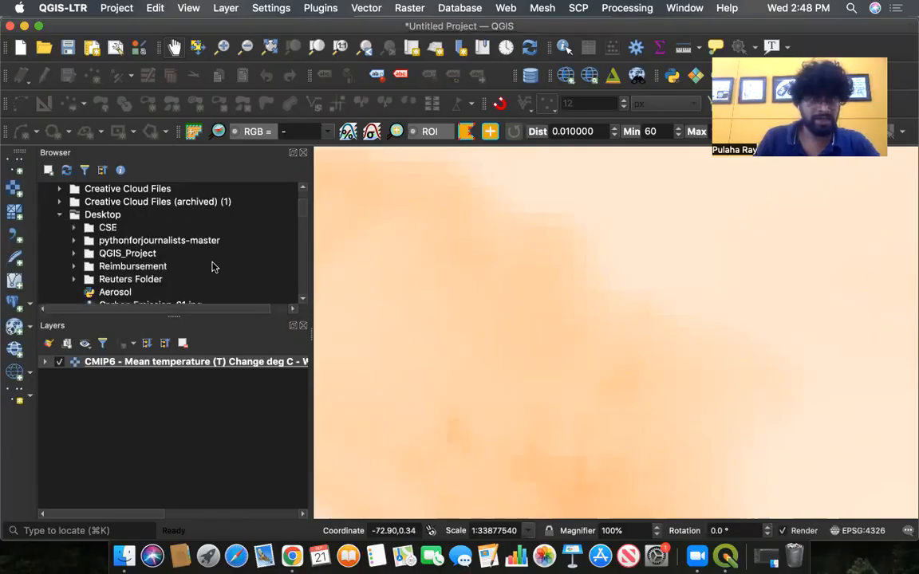
mouse_move(303, 205)
mouse_down()
mouse_move(307, 243)
mouse_move(308, 204)
mouse_up()
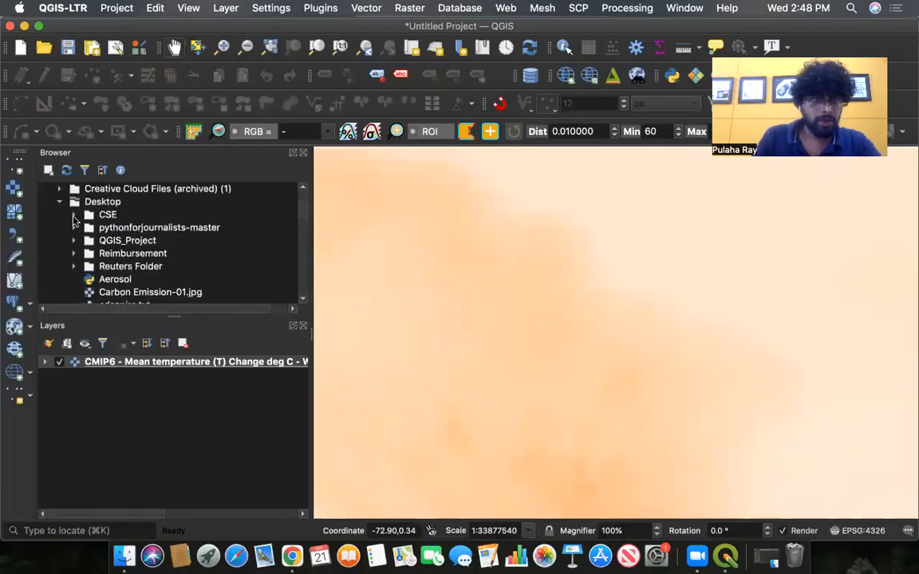
click(73, 240)
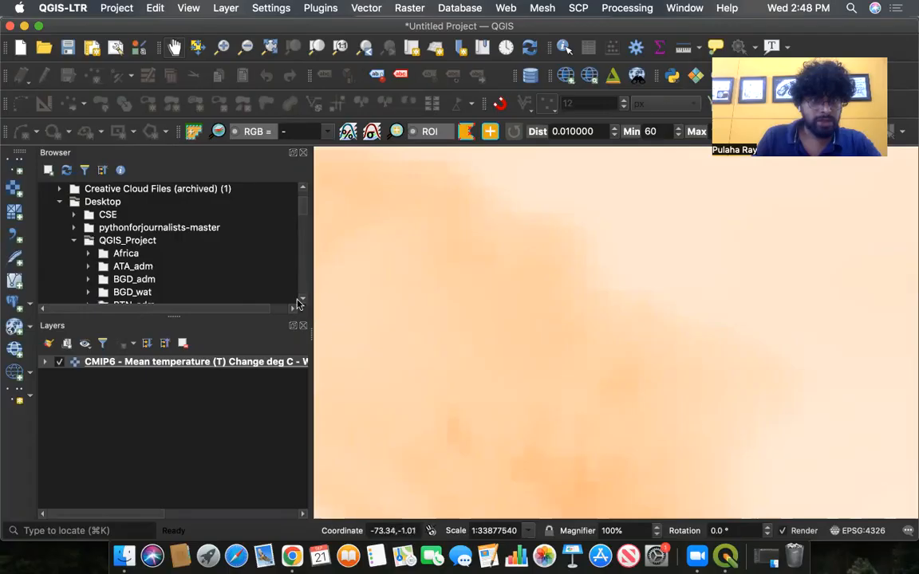
scroll(303, 302, down, 3)
scroll(303, 302, down, 5)
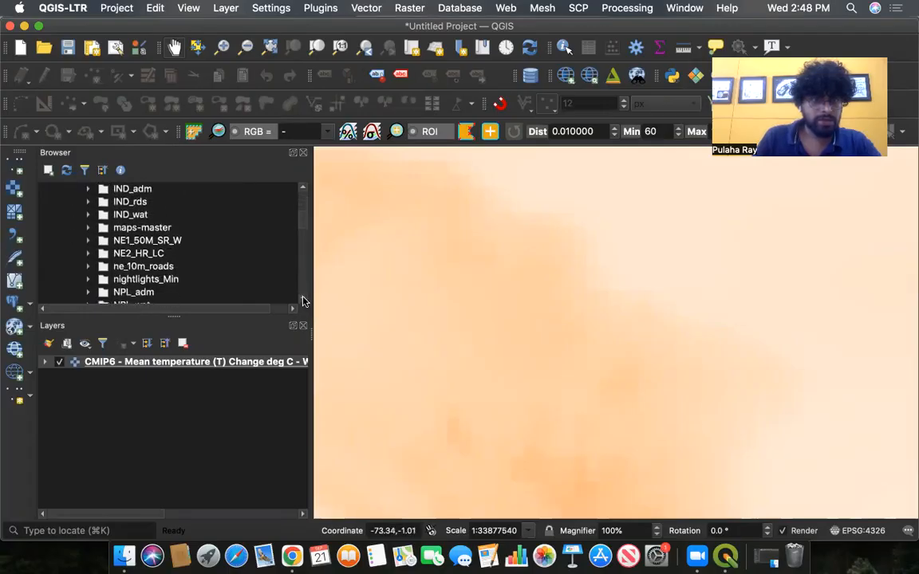
click(88, 228)
scroll(120, 275, down, 3)
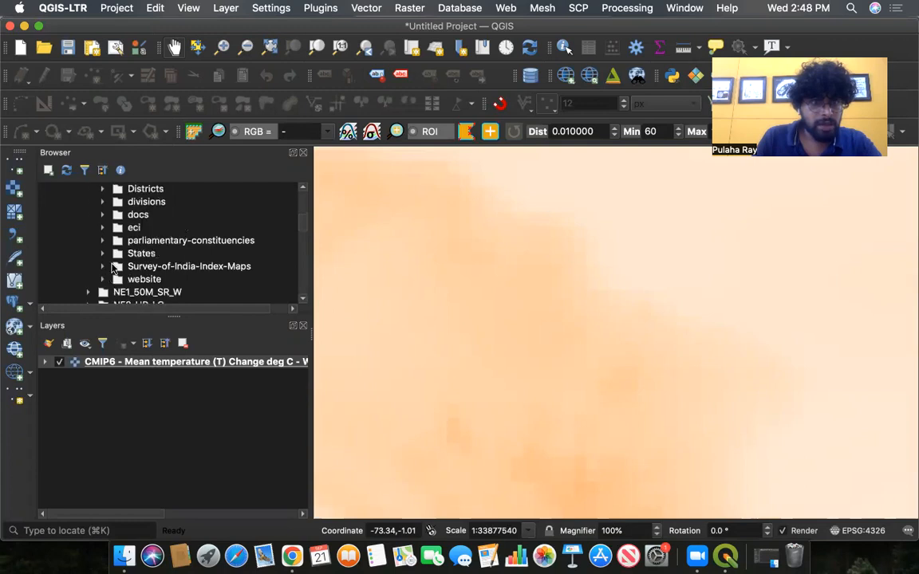
click(102, 253)
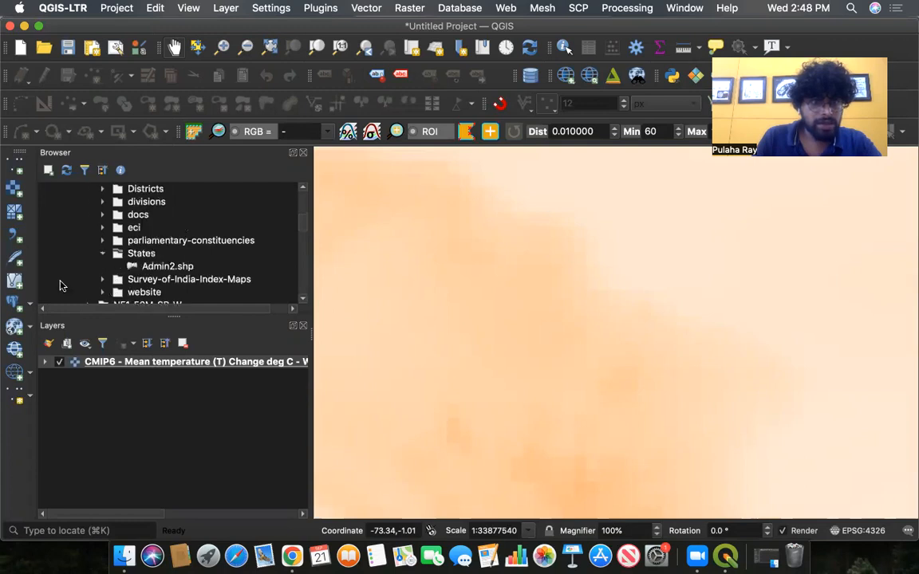
click(172, 268)
drag(172, 269, 153, 267)
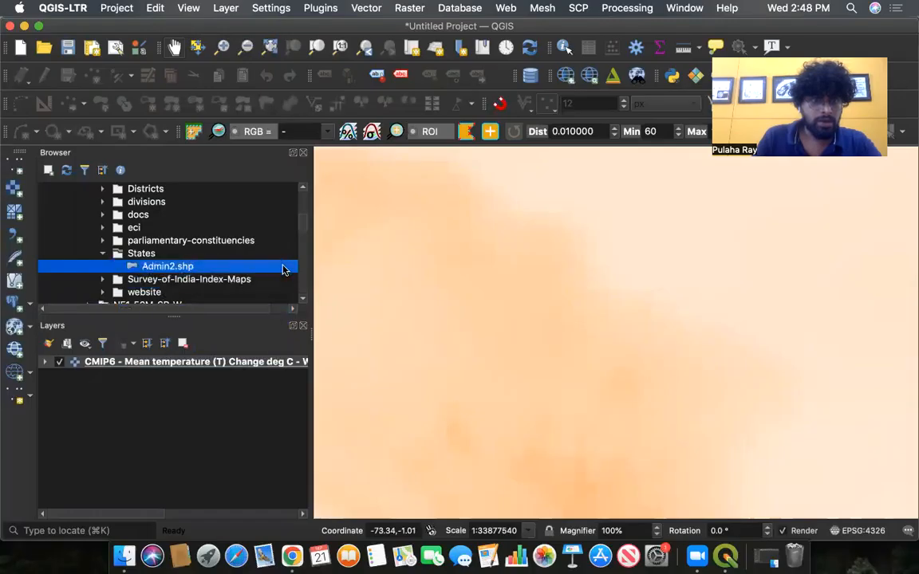
scroll(302, 227, down, 3)
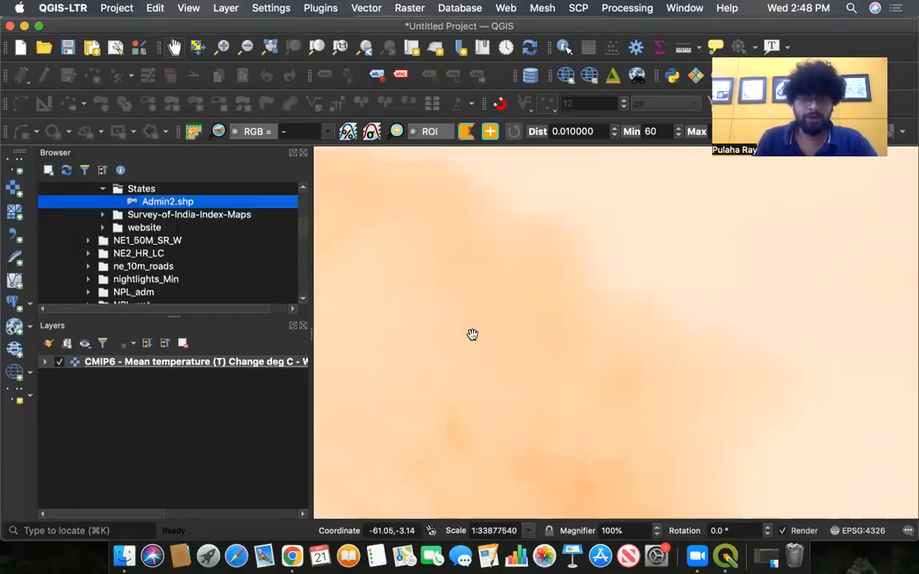
- Browse the other data folders in the browser panel, expanding a few country folders
scroll(476, 334, down, 3)
scroll(562, 355, up, 3)
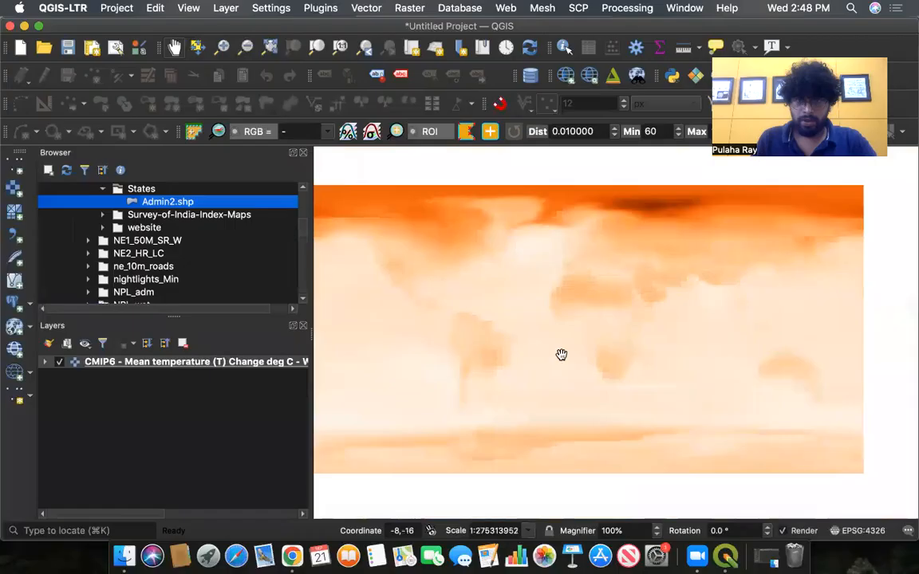
scroll(562, 354, up, 3)
scroll(560, 355, down, 2)
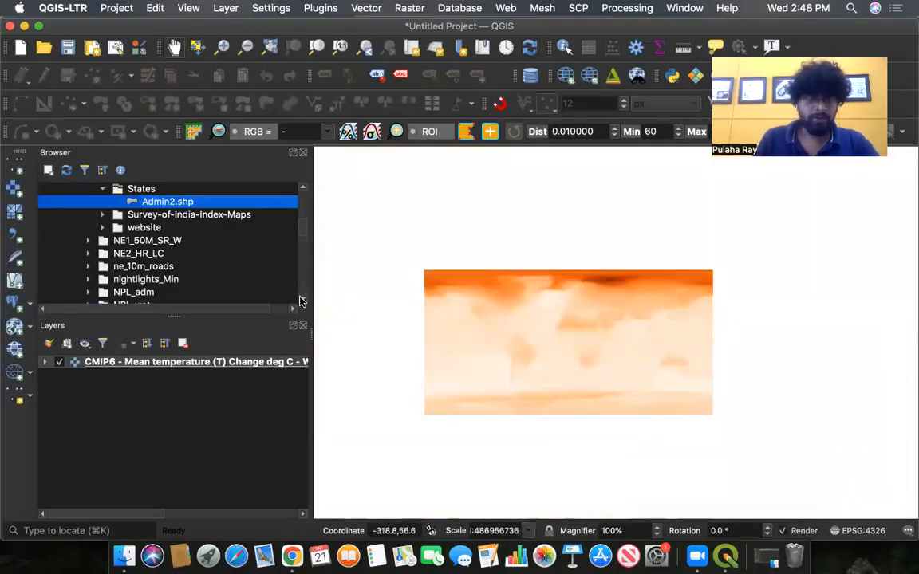
scroll(302, 301, down, 5)
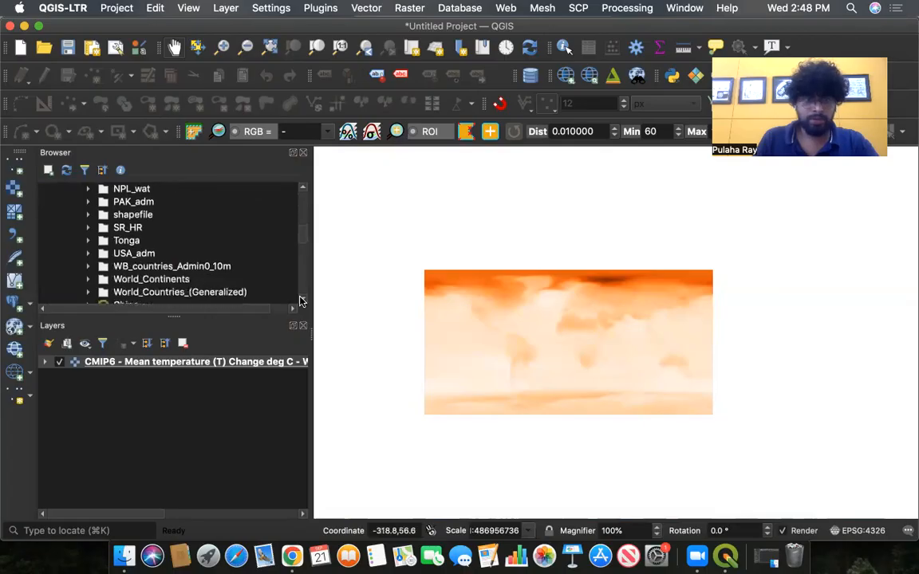
scroll(302, 301, down, 1)
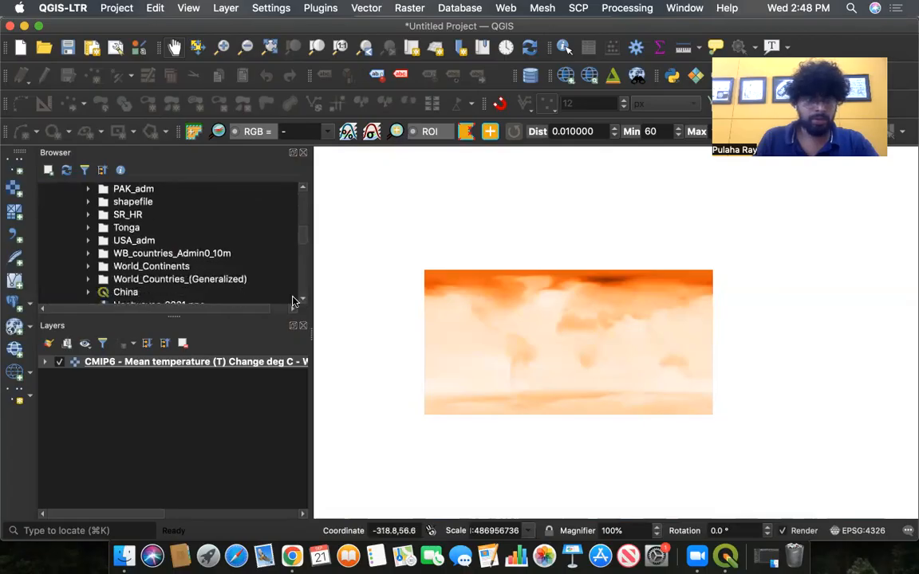
click(87, 279)
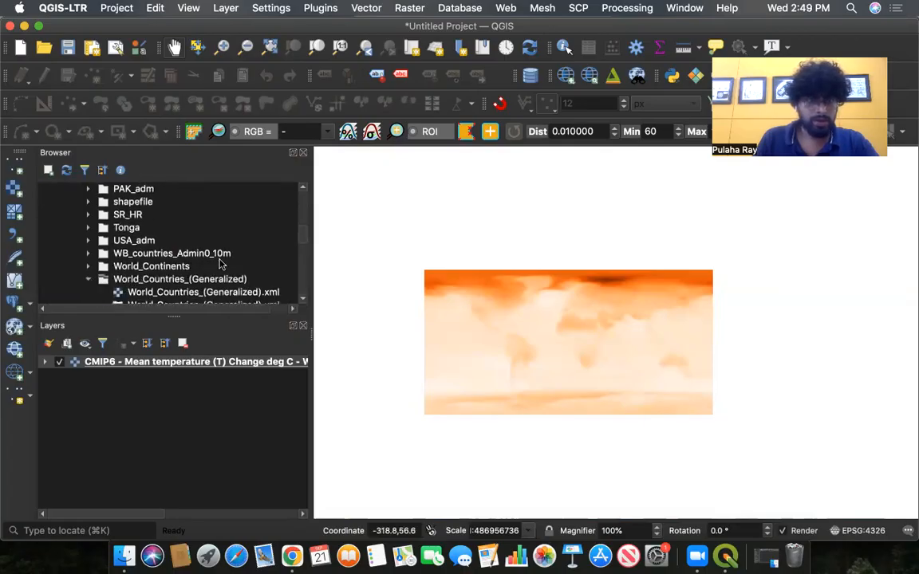
scroll(227, 261, down, 3)
scroll(194, 251, up, 3)
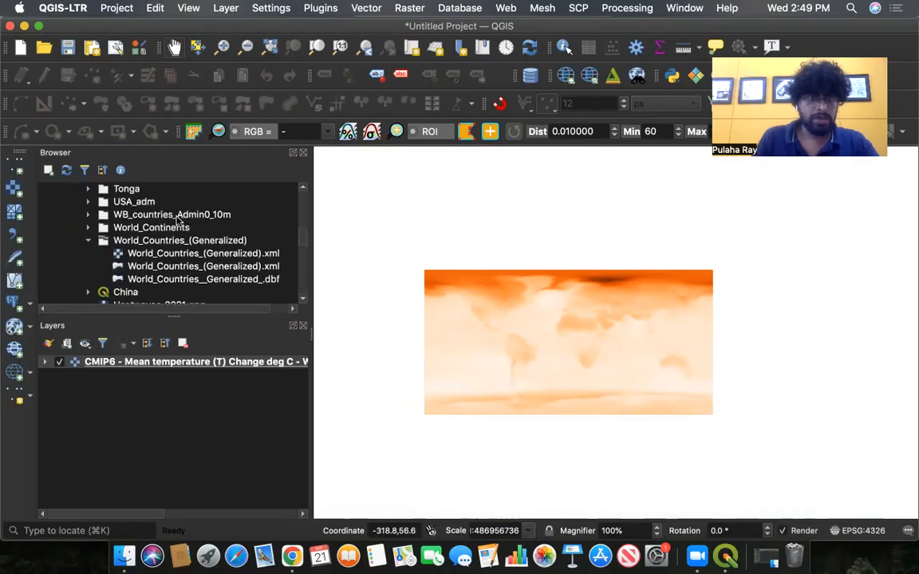
click(89, 254)
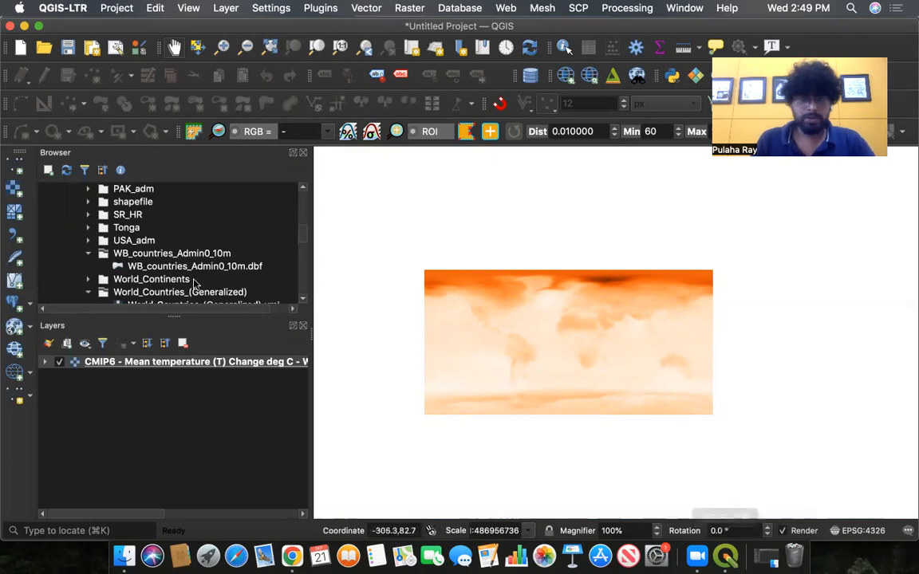
click(304, 189)
click(304, 188)
click(304, 188)
click(304, 188)
click(304, 188)
click(304, 188)
click(304, 189)
click(304, 188)
click(304, 188)
click(304, 188)
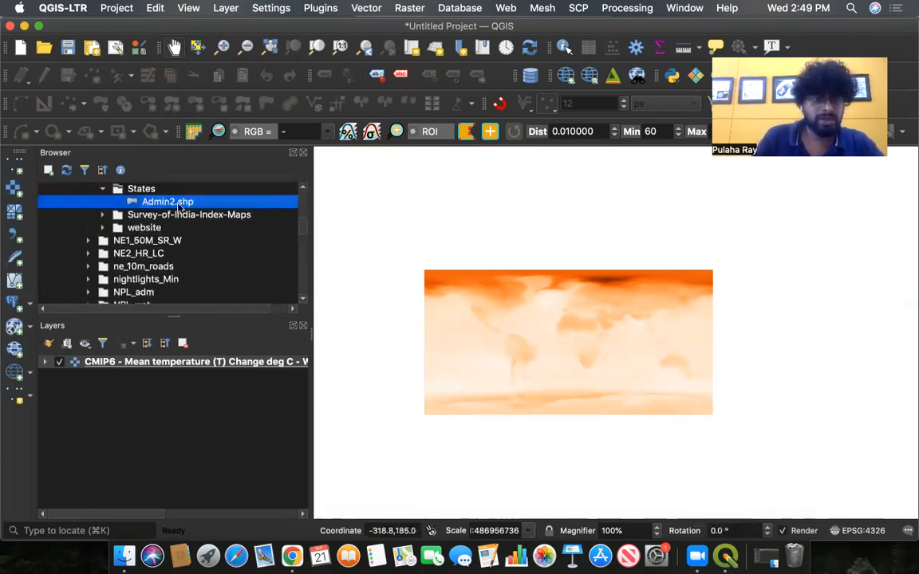
- Add Admin2.shp to the map above the temperature layer and zoom in on India
mouse_move(172, 205)
mouse_down()
mouse_move(143, 371)
mouse_move(123, 391)
mouse_move(119, 385)
mouse_up()
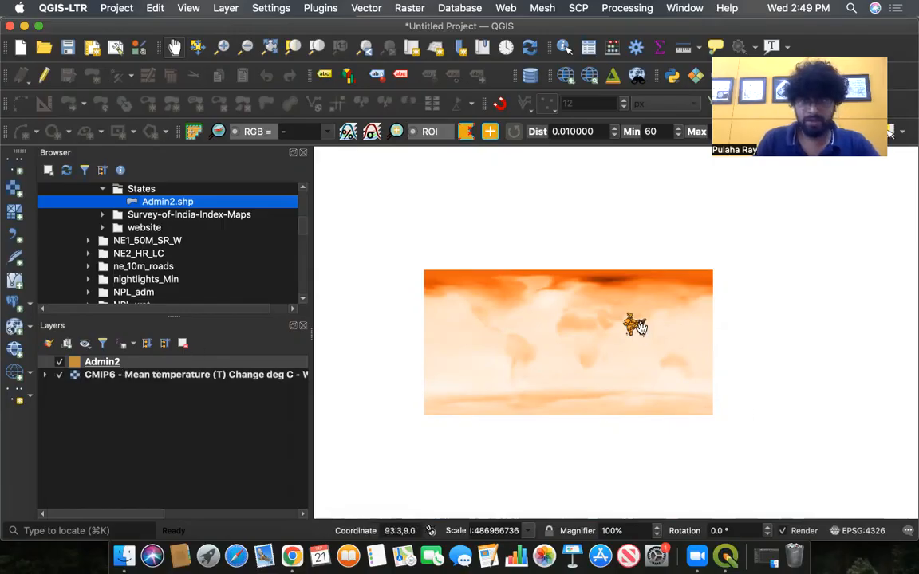
scroll(636, 325, up, 2)
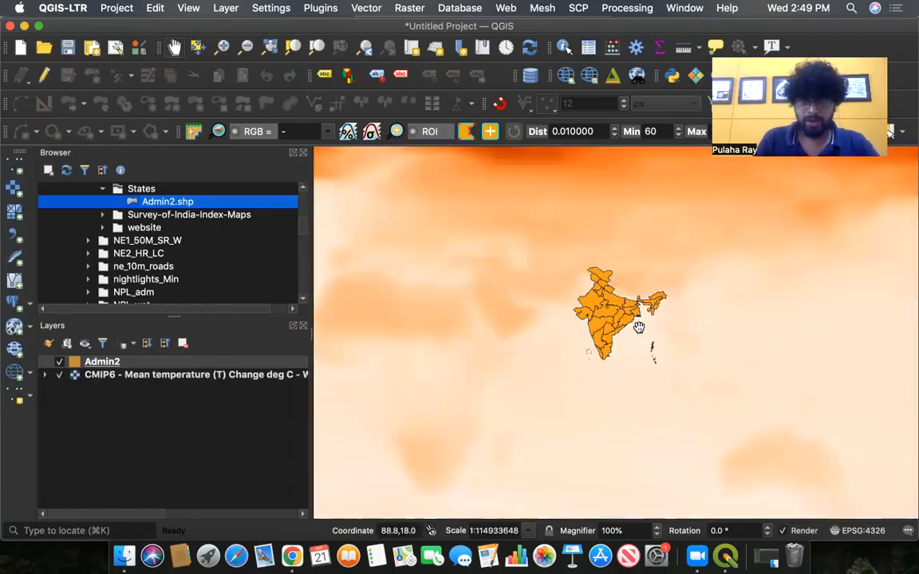
scroll(639, 327, up, 1)
- Set the Admin2 layer's fill color to fully transparent in its symbology properties and apply it
right_click(103, 363)
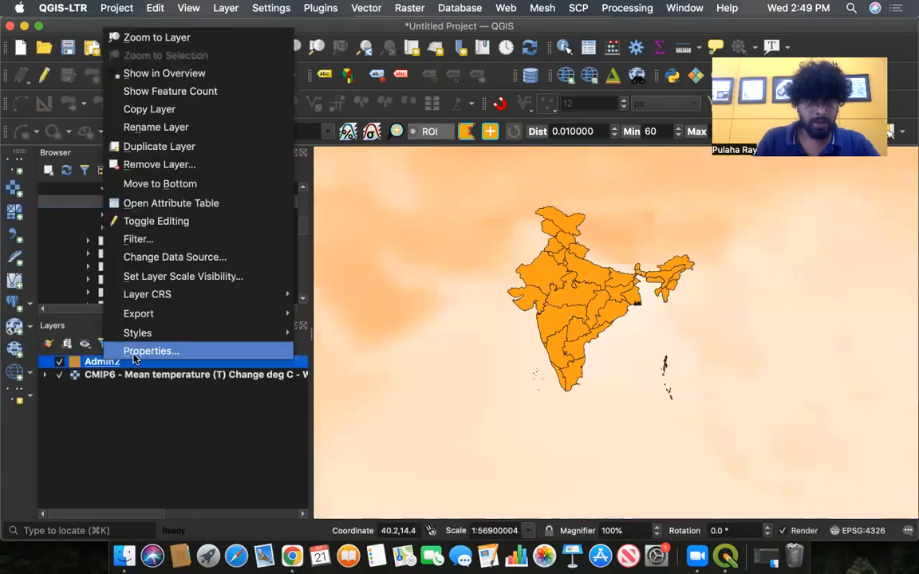
key(Return)
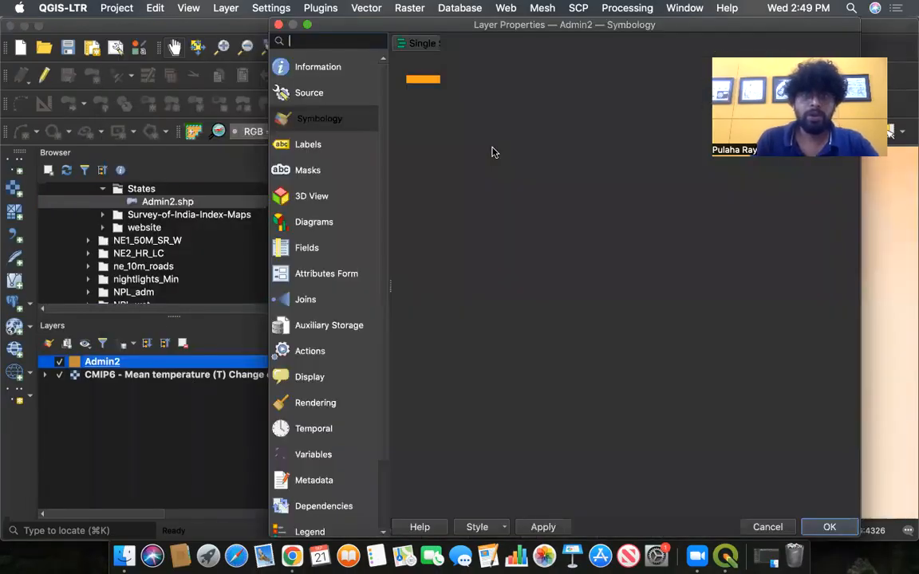
click(527, 82)
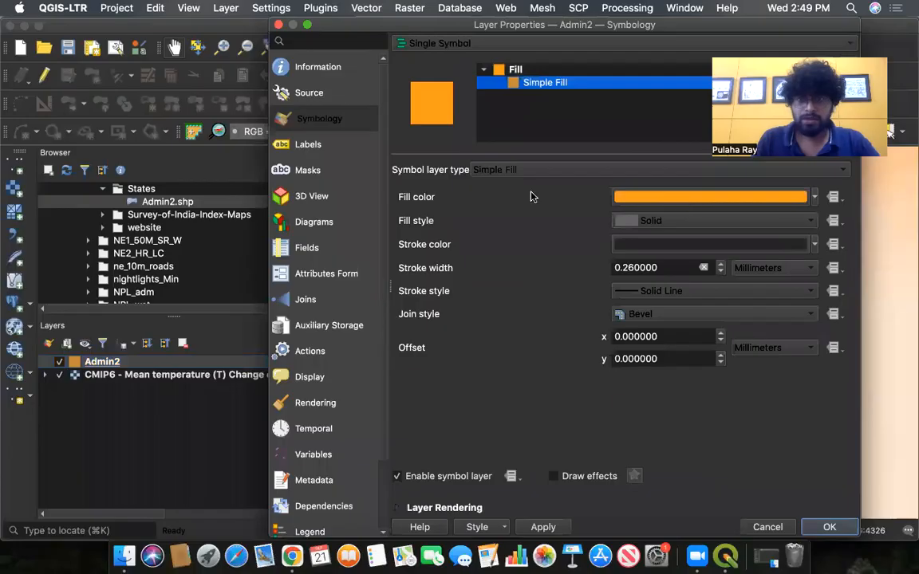
click(814, 197)
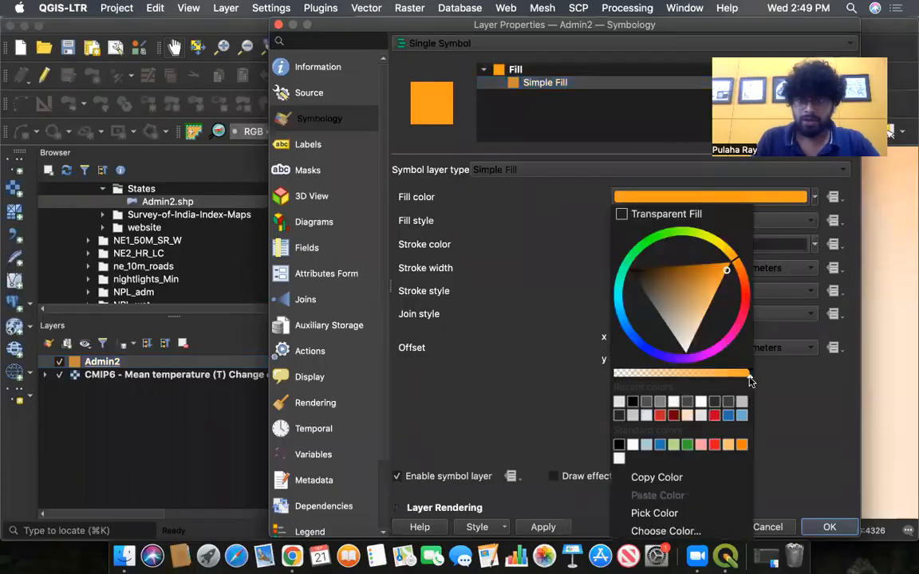
drag(683, 380, 585, 382)
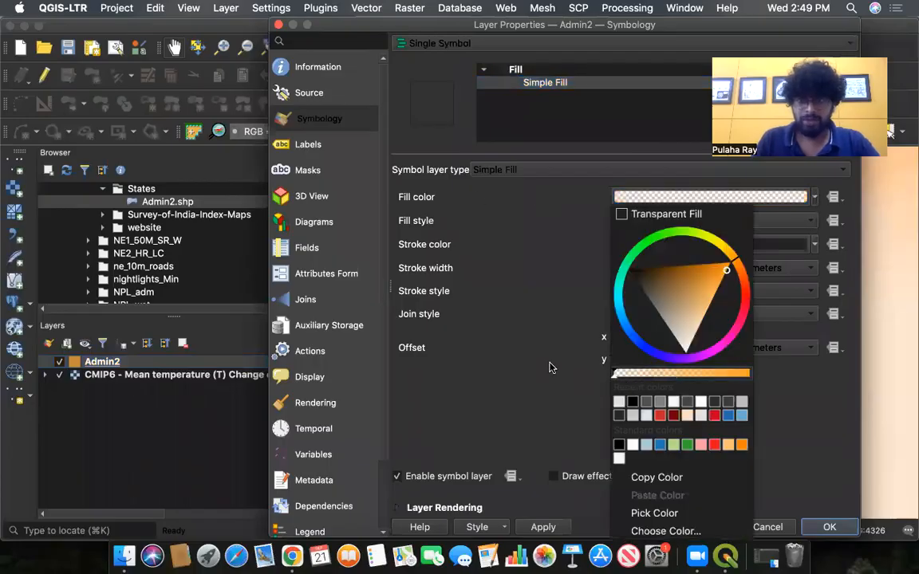
click(559, 369)
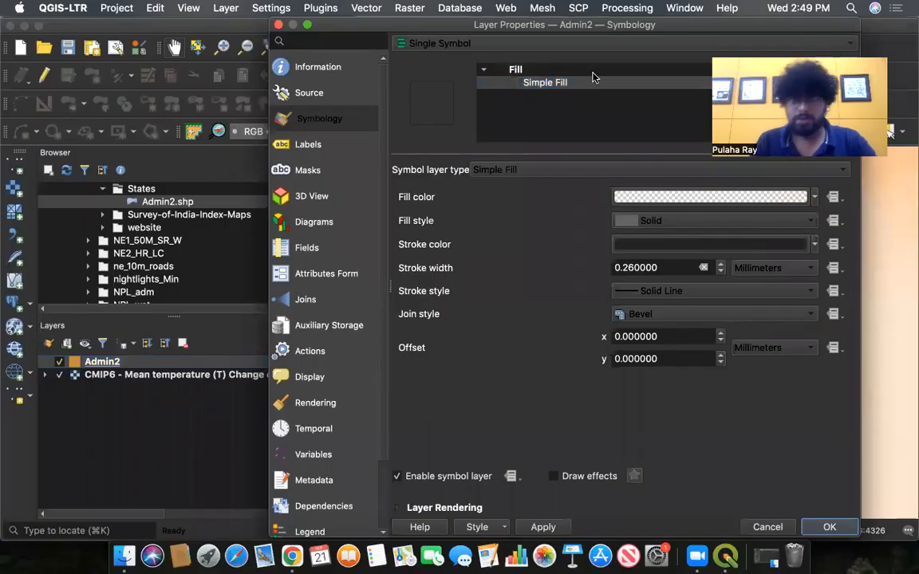
drag(647, 29, 605, 30)
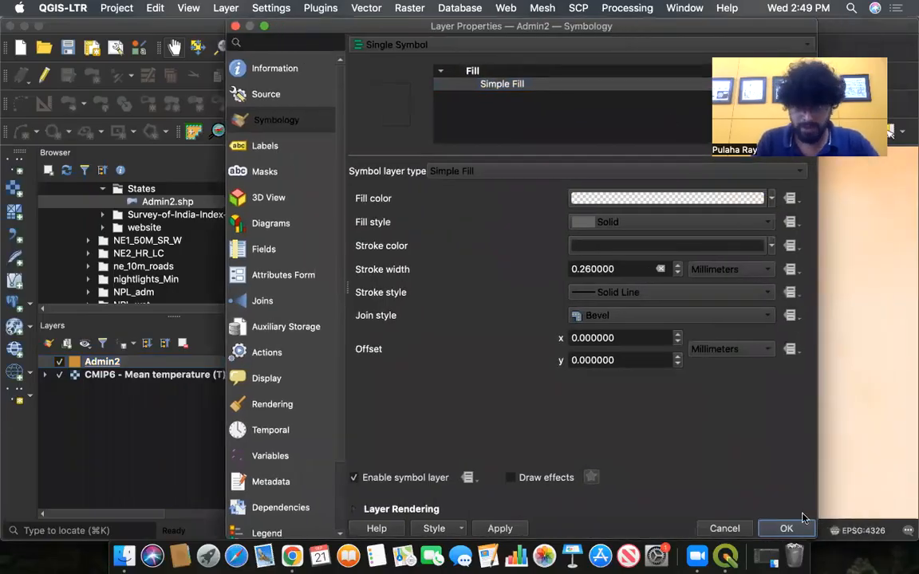
click(501, 528)
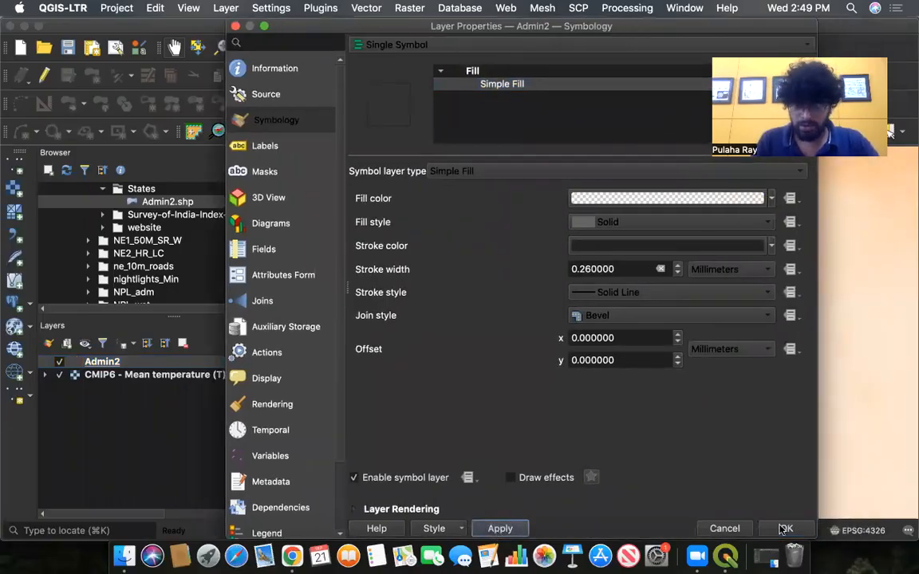
click(785, 528)
- Zoom and pan around India to inspect the state outlines over the temperature raster
scroll(610, 310, up, 2)
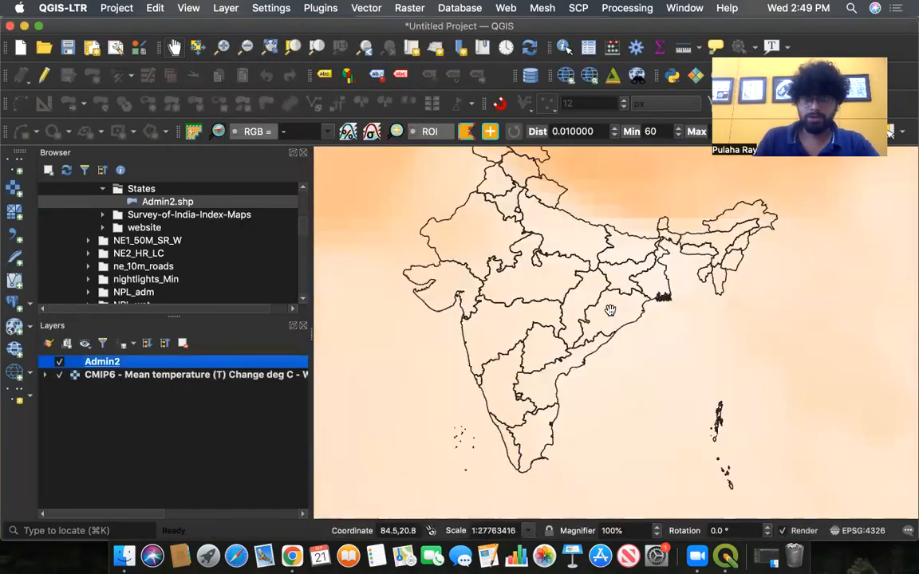
scroll(609, 309, down, 2)
scroll(610, 309, up, 2)
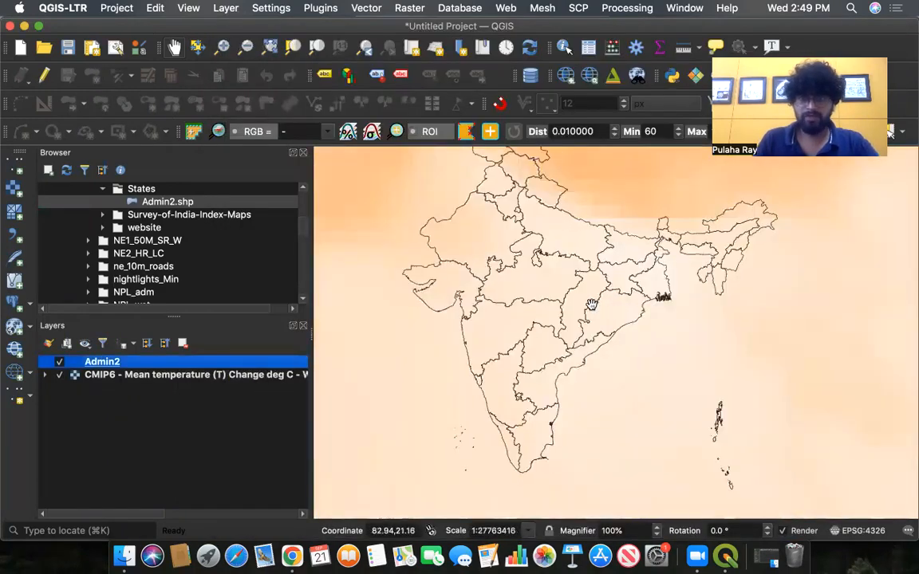
drag(592, 305, 591, 354)
scroll(591, 354, down, 3)
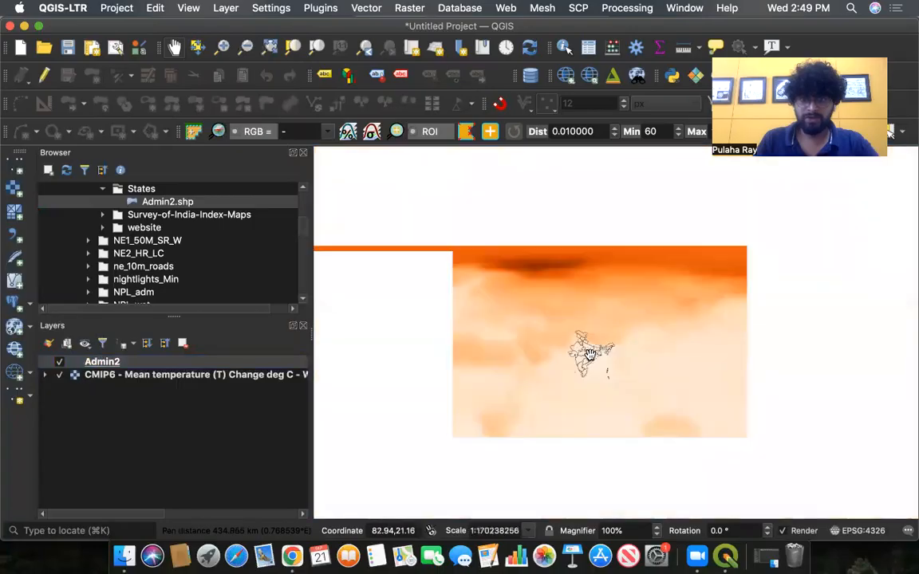
scroll(591, 354, down, 1)
scroll(590, 355, up, 3)
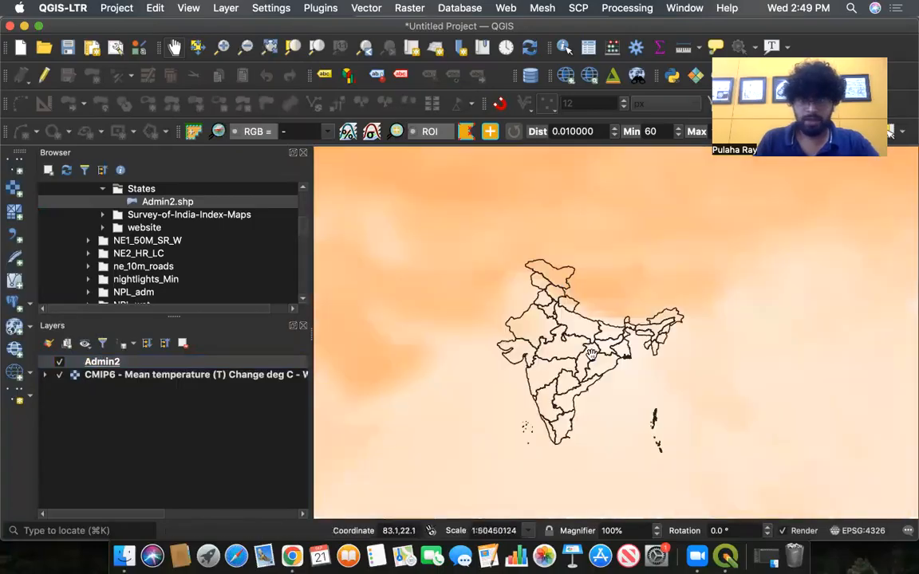
scroll(590, 355, up, 1)
scroll(593, 354, down, 1)
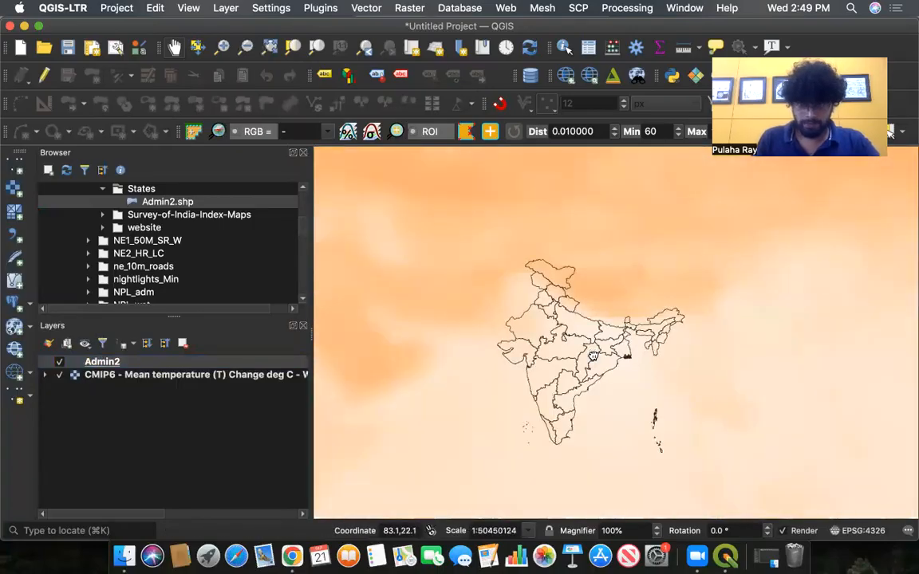
drag(593, 356, 593, 337)
scroll(593, 336, up, 1)
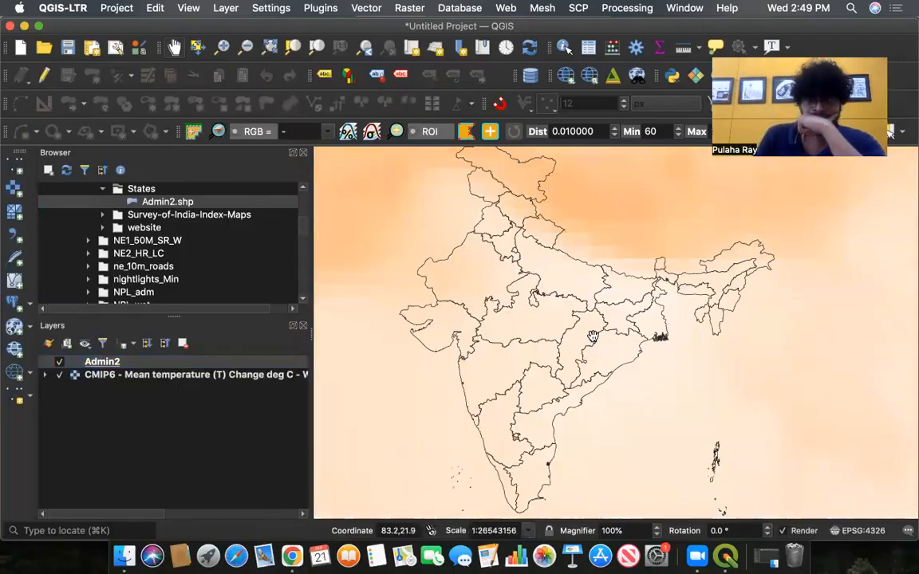
scroll(593, 337, down, 1)
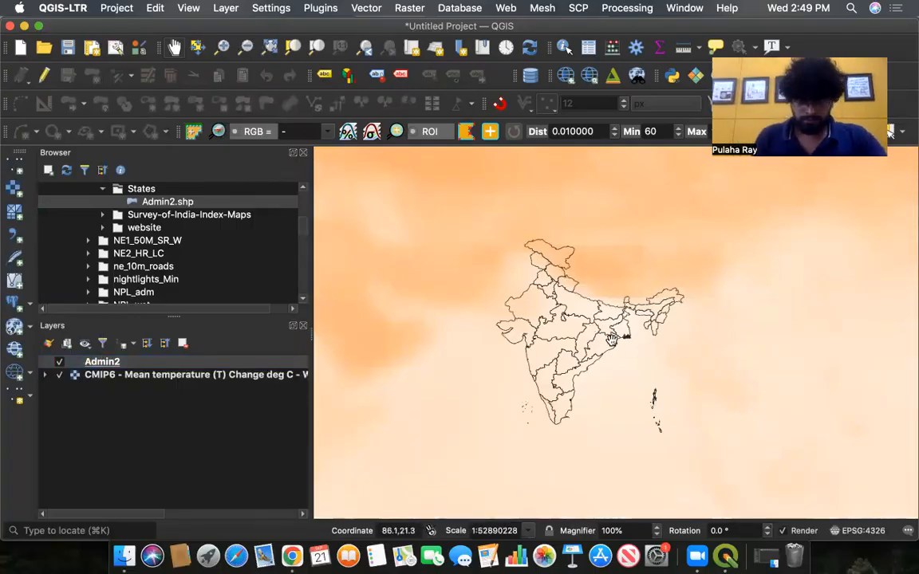
scroll(596, 325, up, 1)
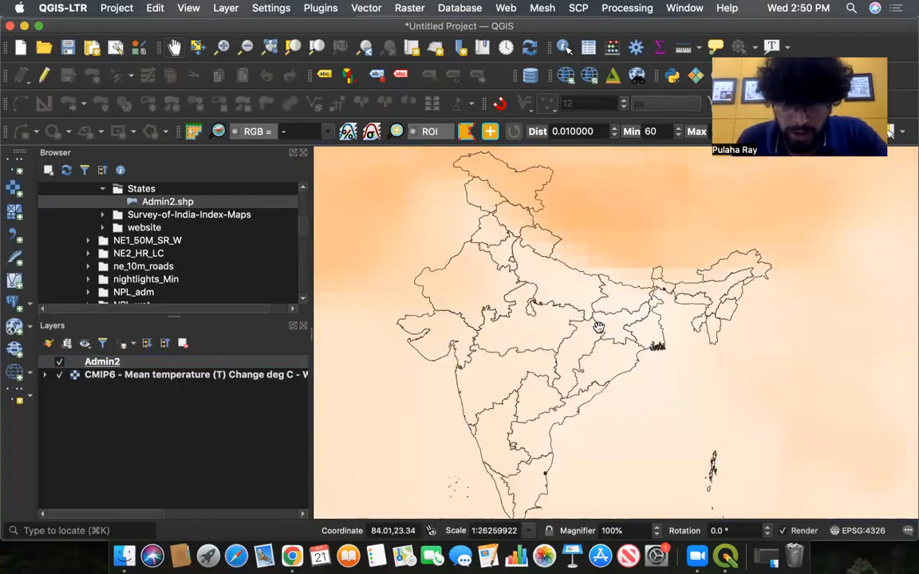
scroll(599, 328, down, 2)
scroll(598, 328, up, 2)
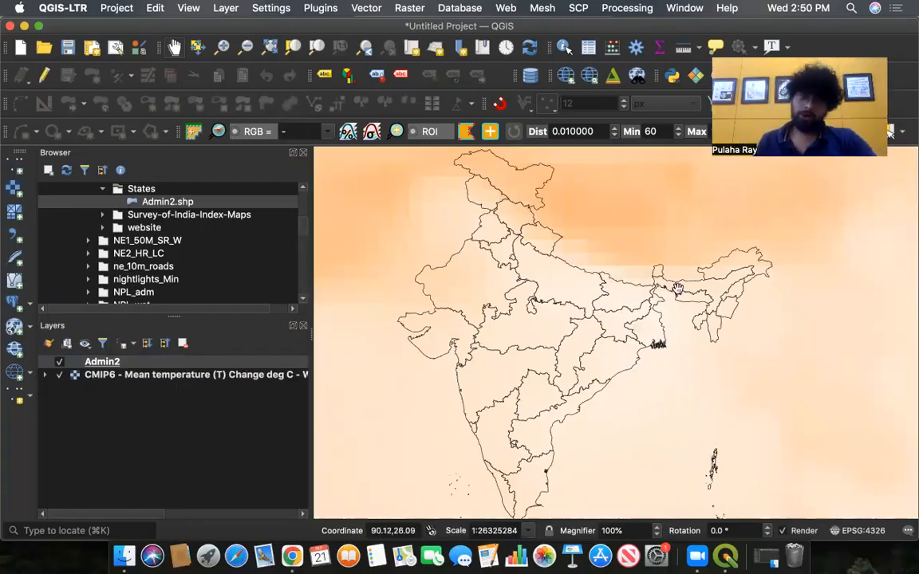
scroll(677, 289, down, 3)
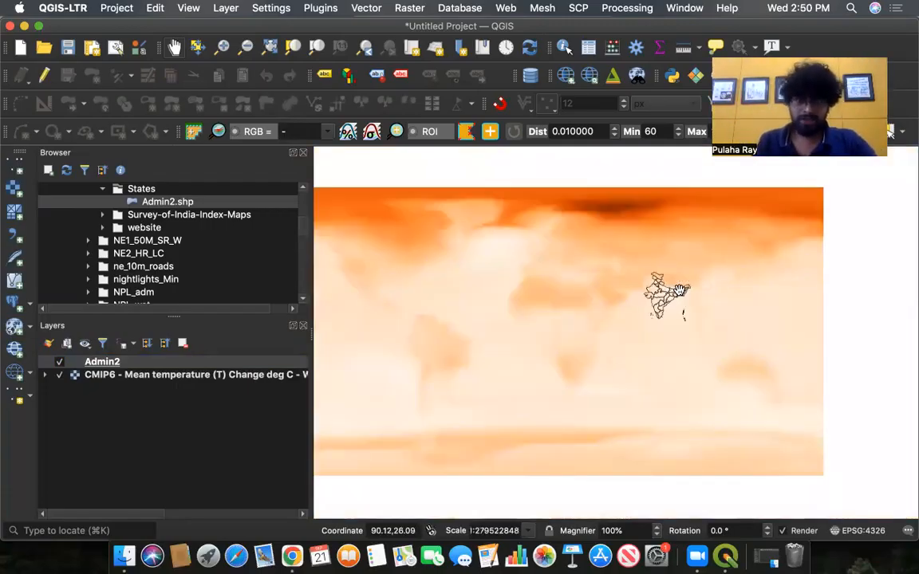
scroll(677, 289, up, 2)
scroll(677, 290, down, 2)
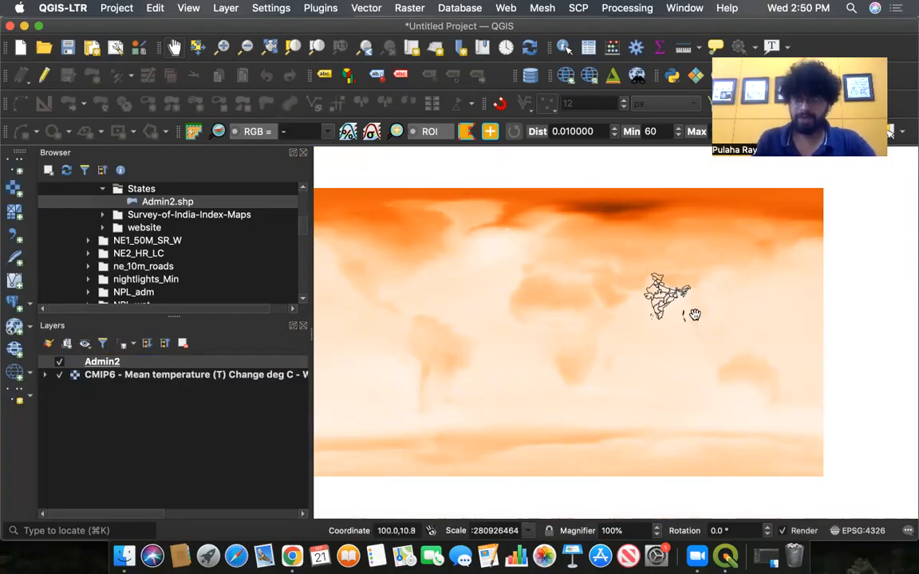
scroll(694, 315, up, 2)
drag(691, 313, 571, 375)
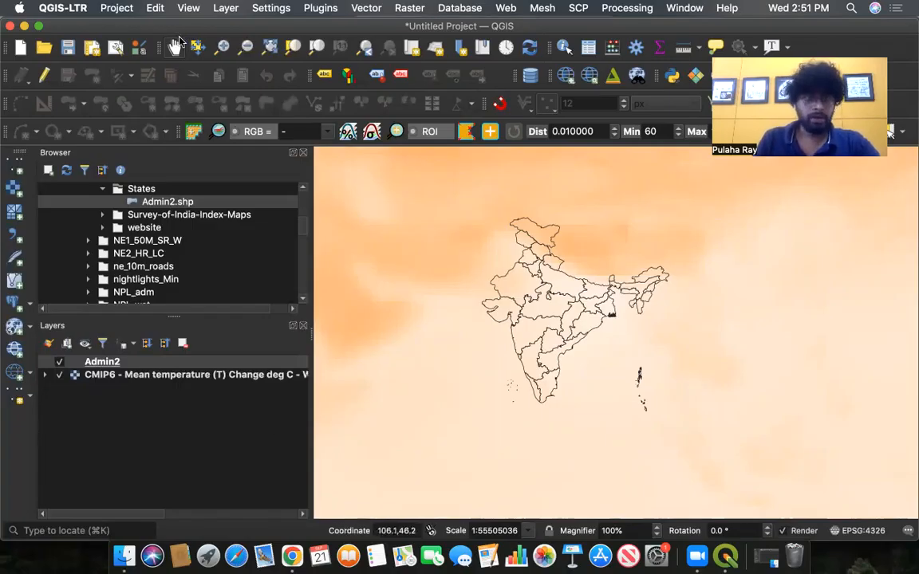
click(158, 375)
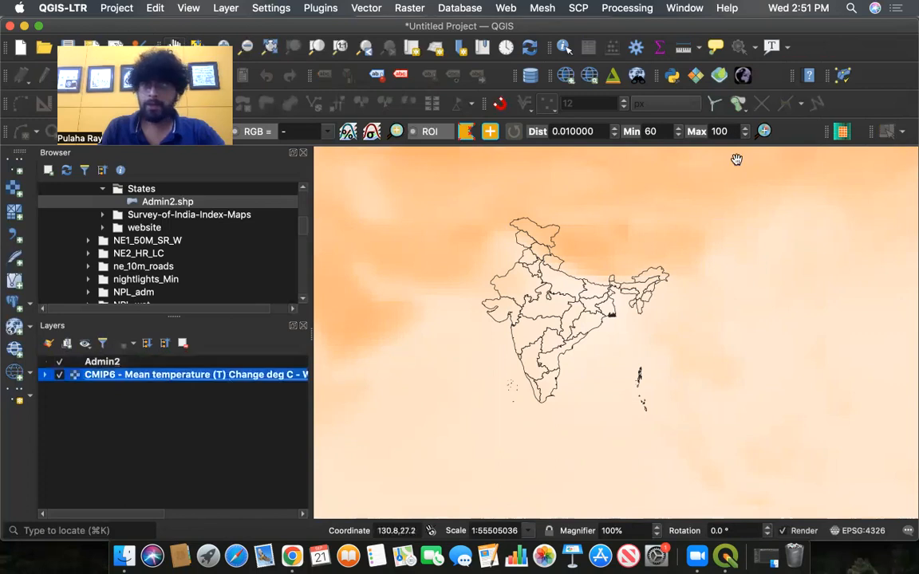
click(107, 364)
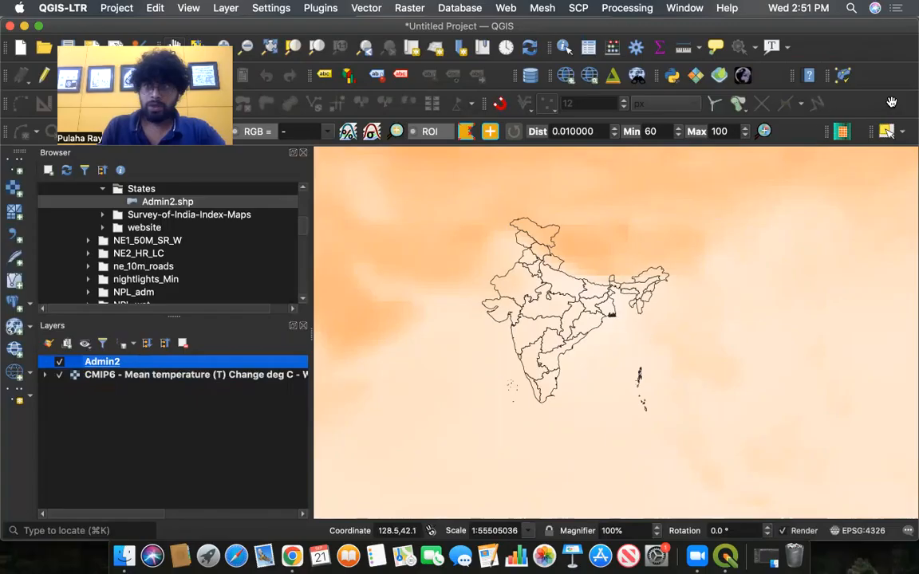
click(630, 9)
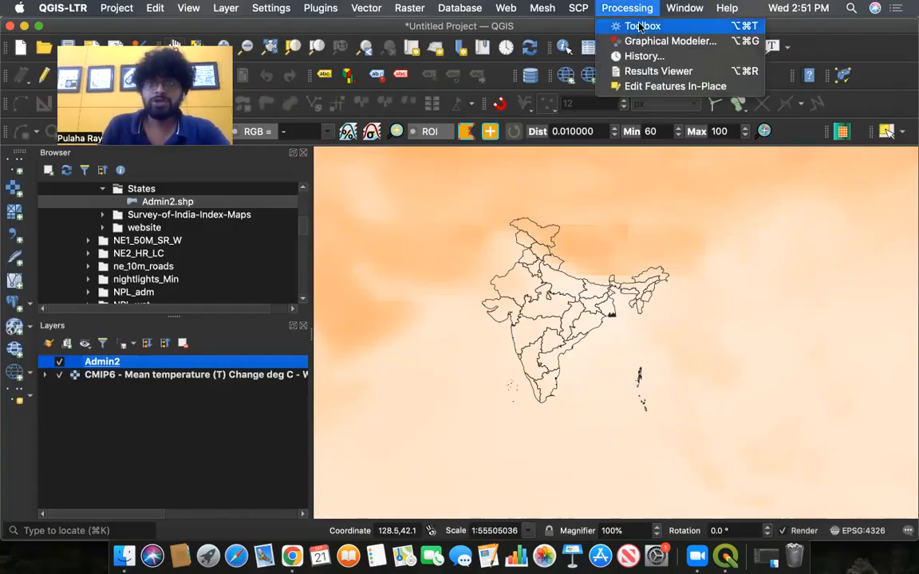
click(641, 26)
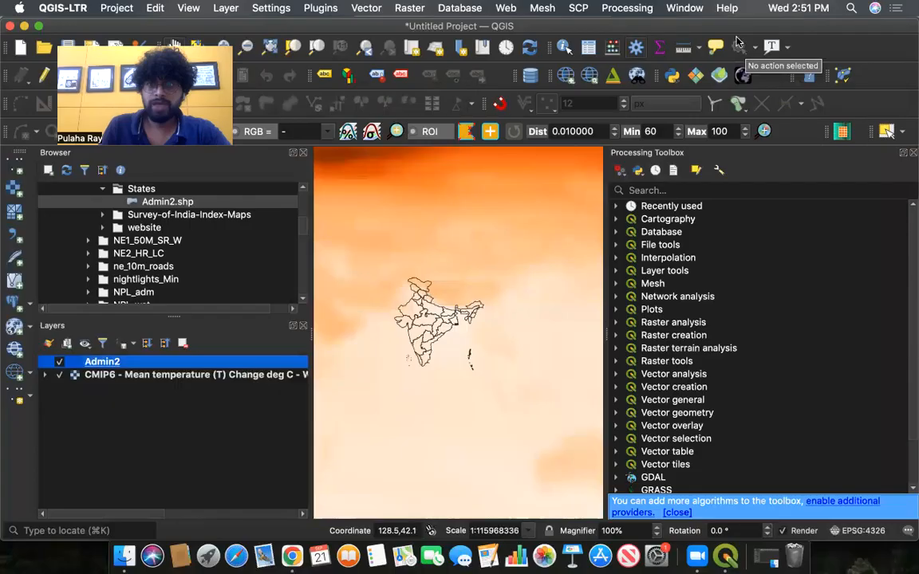
click(912, 153)
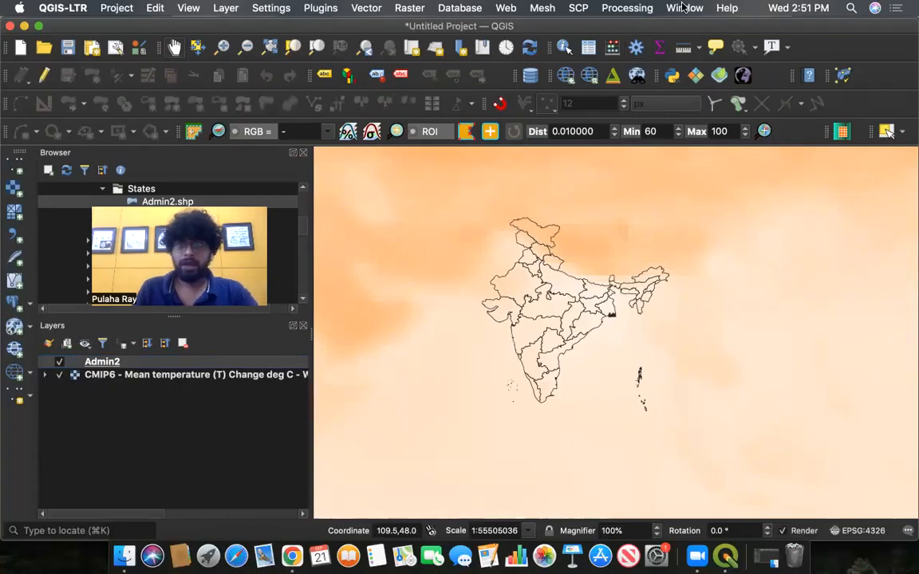
- Open the Zonal statistics tool with Admin2 as input, choosing the CMIP6 mean temperature raster and Band 1
click(637, 9)
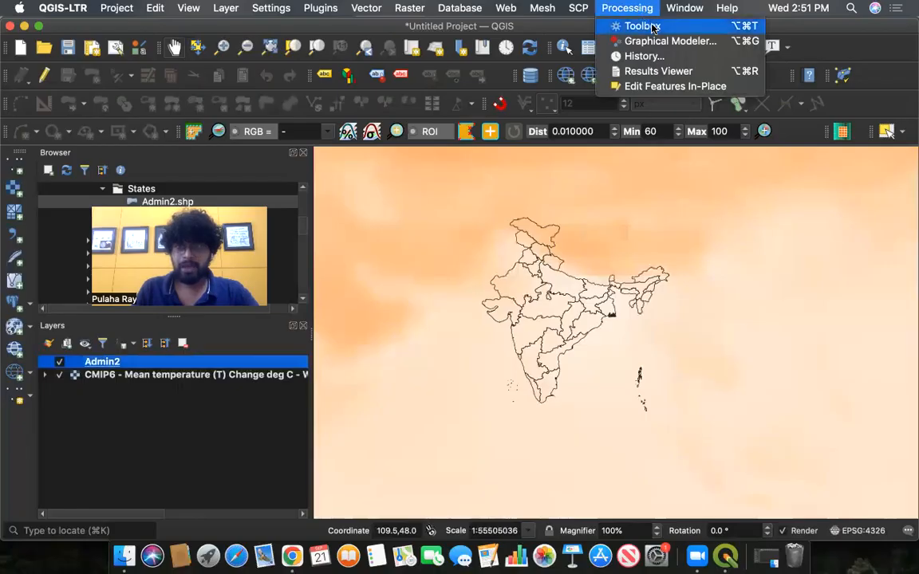
click(652, 27)
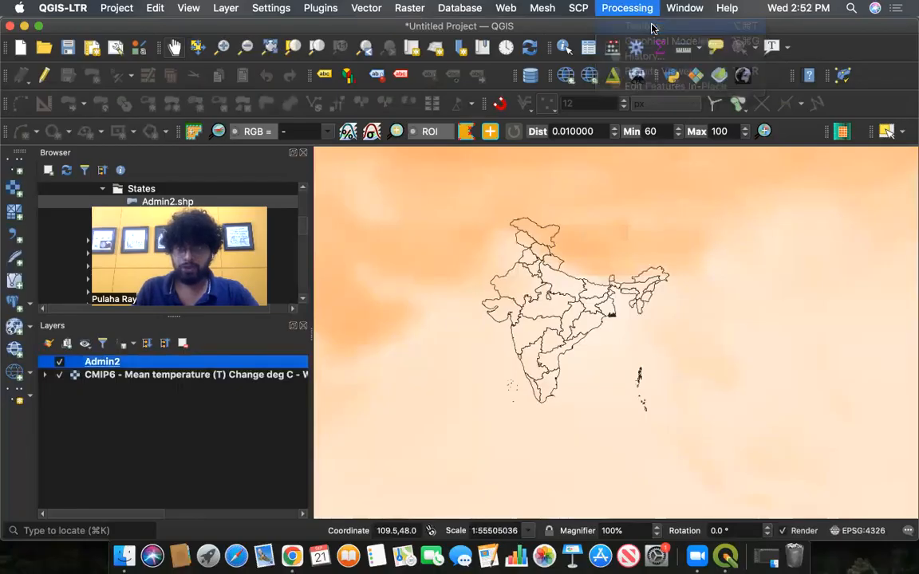
click(710, 192)
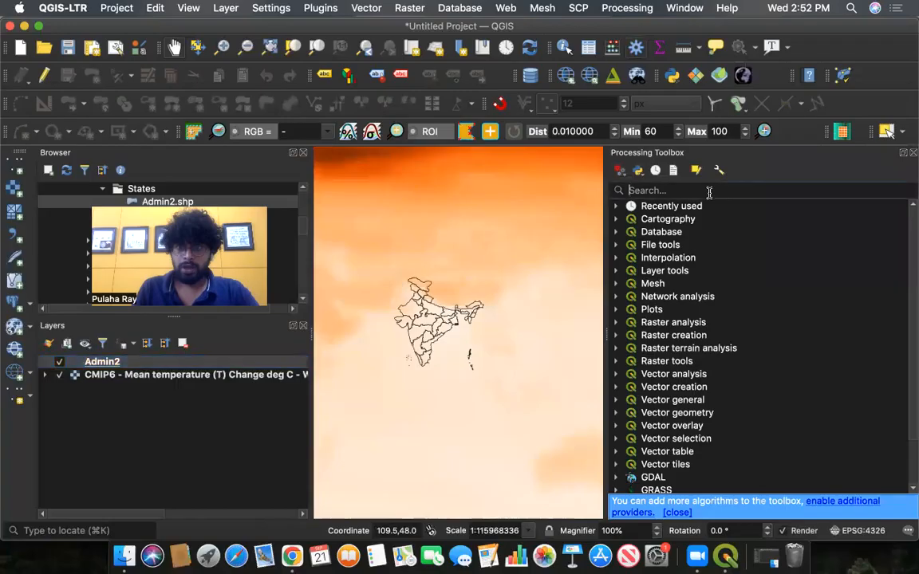
text(zonal)
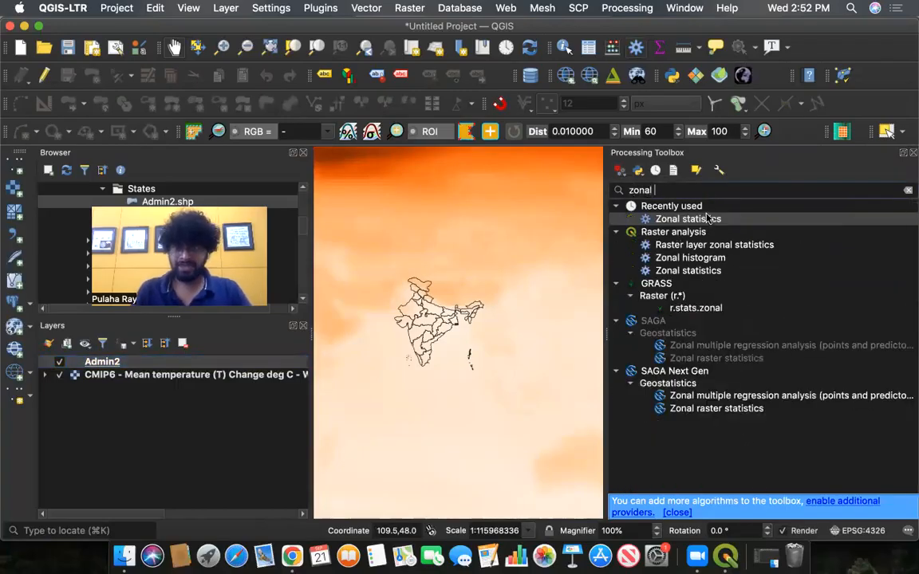
click(708, 220)
double_click(708, 221)
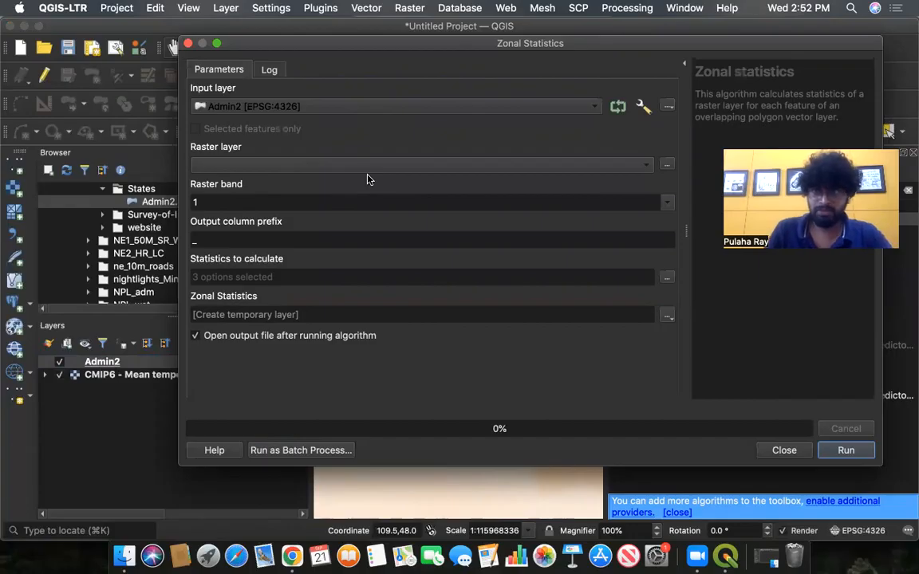
click(290, 167)
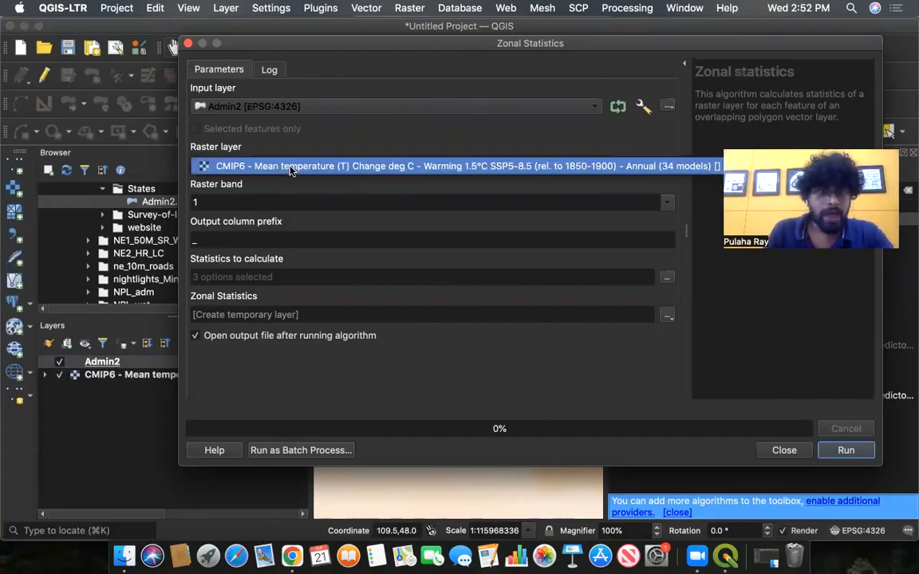
click(451, 150)
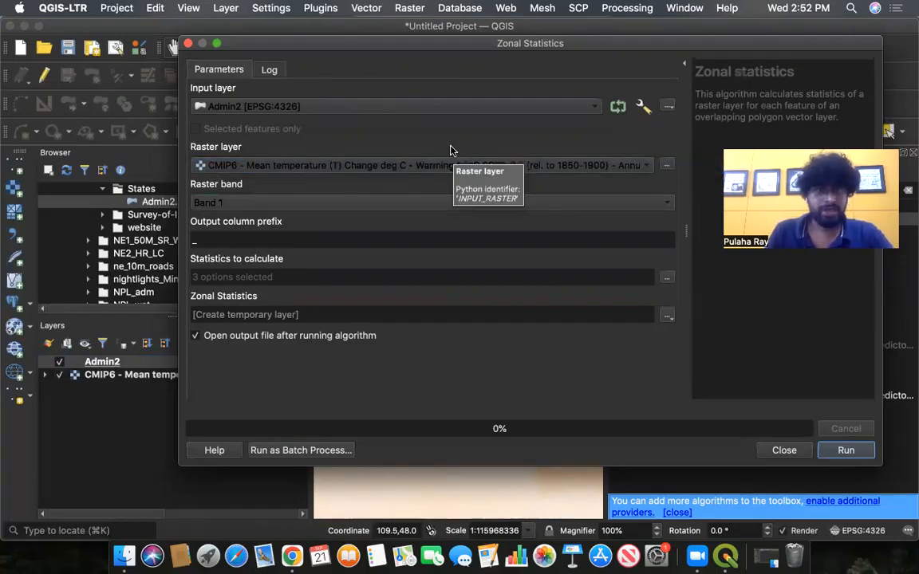
click(653, 205)
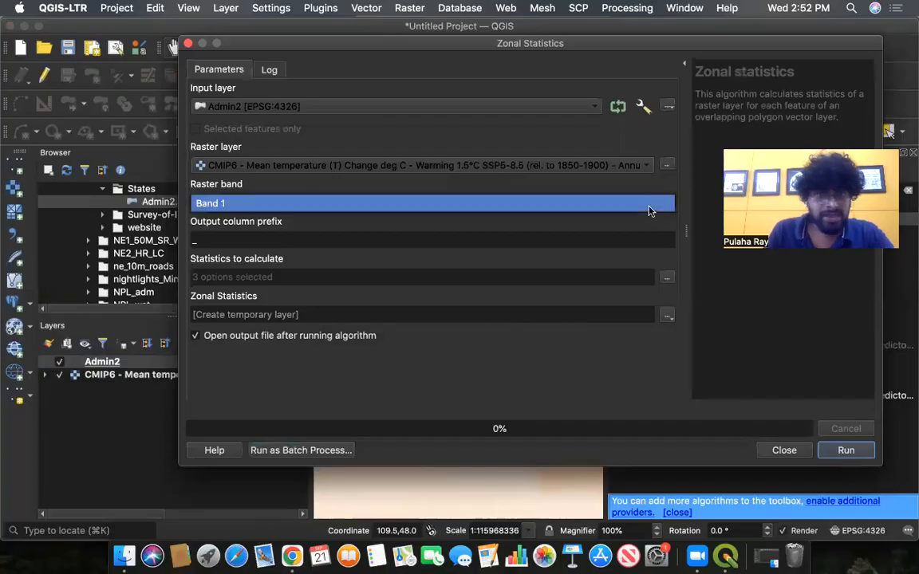
click(290, 186)
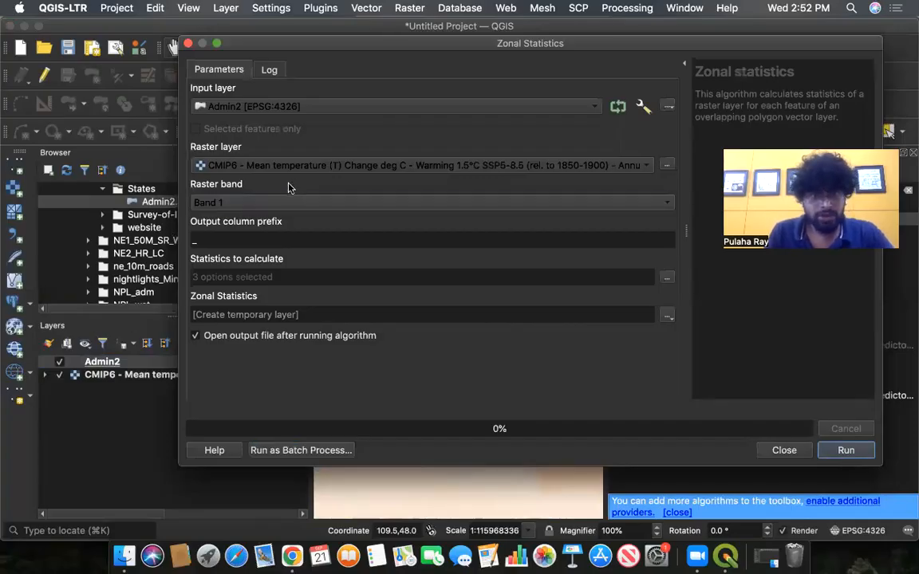
- Open the temperature raster's layer properties to check its band, then return to the Zonal Statistics dialog
click(114, 375)
right_click(114, 375)
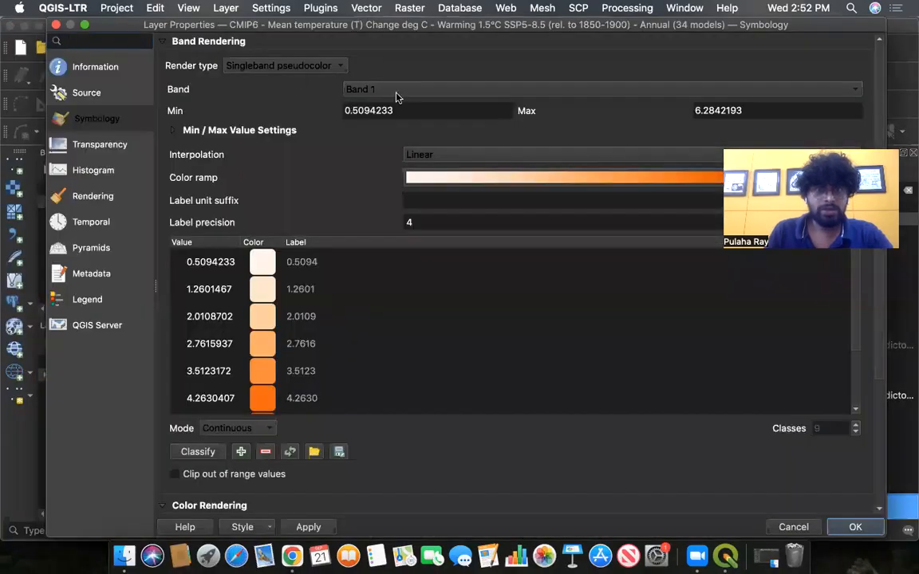
click(406, 92)
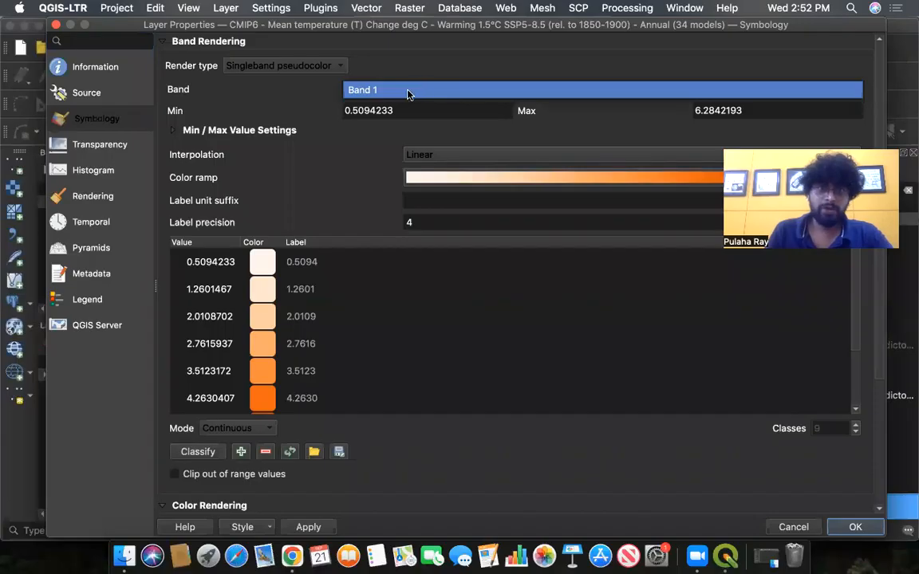
click(407, 94)
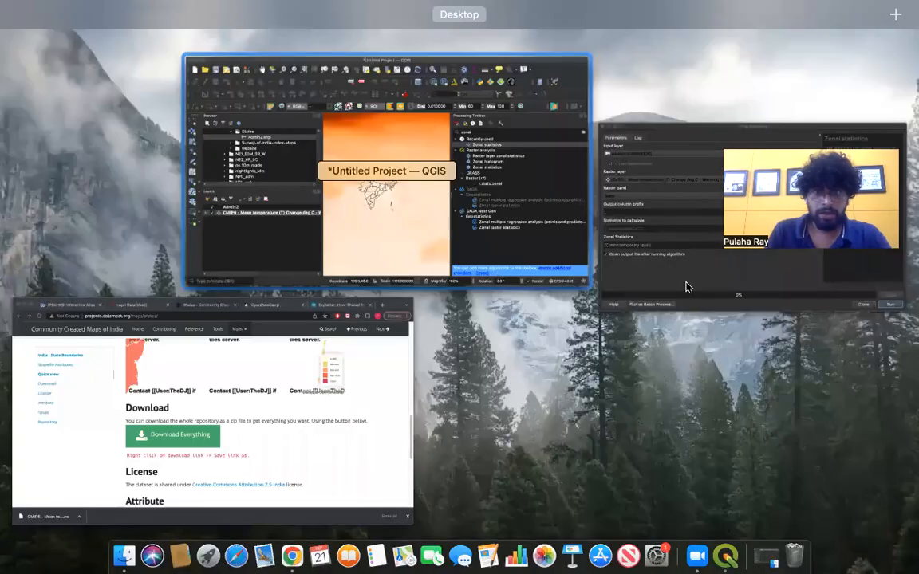
click(354, 281)
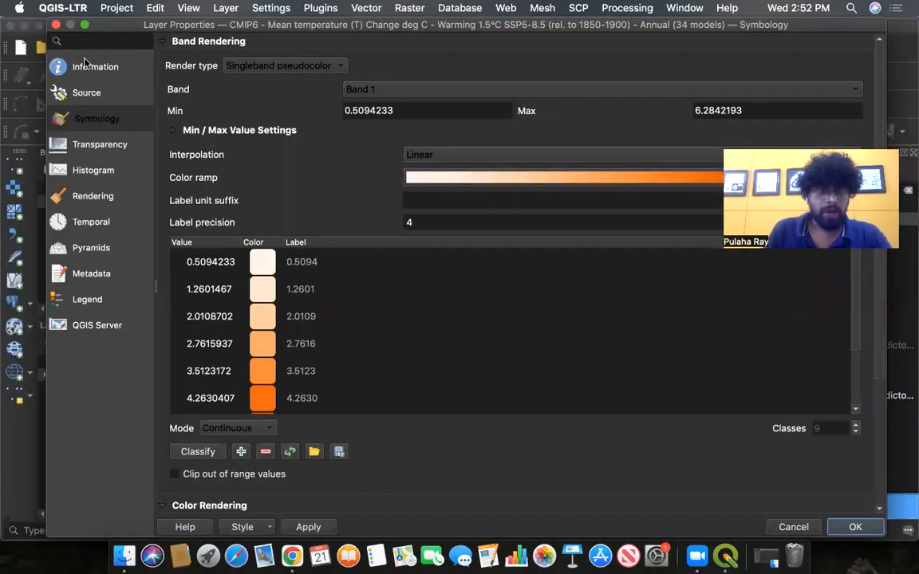
click(56, 25)
key(ctrl+Up)
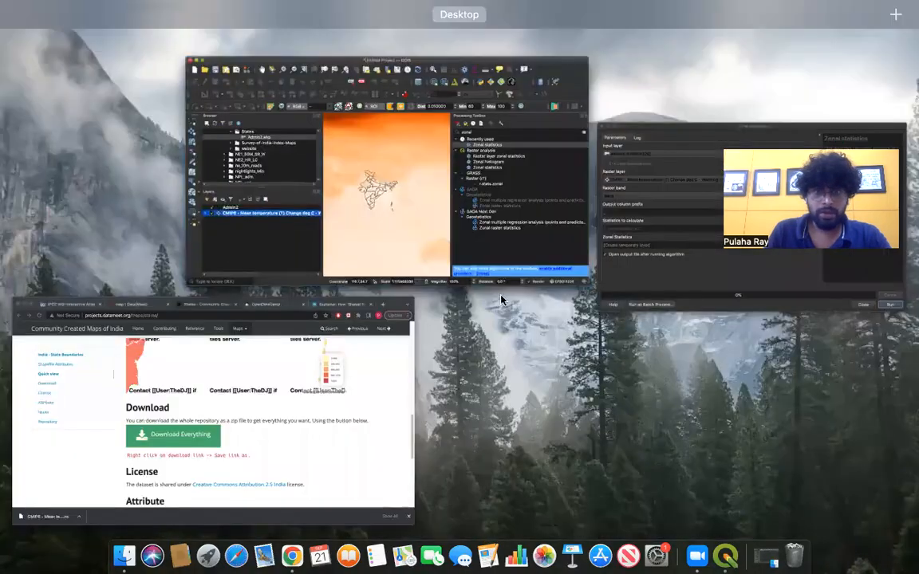
click(714, 214)
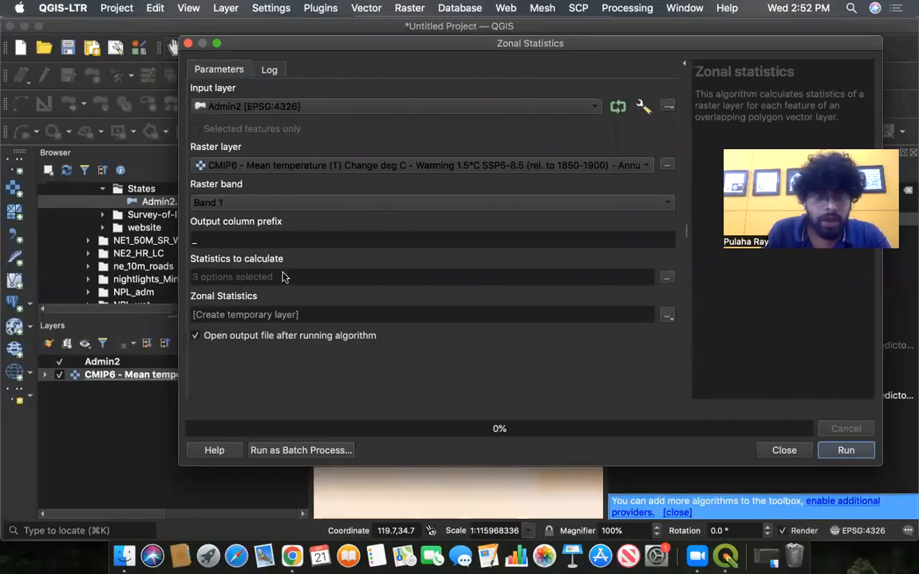
- Set the statistics to calculate to Mean only by clearing Count and Sum
click(669, 278)
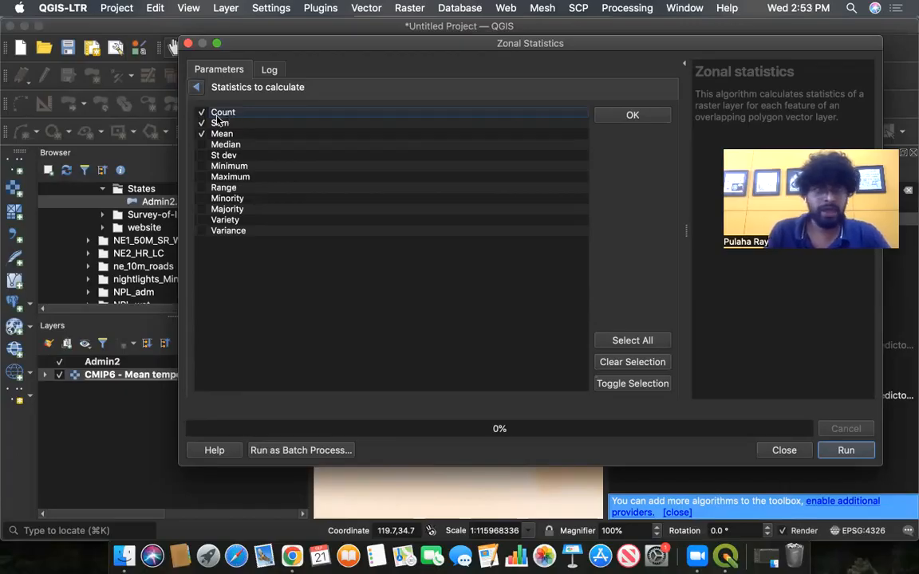
click(224, 112)
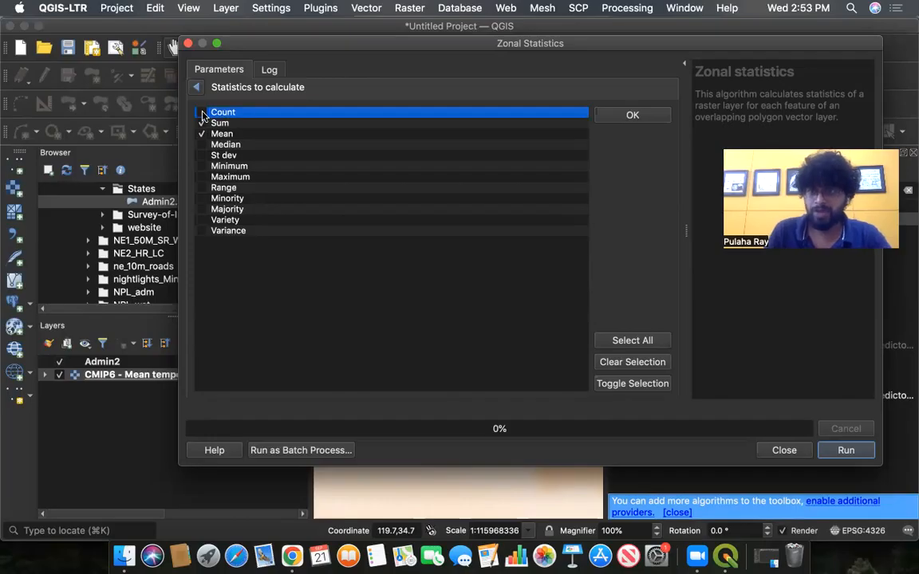
click(202, 112)
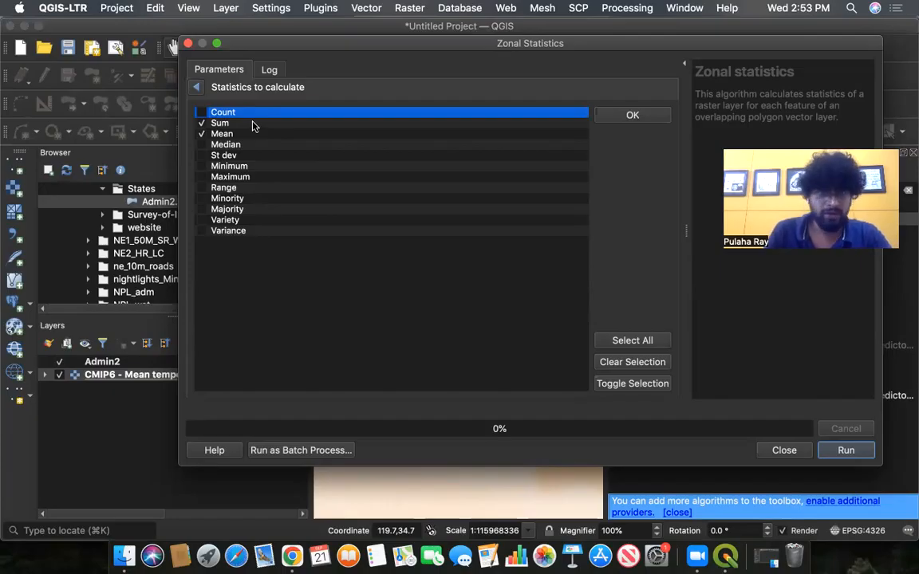
click(202, 123)
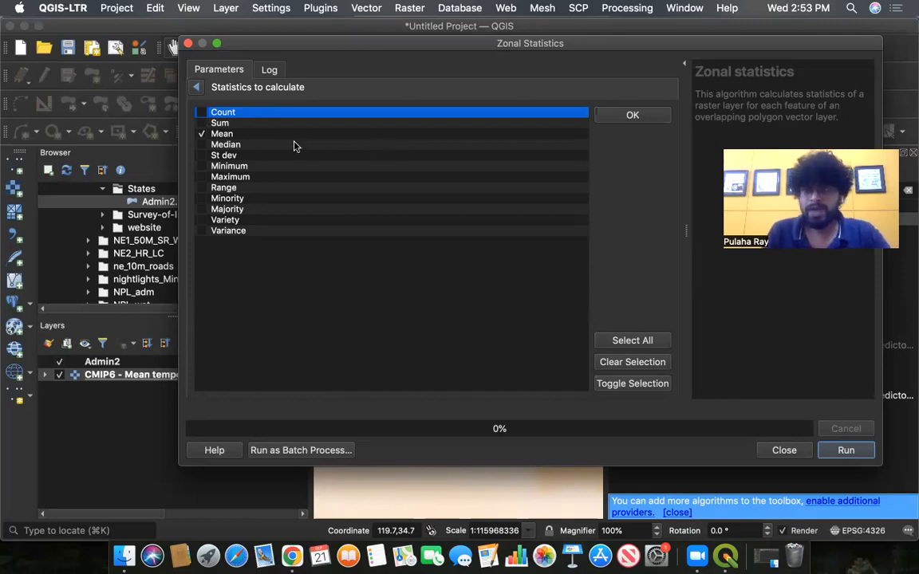
click(211, 133)
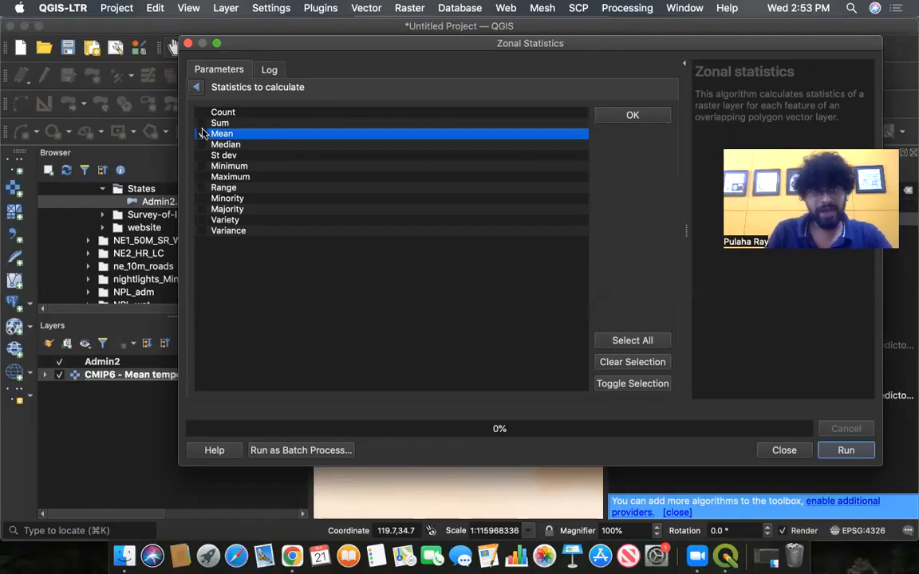
click(197, 88)
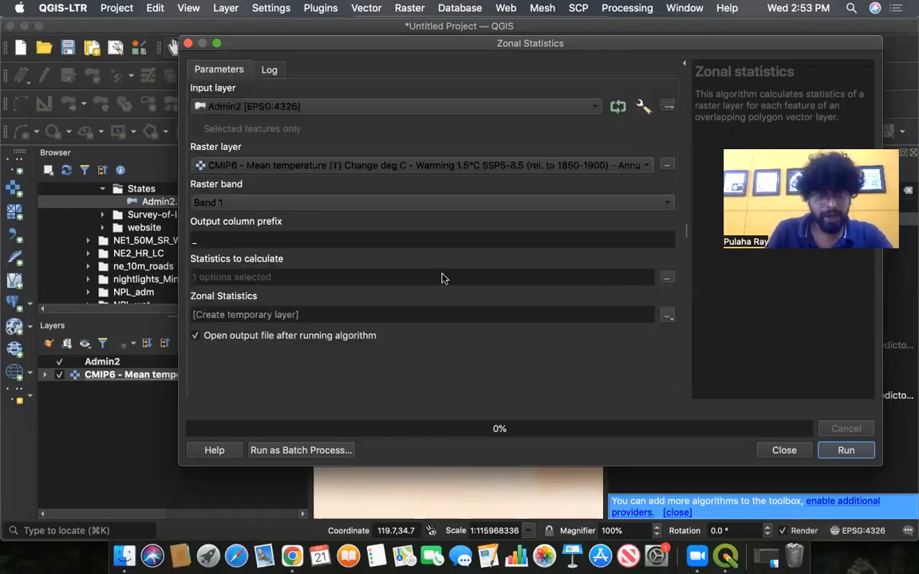
- Run the zonal statistics to create a temporary layer and close the tool dialog
click(845, 451)
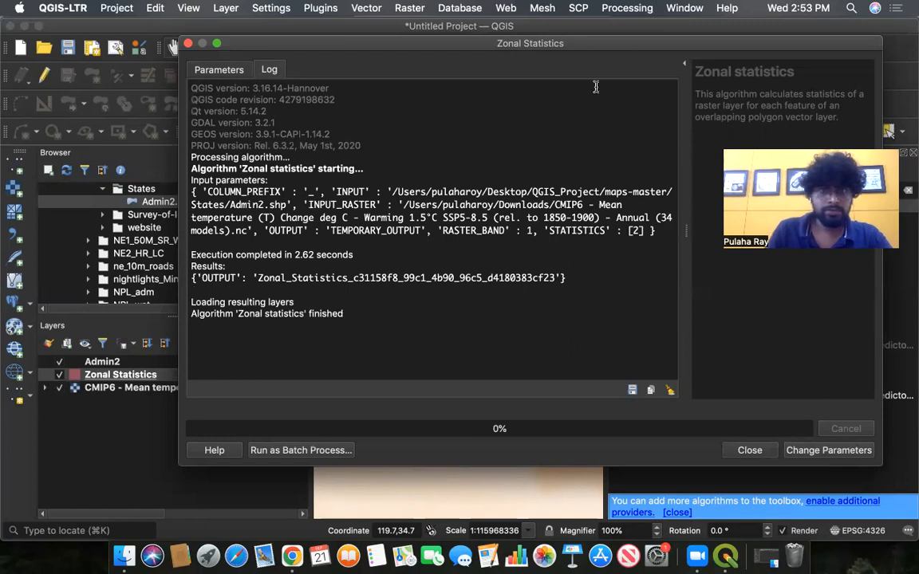
drag(614, 43, 622, 87)
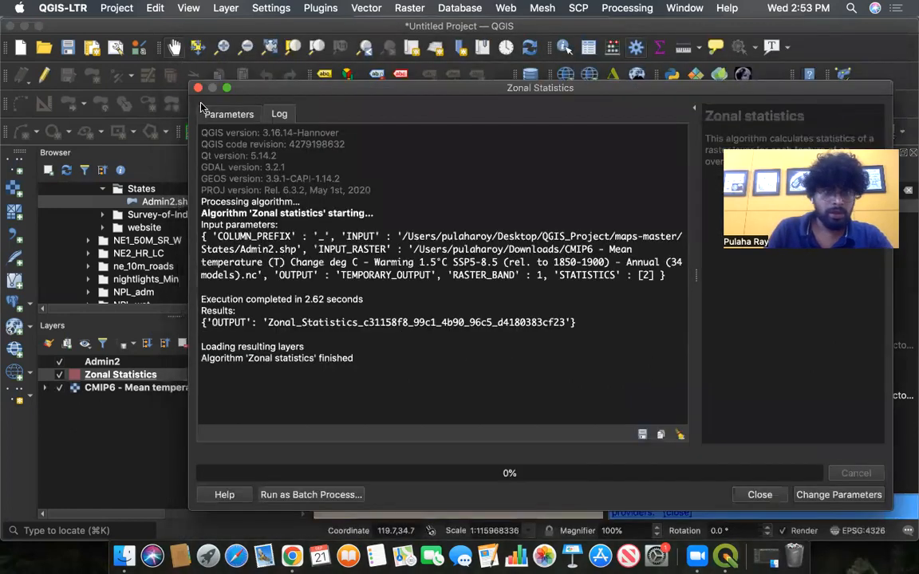
click(760, 495)
scroll(426, 319, up, 2)
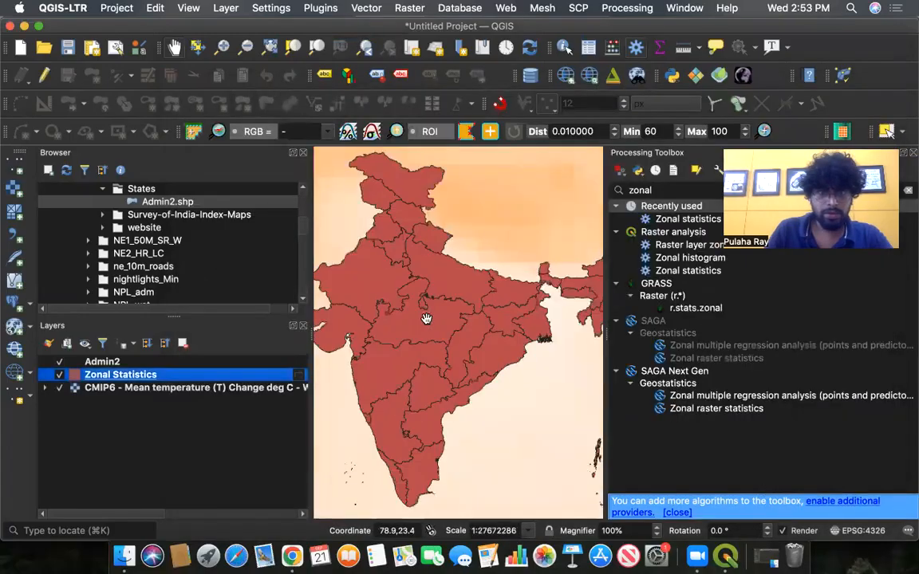
scroll(426, 319, down, 1)
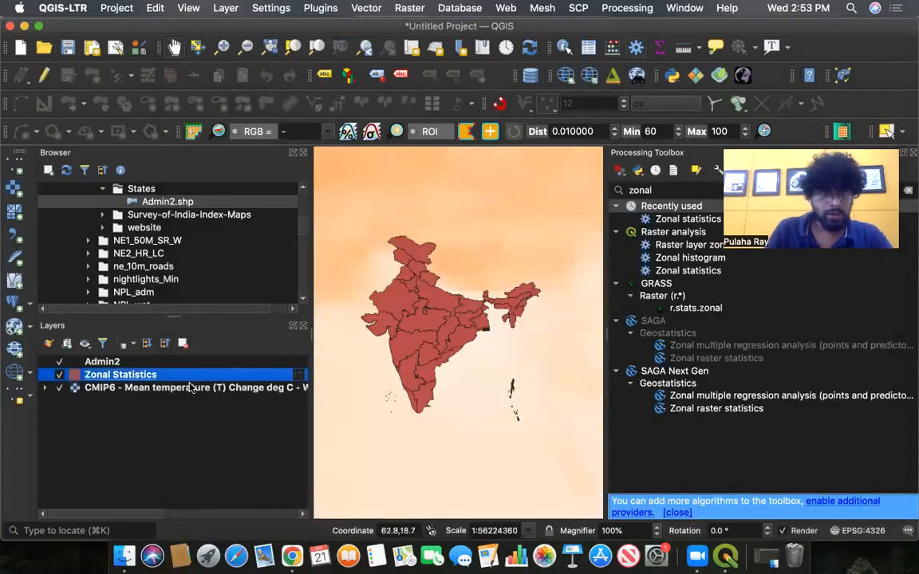
- Close the Processing Toolbox panel to enlarge the map
right_click(121, 375)
click(166, 400)
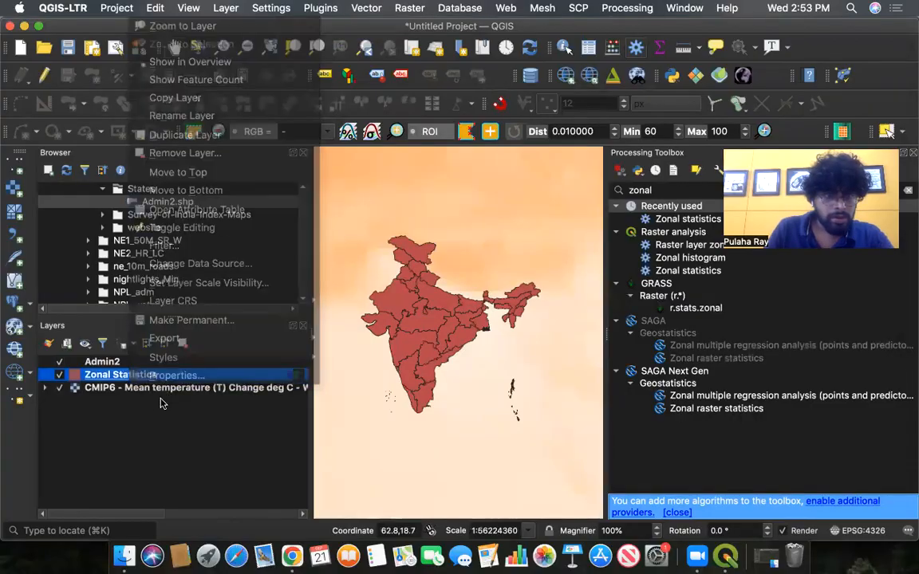
right_click(104, 378)
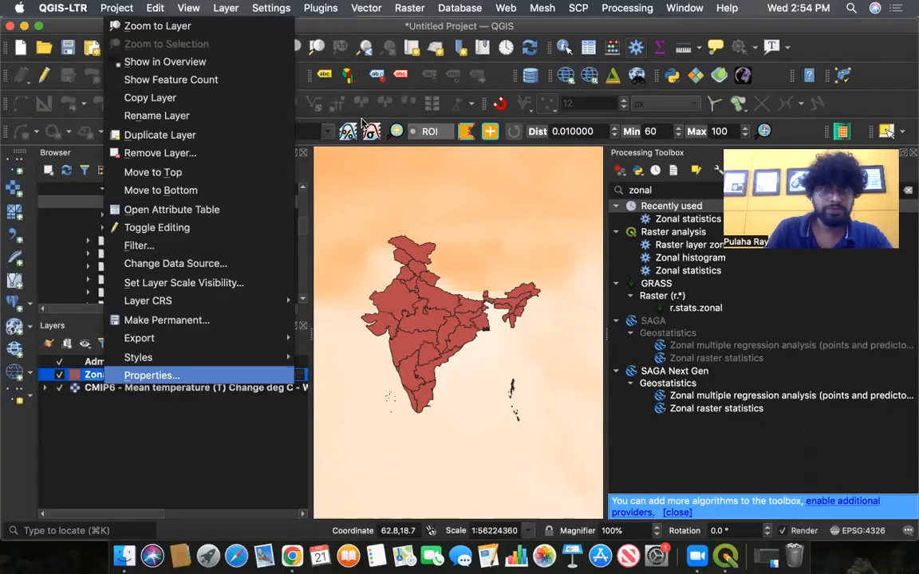
key(Return)
click(235, 28)
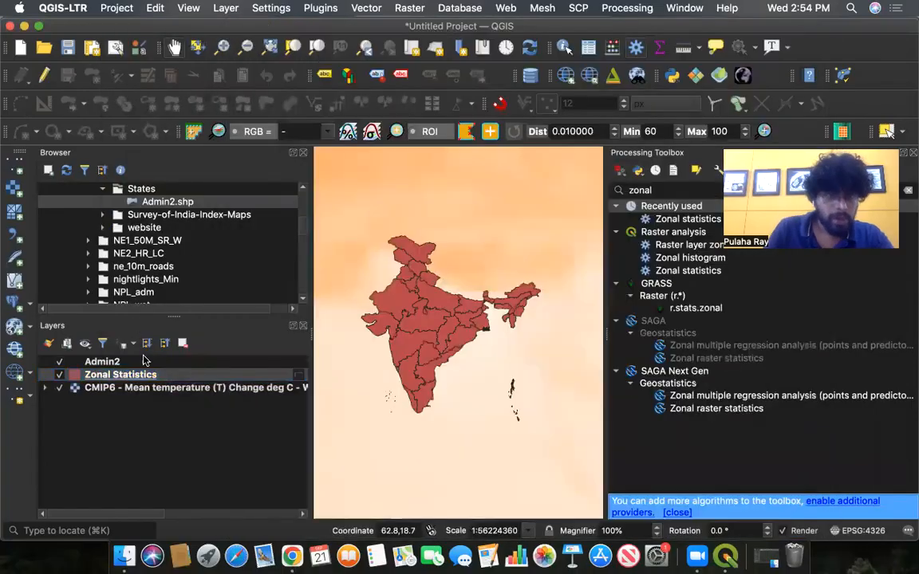
right_click(141, 375)
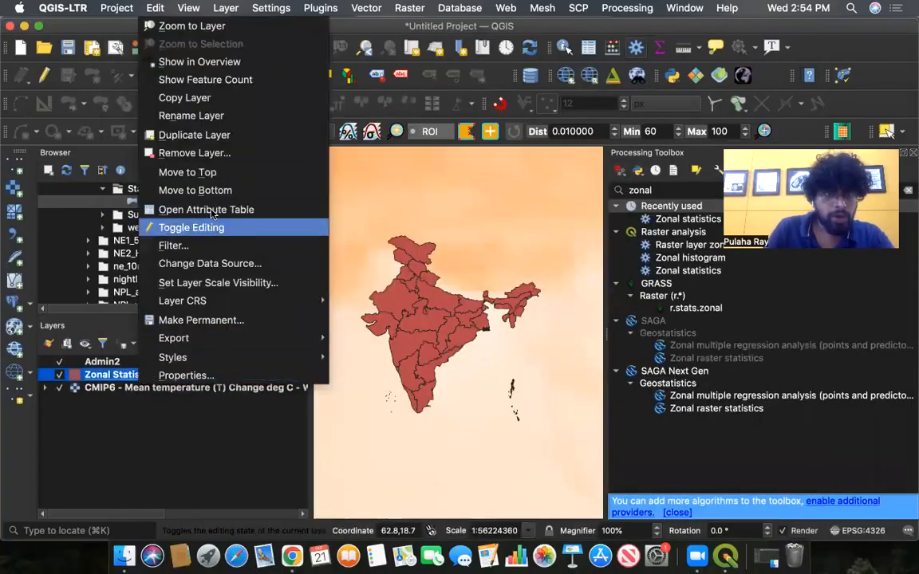
click(126, 417)
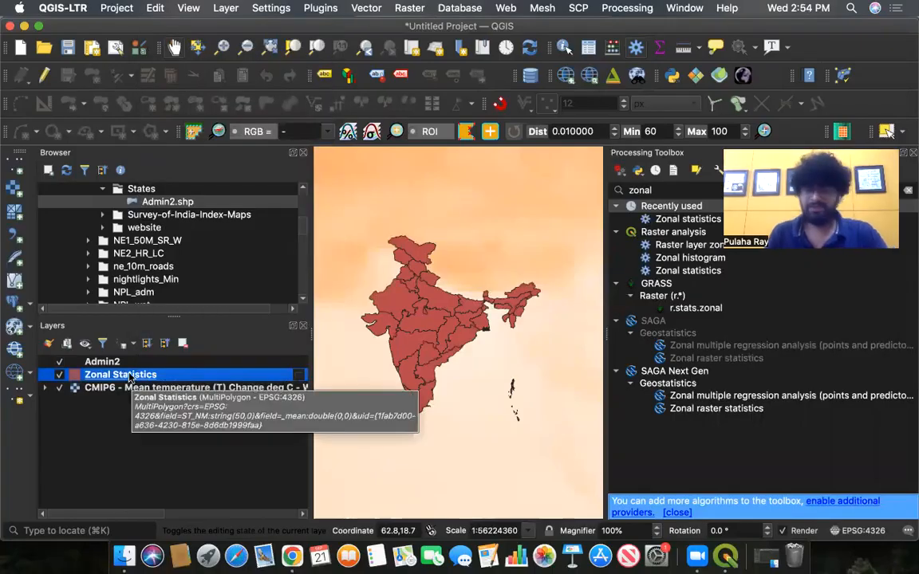
click(912, 153)
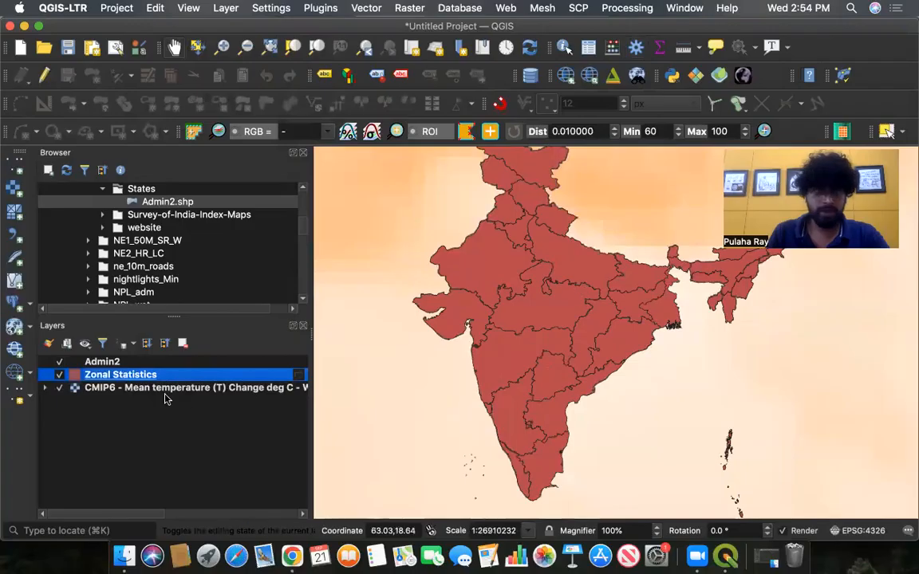
- Open the Zonal Statistics layer's attribute table and browse the mean value for each state
right_click(149, 378)
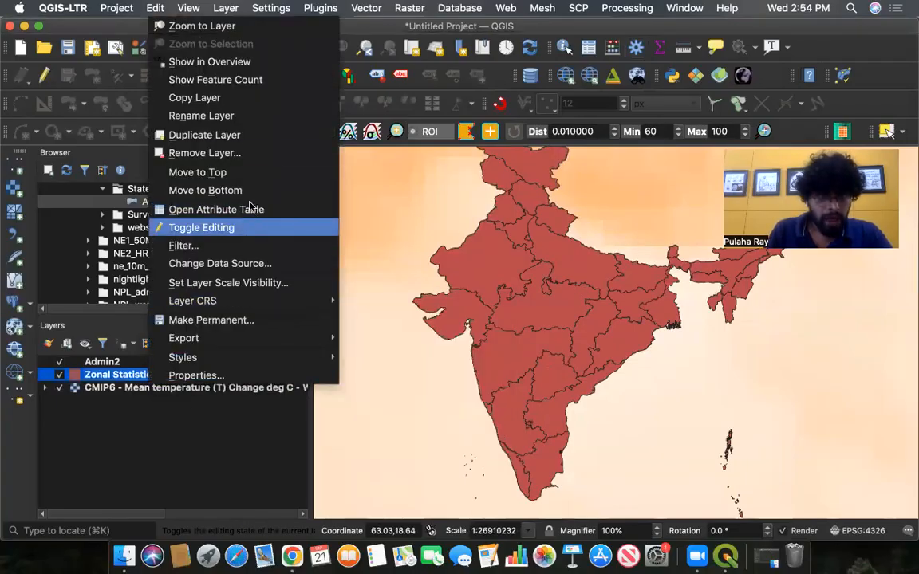
click(202, 209)
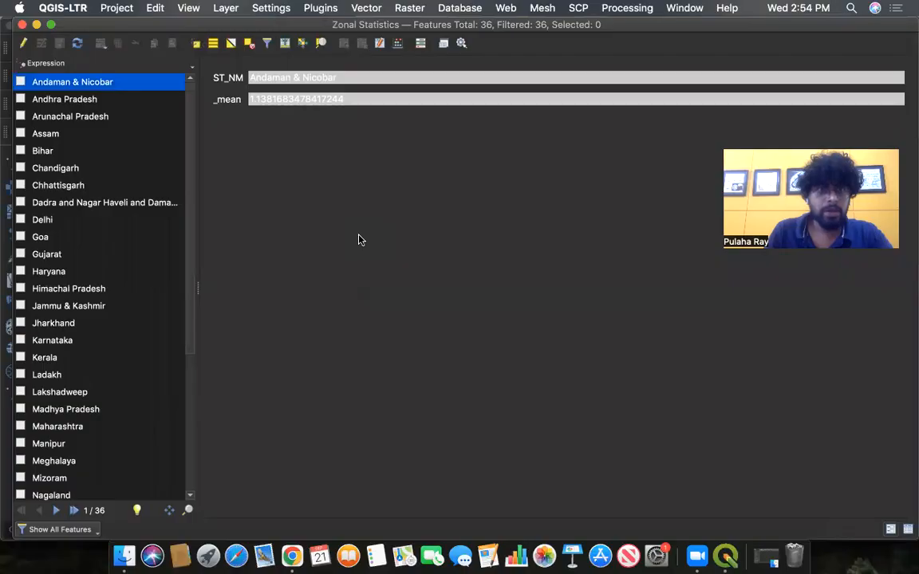
click(80, 96)
click(79, 114)
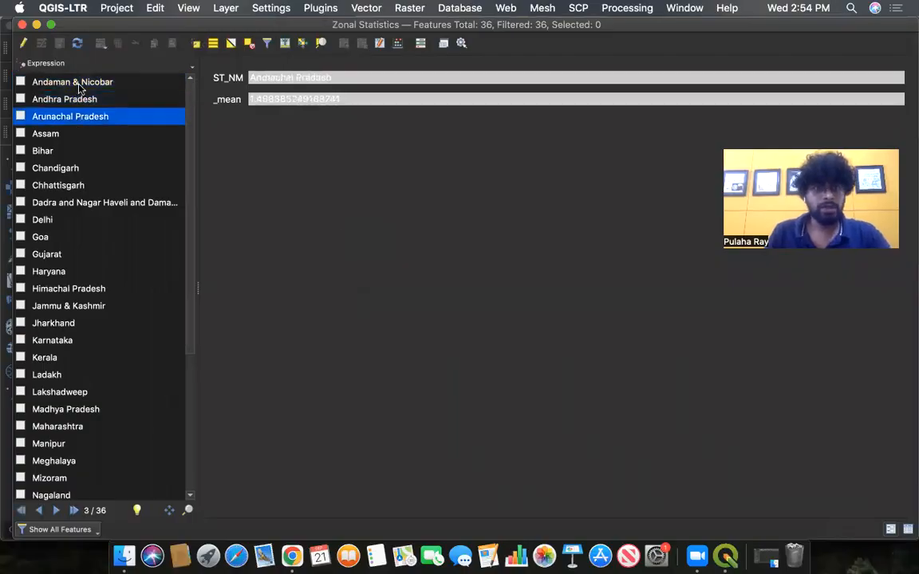
click(73, 79)
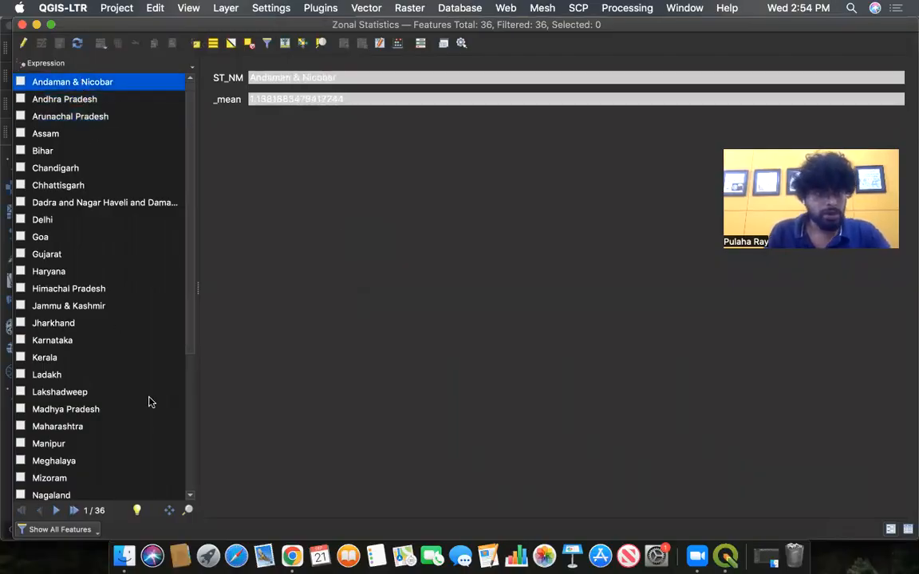
- Review the state mean values in the Zonal Statistics attribute table, closing and reopening it
scroll(189, 328, down, 6)
click(51, 478)
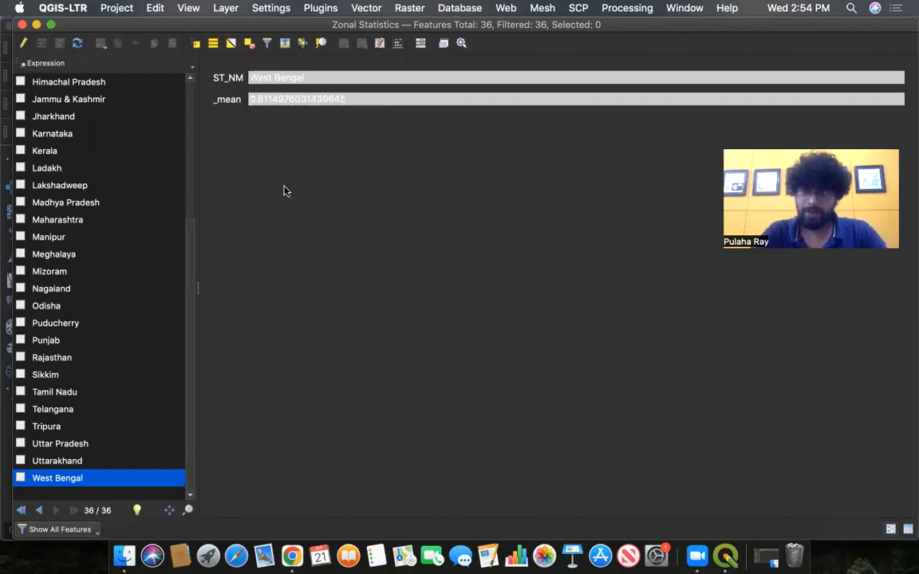
click(21, 25)
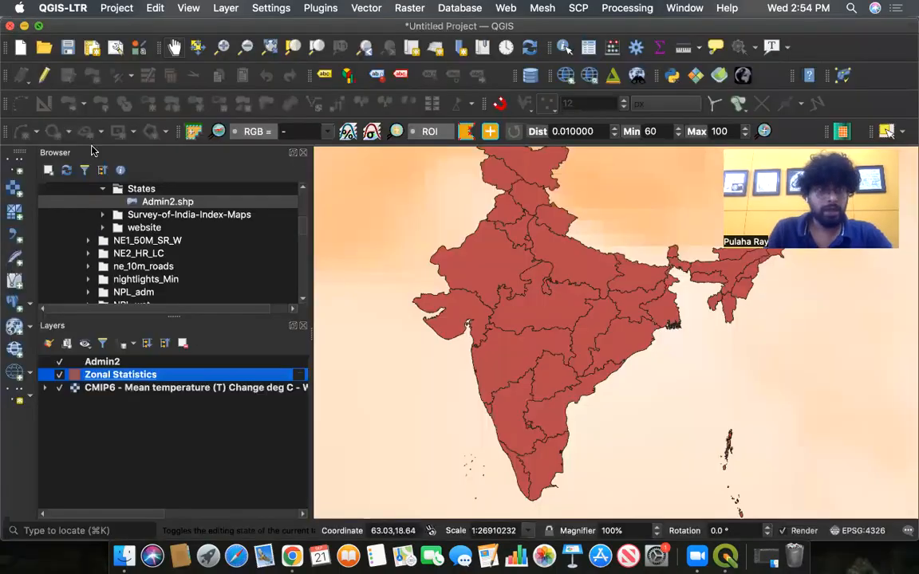
right_click(136, 375)
click(120, 394)
right_click(121, 376)
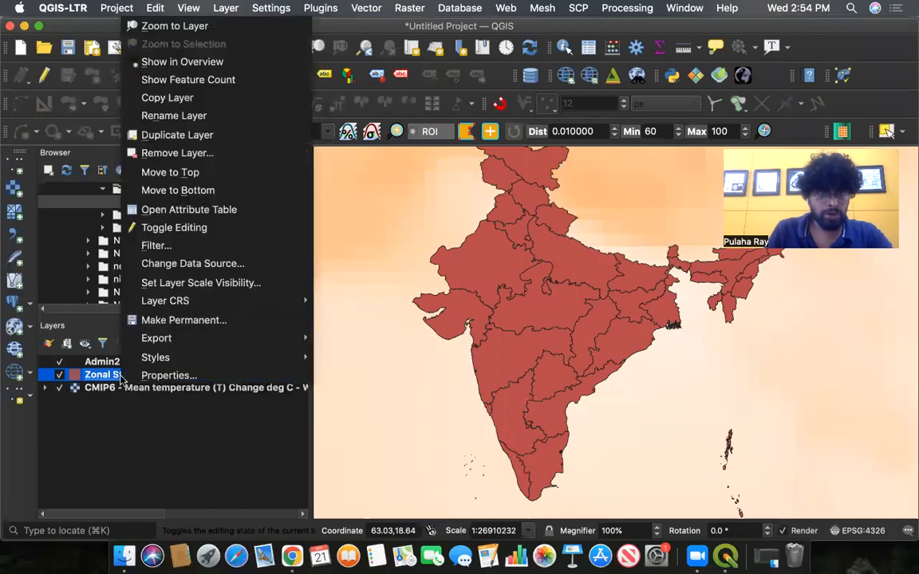
click(205, 209)
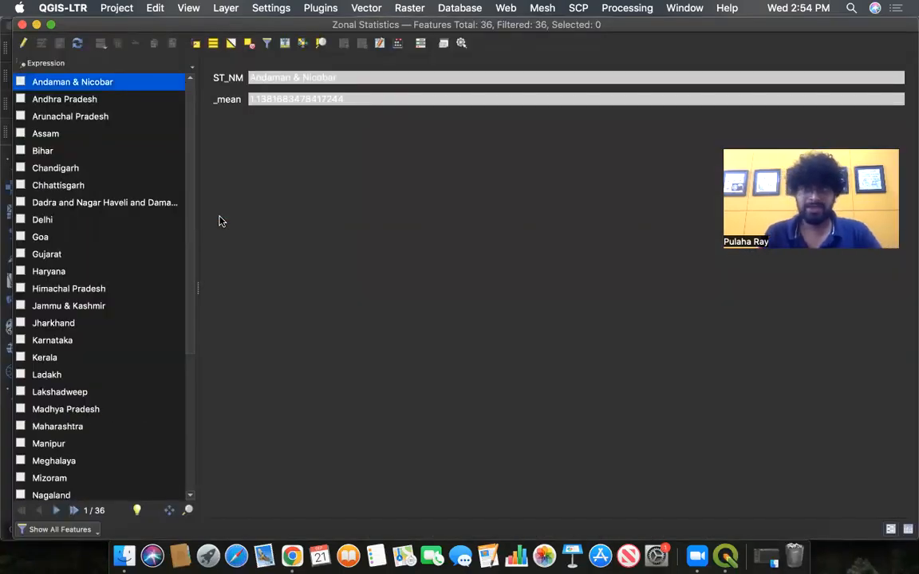
click(131, 204)
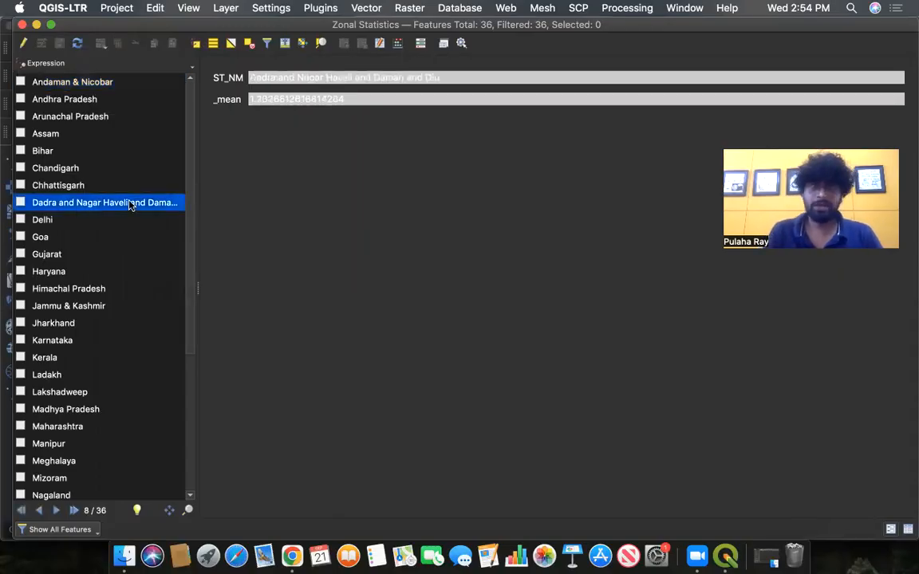
click(22, 24)
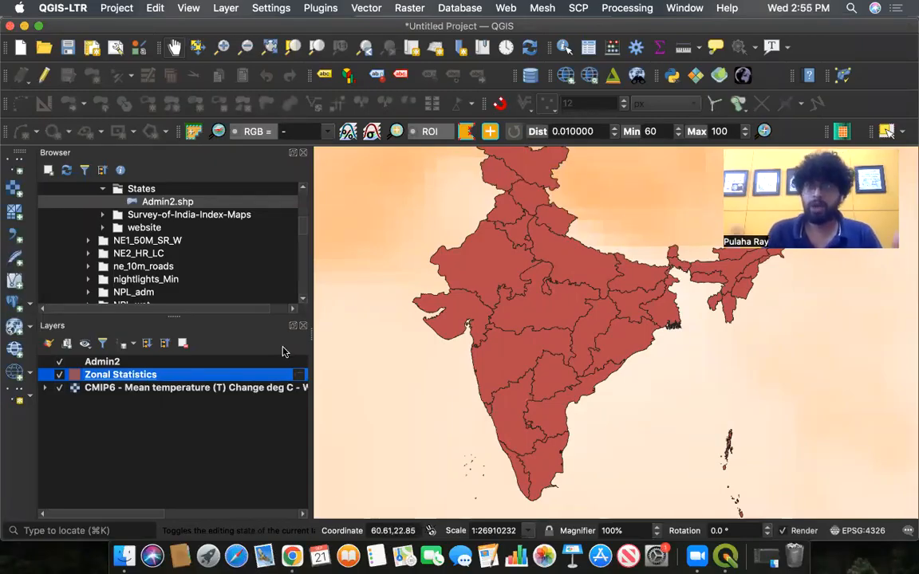
- Export the Zonal Statistics layer, saving the file as India_States_Warming on the Desktop
right_click(116, 378)
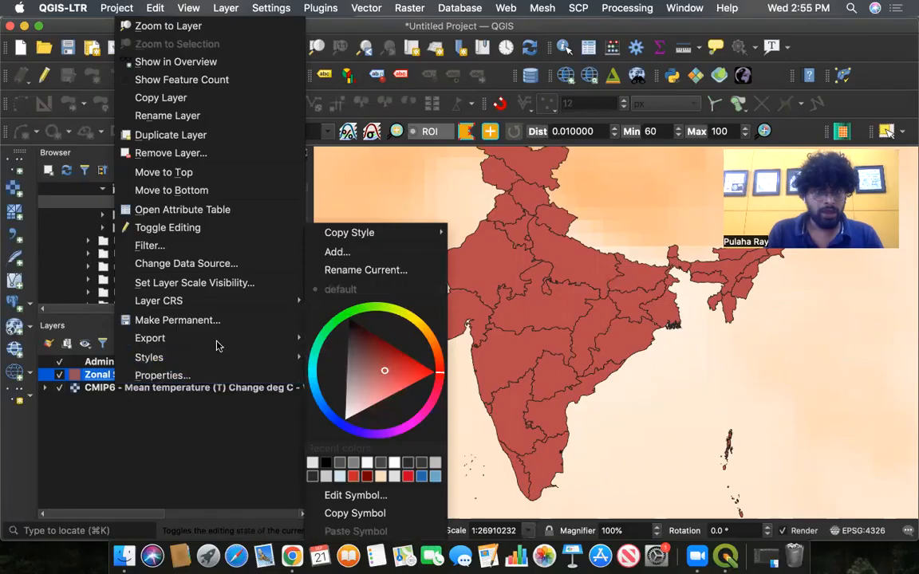
mouse_move(220, 341)
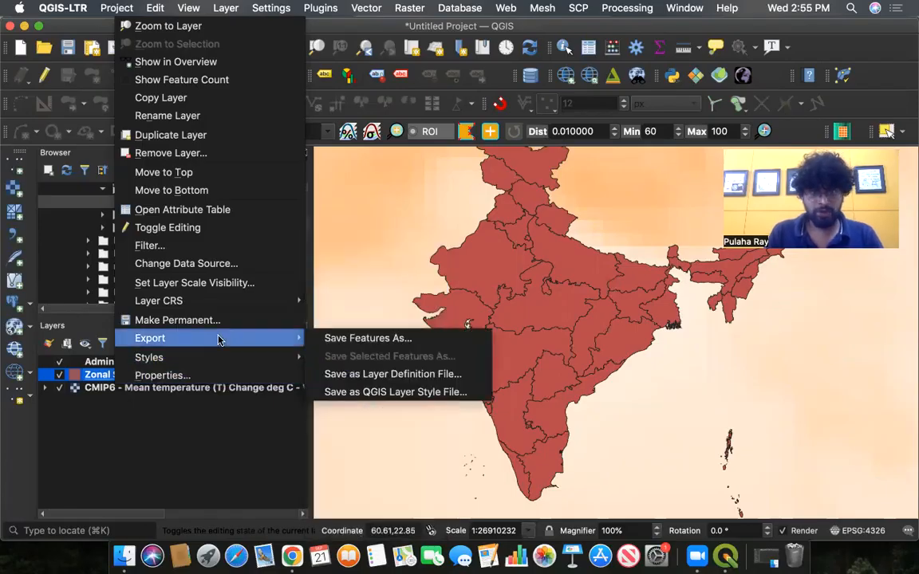
click(345, 341)
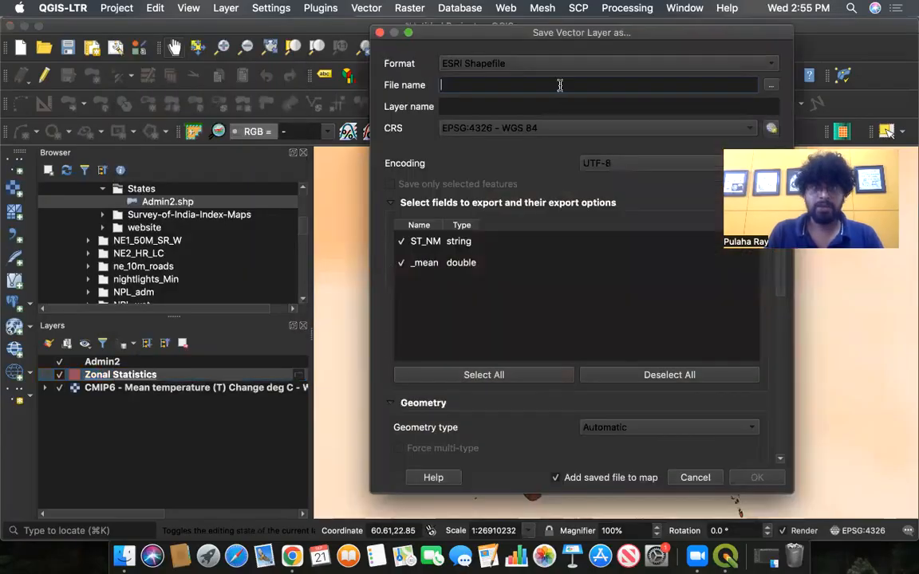
click(771, 84)
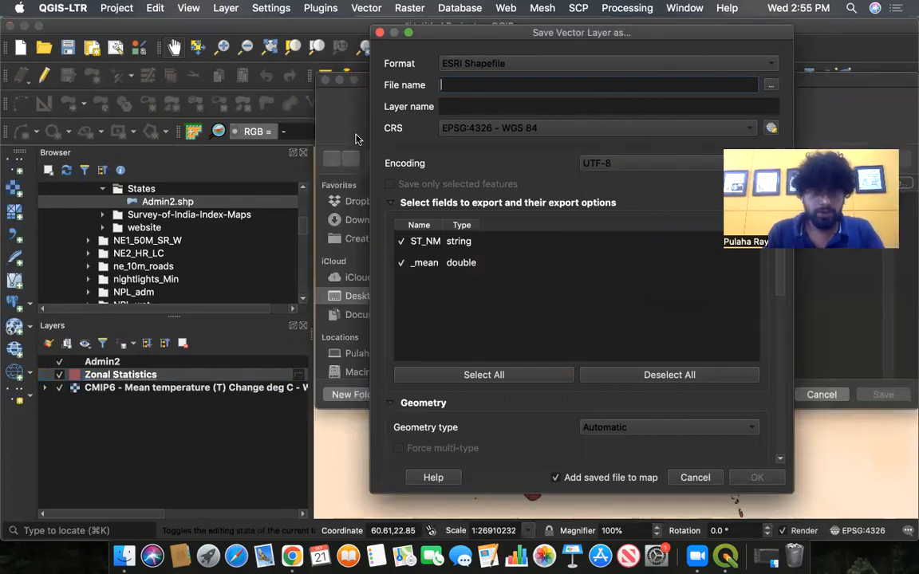
key(ctrl+Up)
click(516, 213)
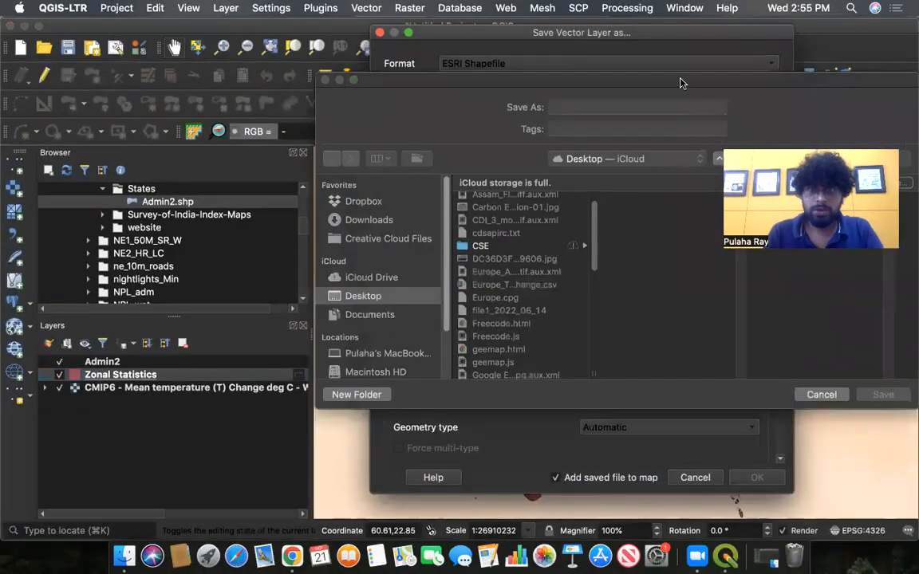
drag(682, 83, 492, 95)
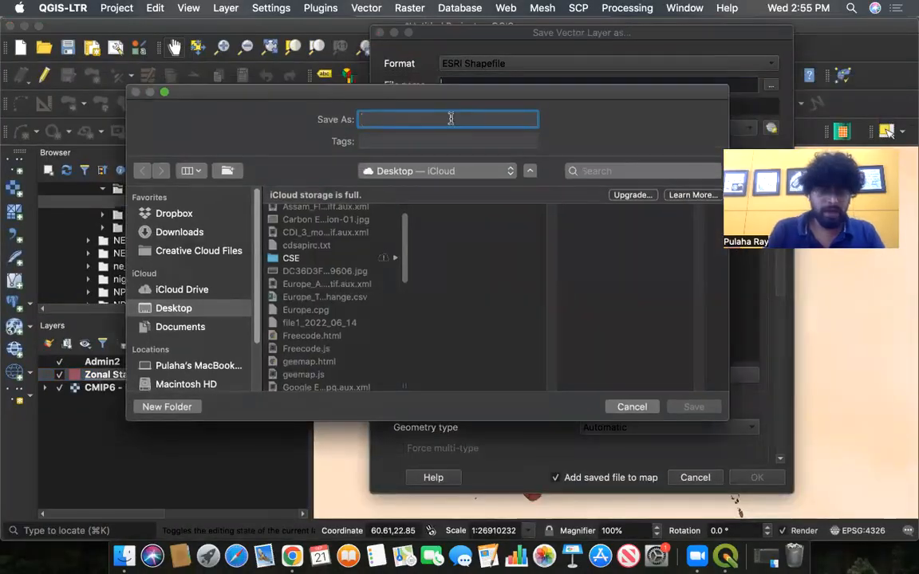
text(India_Staes)
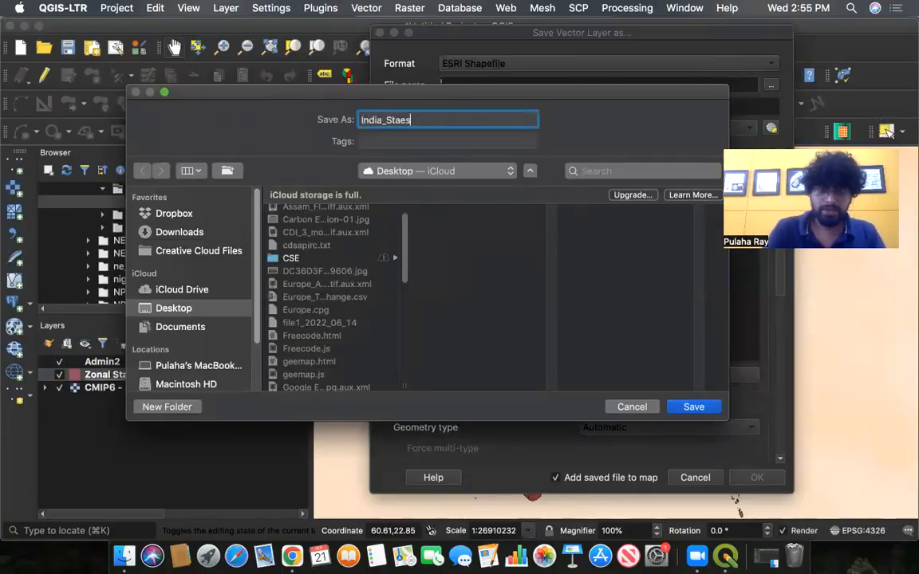
key(BackSpace)
key(BackSpace)
text(t)
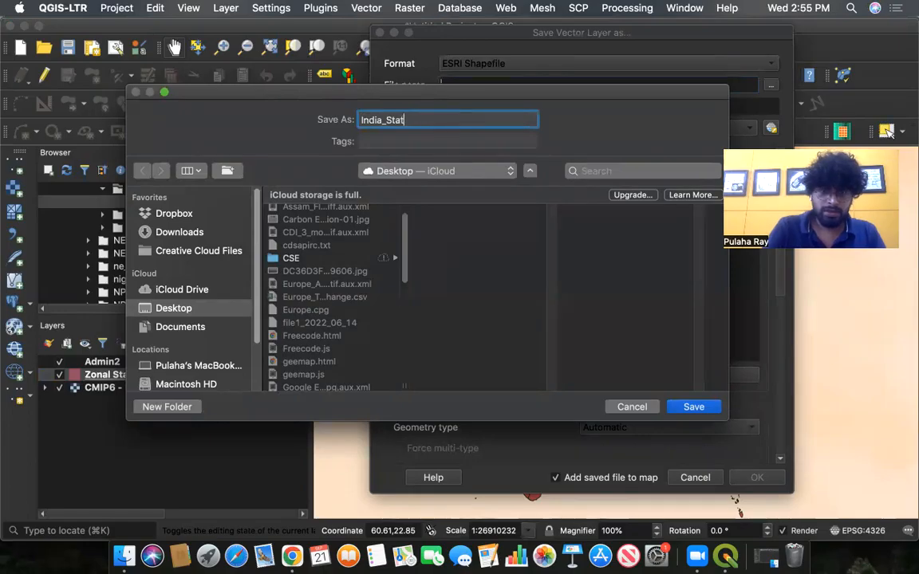
text(es_W)
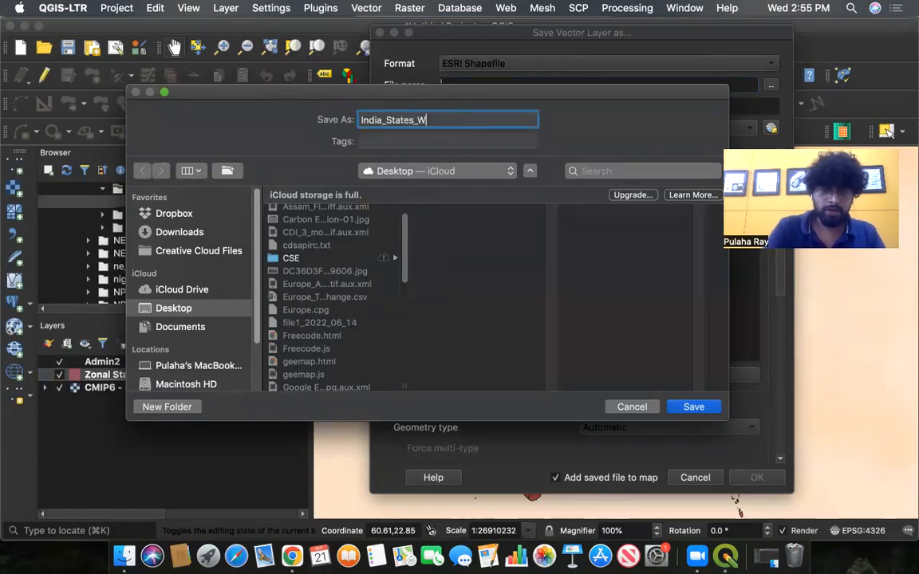
text(arming)
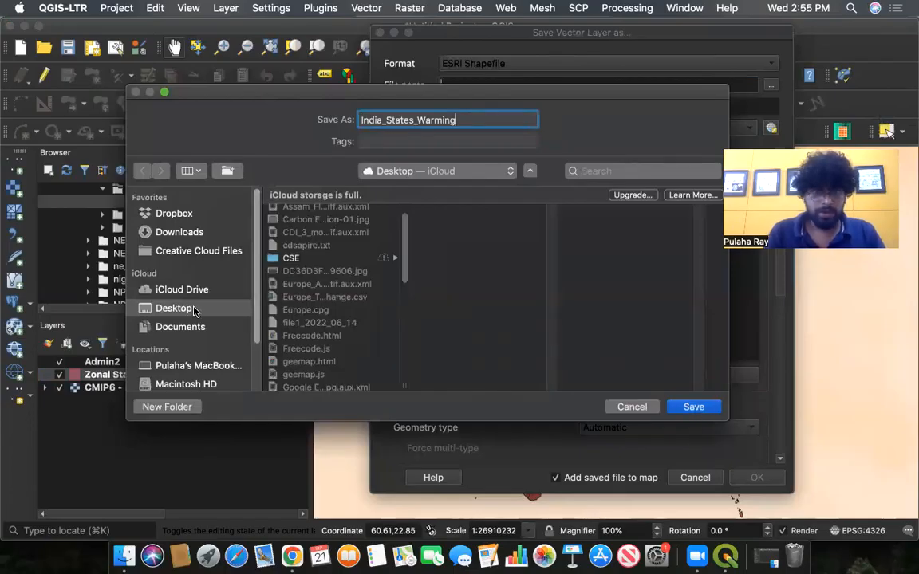
click(693, 409)
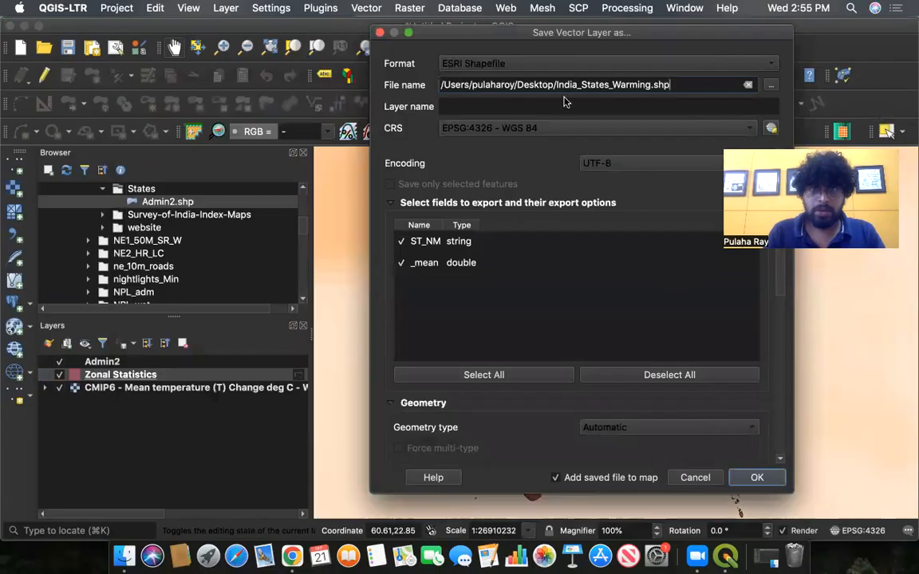
- Switch the export format to Comma Separated Value [CSV] and save the layer
click(568, 57)
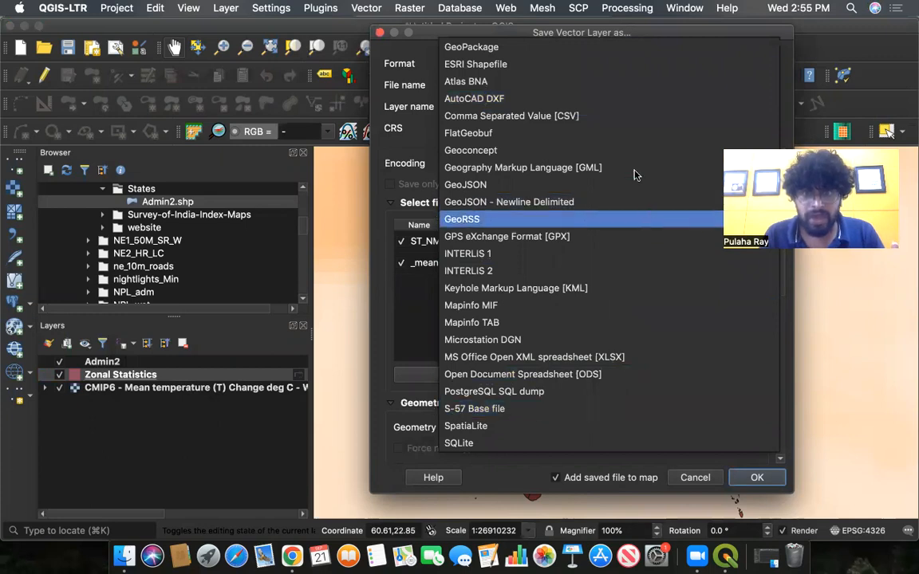
click(554, 115)
drag(652, 51, 616, 42)
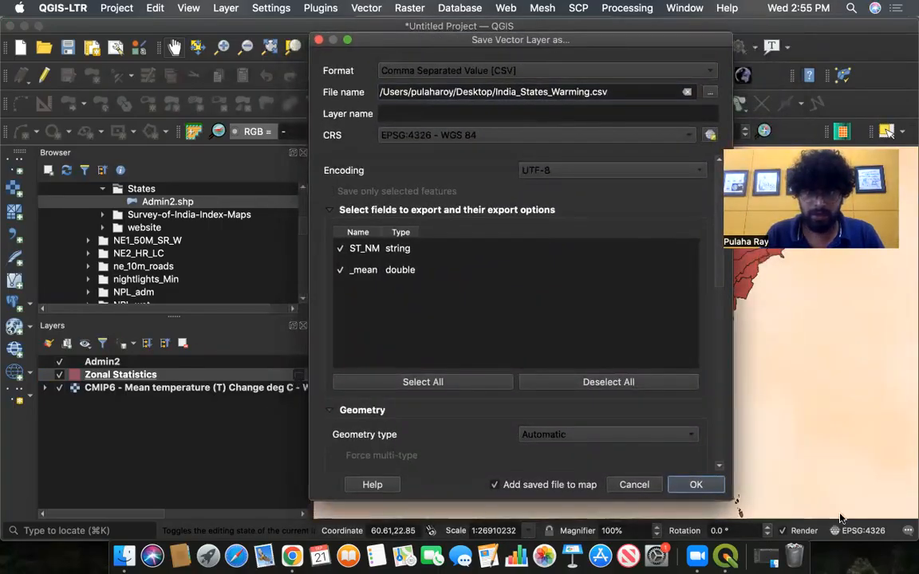
click(695, 486)
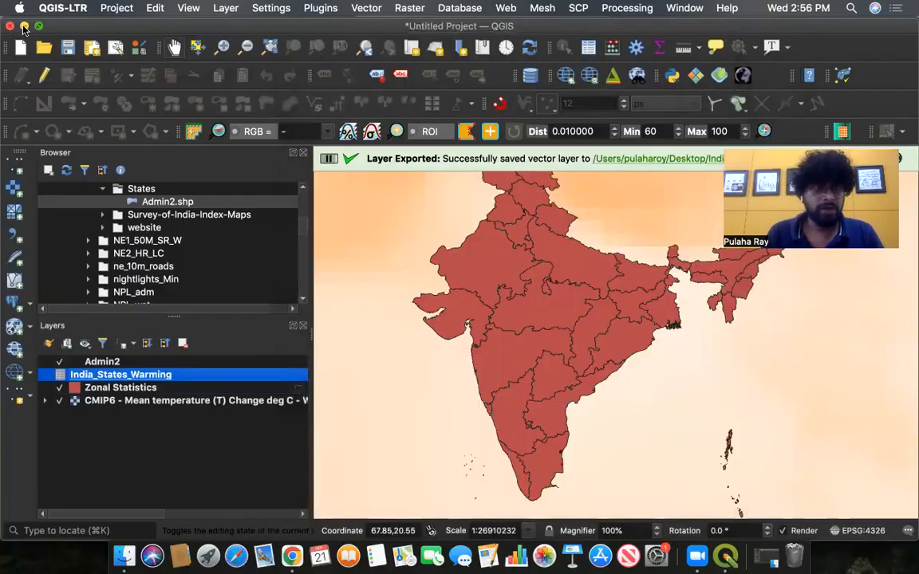
- Minimize QGIS and open the exported India_States_Warming.csv from the Desktop in Excel
click(24, 26)
click(26, 32)
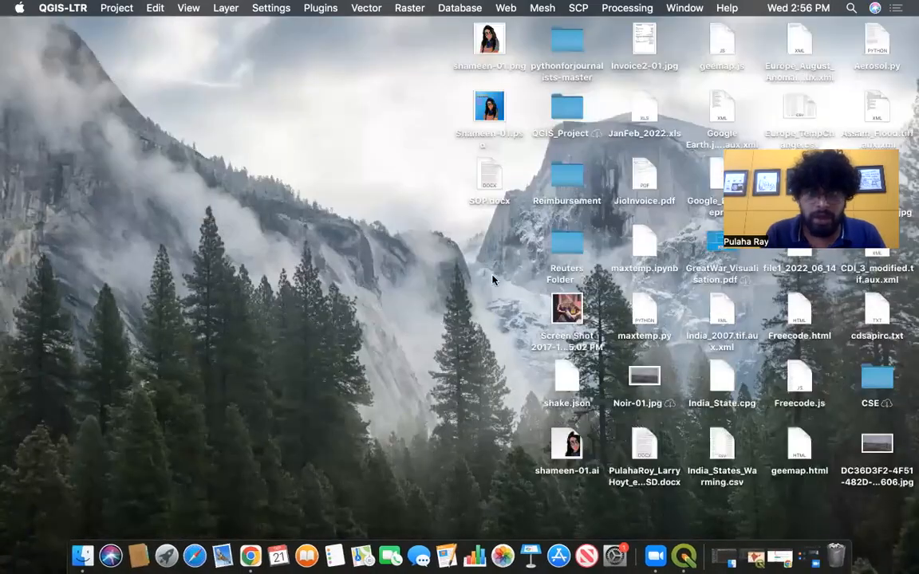
click(716, 69)
key(i)
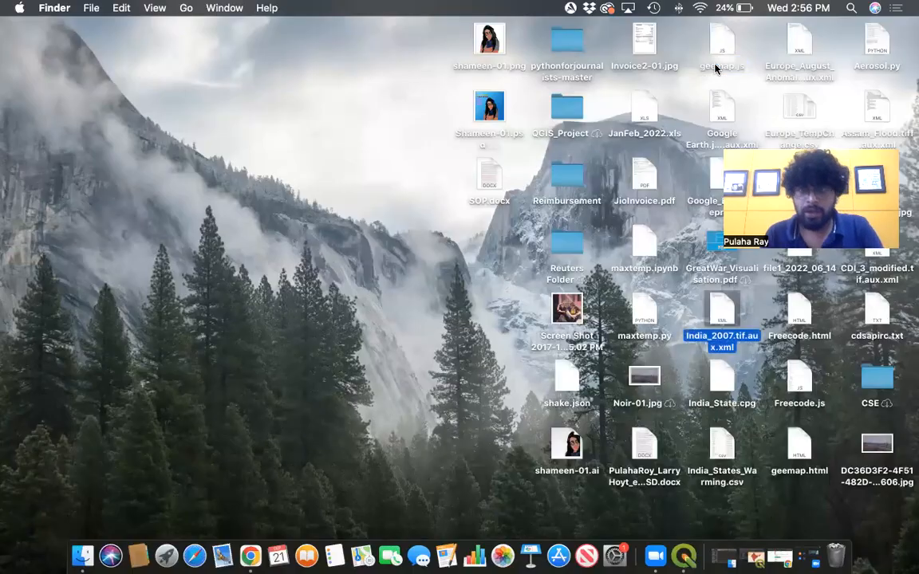
double_click(723, 456)
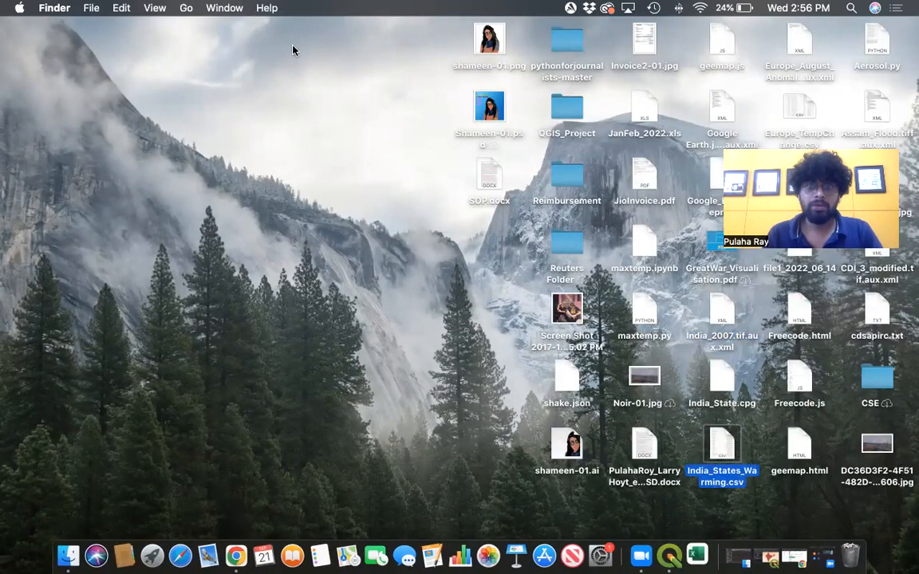
click(667, 559)
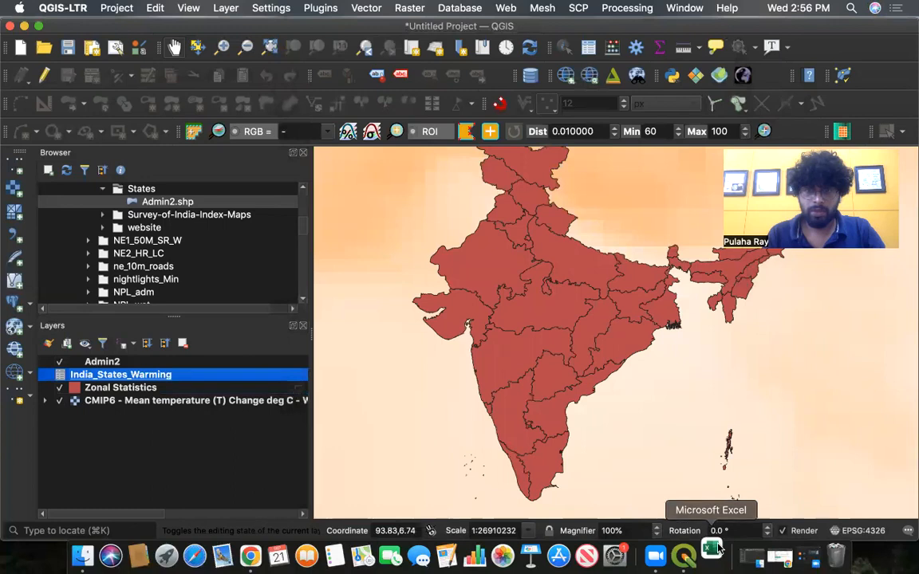
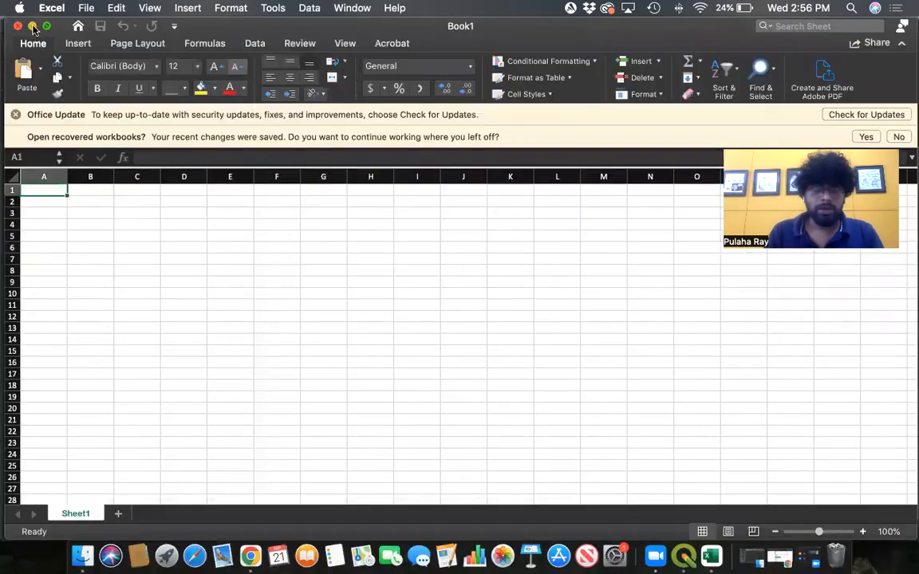
- Minimize Excel and QGIS, and open India_States_Warming.csv from the Desktop
click(32, 27)
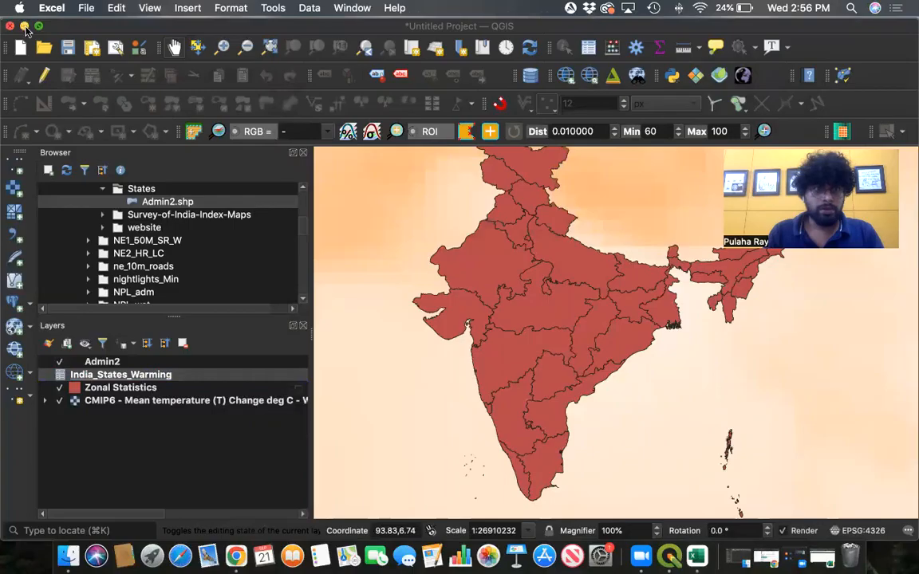
click(25, 27)
double_click(723, 437)
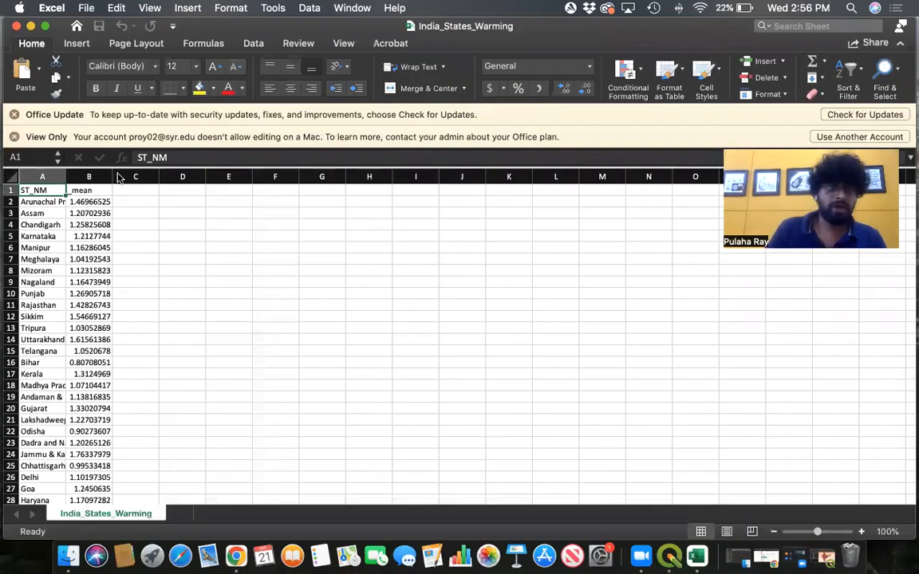
- Widen the state name and mean columns in the spreadsheet so their contents fit
drag(113, 177, 134, 177)
drag(63, 177, 99, 177)
drag(193, 176, 204, 176)
drag(99, 177, 108, 177)
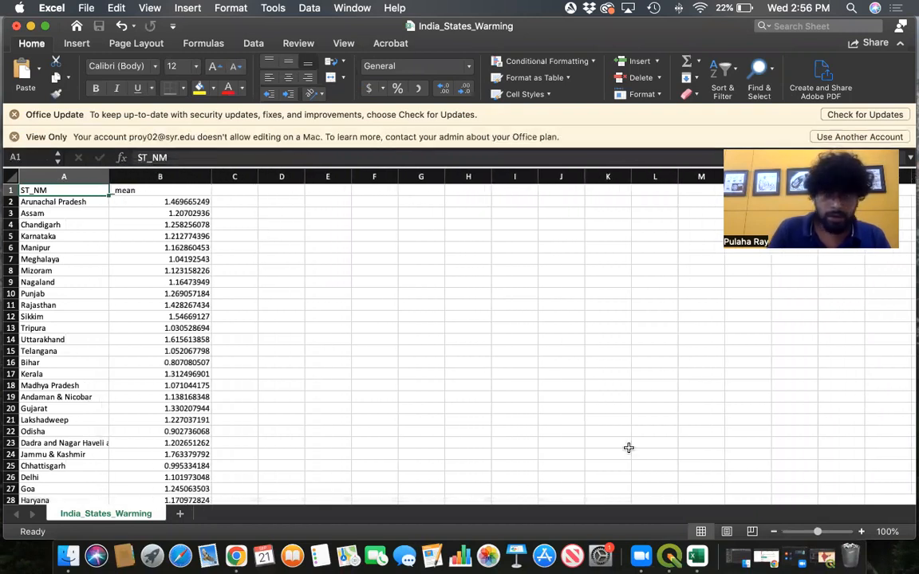
- Switch back to QGIS and open the Zonal Statistics layer's symbology properties
click(670, 557)
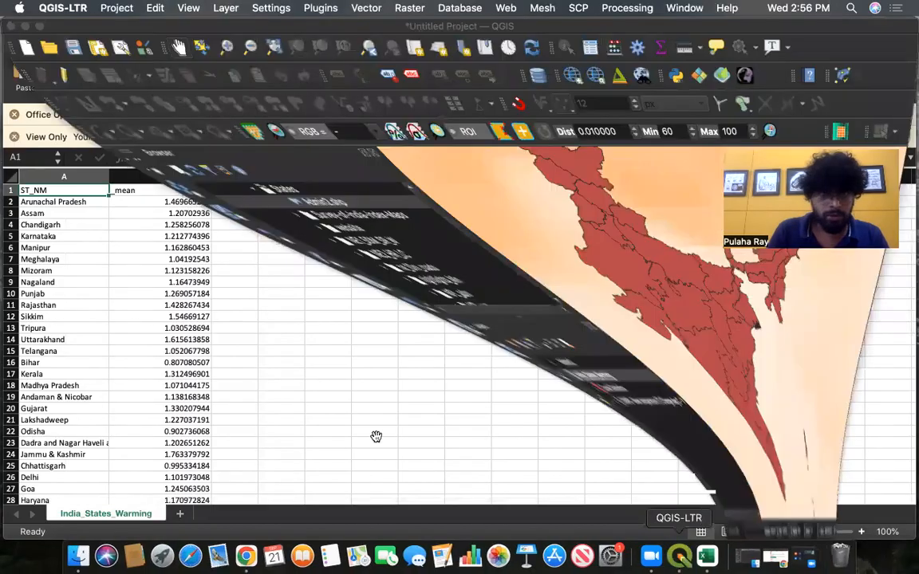
scroll(573, 316, down, 1)
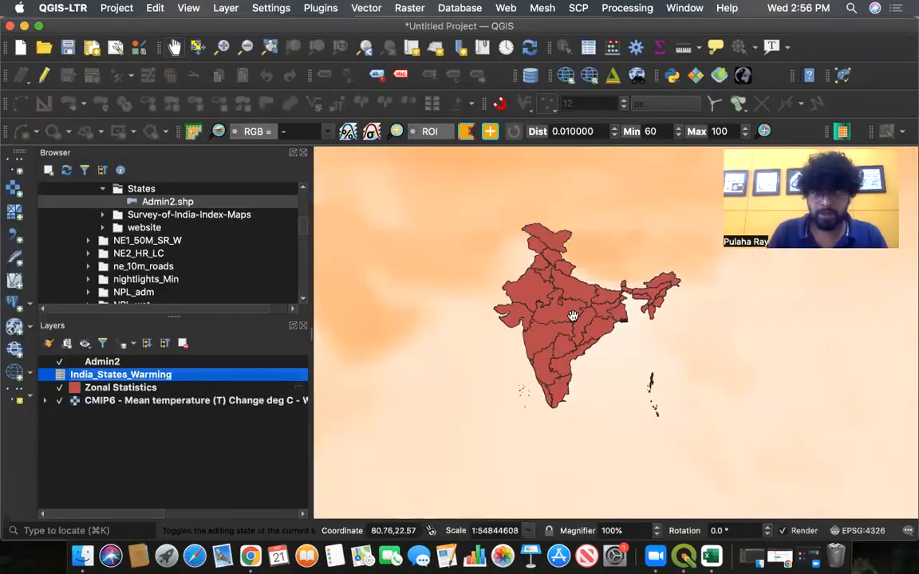
click(114, 389)
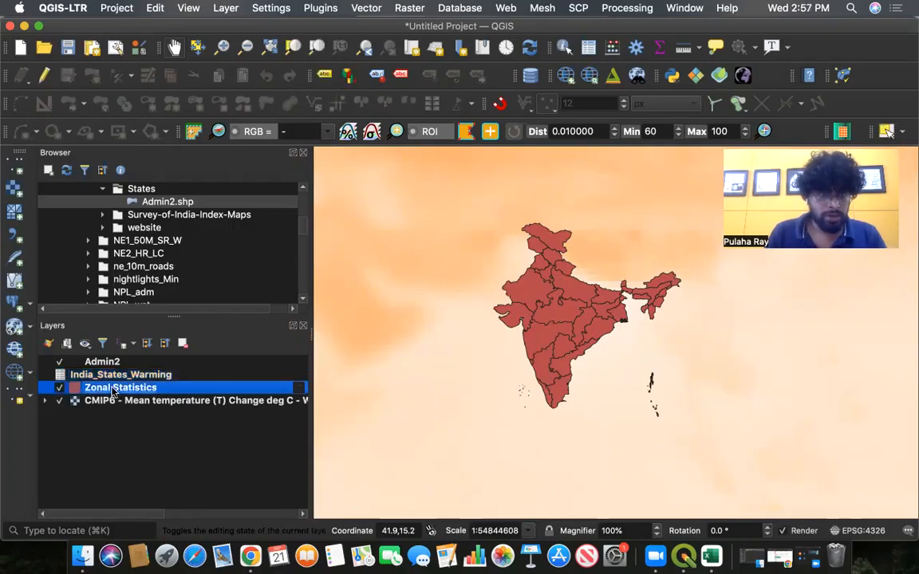
right_click(114, 391)
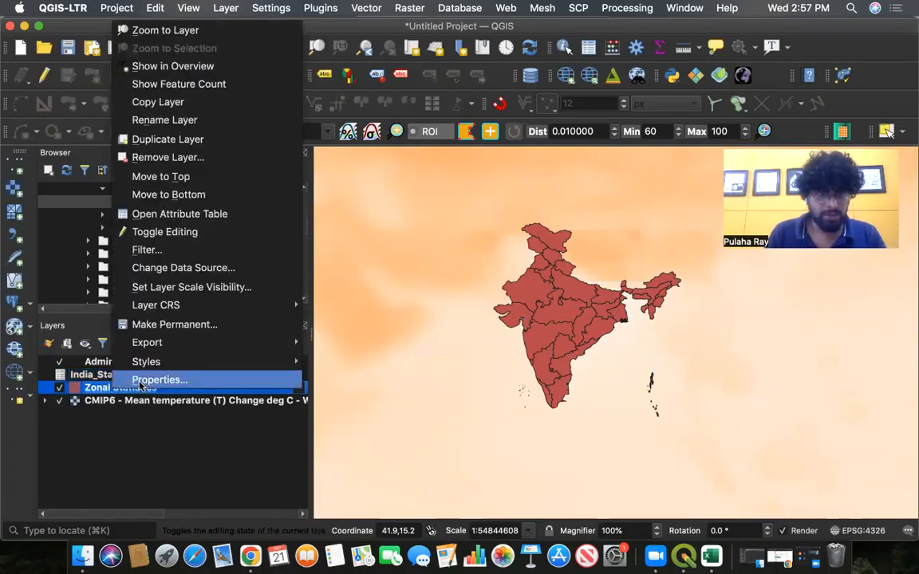
click(142, 381)
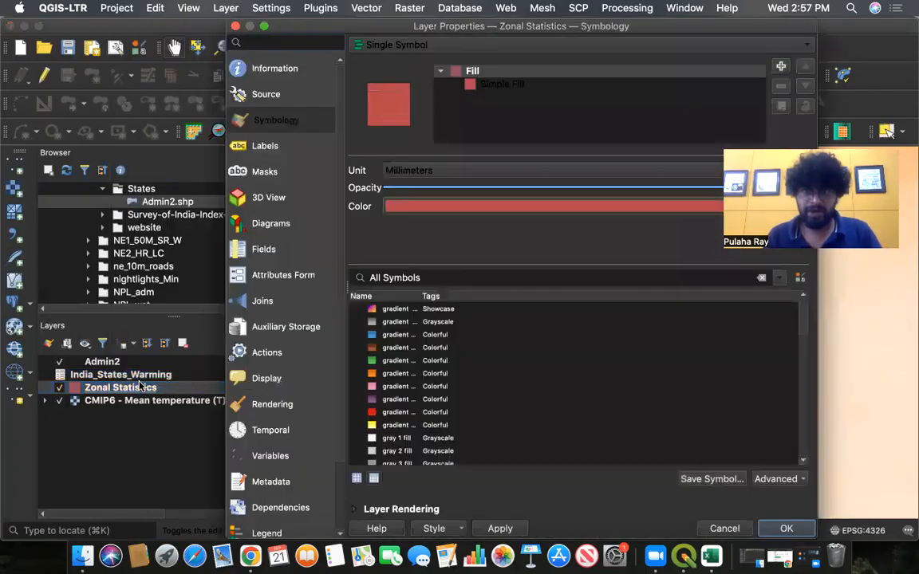
click(498, 85)
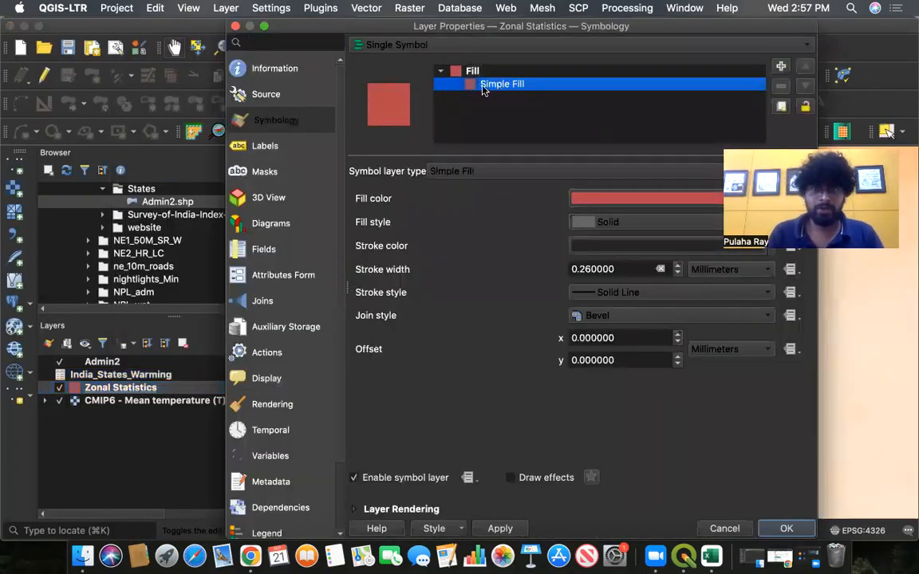
click(269, 125)
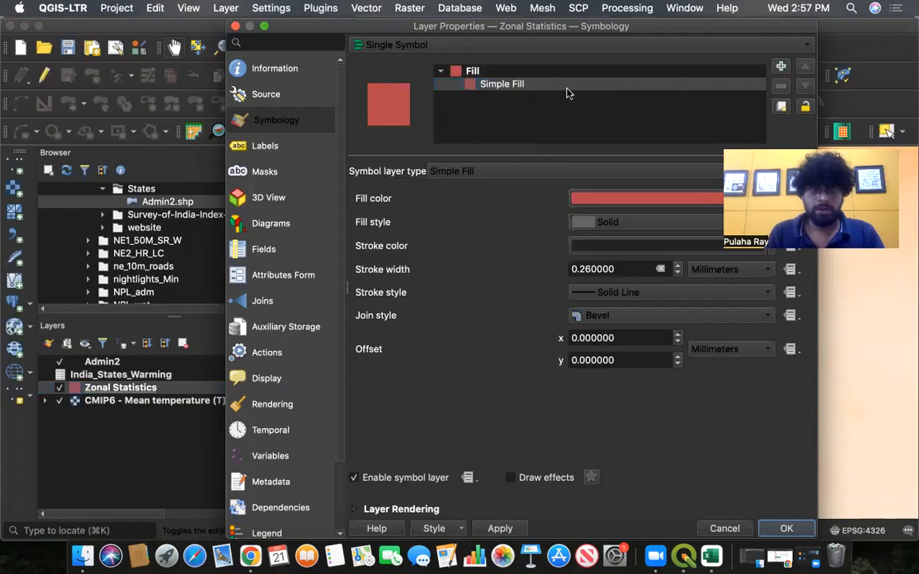
- Try to set the Zonal Statistics layer's renderer to No Symbols
click(457, 48)
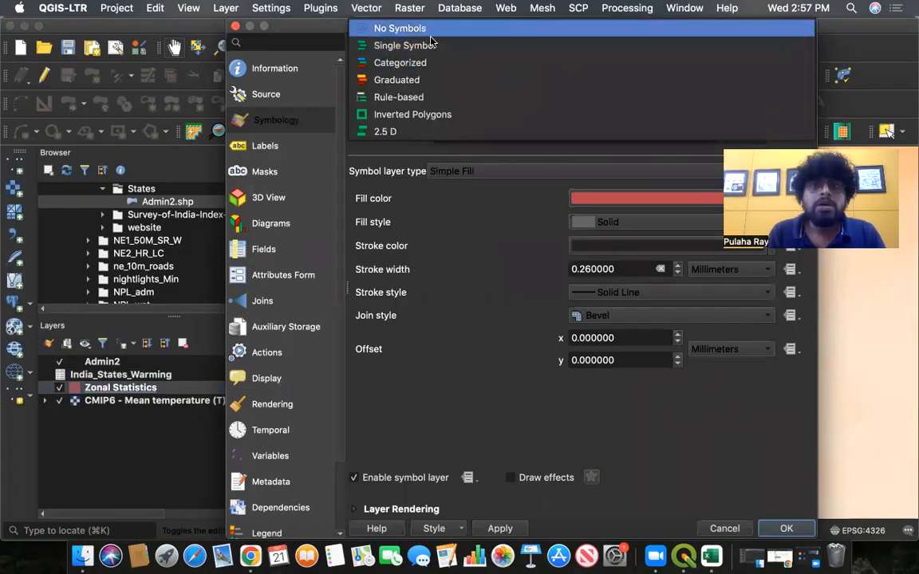
click(395, 42)
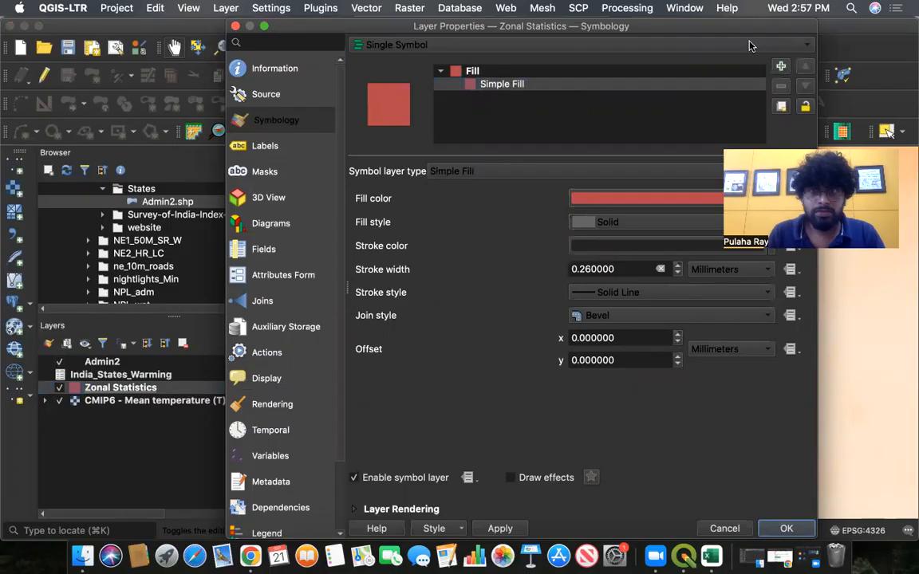
click(706, 41)
click(535, 44)
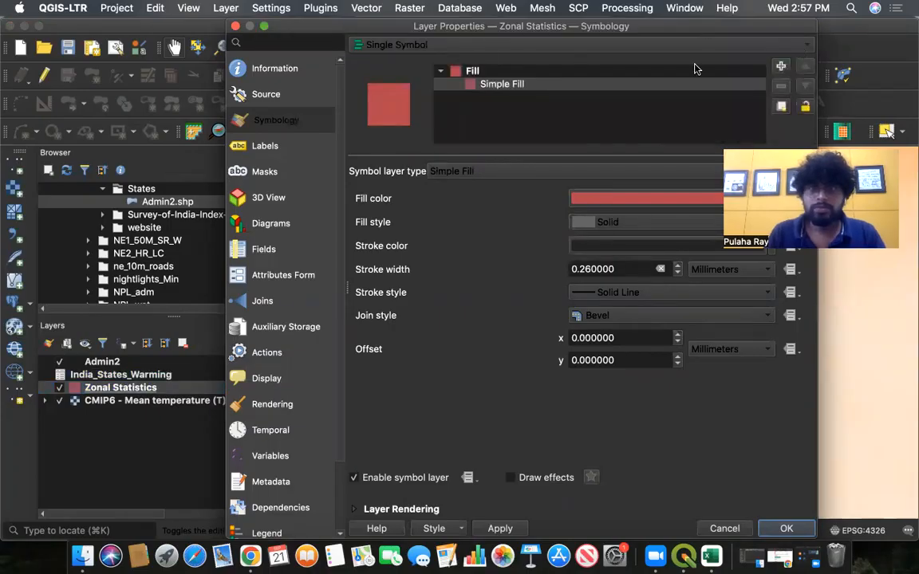
drag(635, 25, 625, 61)
click(548, 79)
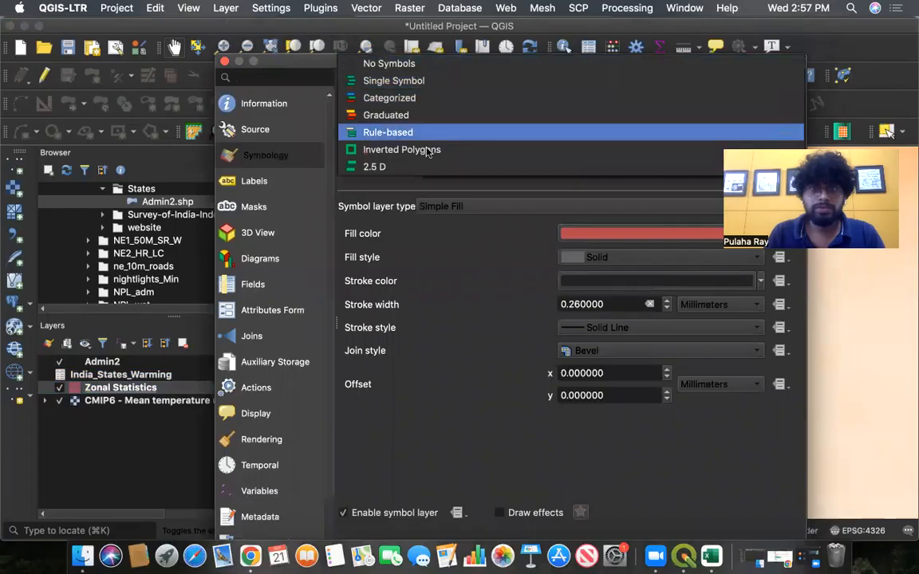
click(395, 82)
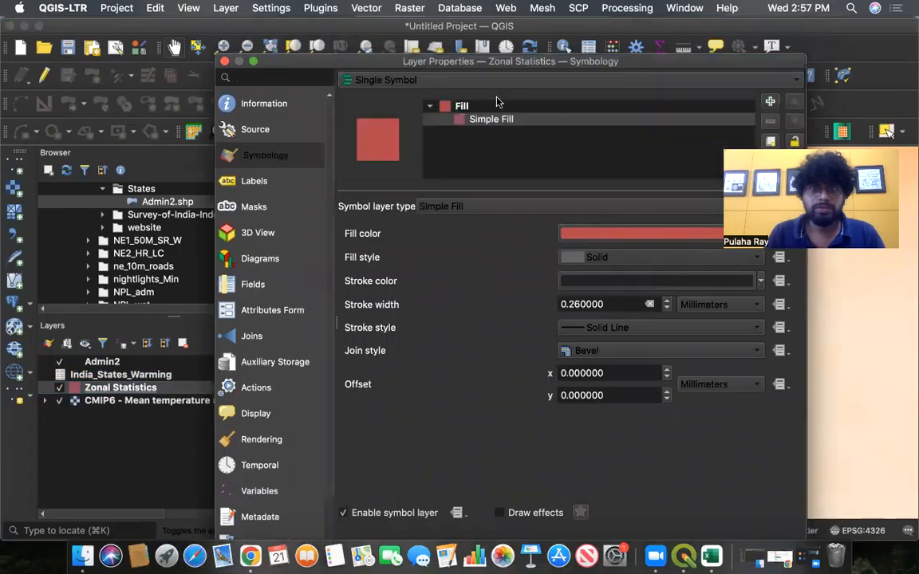
click(409, 86)
click(431, 61)
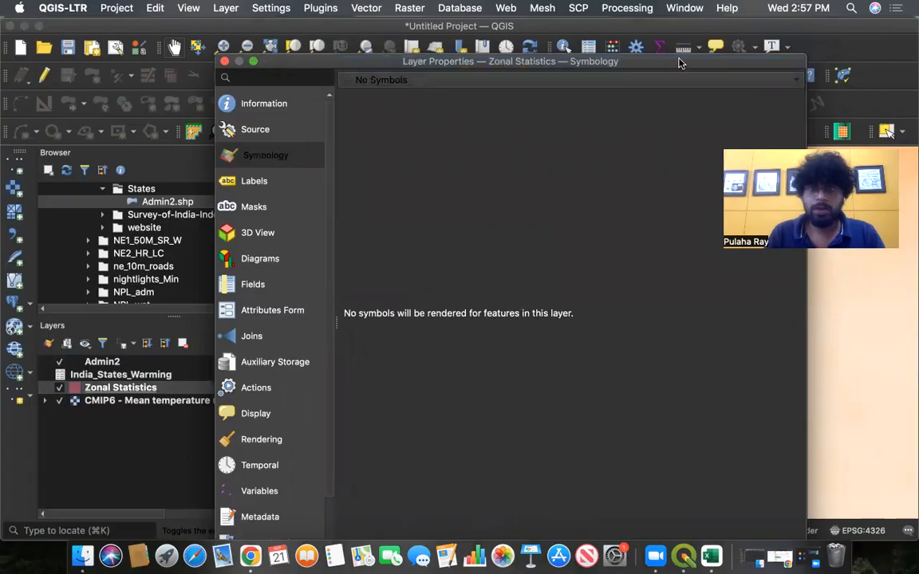
drag(681, 63, 686, 29)
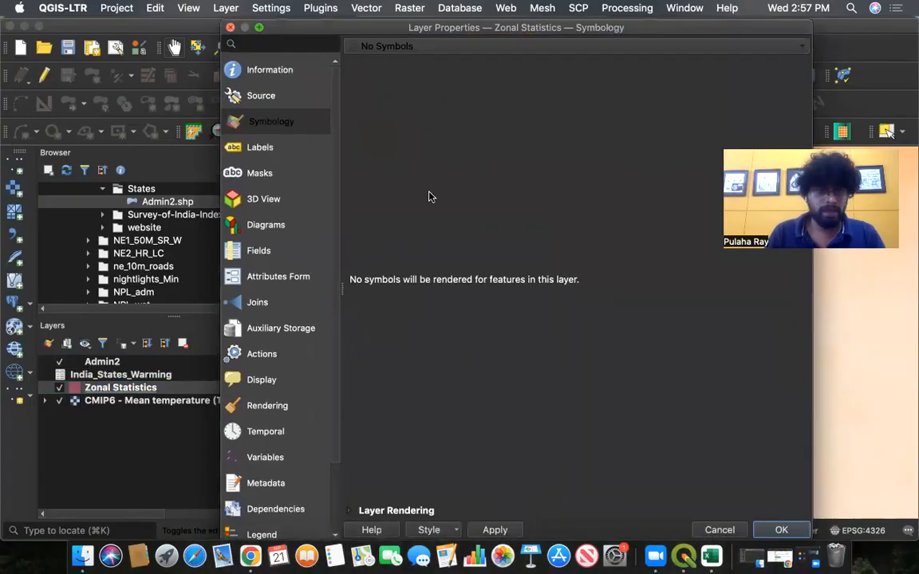
scroll(575, 311, up, 1)
scroll(574, 312, down, 1)
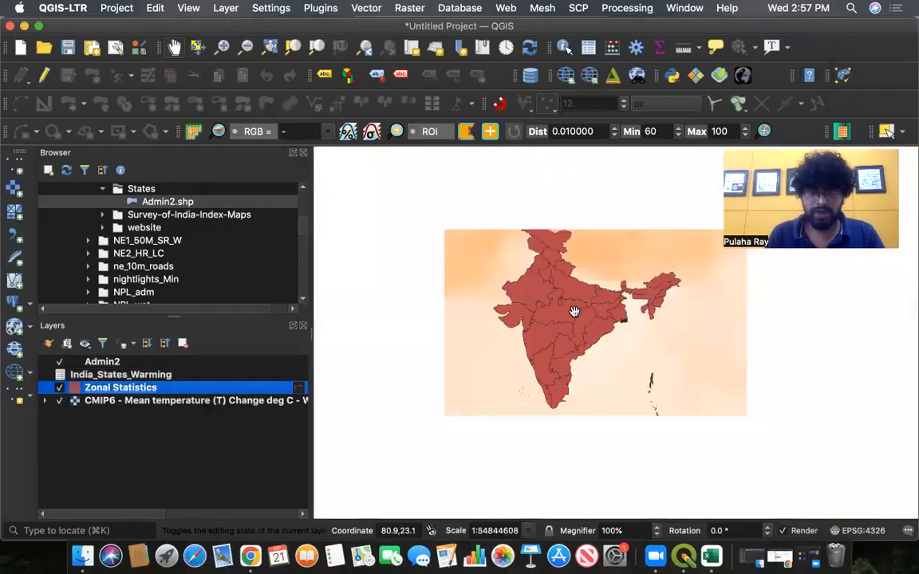
scroll(575, 312, down, 1)
scroll(574, 312, up, 1)
scroll(575, 312, down, 3)
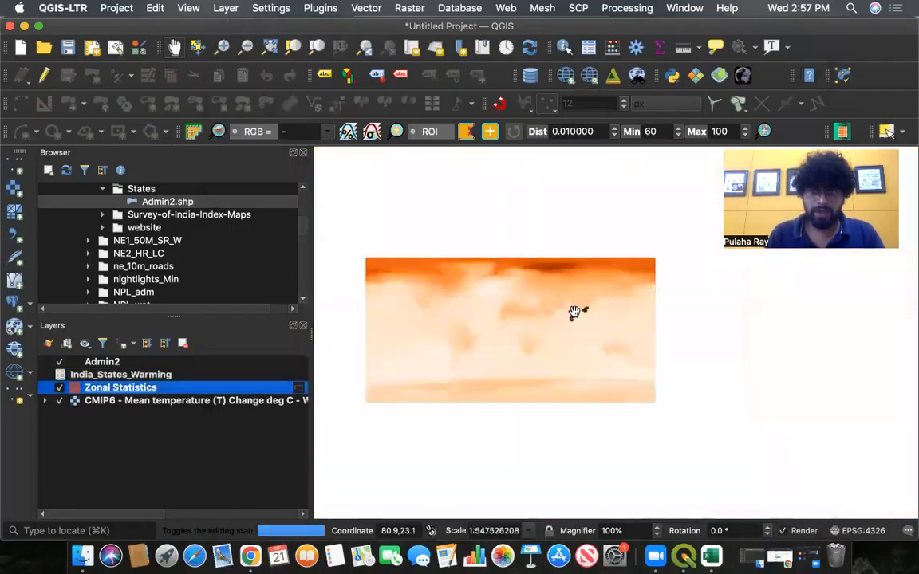
scroll(574, 312, up, 1)
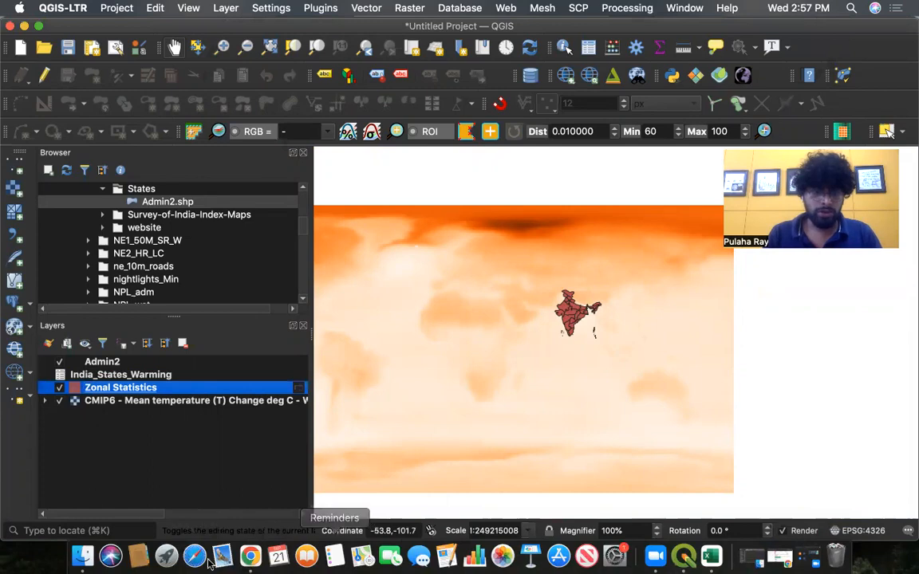
click(249, 556)
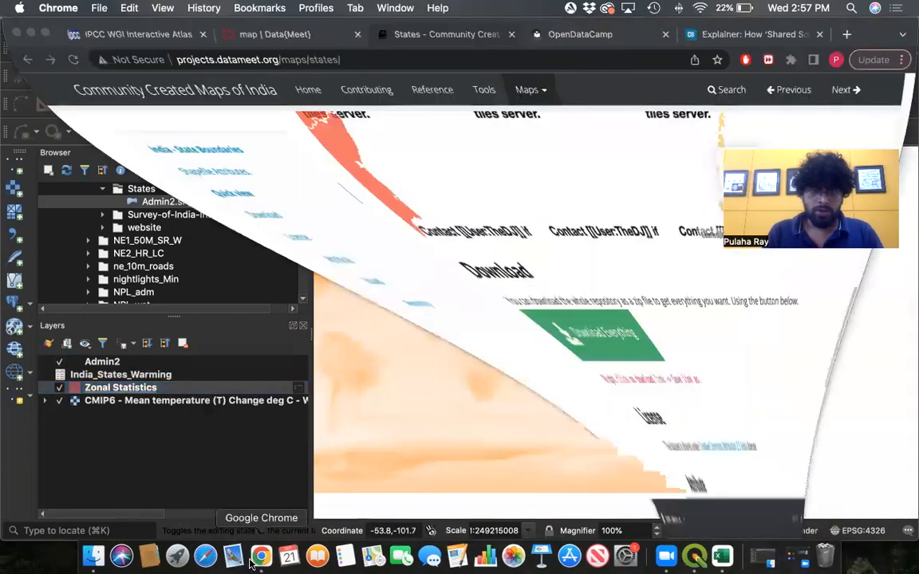
key(super+m)
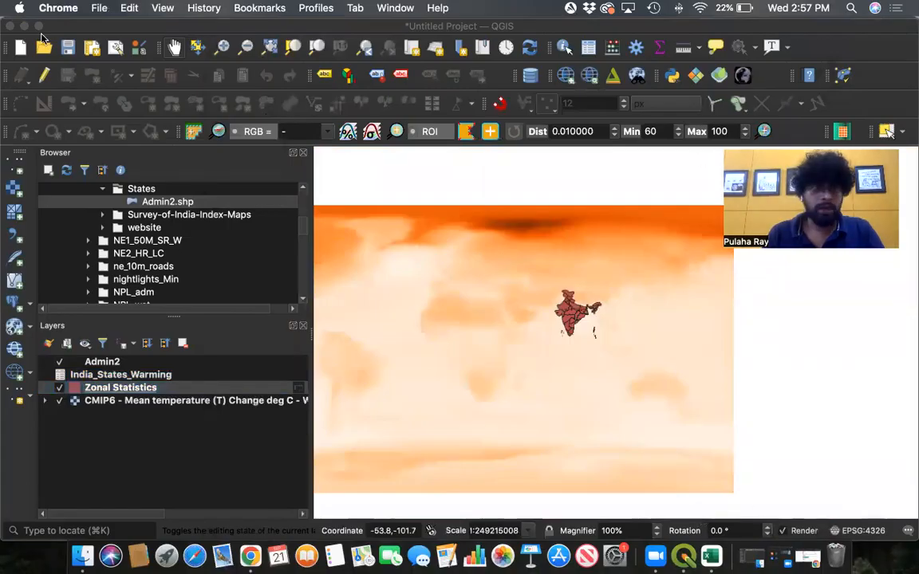
- Search Spotlight for QGIS_Project and open that folder in Finder
click(851, 8)
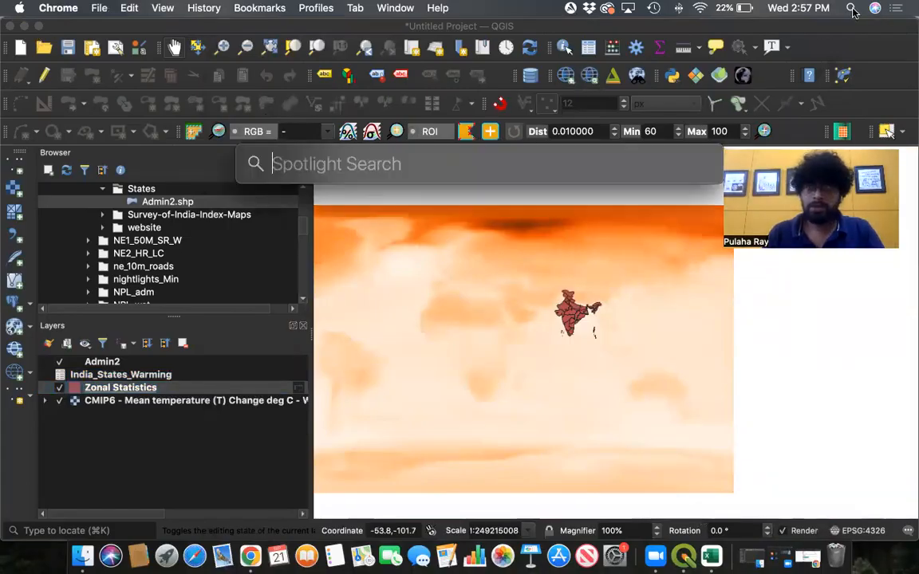
text(qgis)
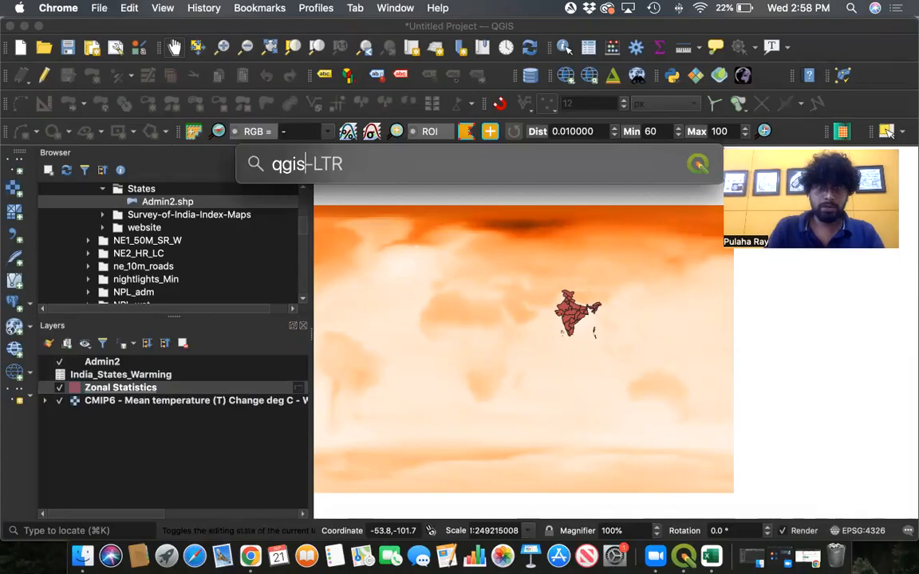
key(BackSpace)
key(BackSpace)
key(BackSpace)
key(BackSpace)
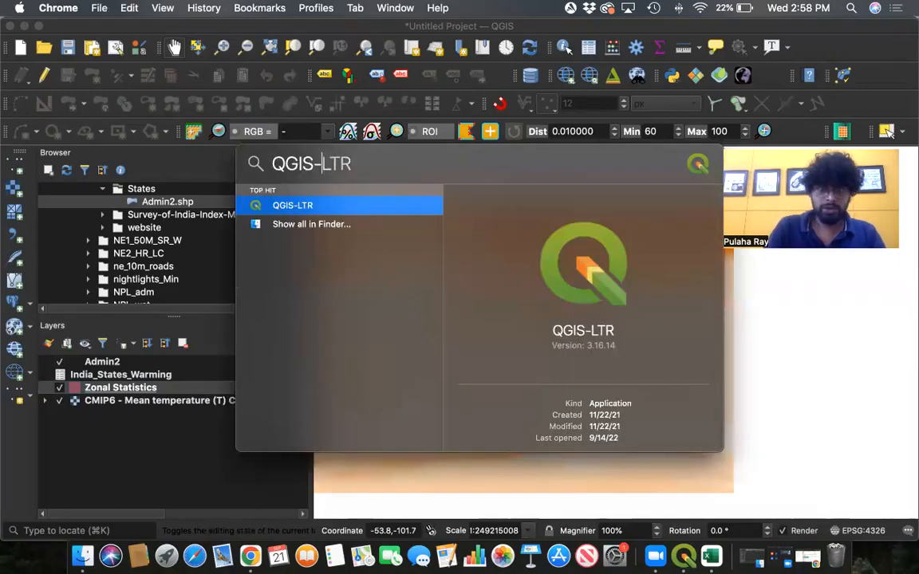
text(_Pr)
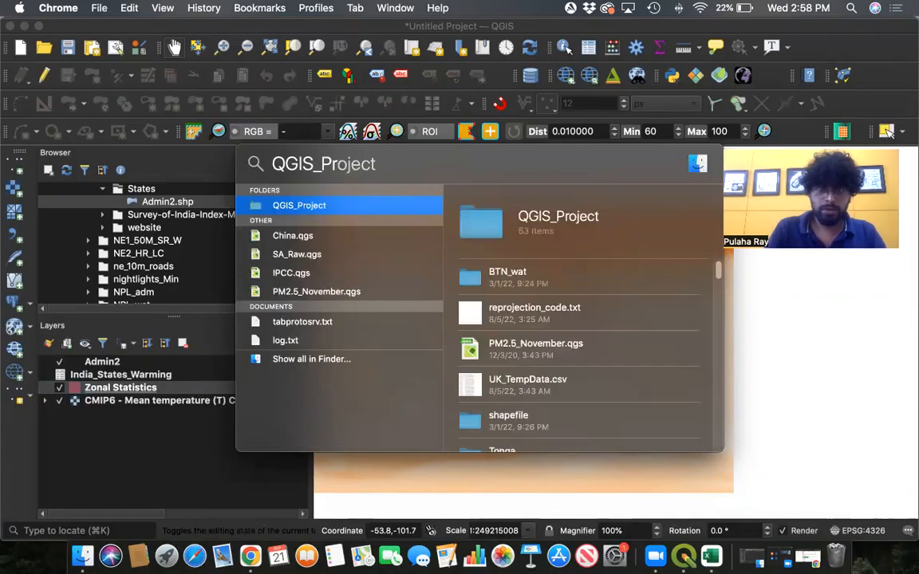
double_click(394, 205)
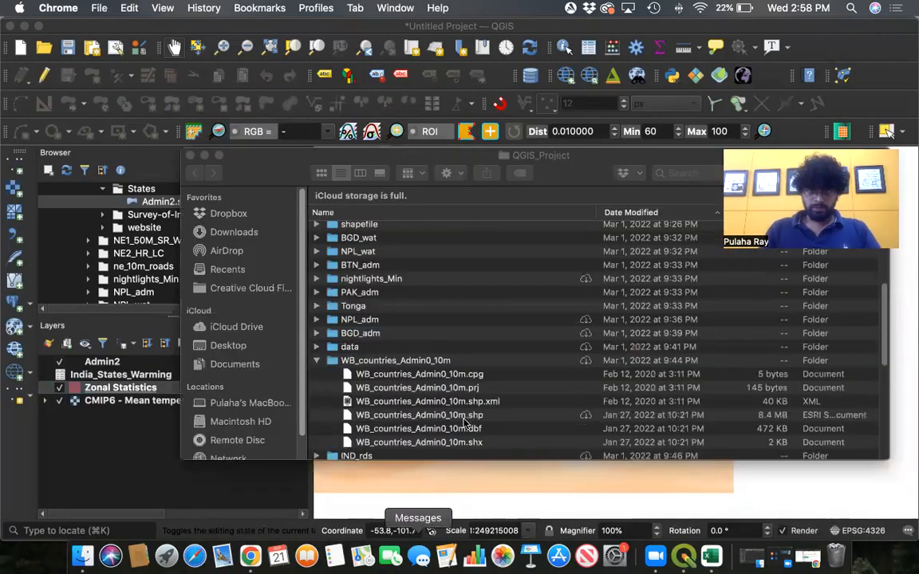
- Browse the QGIS_Project folder in Finder, expanding the country and continent shapefile subfolders, then close the window
click(317, 361)
scroll(407, 338, down, 1)
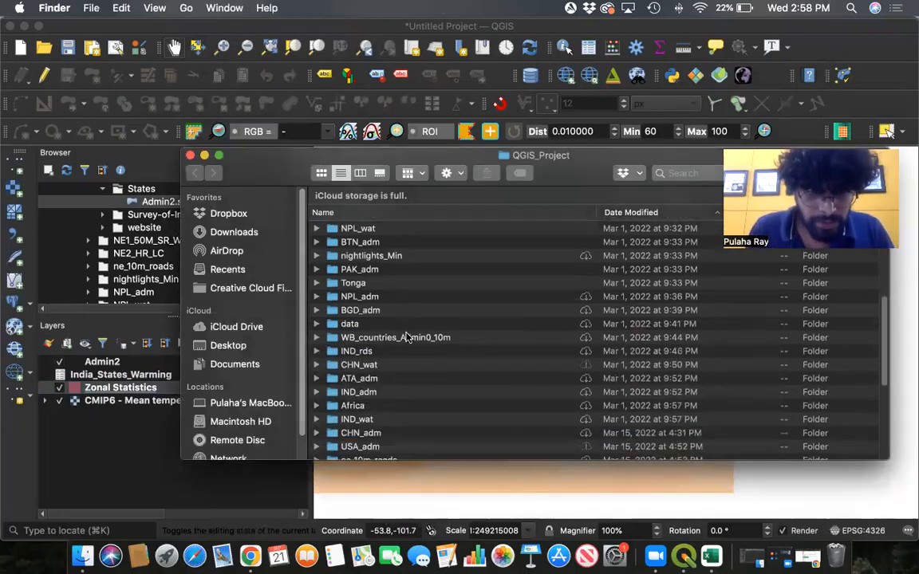
scroll(406, 337, down, 10)
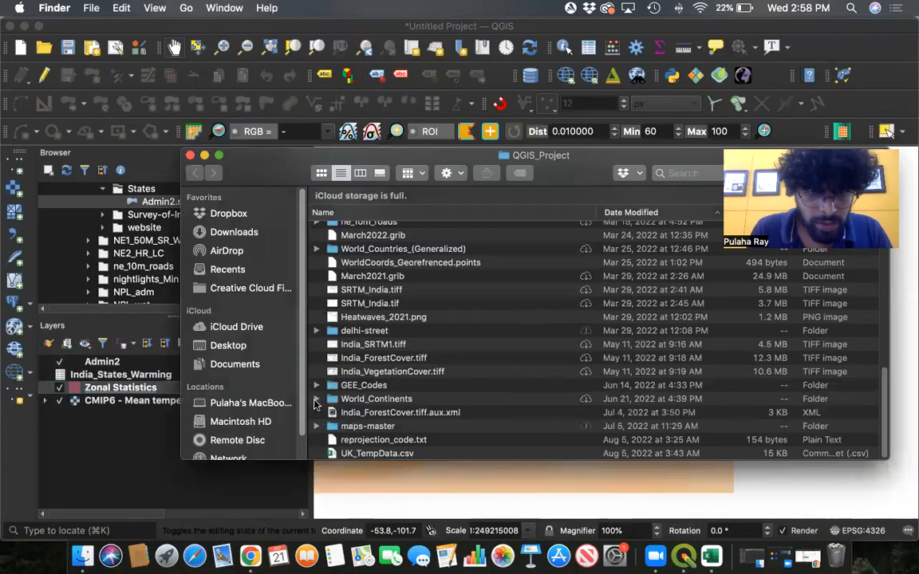
click(317, 399)
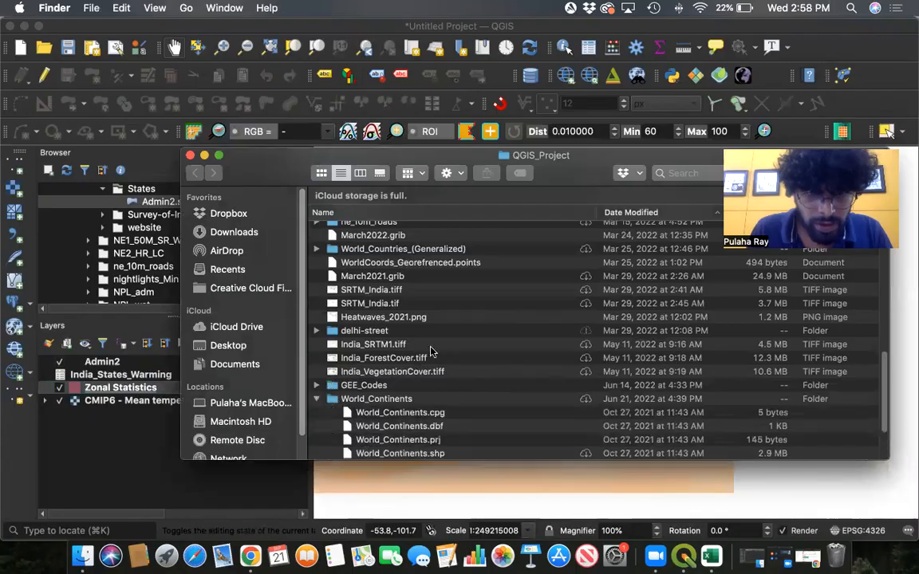
click(317, 399)
scroll(370, 351, up, 1)
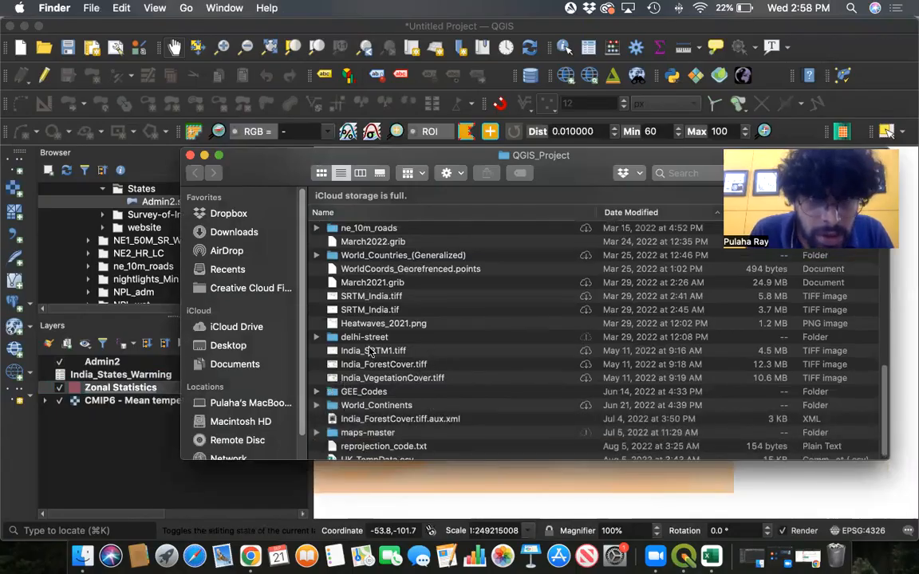
click(317, 254)
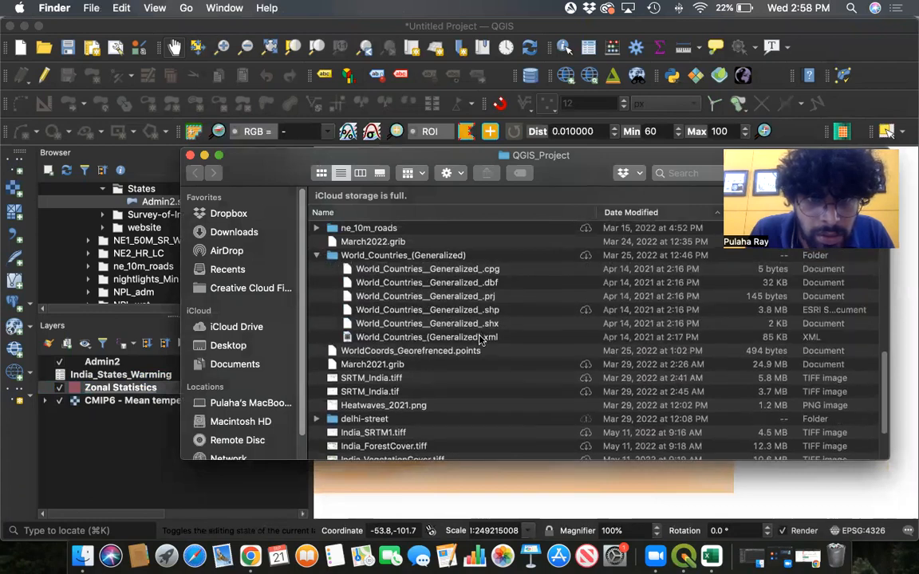
scroll(481, 339, up, 3)
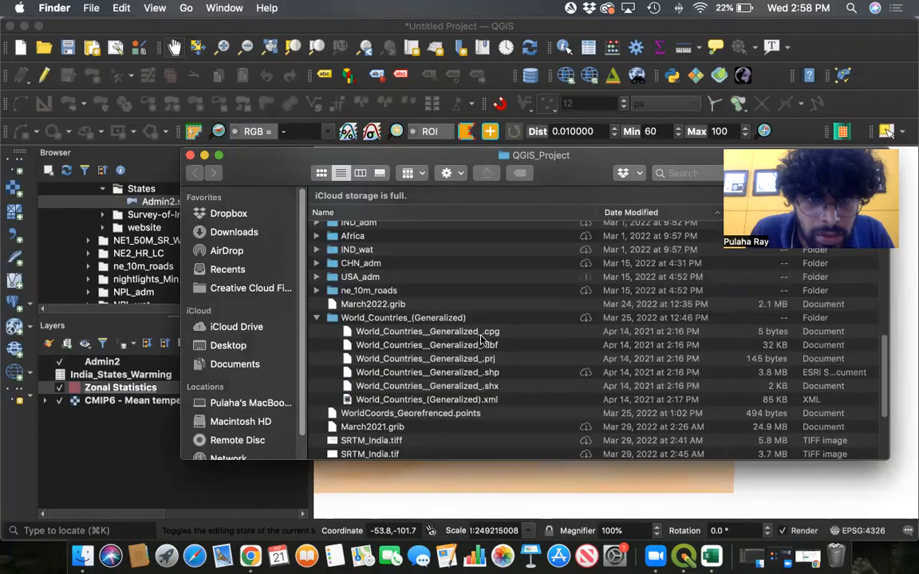
scroll(431, 343, up, 1)
click(318, 328)
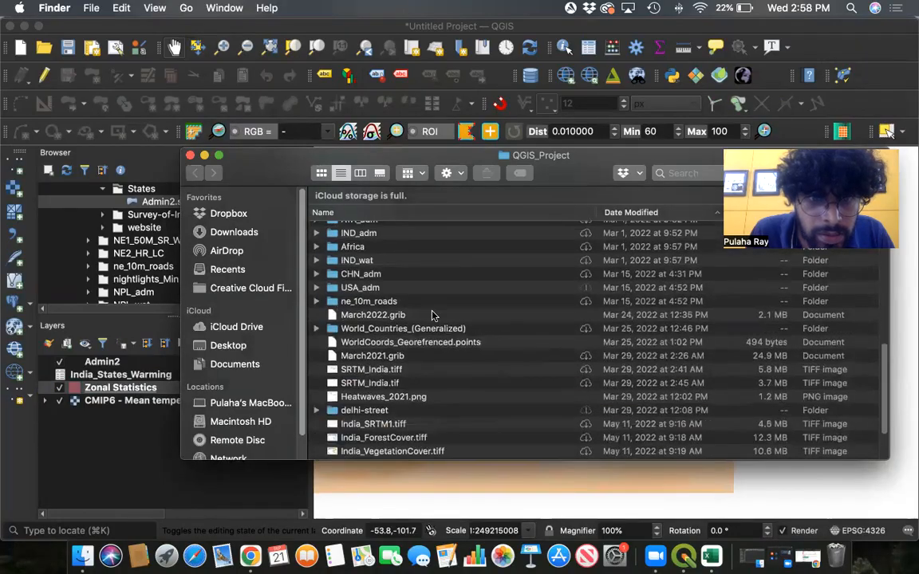
scroll(434, 314, up, 6)
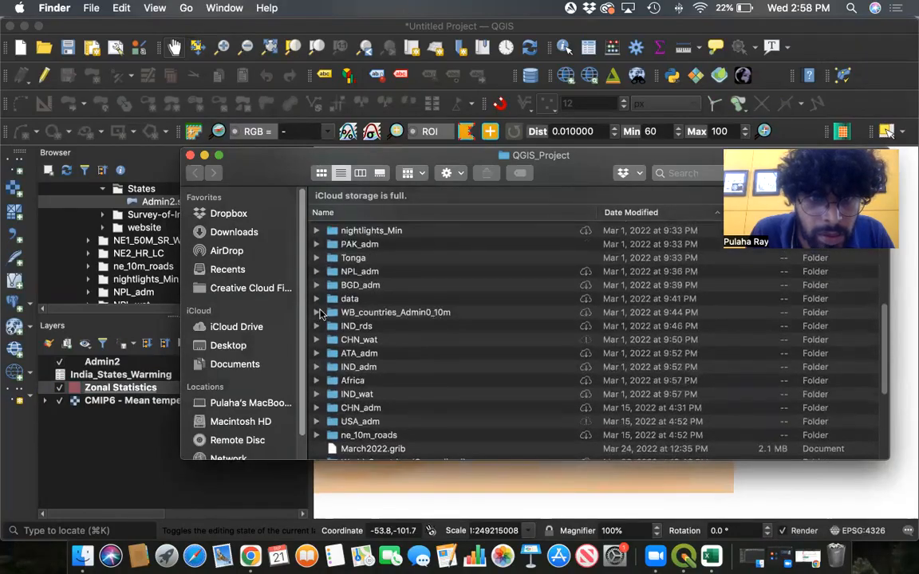
click(318, 312)
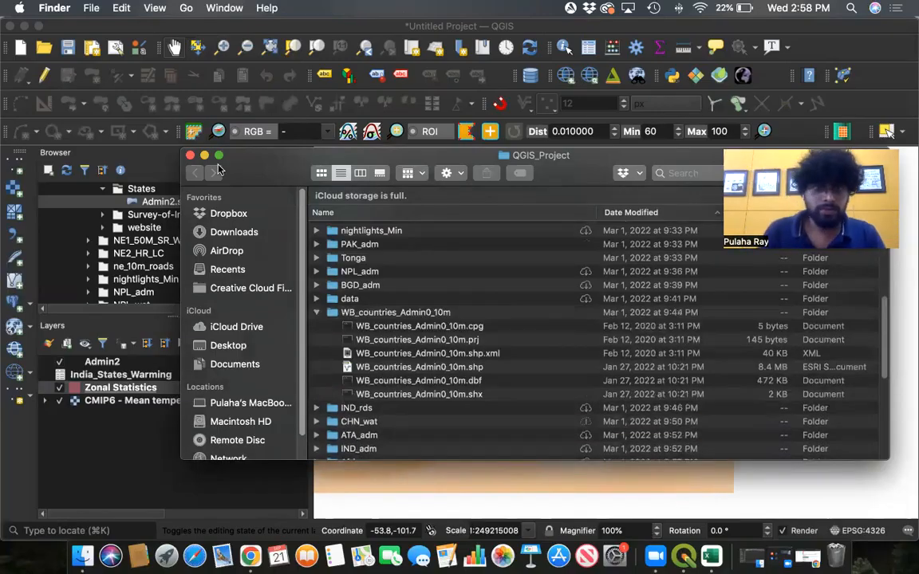
click(205, 157)
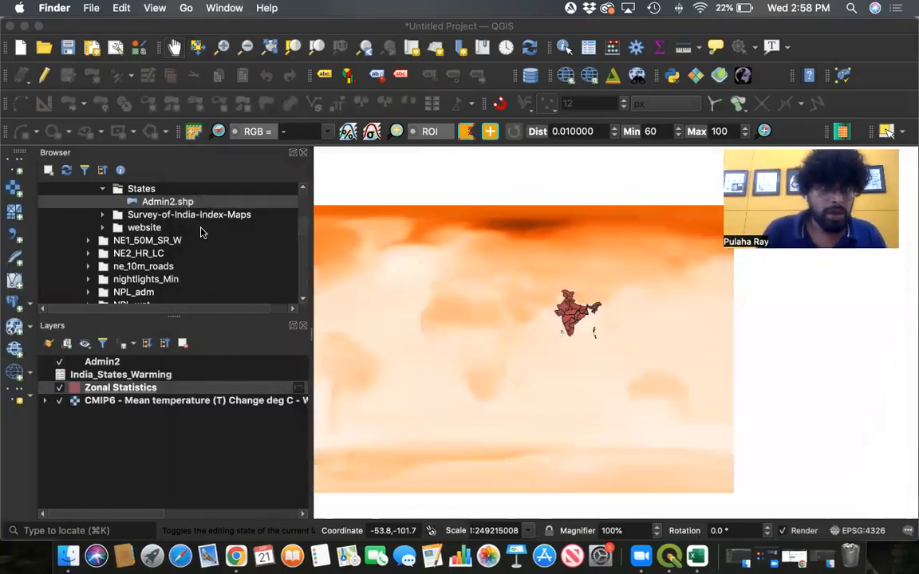
- Add WB_countries_Admin0_10m.shp from the Browser panel to the project's layers
scroll(201, 232, up, 3)
scroll(171, 250, up, 3)
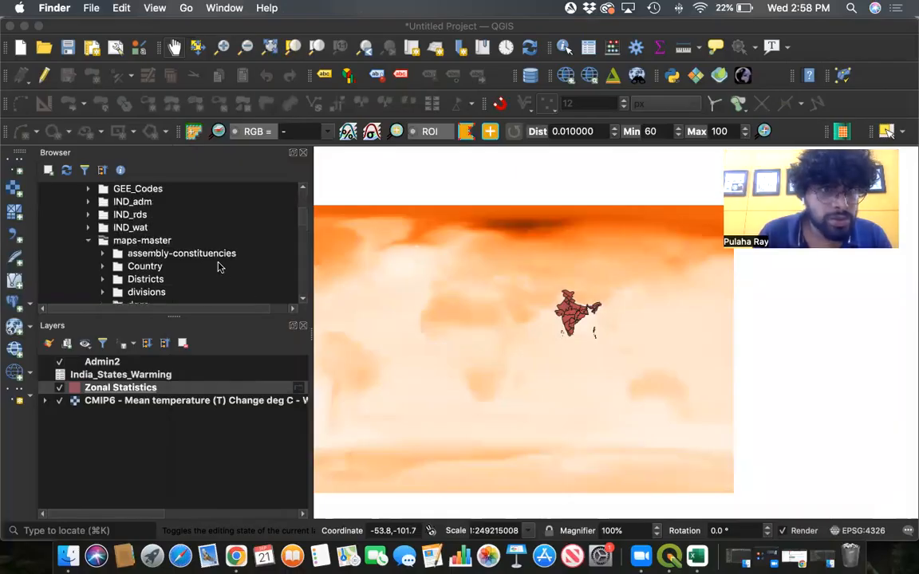
scroll(219, 266, down, 8)
scroll(219, 266, up, 1)
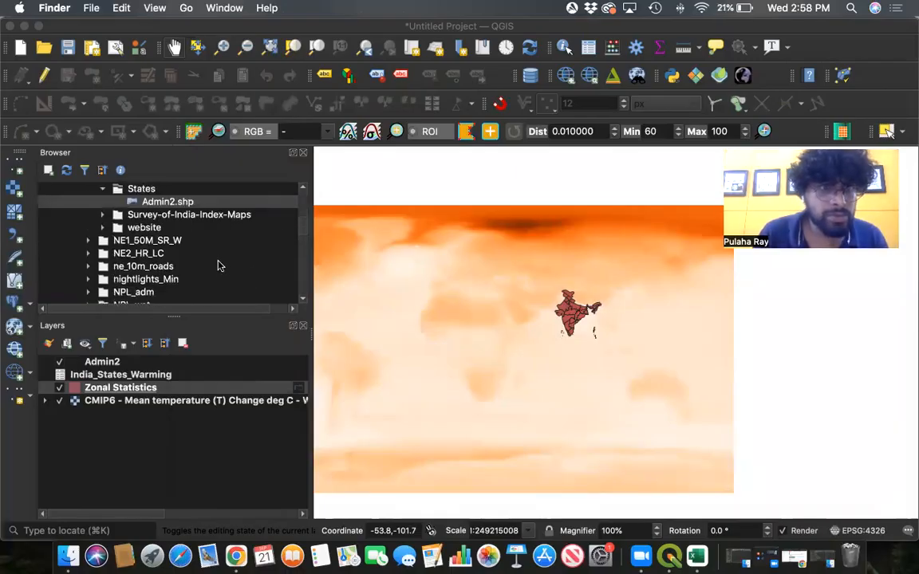
scroll(220, 266, down, 5)
scroll(184, 236, down, 3)
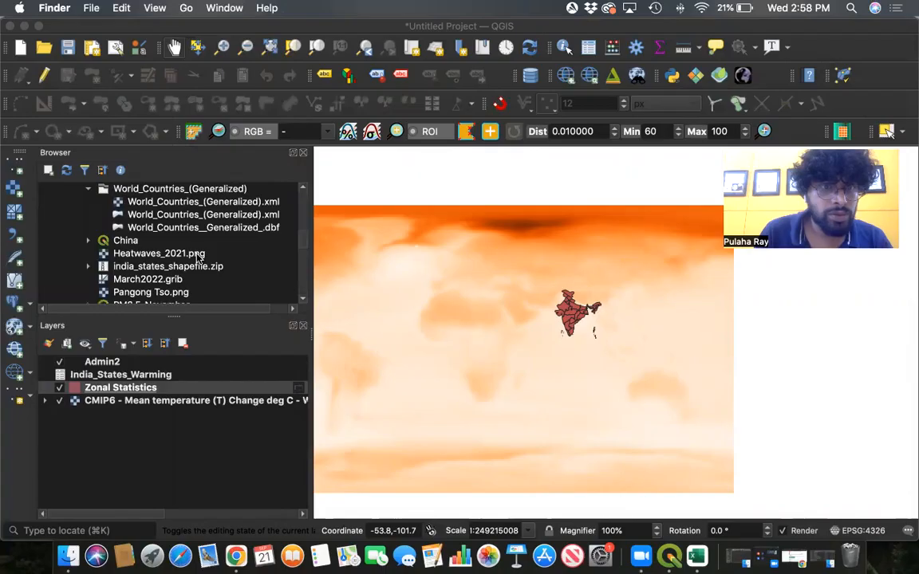
scroll(150, 216, up, 2)
click(69, 175)
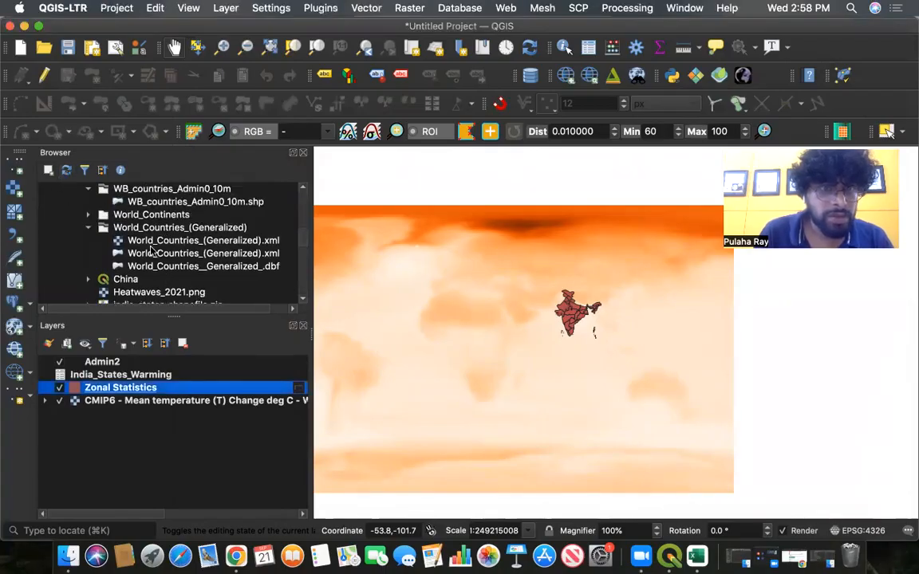
scroll(223, 211, up, 3)
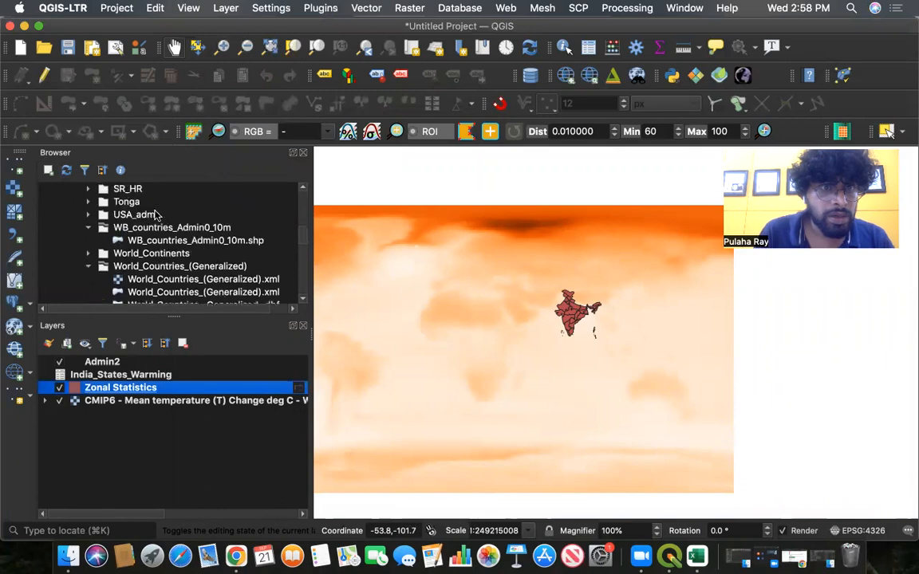
click(205, 242)
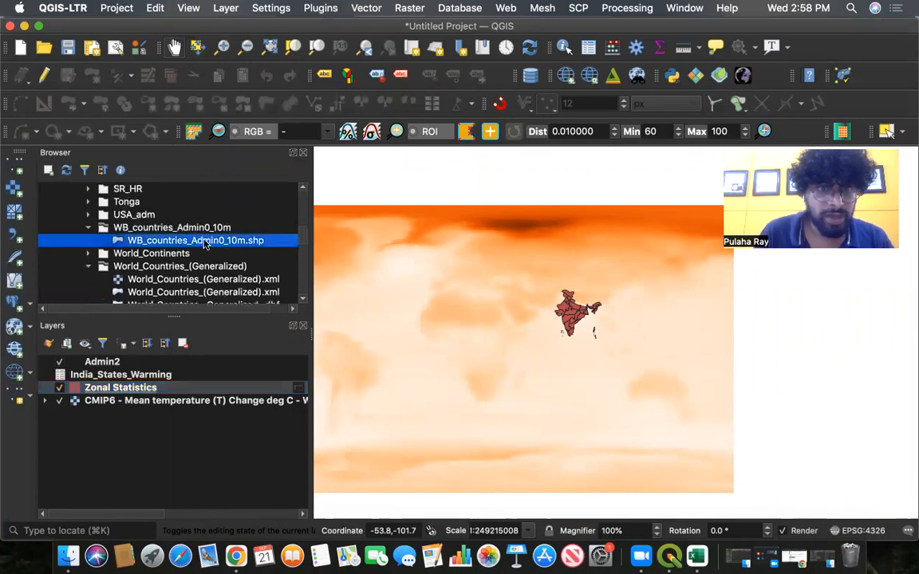
drag(205, 244, 137, 361)
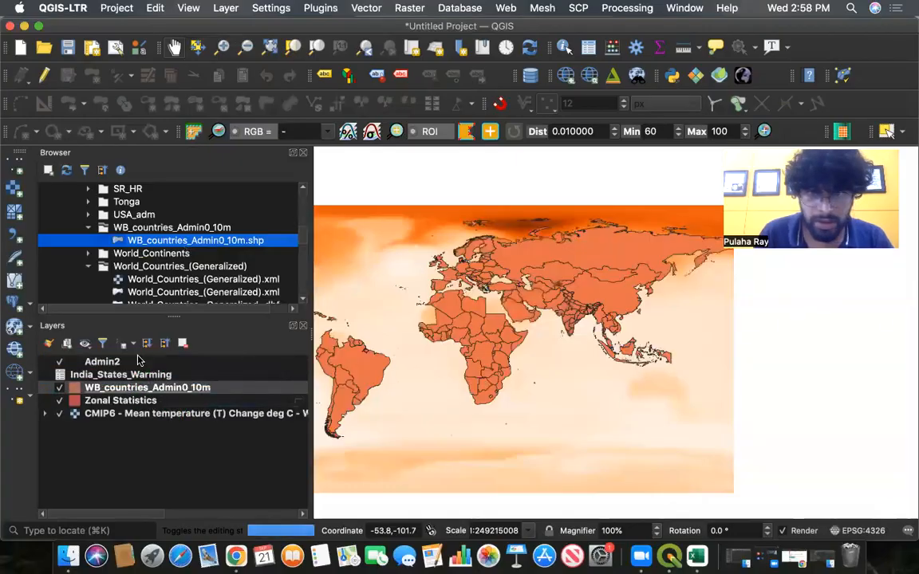
- Hide the Zonal Statistics layer and keep the WB_countries_Admin0_10m layer visible on the map
click(60, 402)
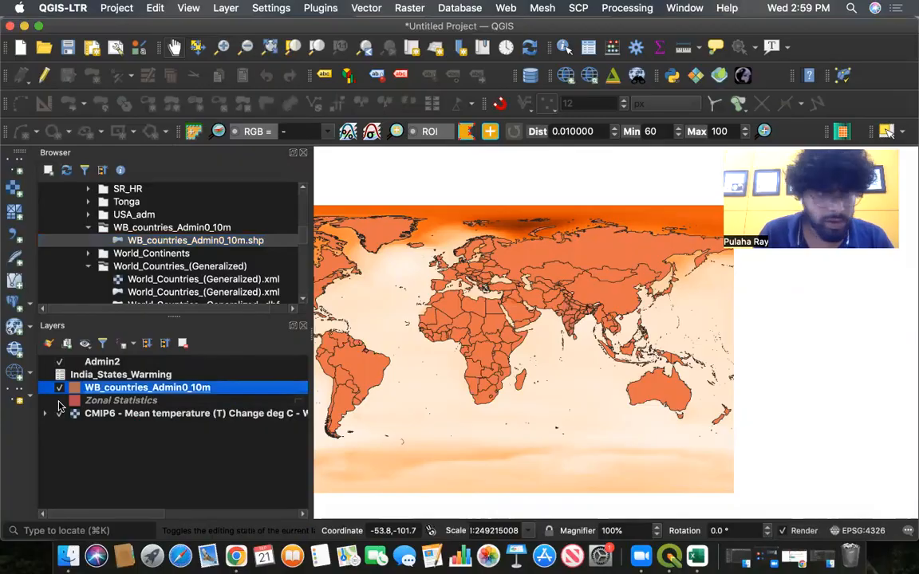
click(154, 402)
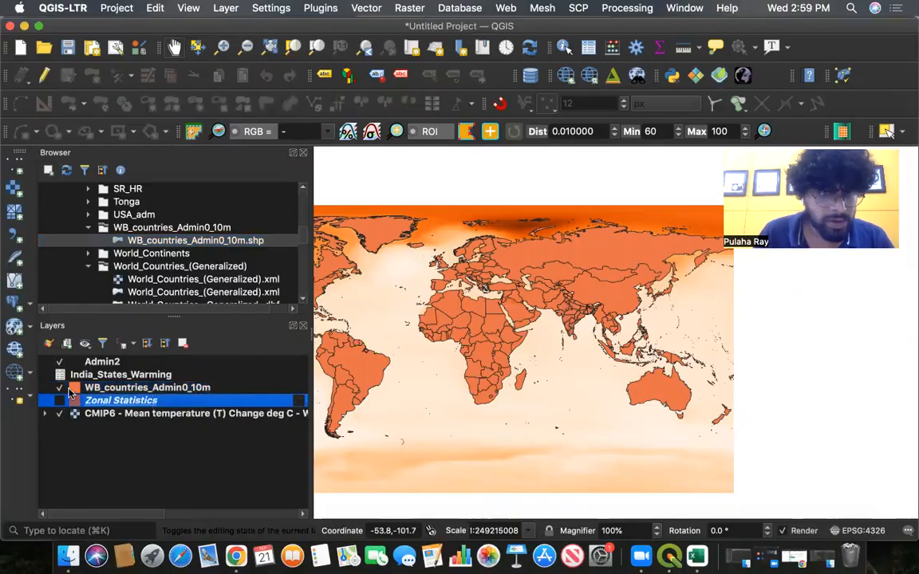
click(60, 389)
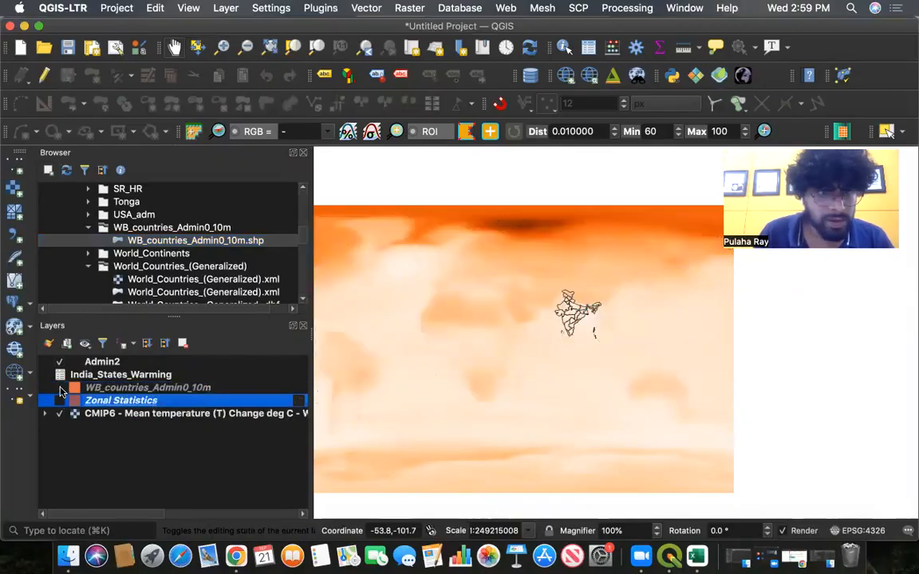
click(60, 388)
click(191, 389)
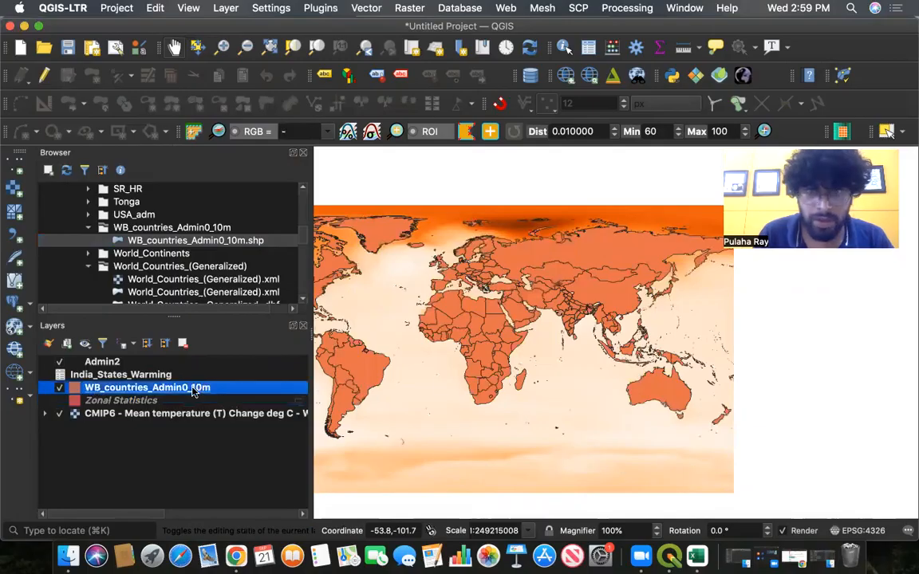
drag(793, 345, 831, 342)
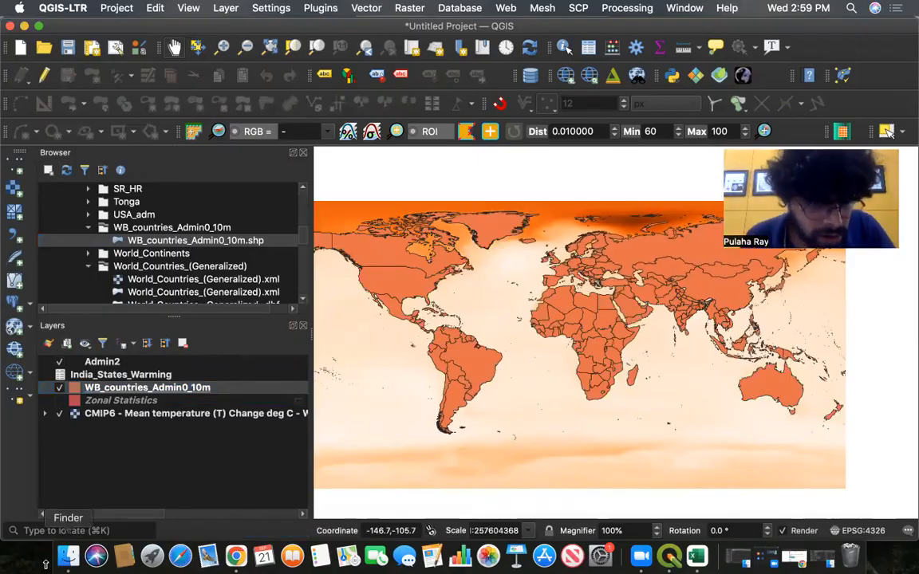
- Open the Downloads folder in Finder, scroll through its files, and search for 10M
click(69, 557)
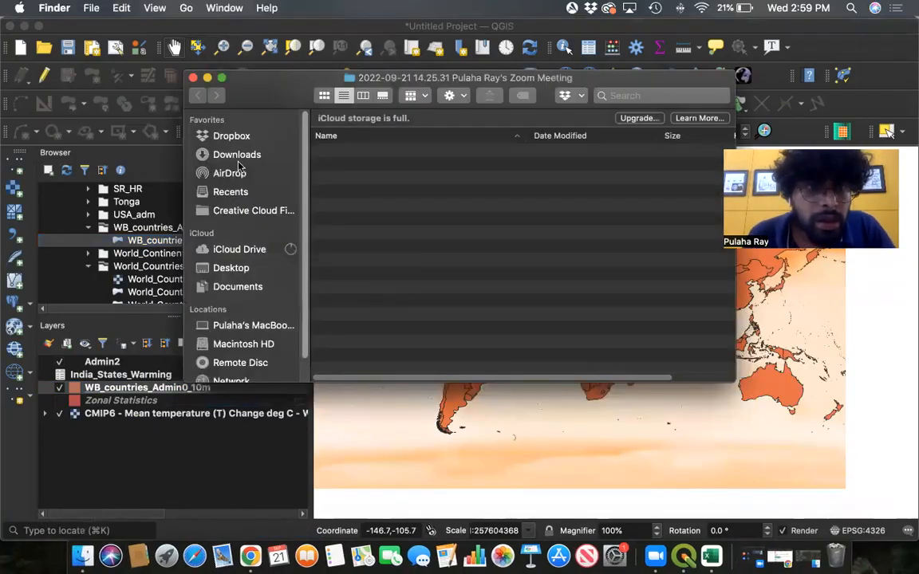
click(239, 159)
scroll(540, 250, down, 10)
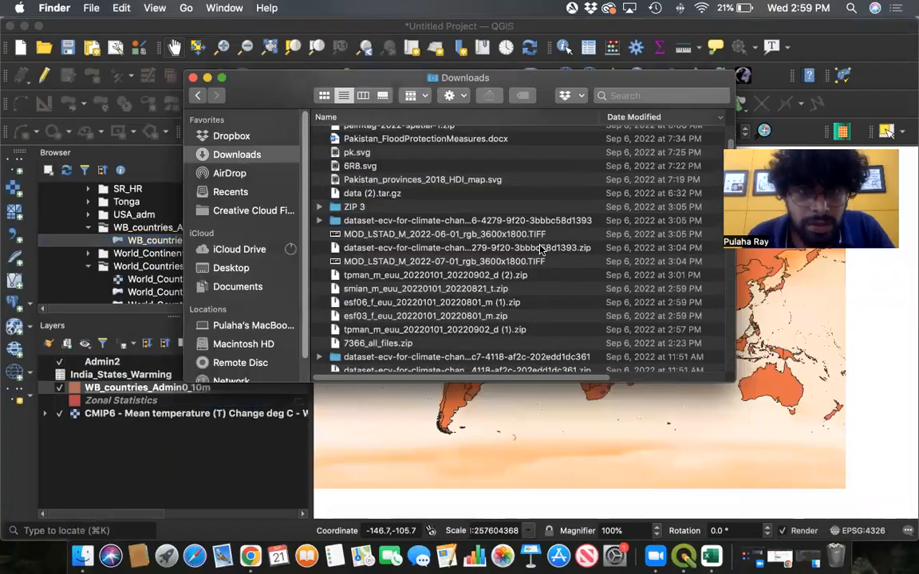
scroll(539, 250, down, 5)
scroll(540, 250, down, 10)
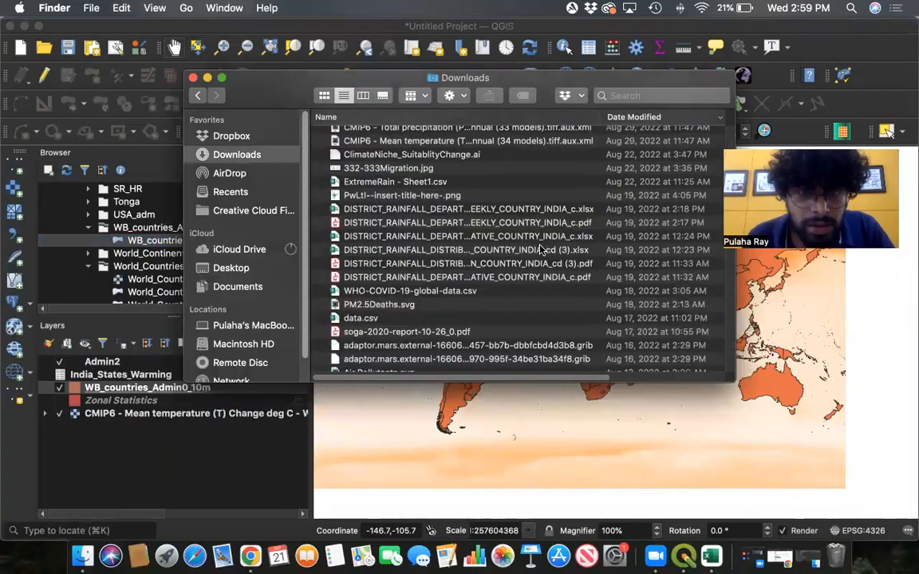
scroll(540, 250, down, 3)
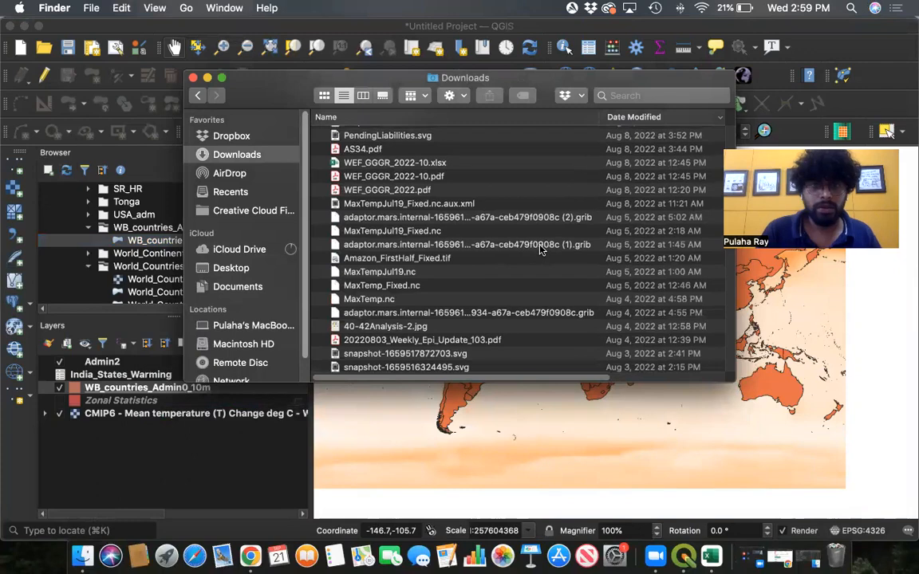
scroll(539, 250, down, 6)
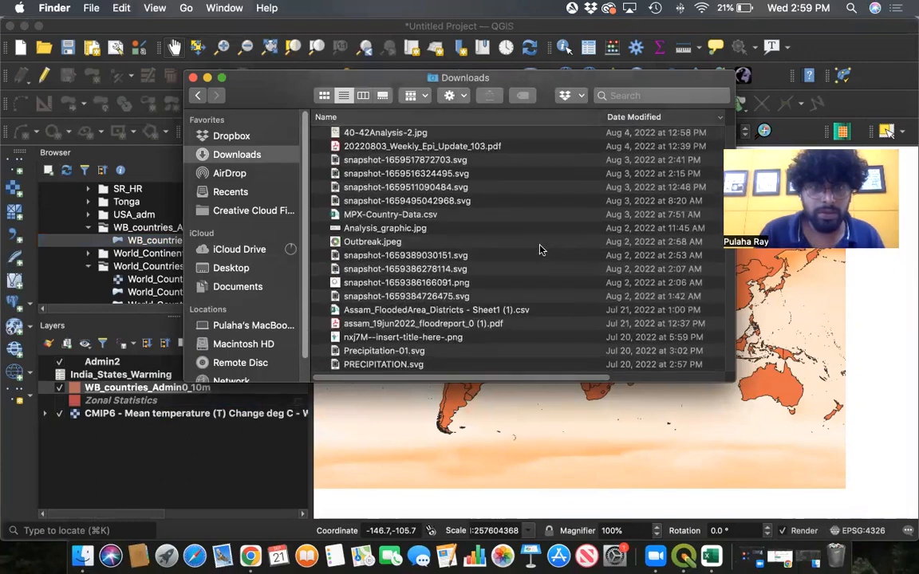
scroll(539, 250, down, 4)
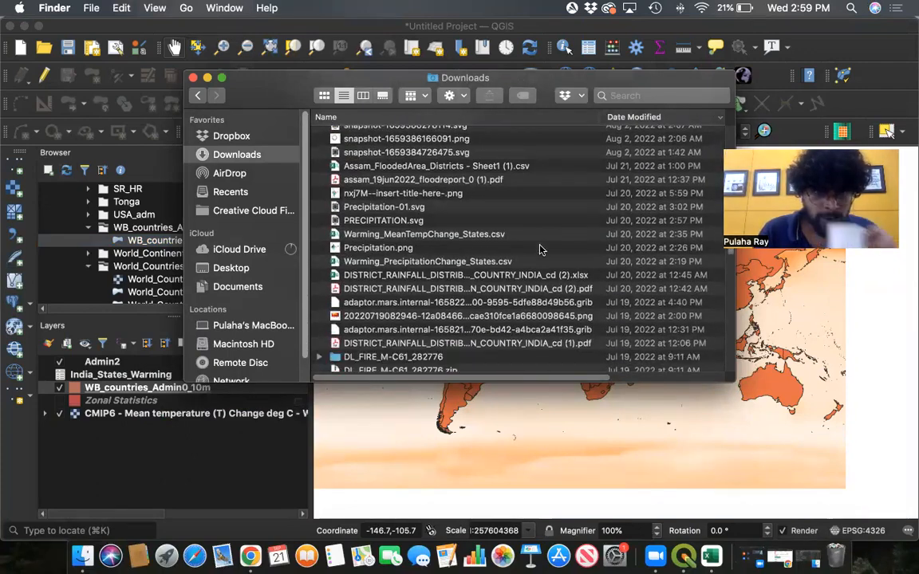
scroll(540, 249, down, 2)
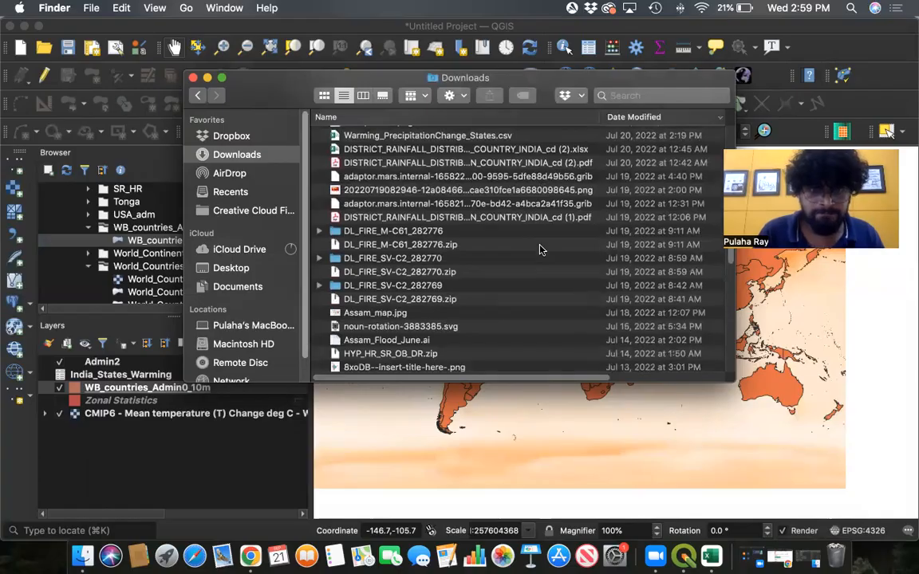
scroll(539, 249, down, 3)
scroll(539, 250, down, 5)
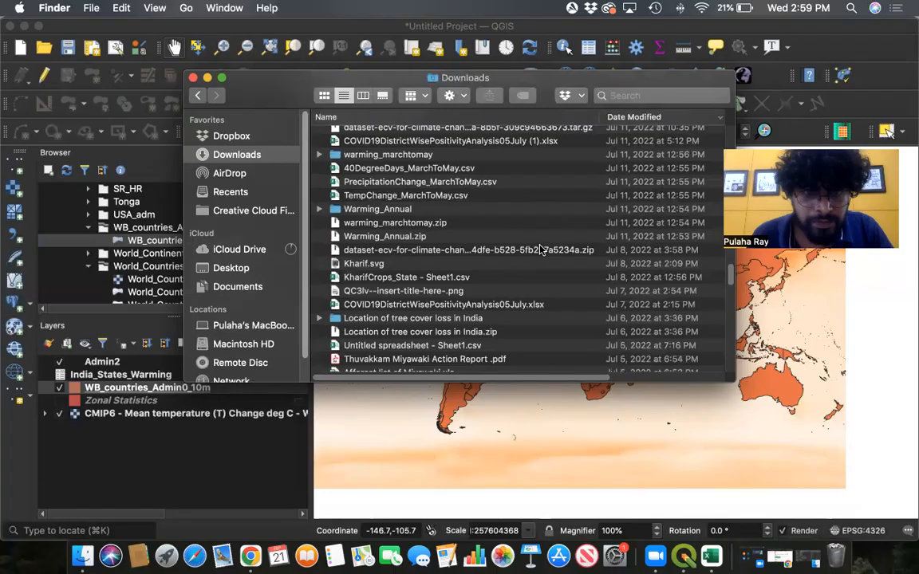
scroll(540, 250, down, 3)
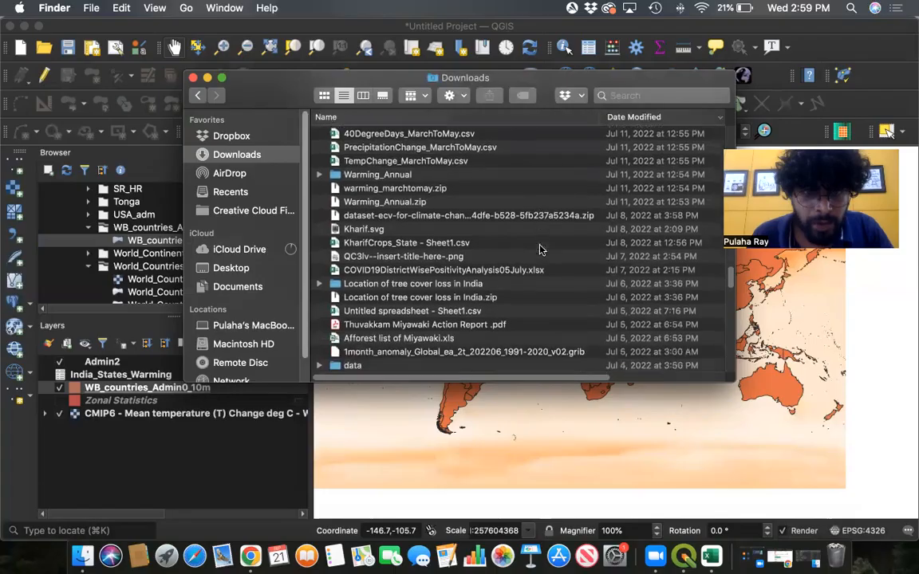
scroll(540, 250, down, 3)
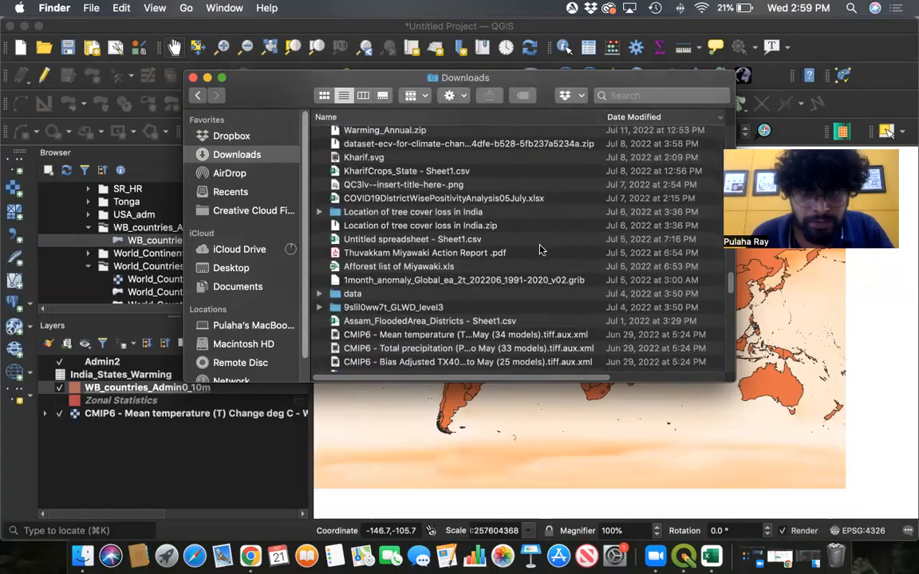
scroll(539, 250, down, 5)
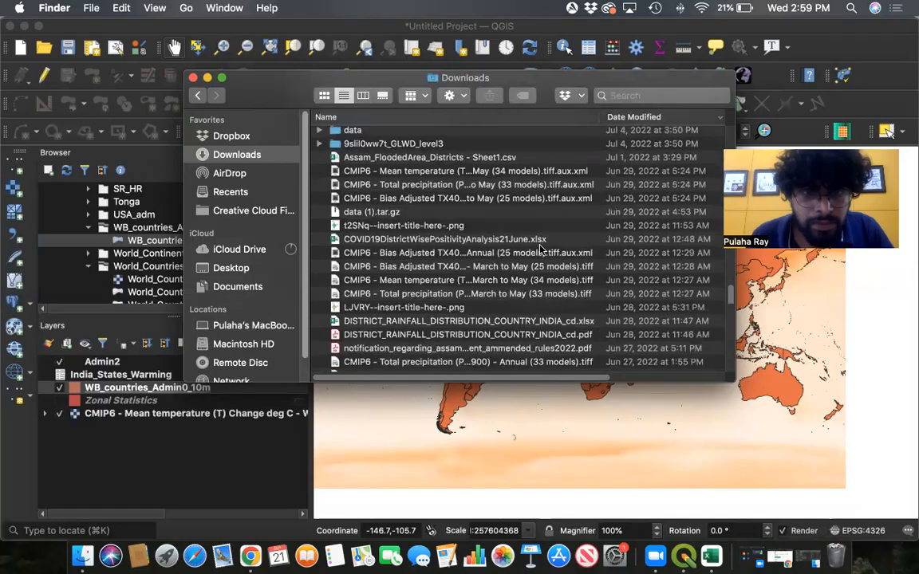
scroll(541, 250, down, 3)
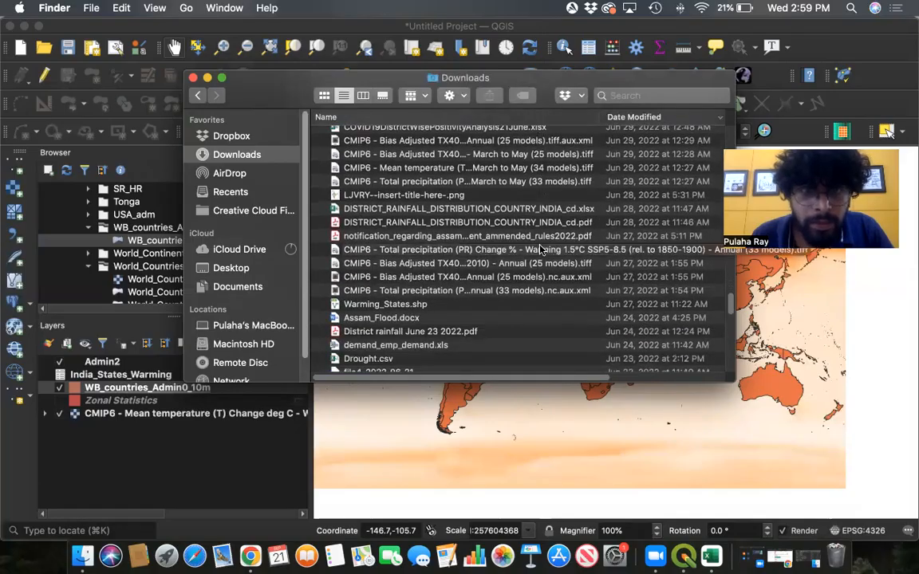
scroll(540, 250, up, 1)
click(663, 95)
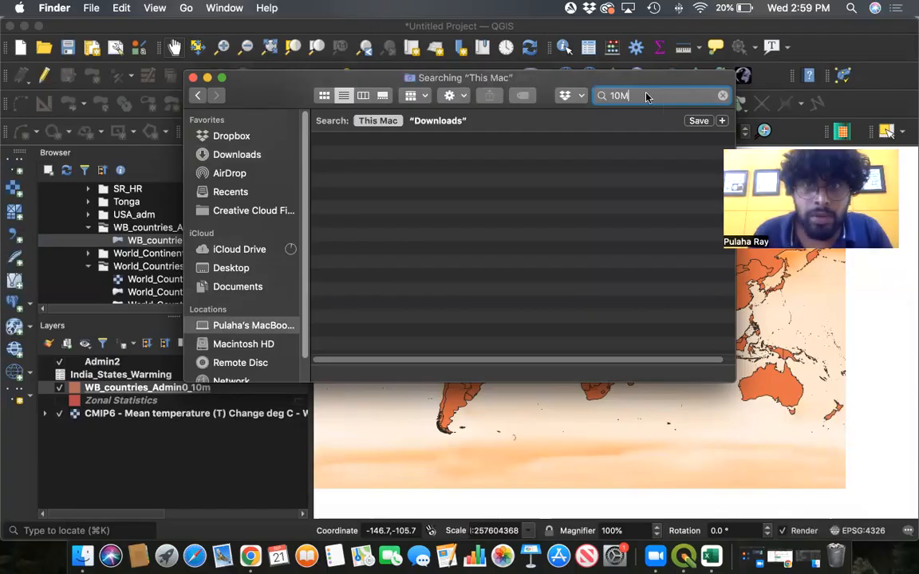
- Browse the Downloads folder's recent files in Finder, then switch to the QGIS_Project folder window
click(237, 155)
scroll(474, 216, up, 3)
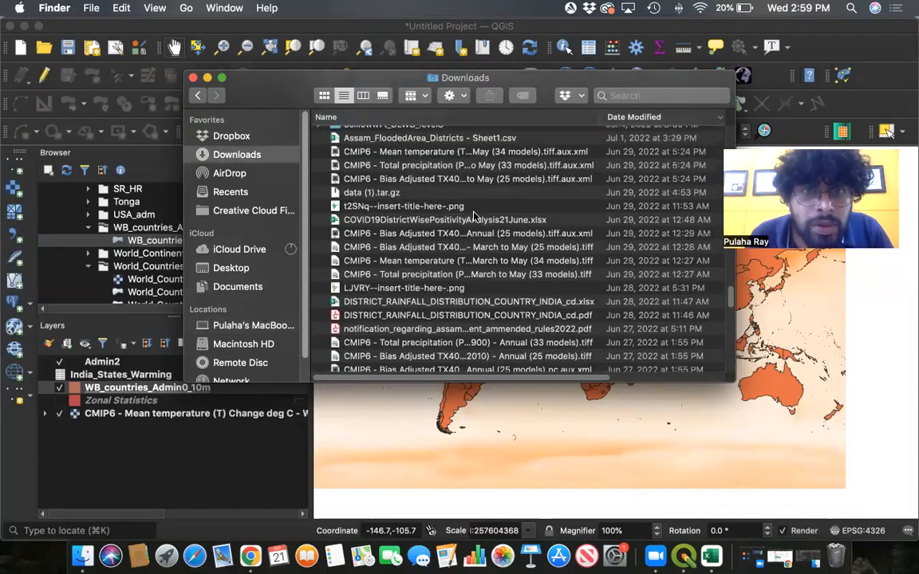
scroll(451, 183, up, 5)
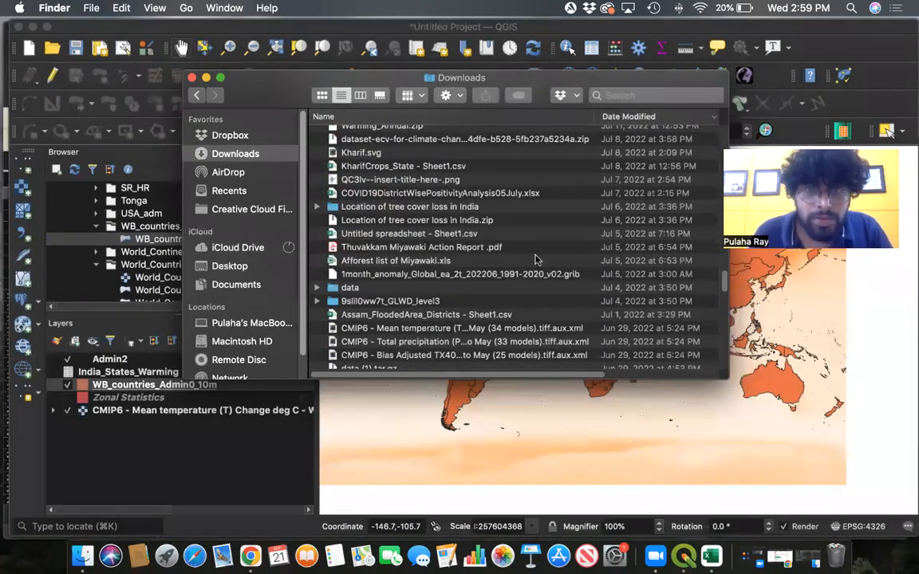
key(ctrl+Up)
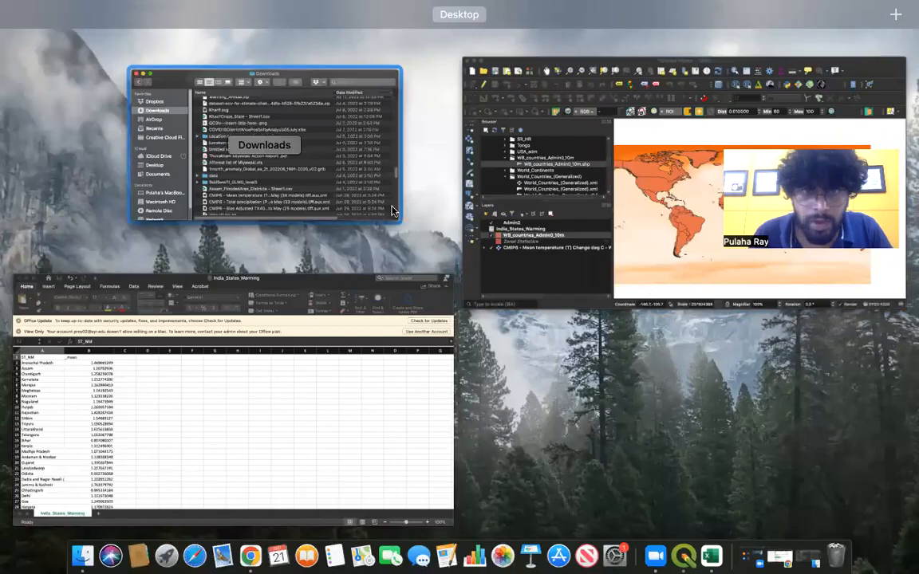
click(599, 288)
click(798, 562)
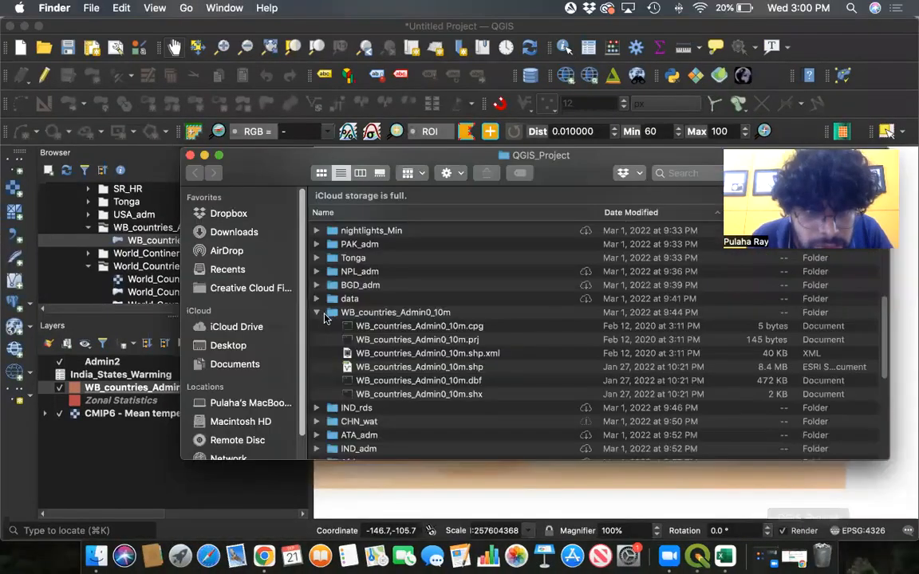
- Inspect the WB_countries_Admin0_10m and World_Countries_(Generalized) folders in QGIS_Project, selecting World_Countries__Generalized_.shp
click(343, 315)
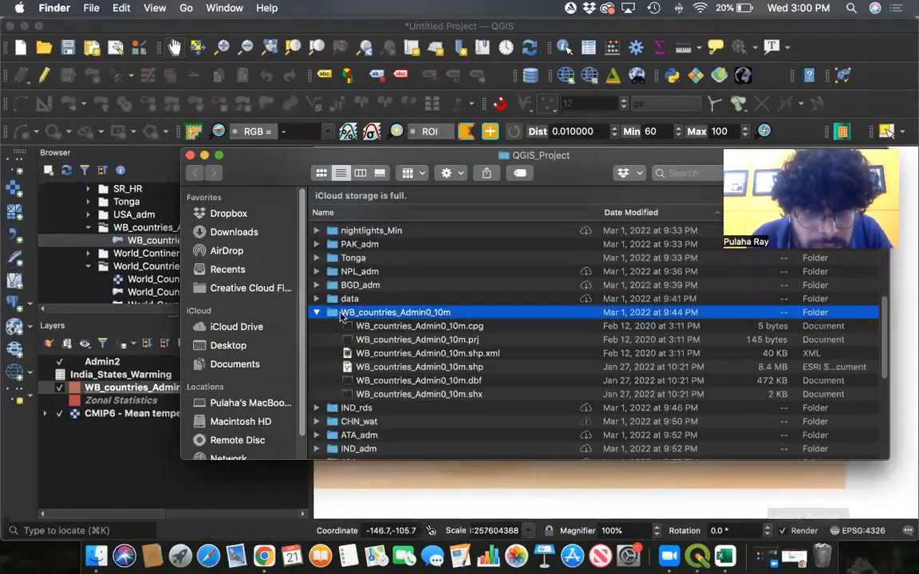
click(316, 313)
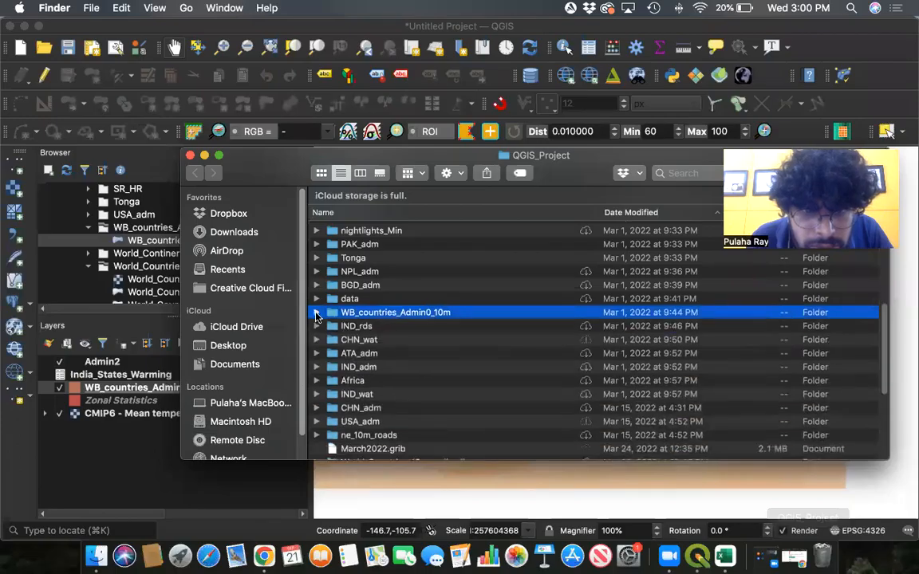
scroll(418, 313, down, 3)
scroll(437, 383, down, 2)
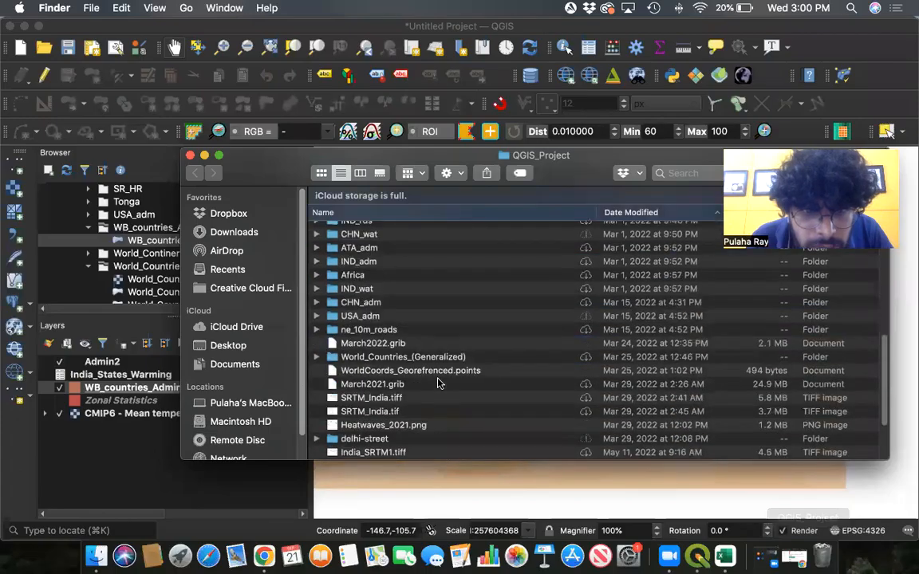
click(316, 357)
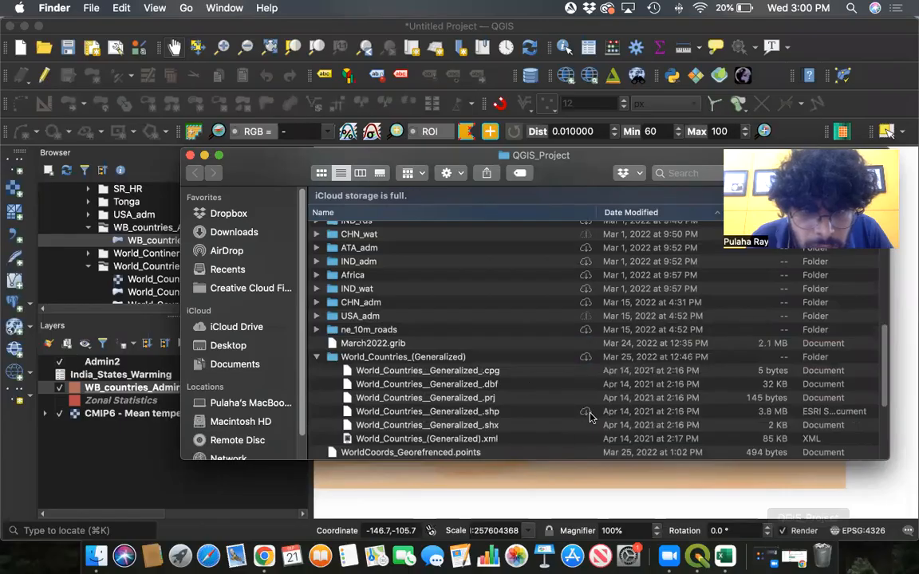
scroll(488, 342, down, 3)
scroll(491, 341, down, 4)
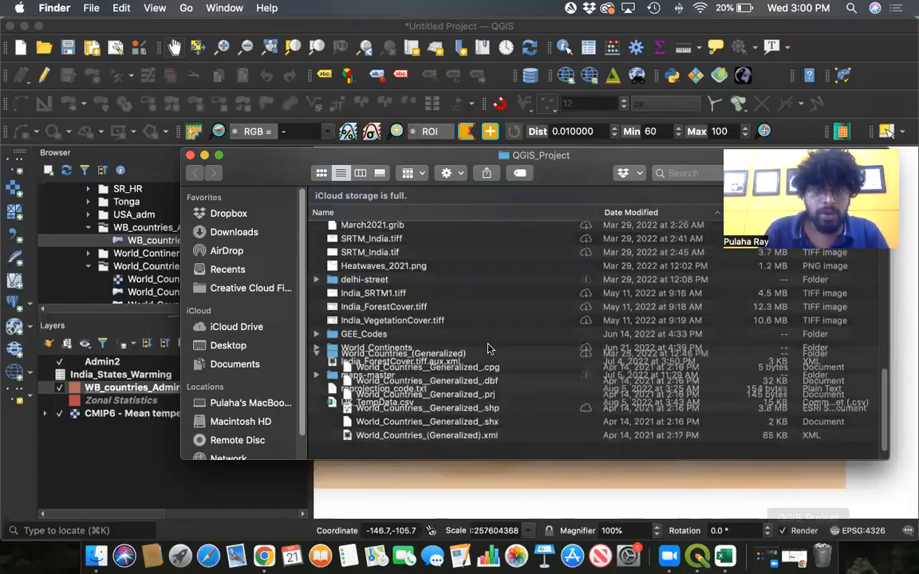
scroll(471, 336, up, 3)
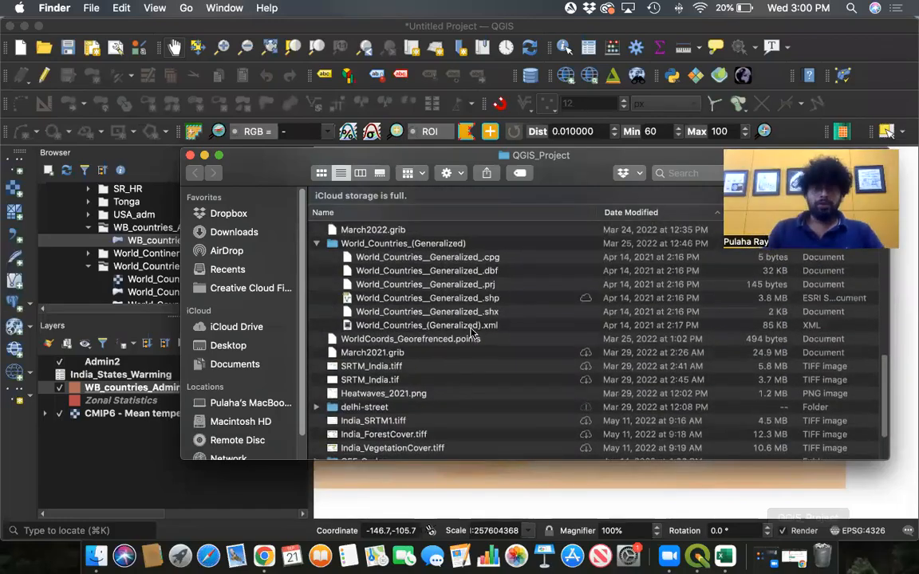
scroll(472, 335, up, 1)
click(483, 311)
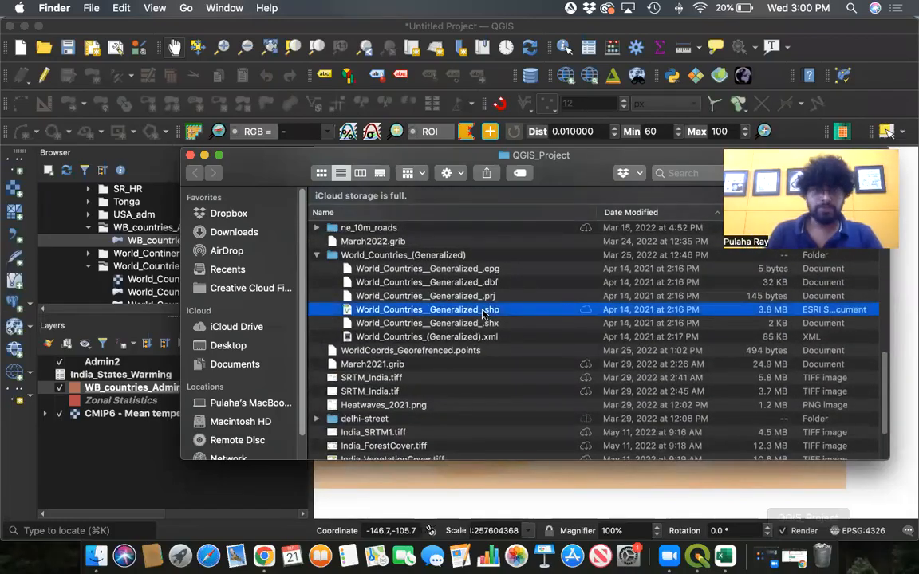
scroll(491, 335, up, 3)
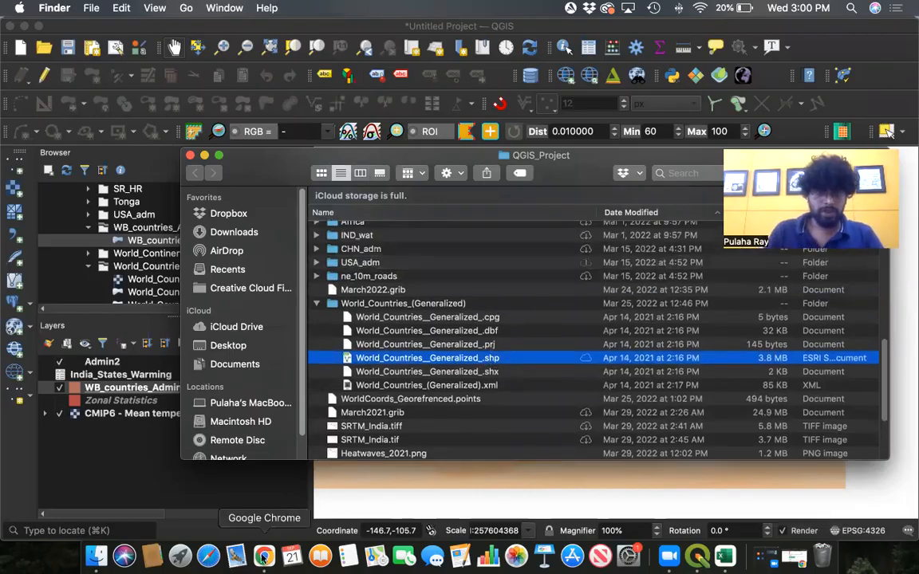
- Switch to Chrome, open a new tab and search Google for india viz
click(264, 557)
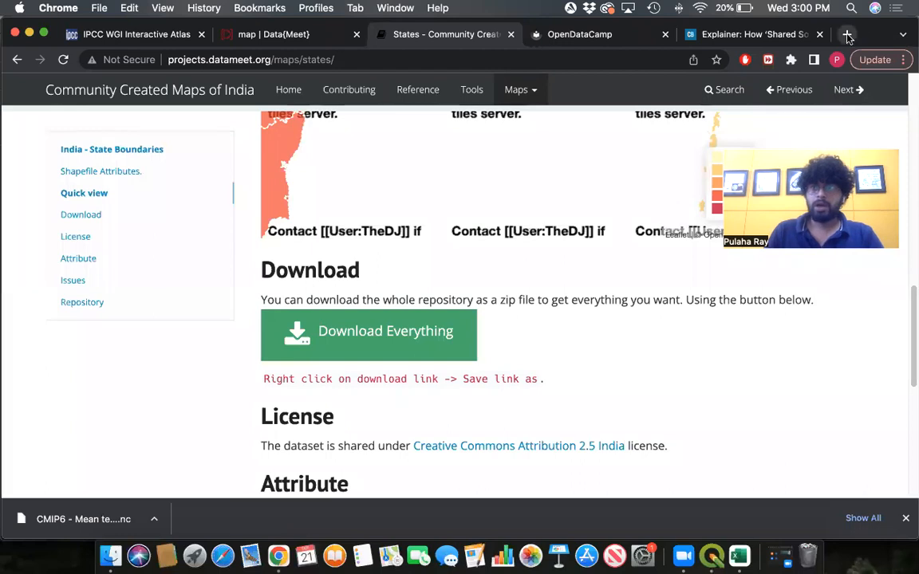
click(848, 37)
click(604, 60)
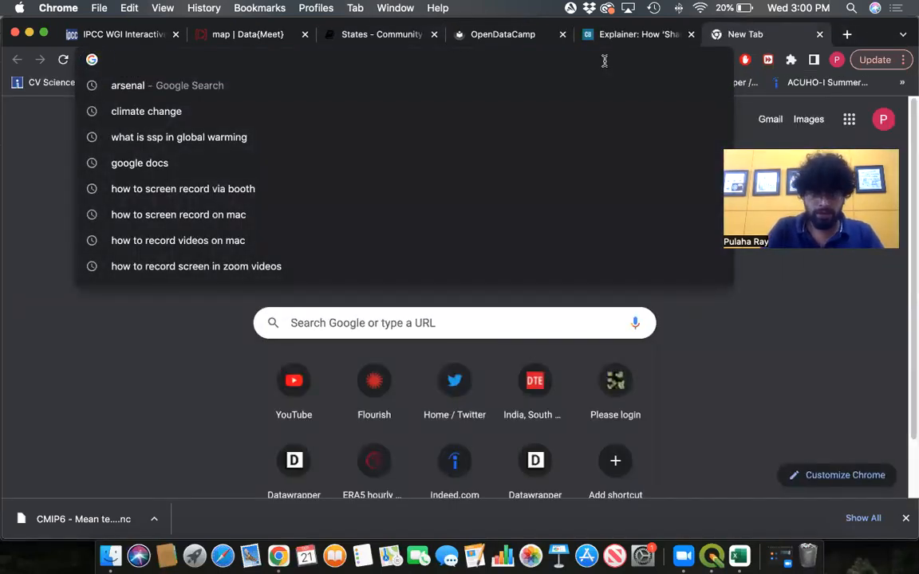
text(india)
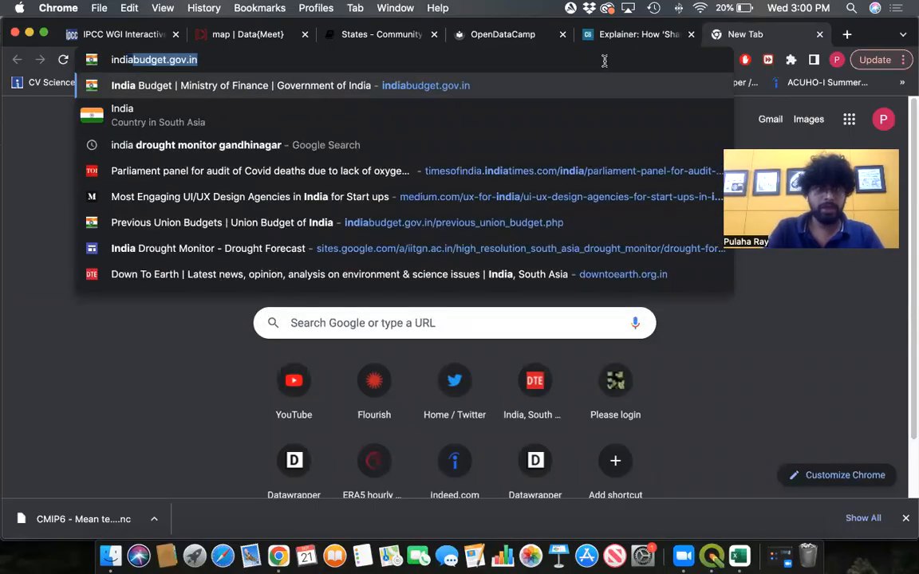
text( viz)
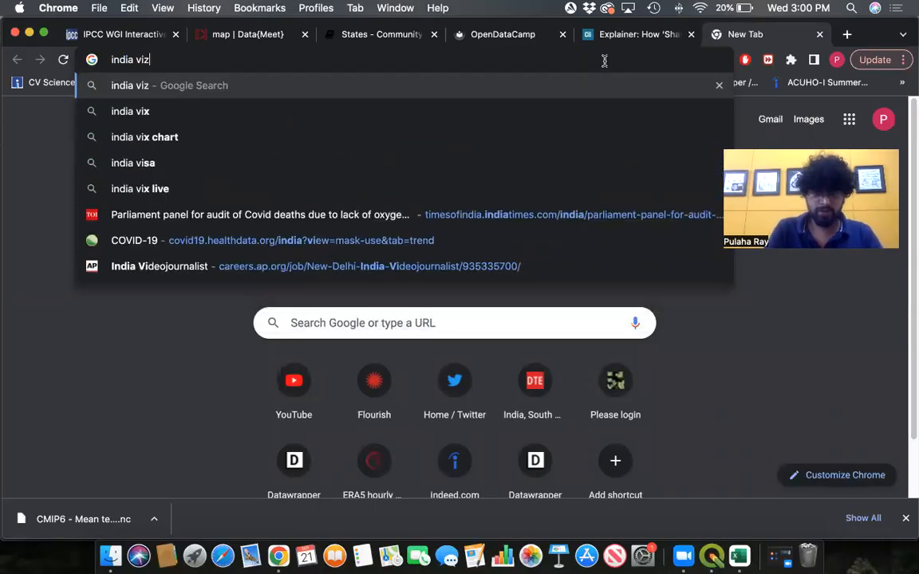
key(Return)
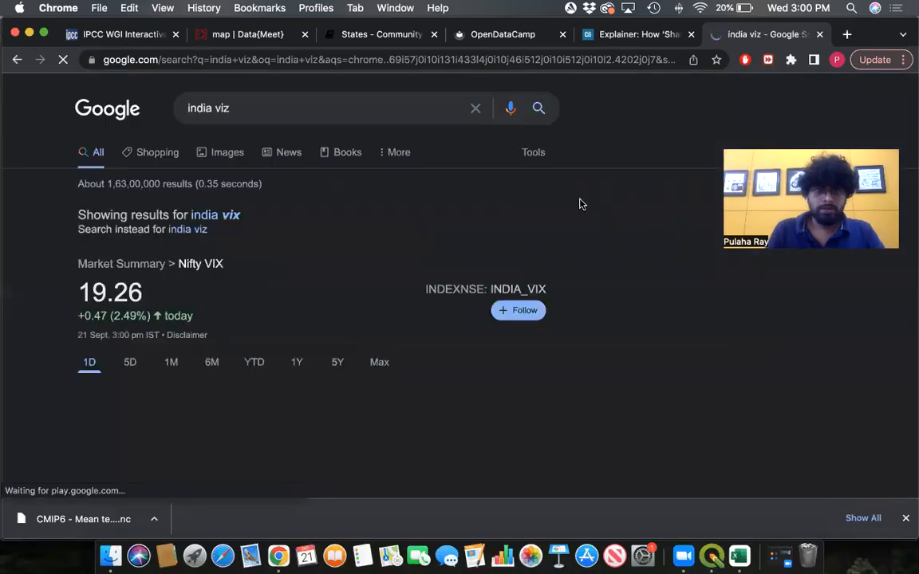
- Refine the Google search to india viz map
scroll(328, 201, down, 5)
scroll(318, 191, up, 4)
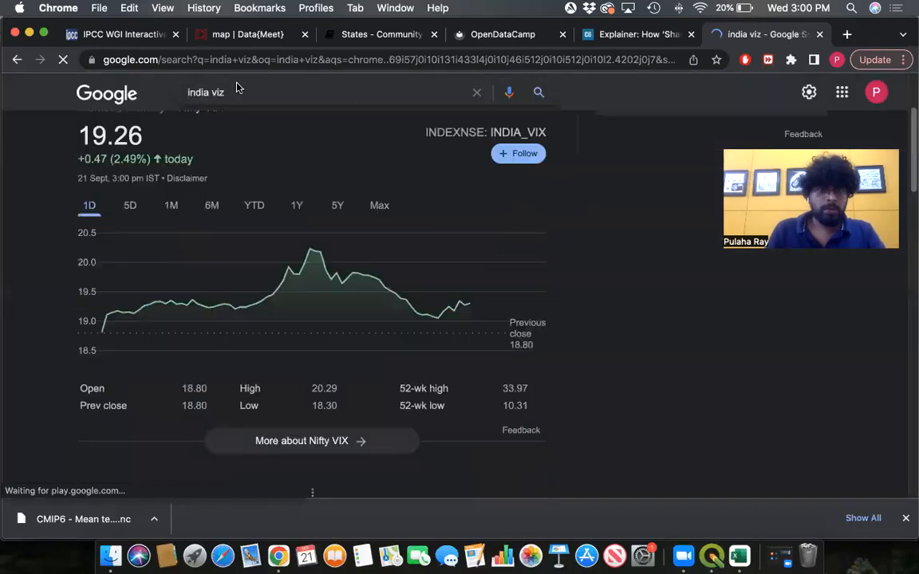
click(227, 92)
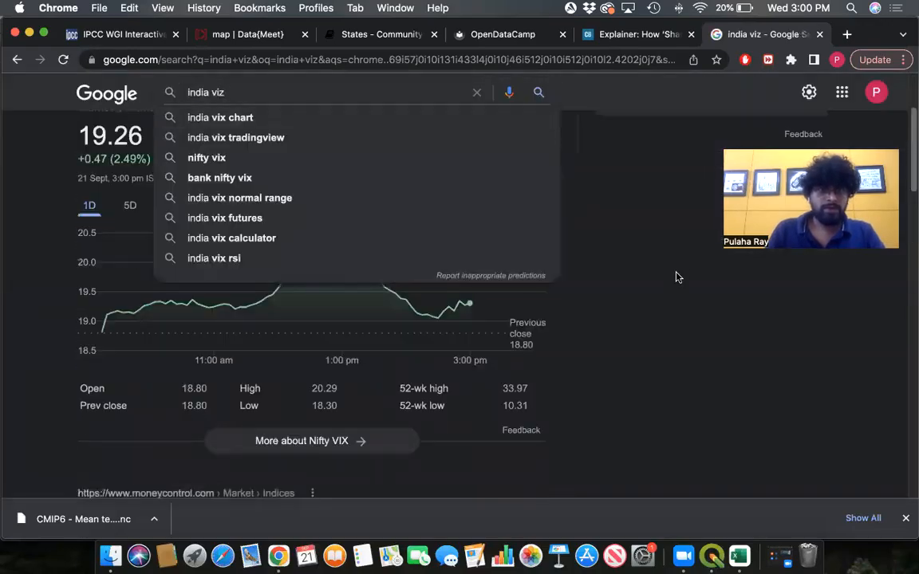
click(638, 291)
scroll(638, 291, down, 6)
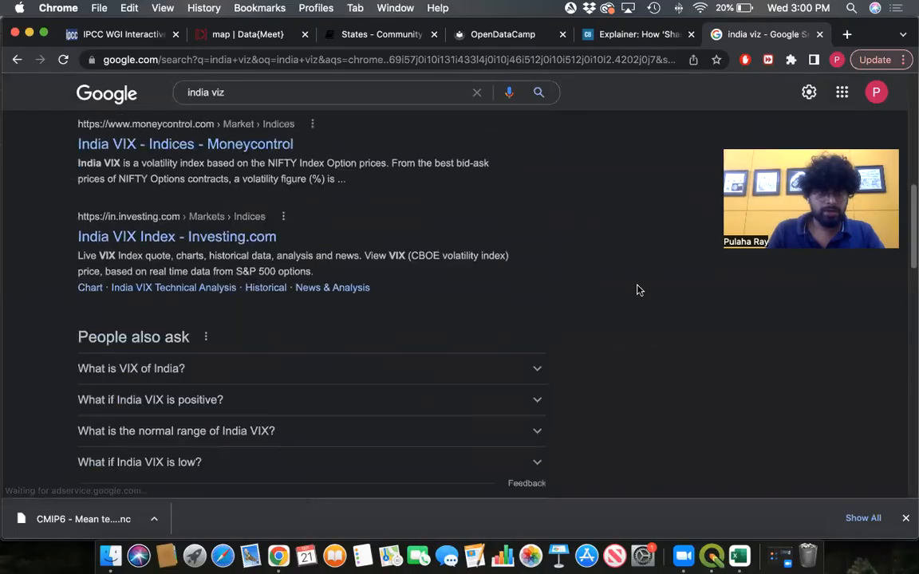
scroll(638, 291, down, 2)
scroll(639, 290, up, 8)
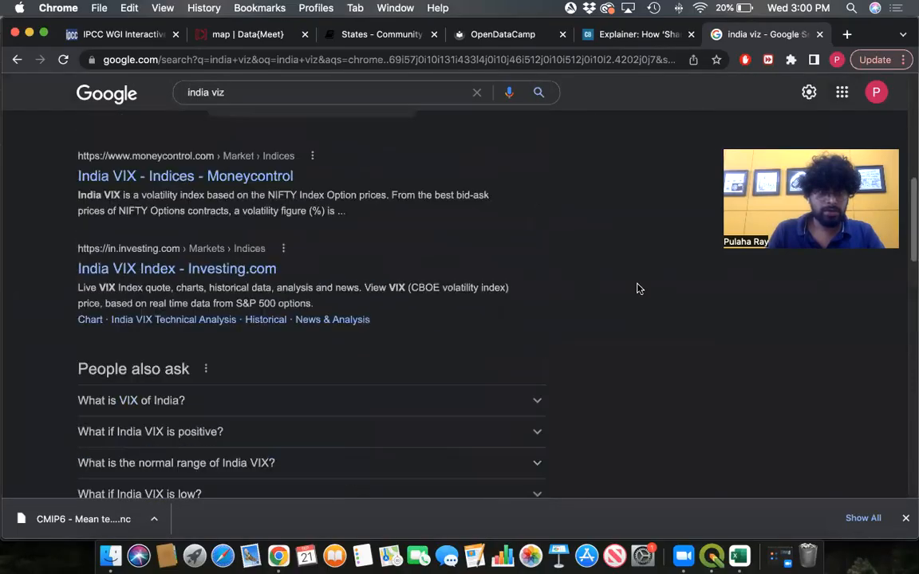
click(267, 108)
drag(268, 108, 185, 105)
text(ind)
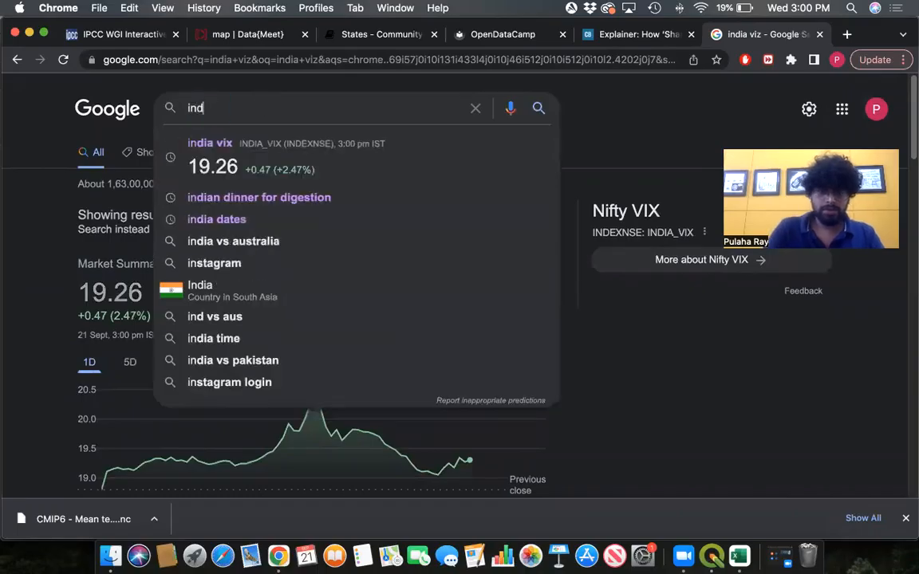
text(ia viz map)
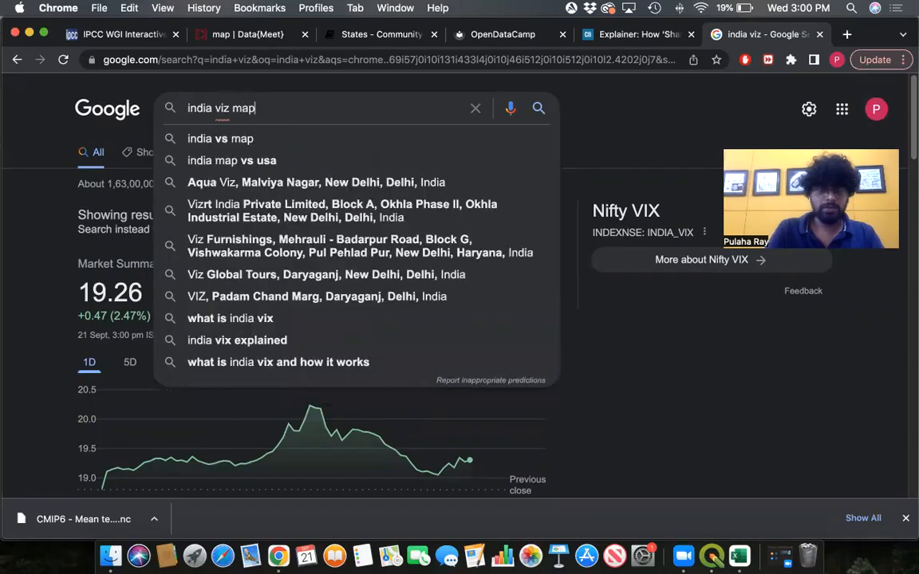
key(Return)
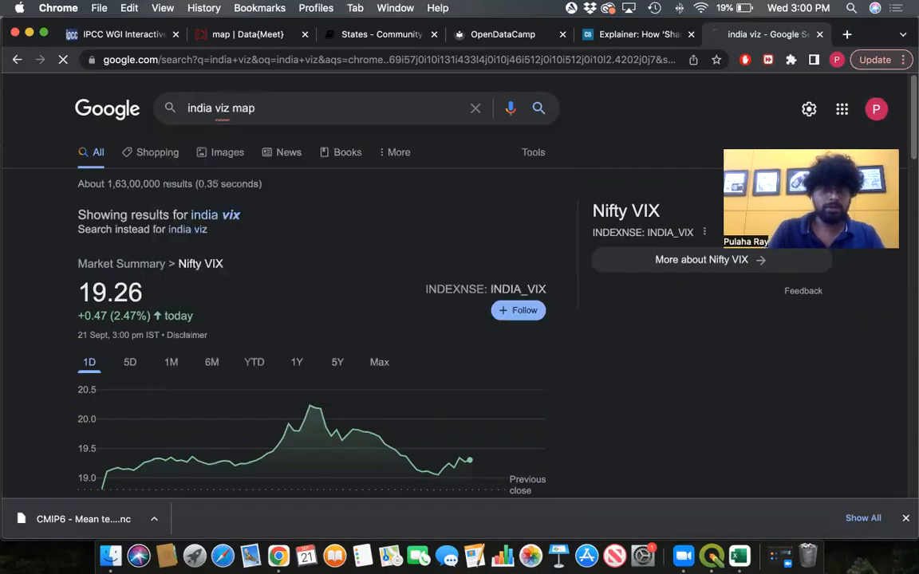
- Open the indiaviz.org search result and proceed past the privacy warning to the site
scroll(392, 213, down, 1)
scroll(392, 214, down, 5)
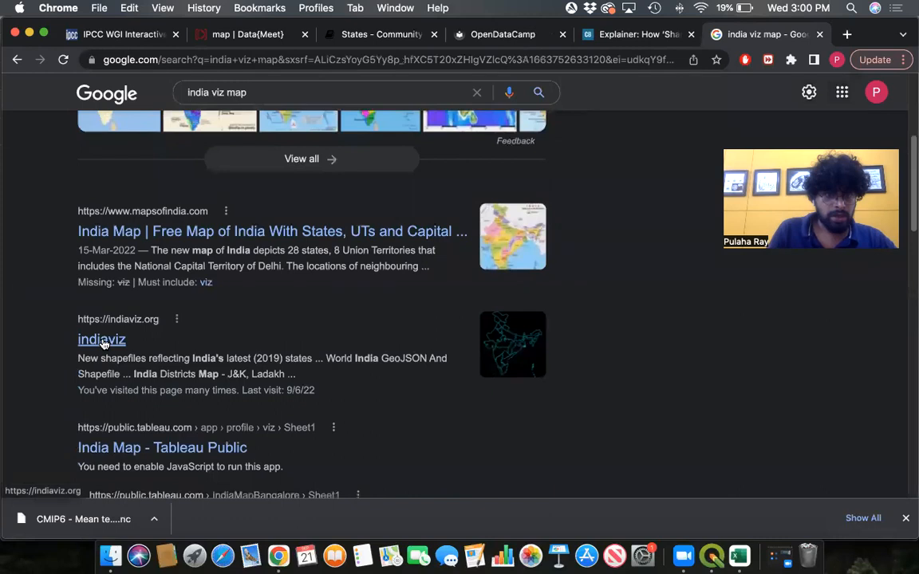
click(108, 343)
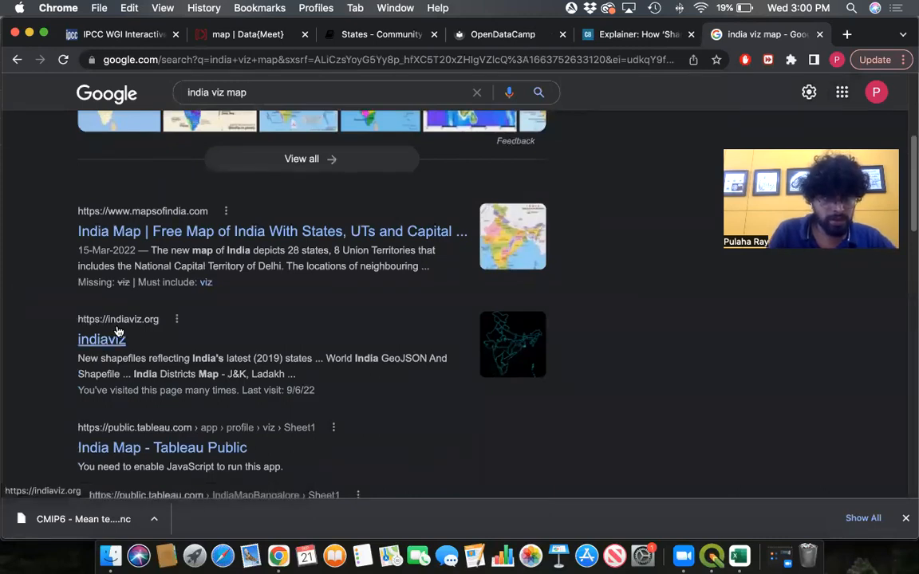
click(116, 341)
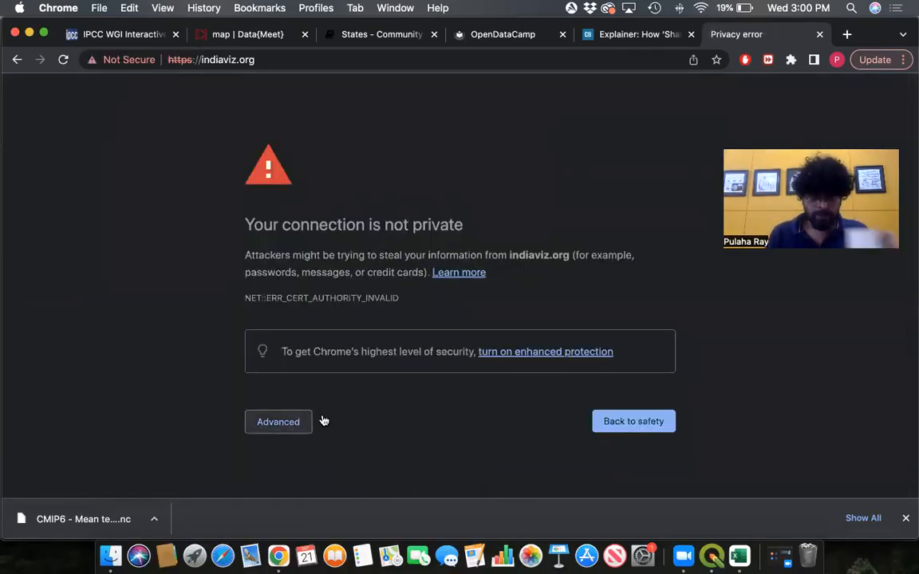
click(278, 421)
scroll(604, 364, down, 2)
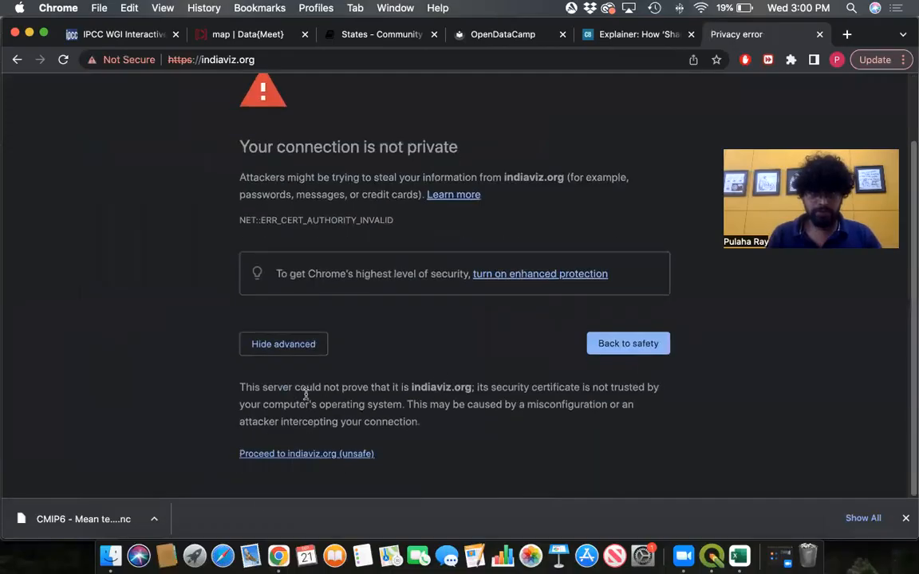
click(338, 456)
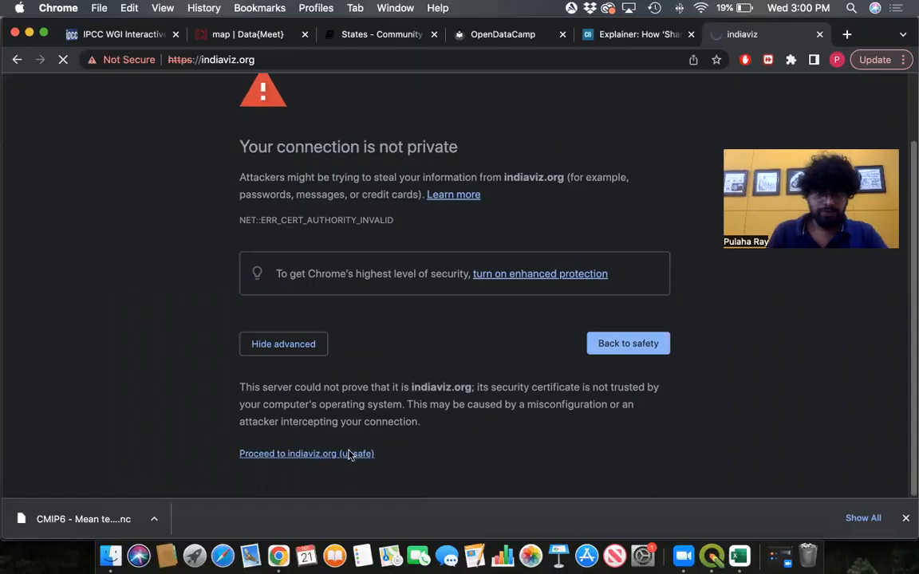
- Open the World India GeoJSON And Shapefile post on indiaviz.org
scroll(505, 355, down, 5)
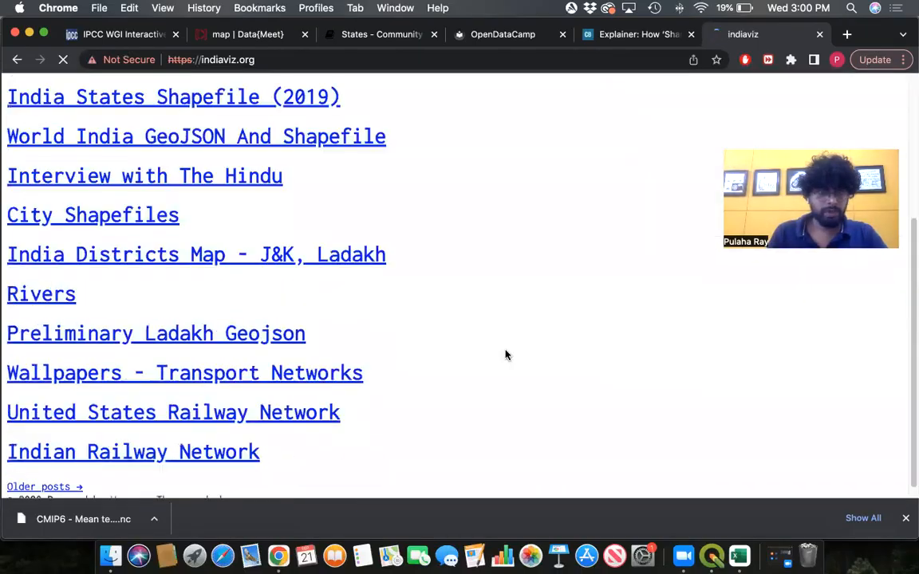
scroll(505, 355, up, 6)
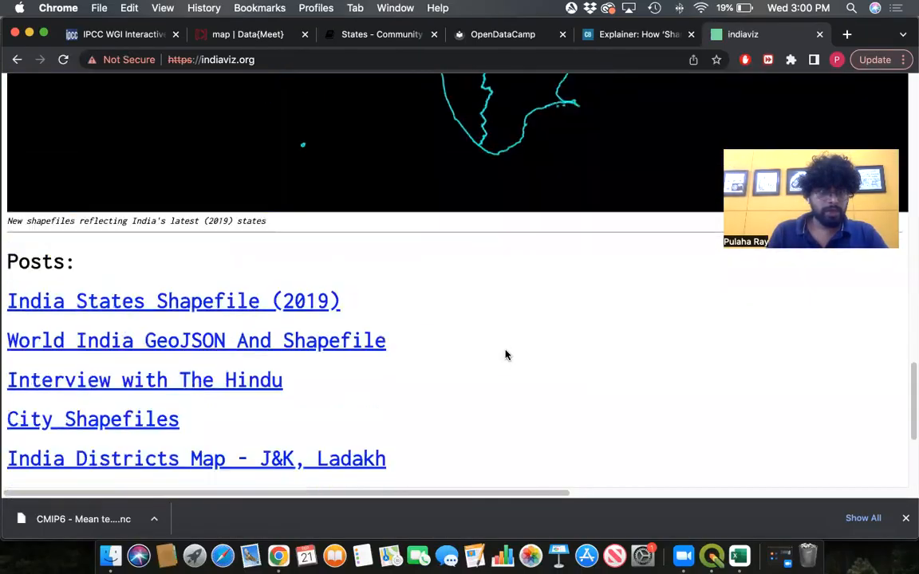
scroll(507, 355, down, 3)
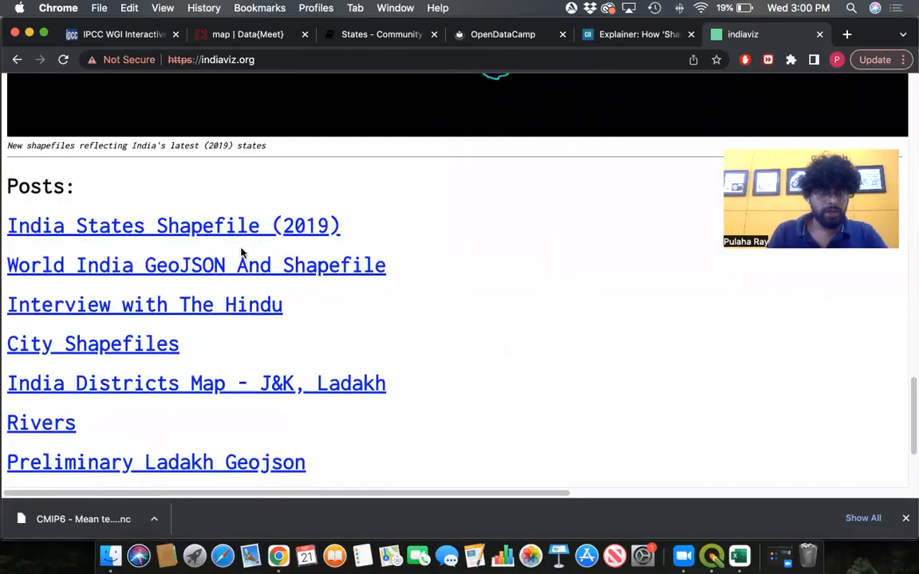
click(342, 269)
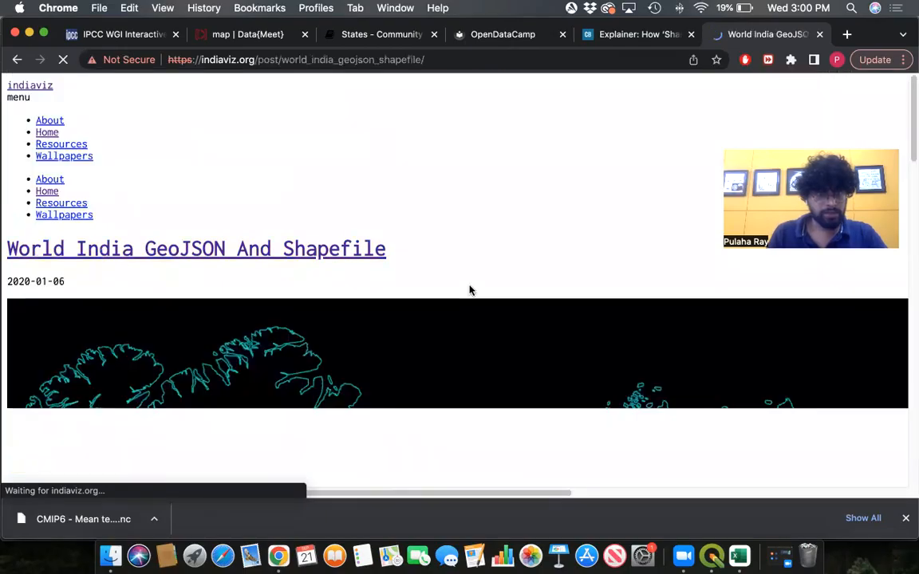
- Scroll to the post's links and download the world Shapefile archive
scroll(470, 290, down, 5)
scroll(470, 291, down, 10)
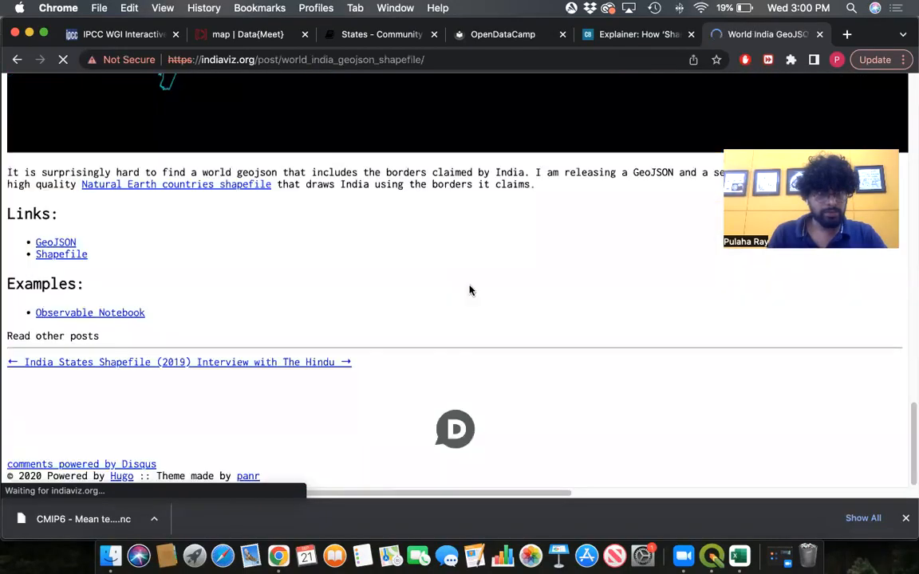
right_click(70, 245)
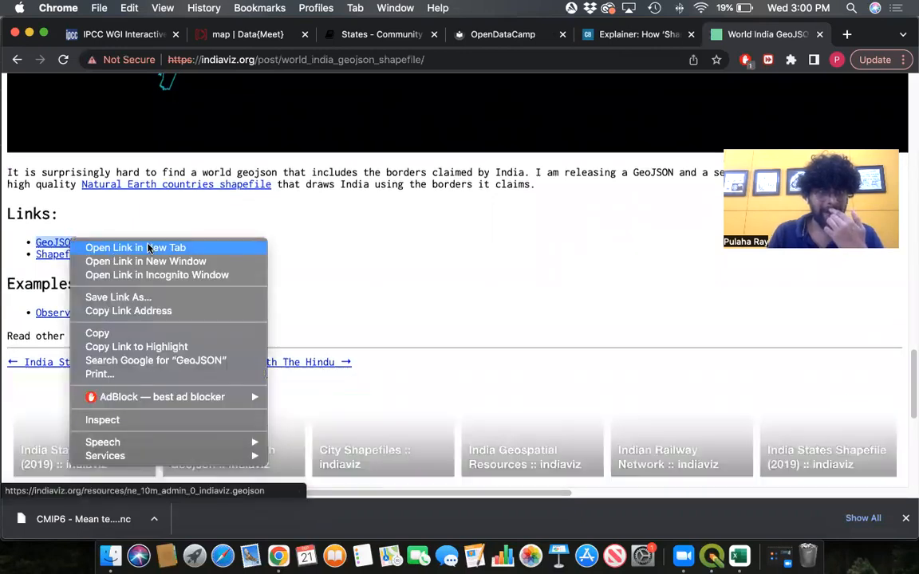
key(Escape)
right_click(77, 257)
click(259, 225)
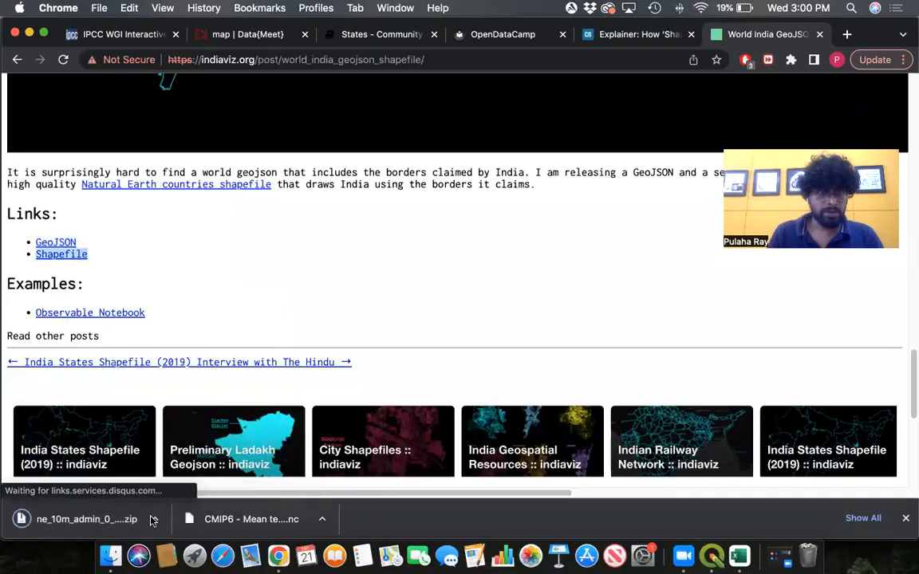
- Show the download in Finder, try to unzip ne_10m_admin_0_india.zip, and move the three resulting files to the Trash
click(155, 520)
click(192, 503)
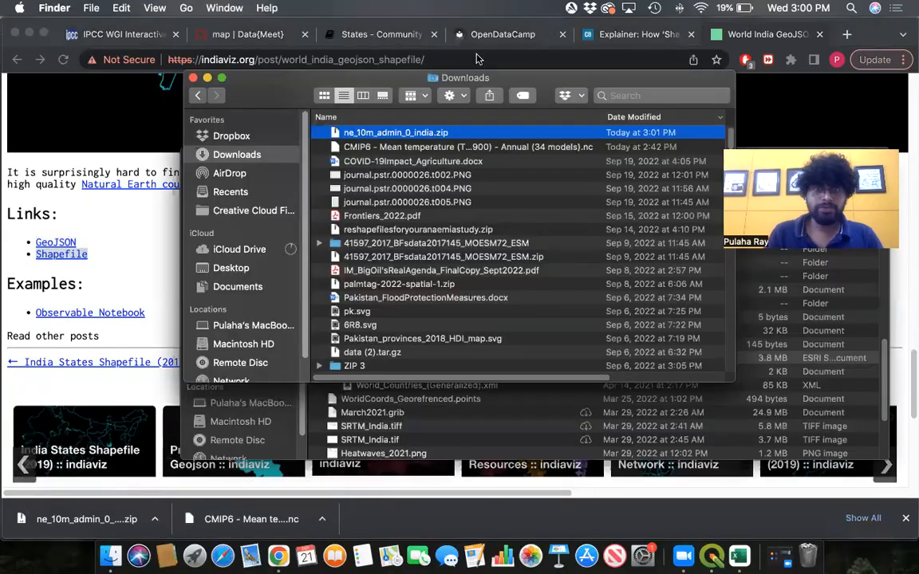
double_click(416, 135)
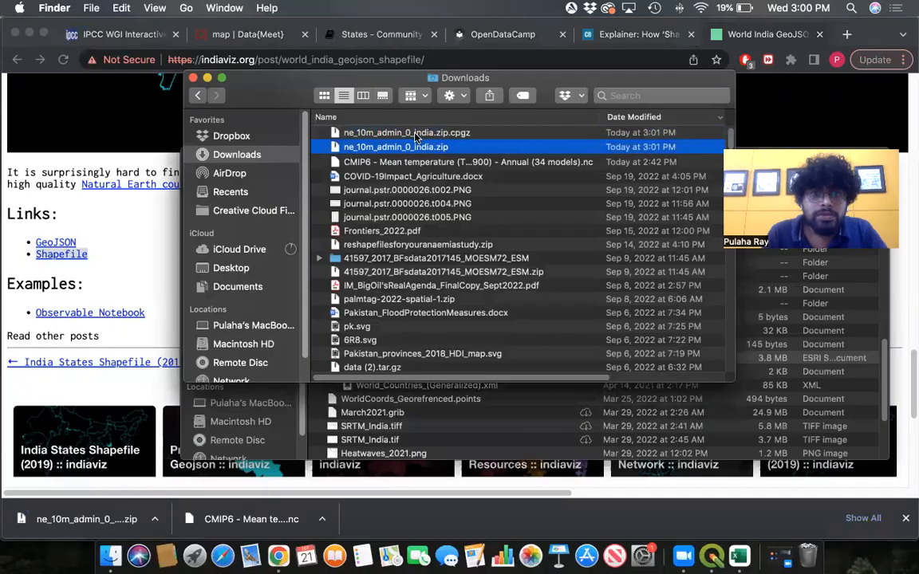
double_click(416, 134)
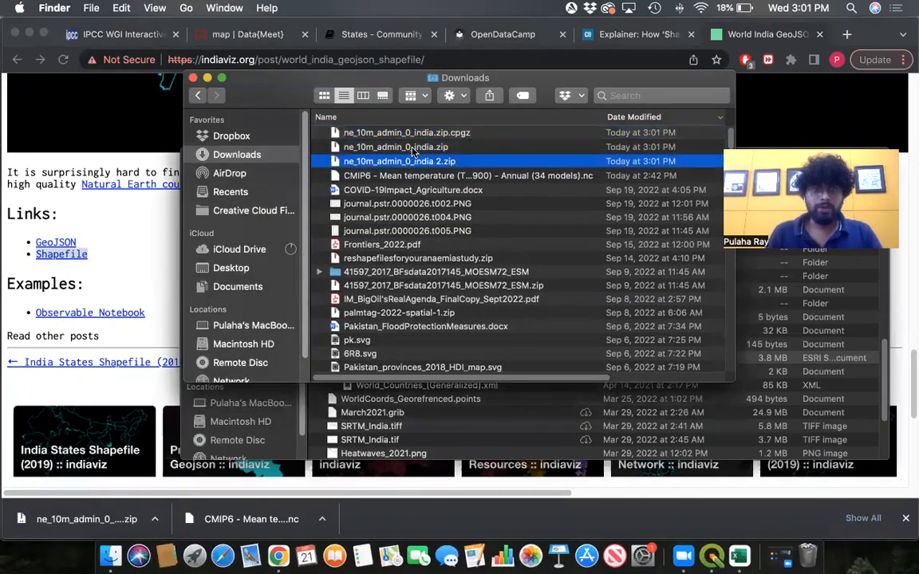
shift+click(399, 133)
right_click(419, 133)
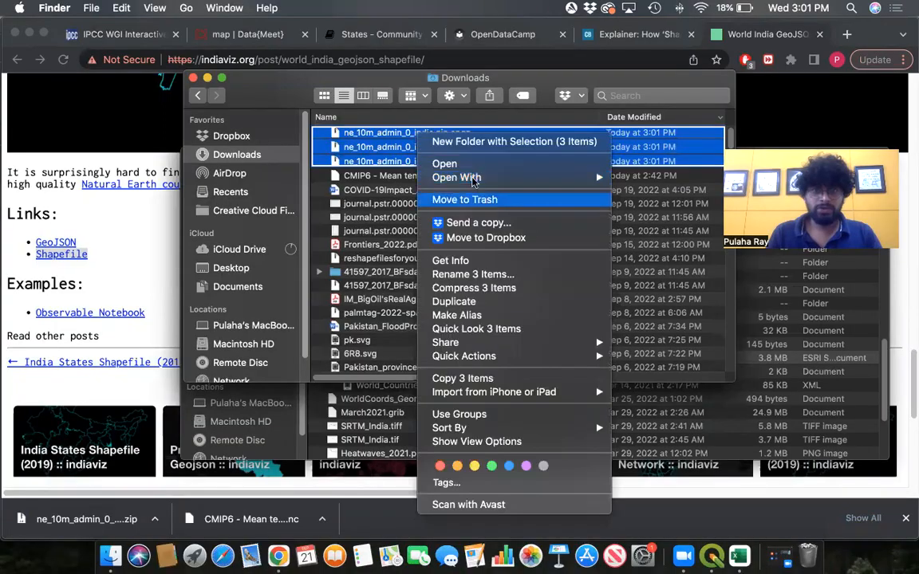
key(Return)
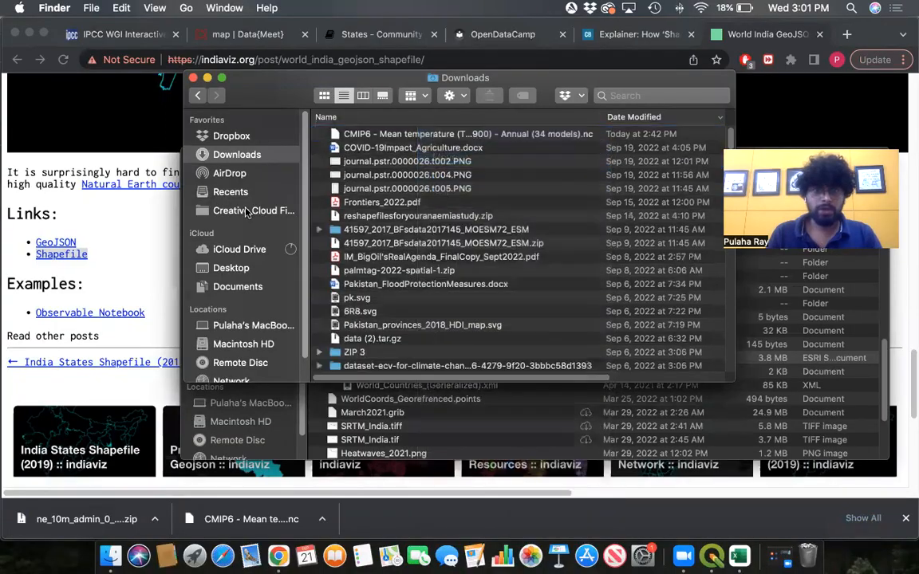
- Download the GeoJSON version of the world boundaries from the post's links
click(94, 234)
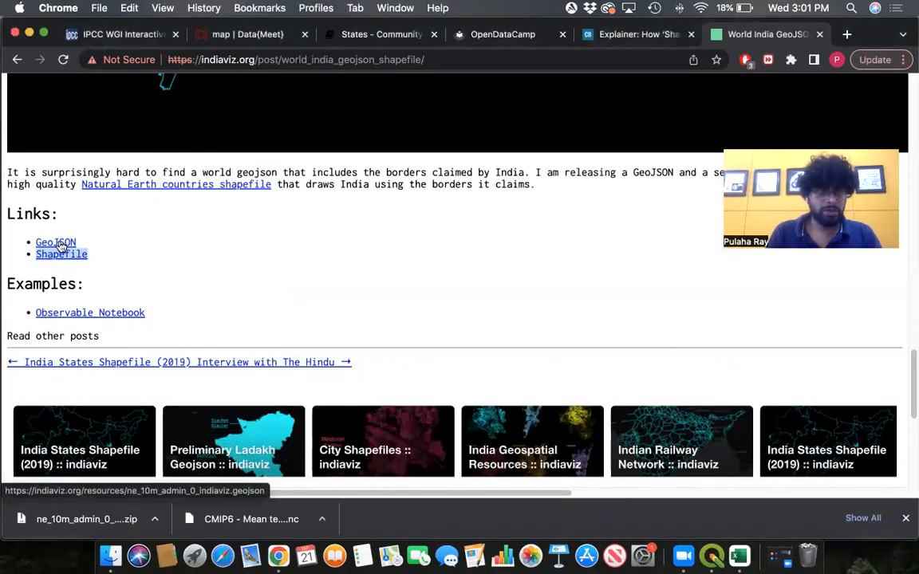
right_click(60, 244)
click(130, 219)
click(62, 245)
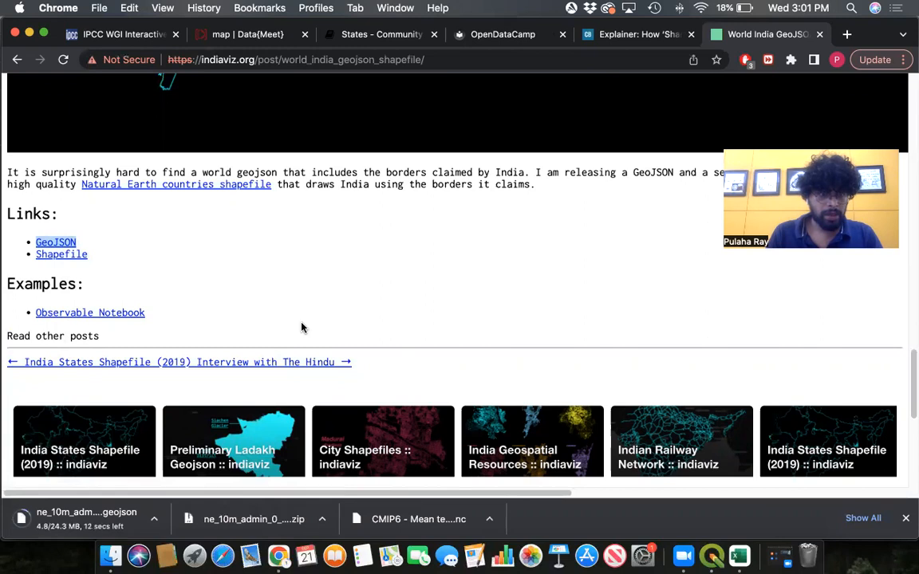
- Switch to QGIS and expand the Downloads folder in the Browser panel
click(718, 561)
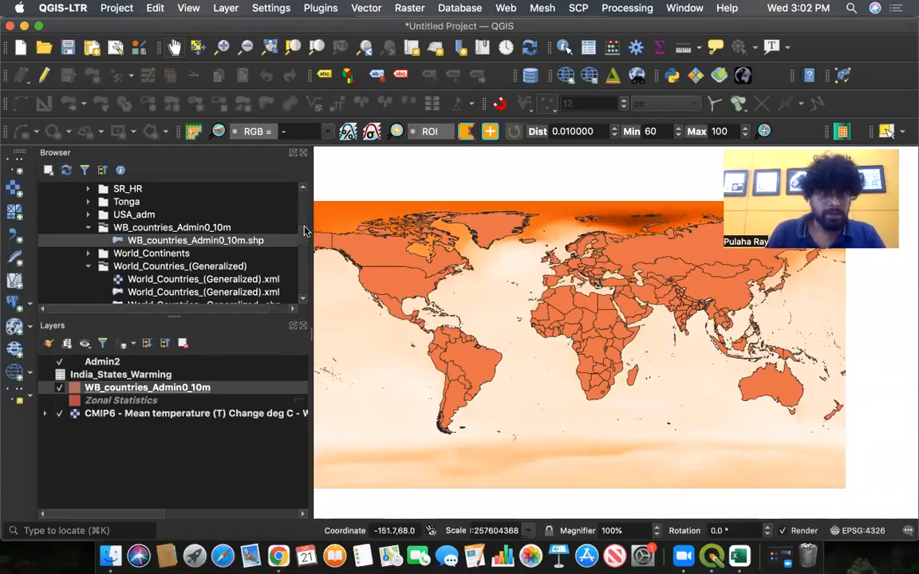
scroll(305, 208, up, 10)
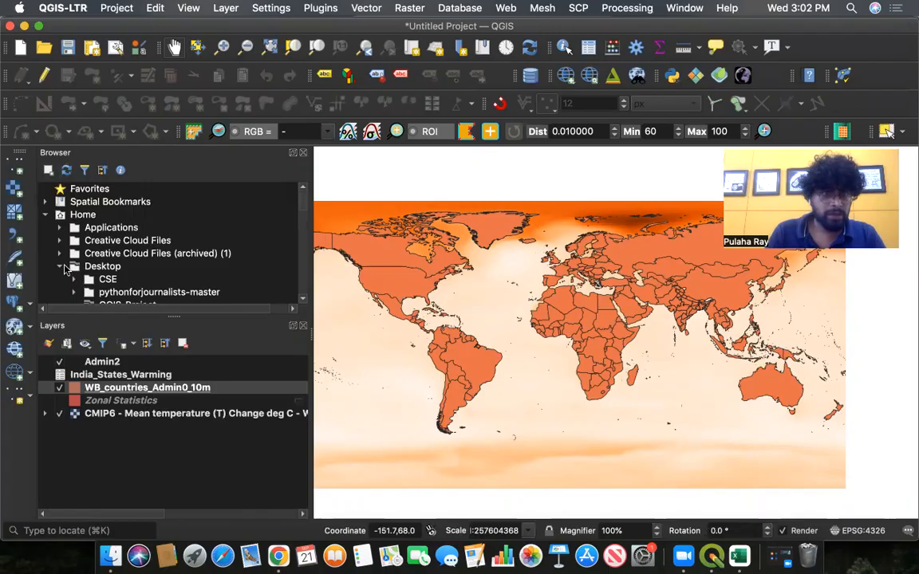
click(63, 266)
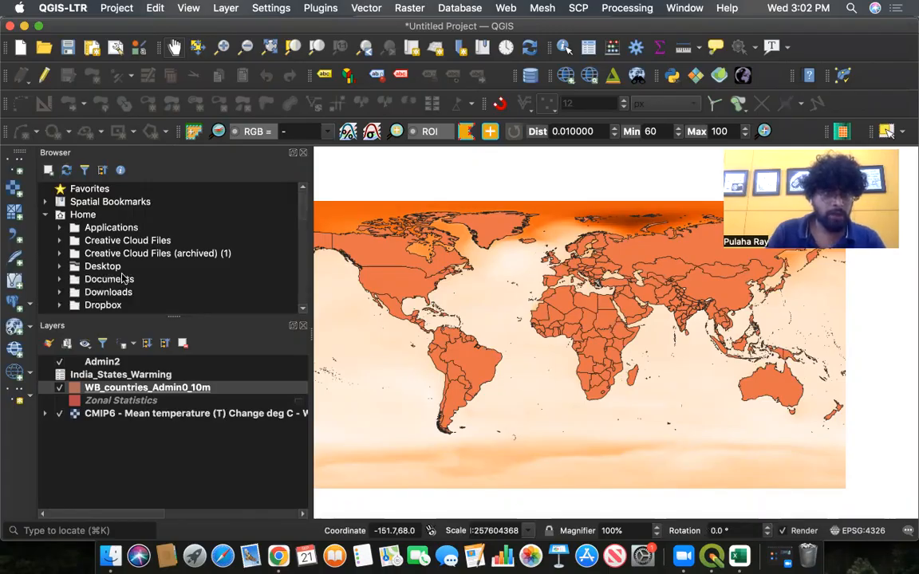
scroll(123, 277, down, 3)
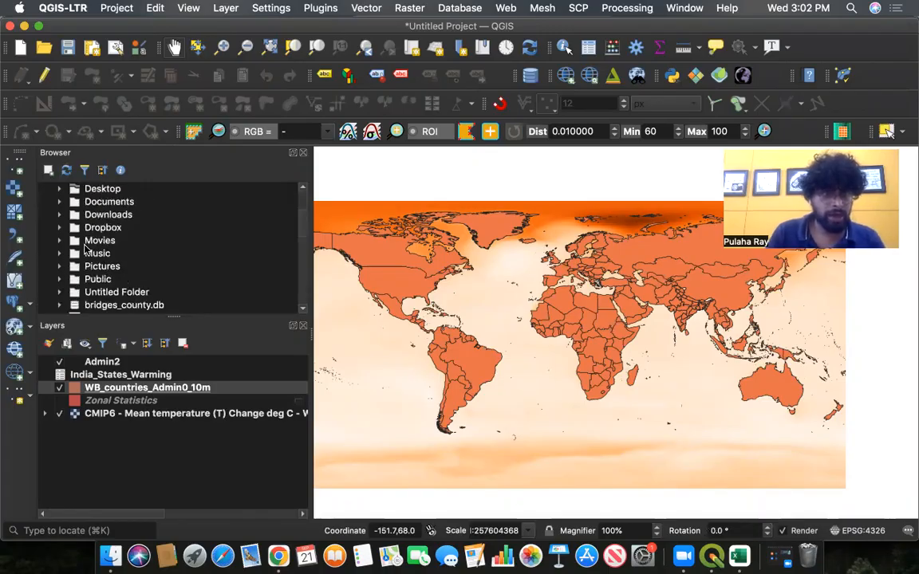
scroll(91, 231, up, 2)
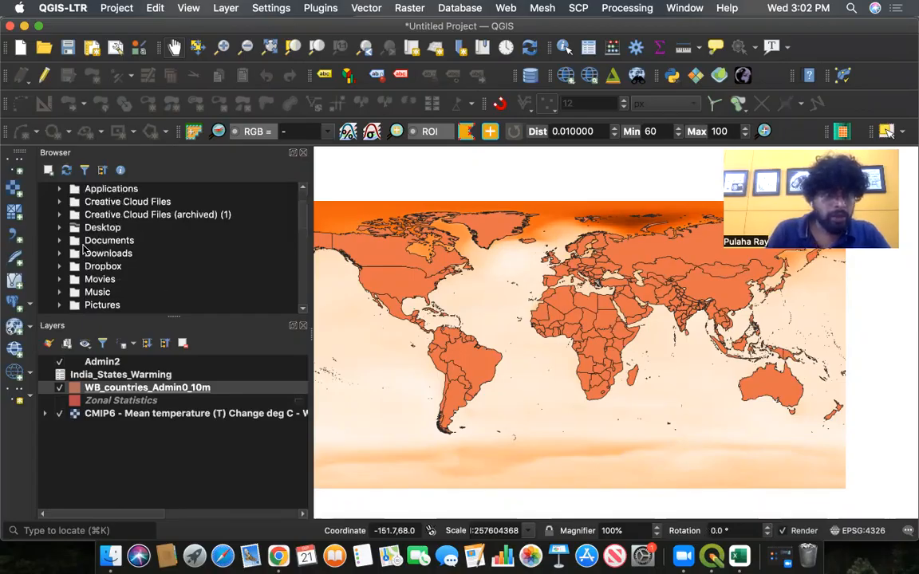
click(62, 254)
scroll(303, 299, down, 5)
key(ctrl+Up)
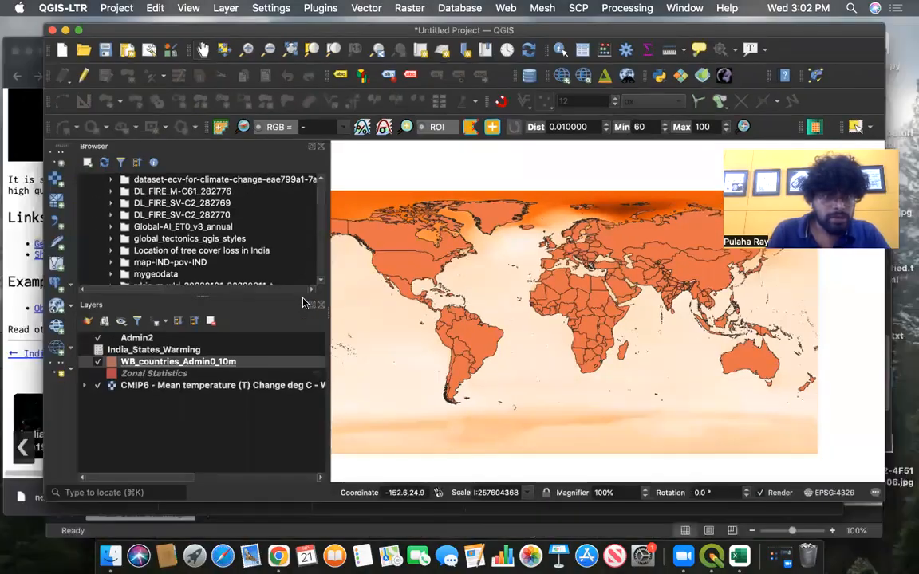
click(232, 291)
key(ctrl+Up)
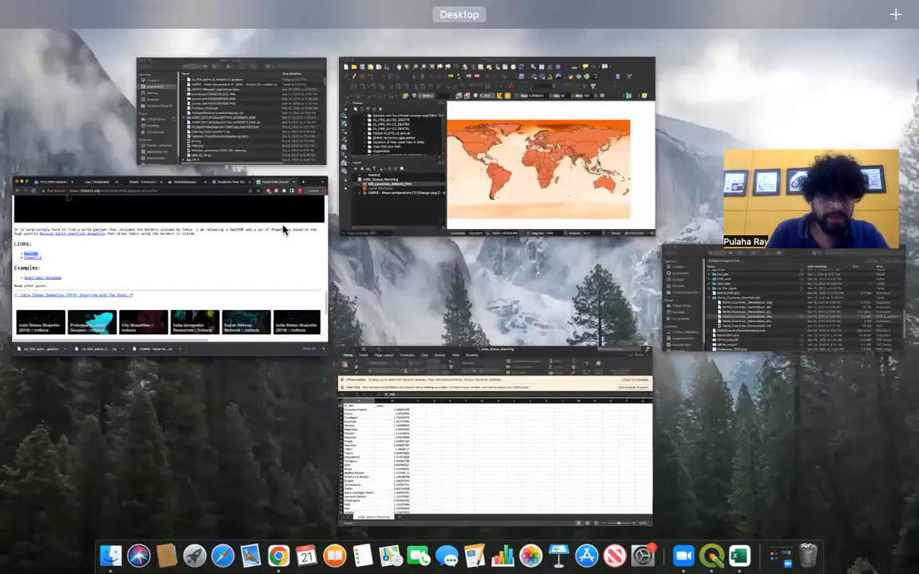
click(479, 160)
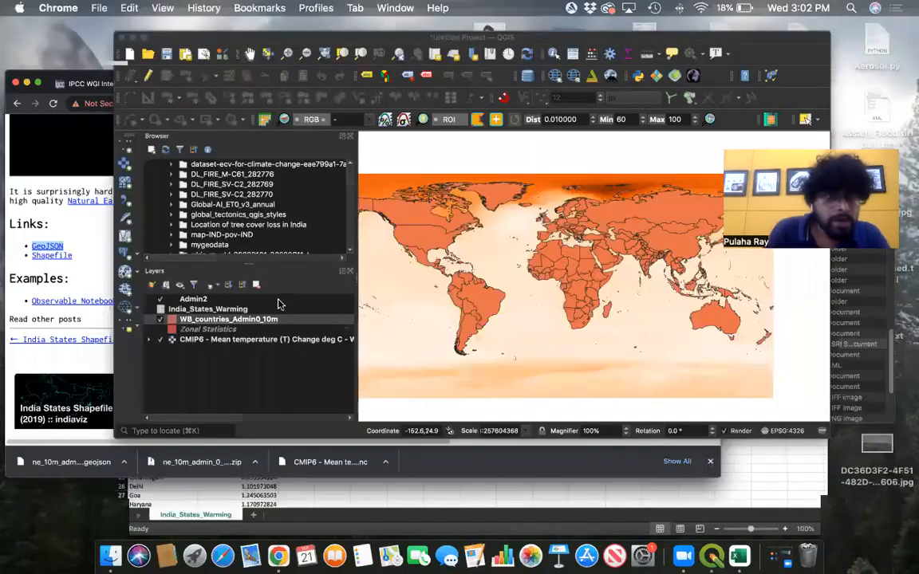
- Add ne_10m_admin_0_indiaviz.geojson from Downloads to the project's layers
scroll(302, 304, down, 5)
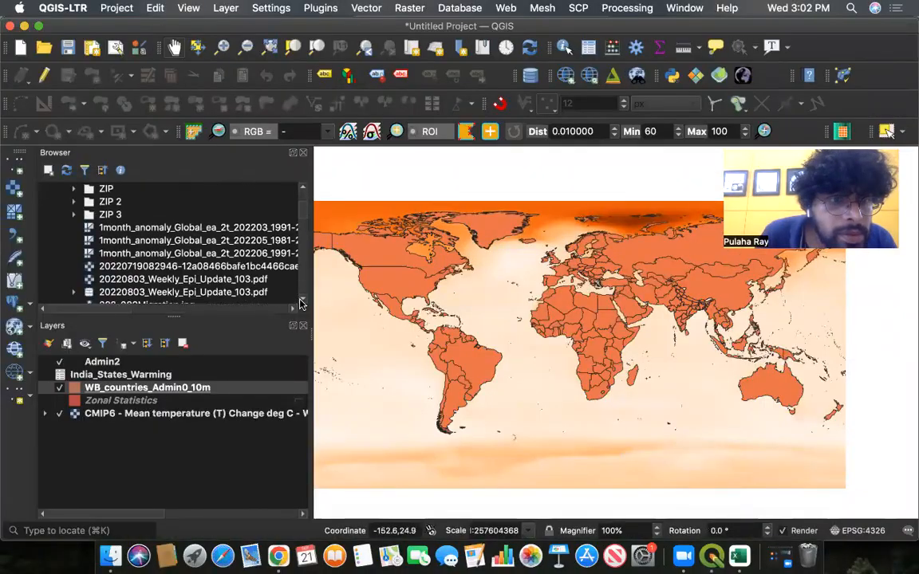
scroll(301, 303, down, 8)
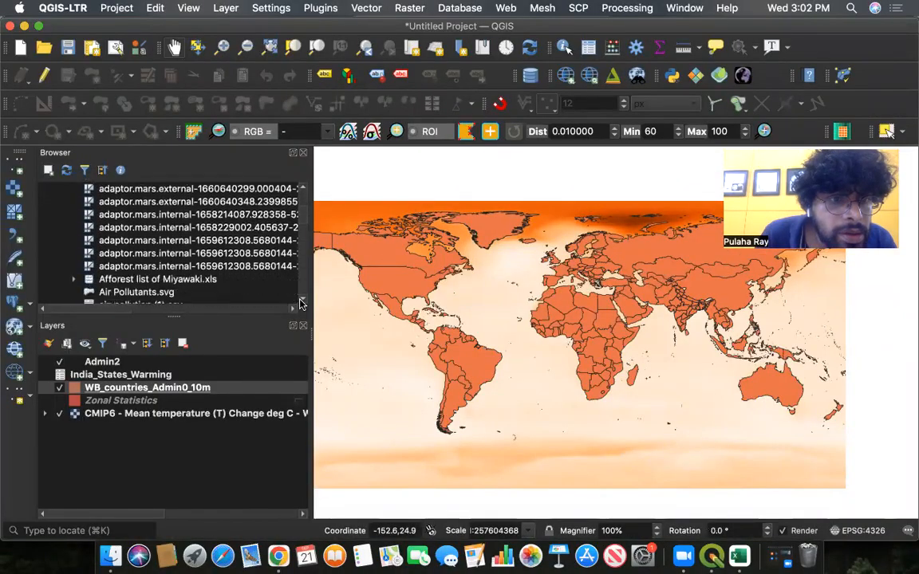
scroll(302, 303, down, 10)
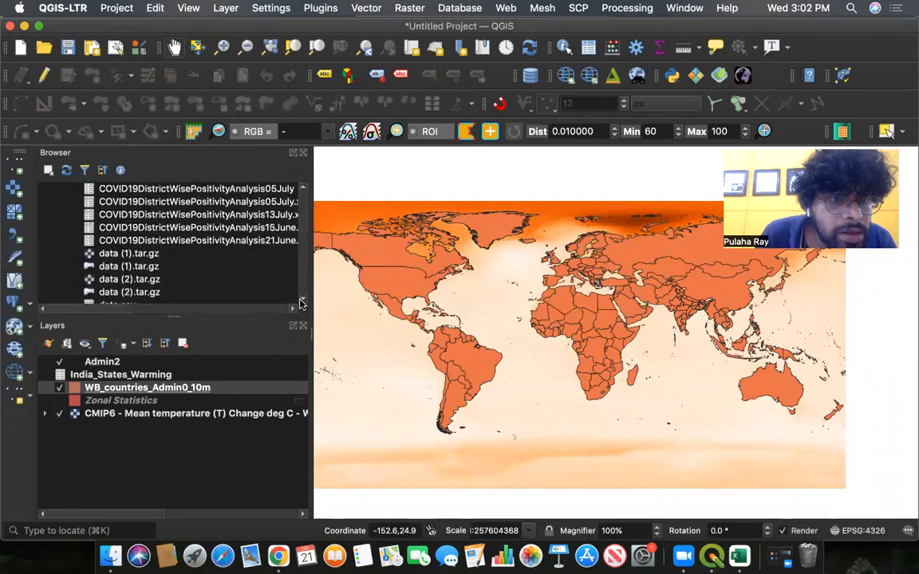
scroll(302, 303, down, 10)
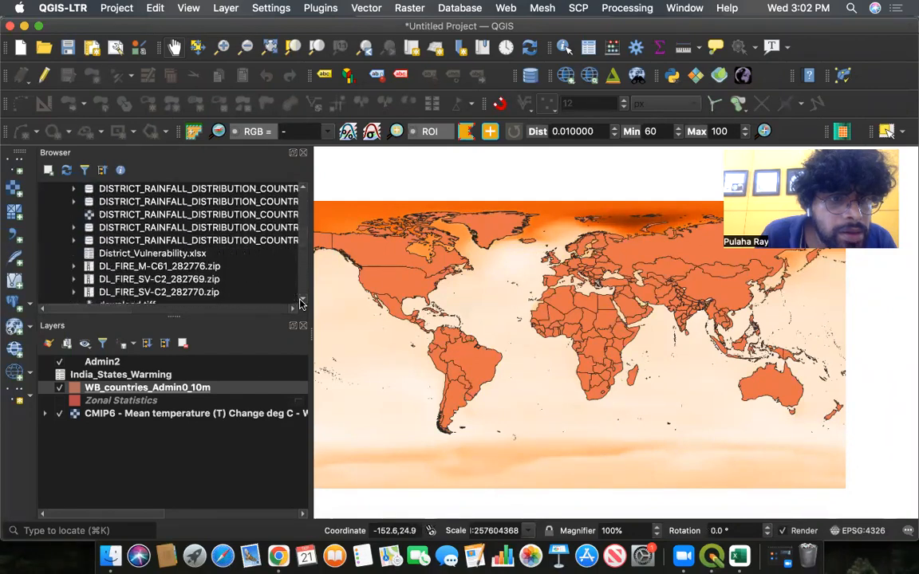
drag(304, 234, 301, 250)
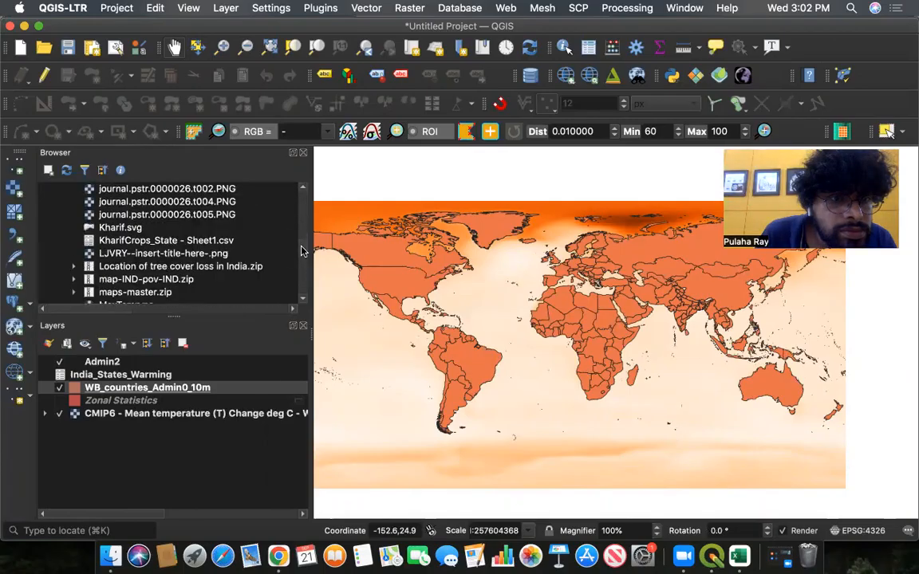
scroll(300, 303, down, 1)
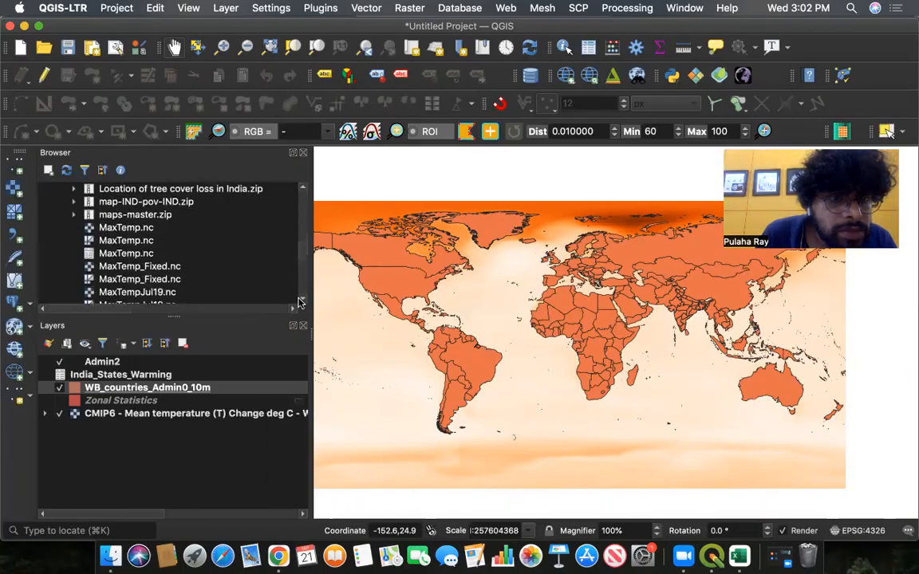
scroll(301, 302, down, 10)
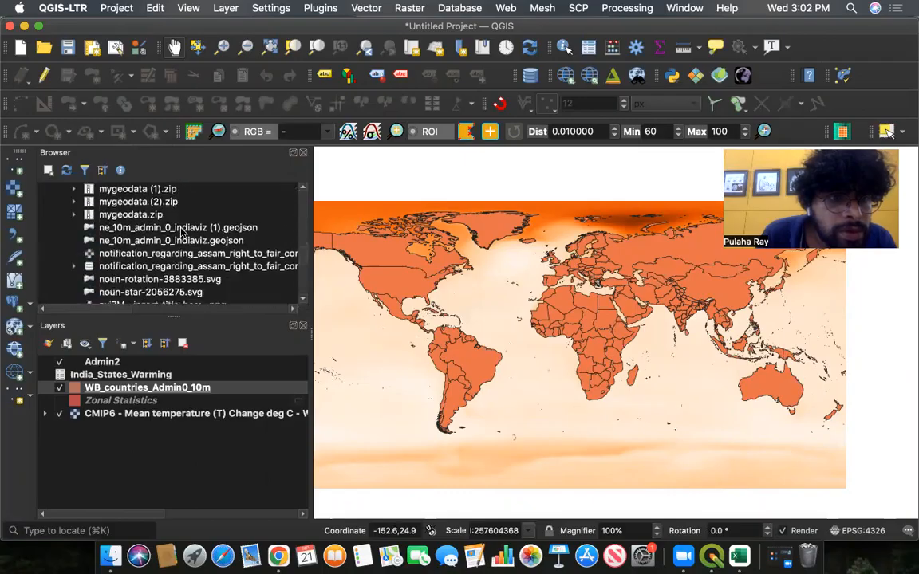
click(167, 241)
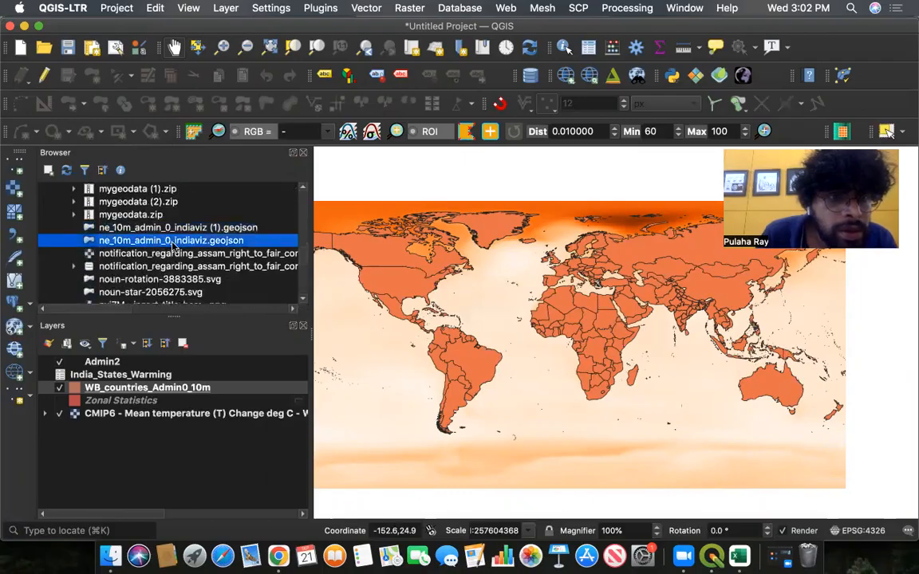
drag(172, 245, 154, 388)
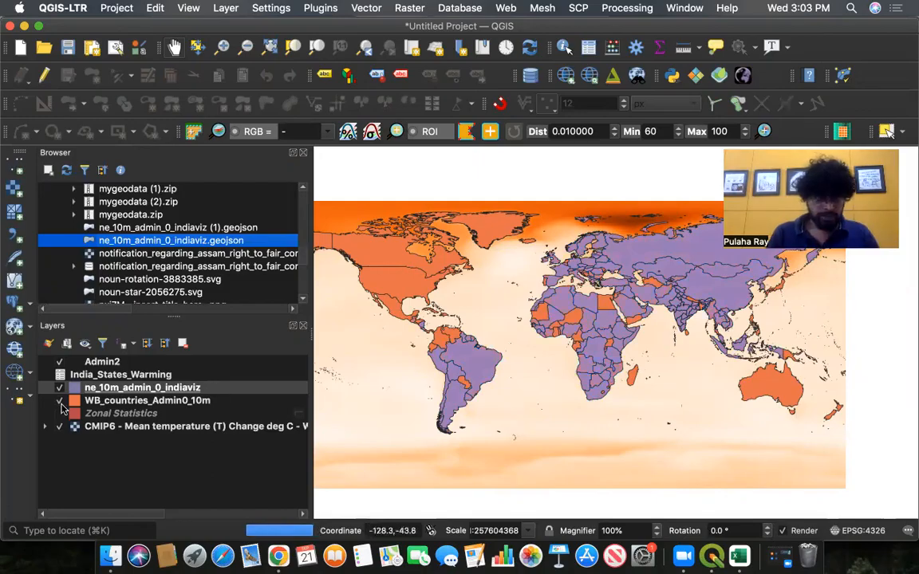
- Hide and remove the WB_countries_Admin0_10m layer from the project
click(59, 400)
click(181, 402)
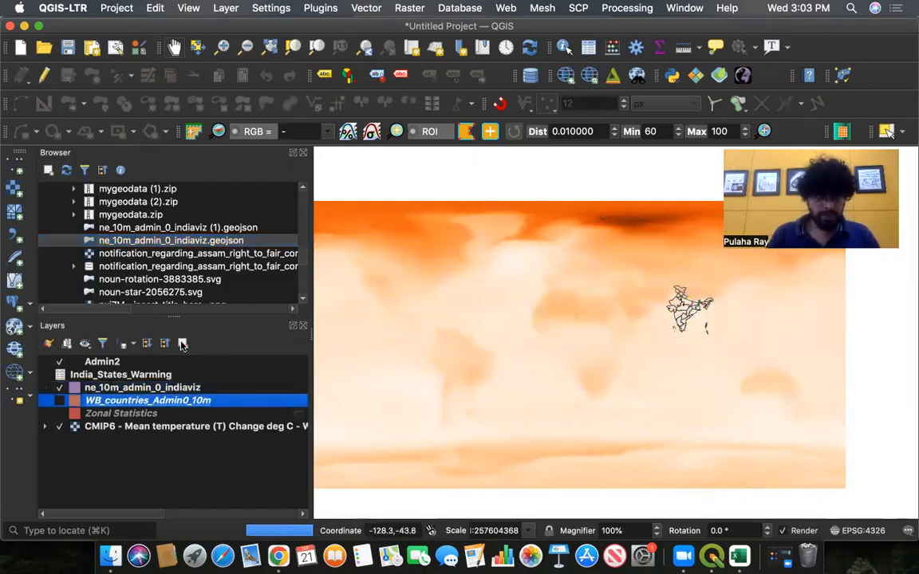
key(super+d)
click(503, 294)
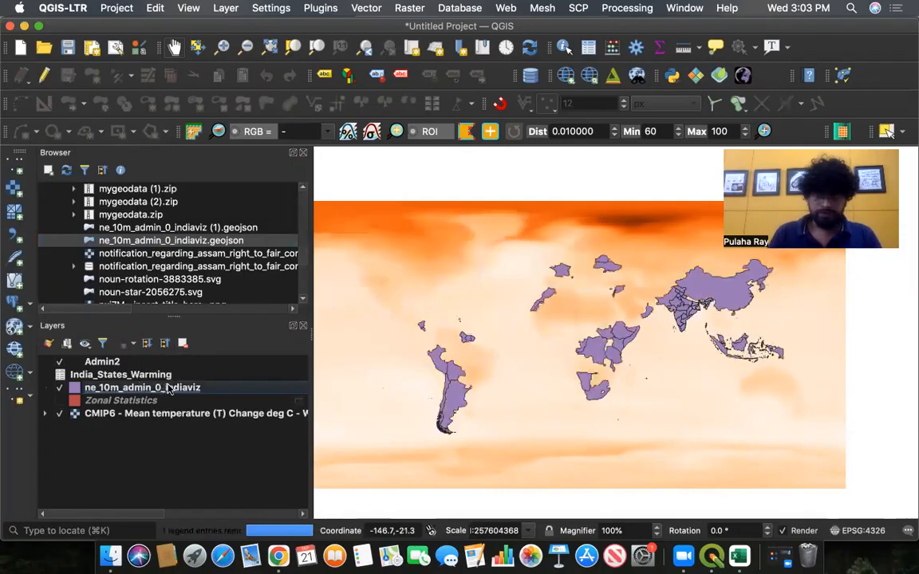
- Set the ne_10m_admin_0_indiaviz layer's fill opacity to 0% so only country outlines show
right_click(203, 387)
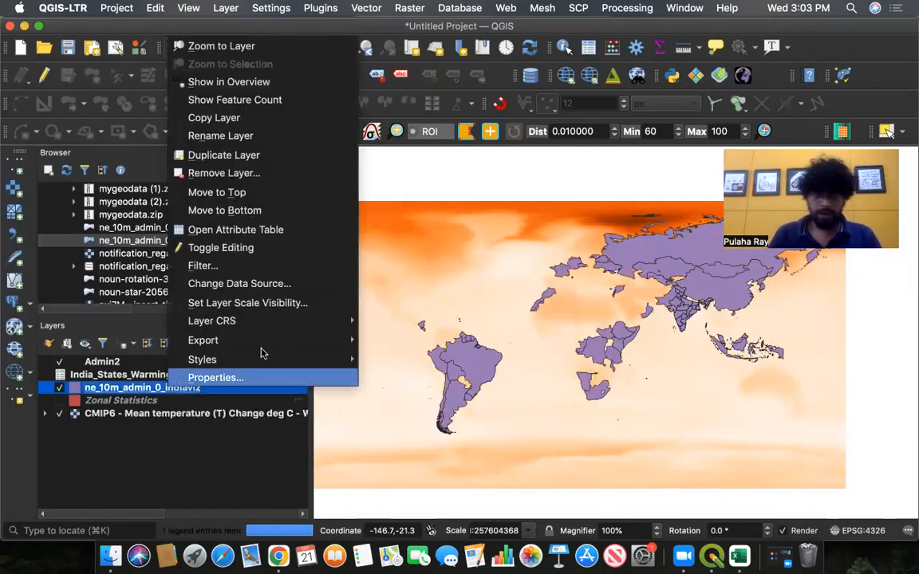
click(232, 385)
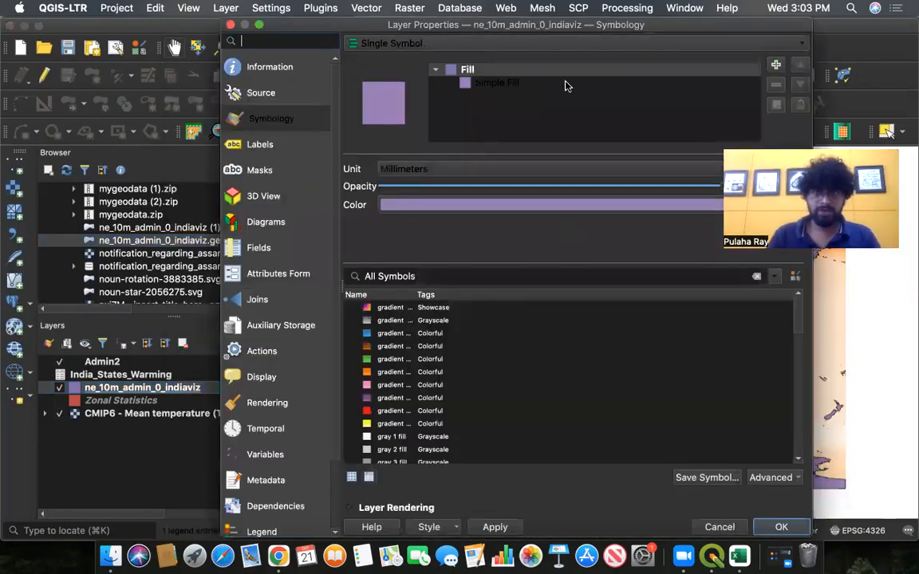
click(496, 83)
click(646, 199)
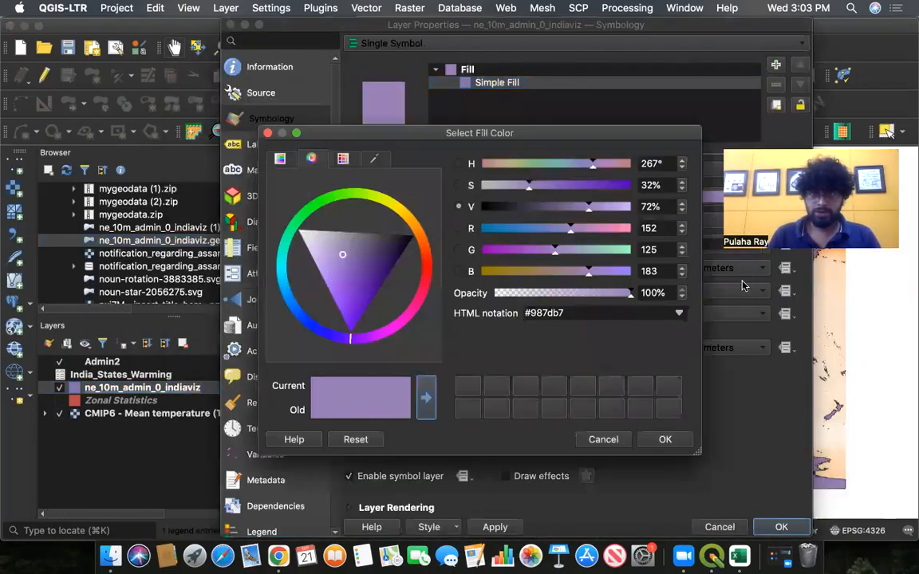
drag(630, 293, 493, 294)
click(661, 440)
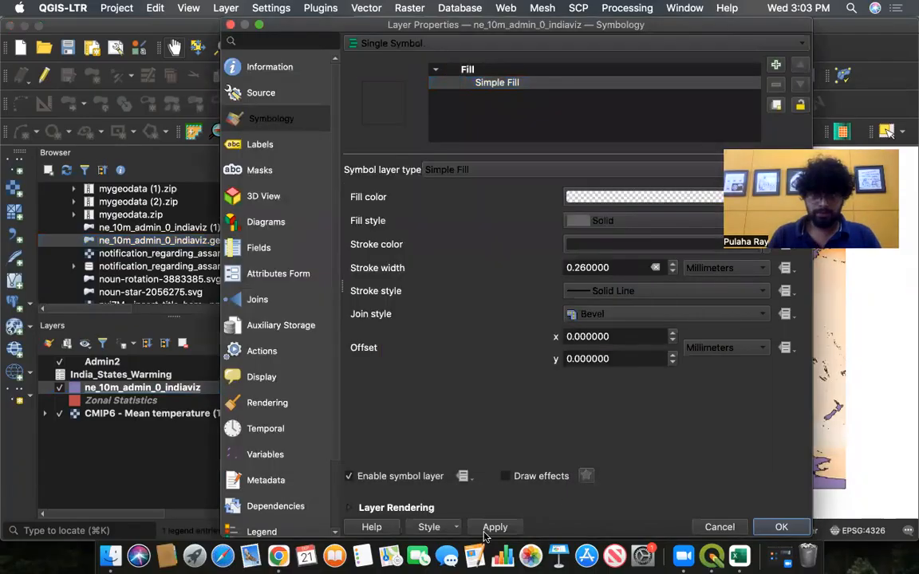
click(784, 528)
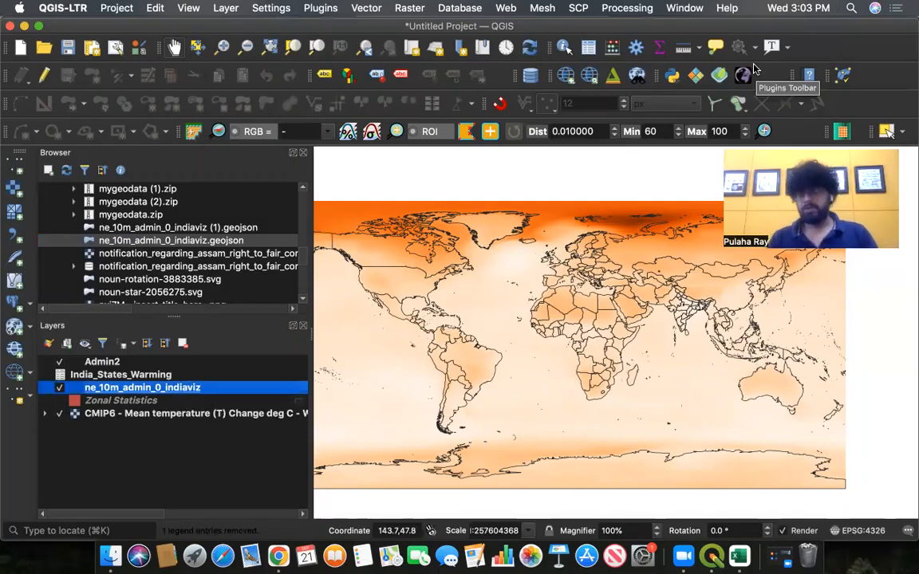
- Run Zonal statistics on ne_10m_admin_0_indiaviz with the CMIP6 SSP5-8.5 warming raster, calculating only the mean
click(623, 8)
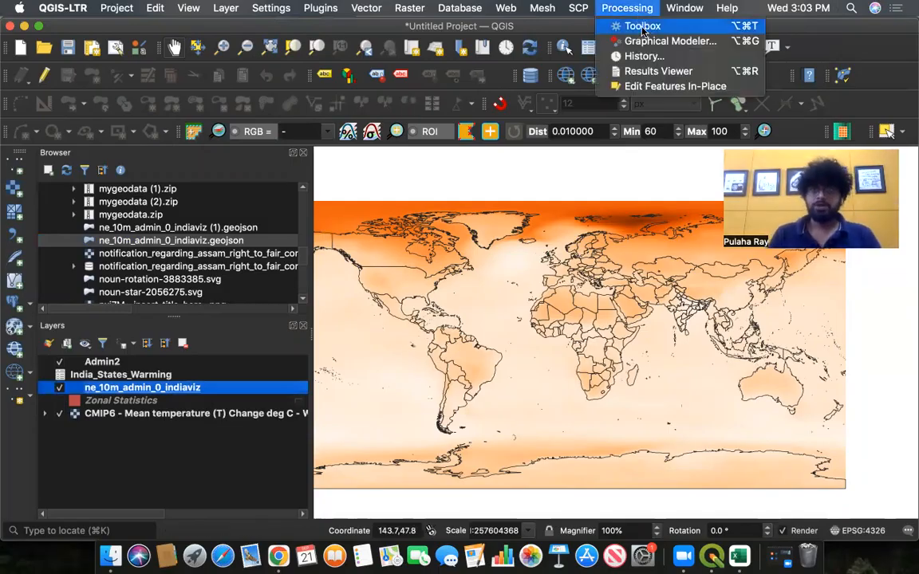
click(643, 26)
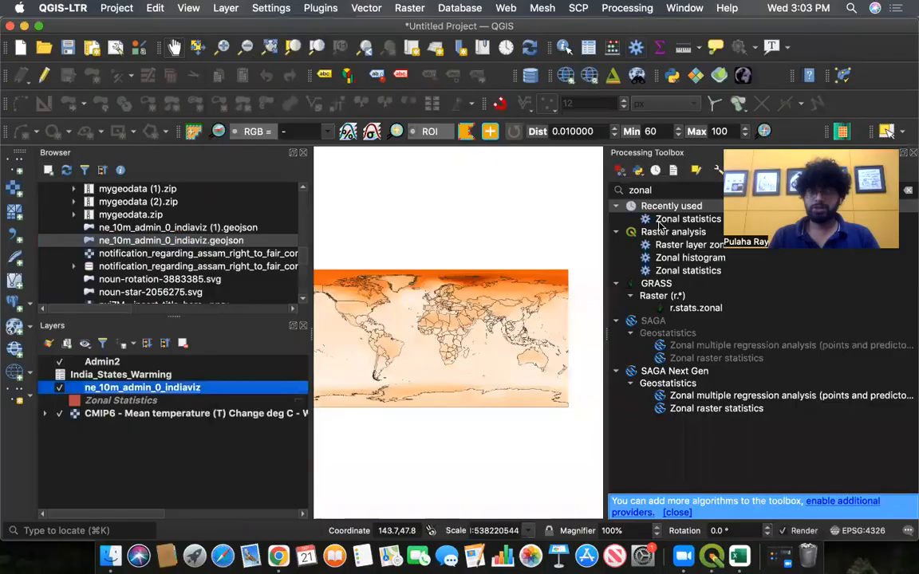
double_click(688, 218)
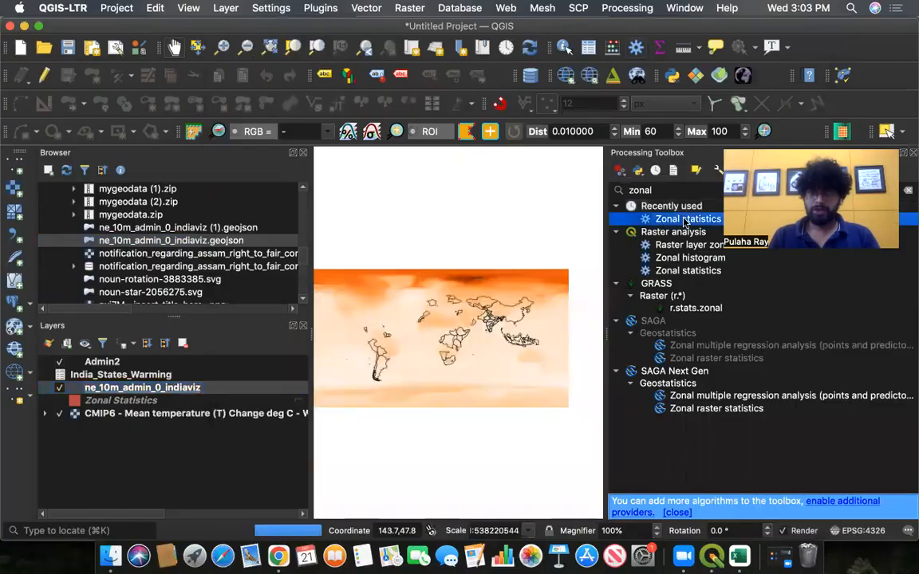
click(271, 210)
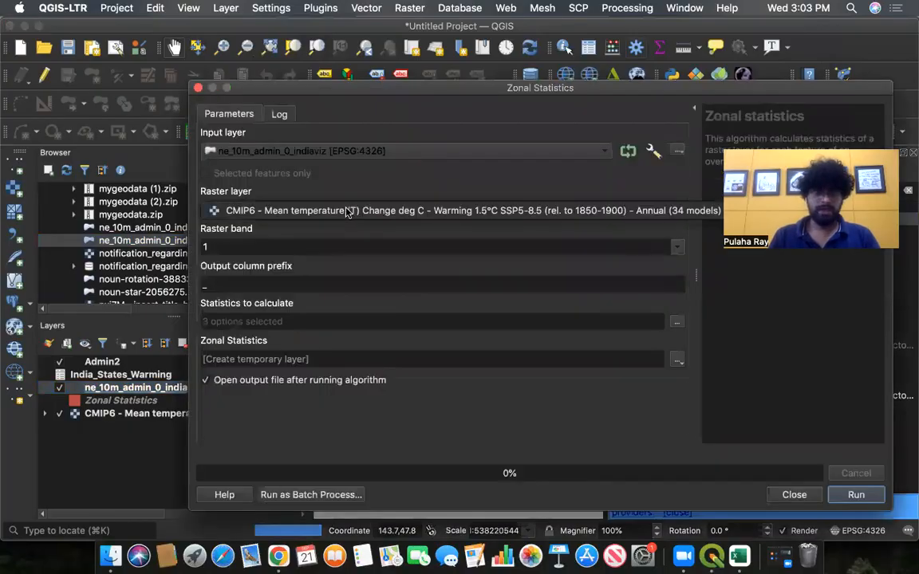
click(269, 212)
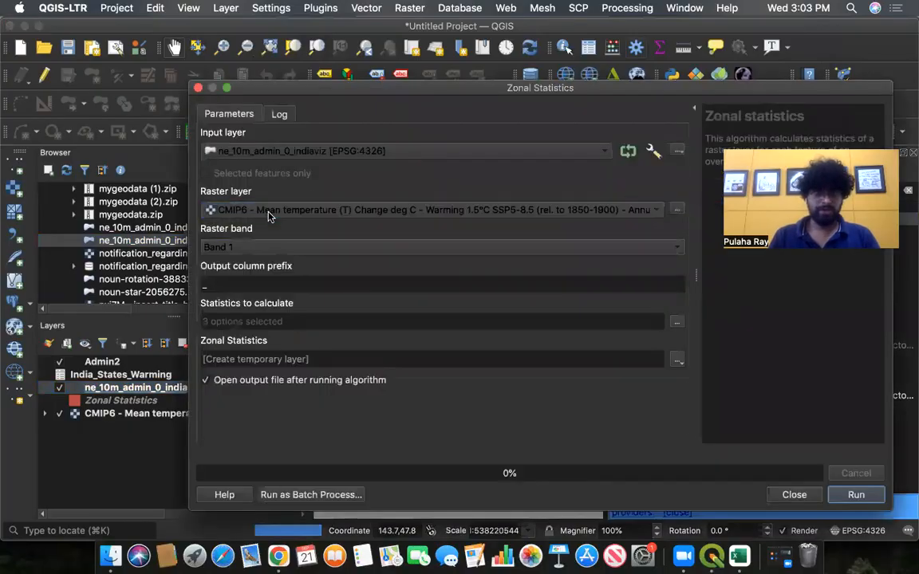
click(676, 322)
click(212, 168)
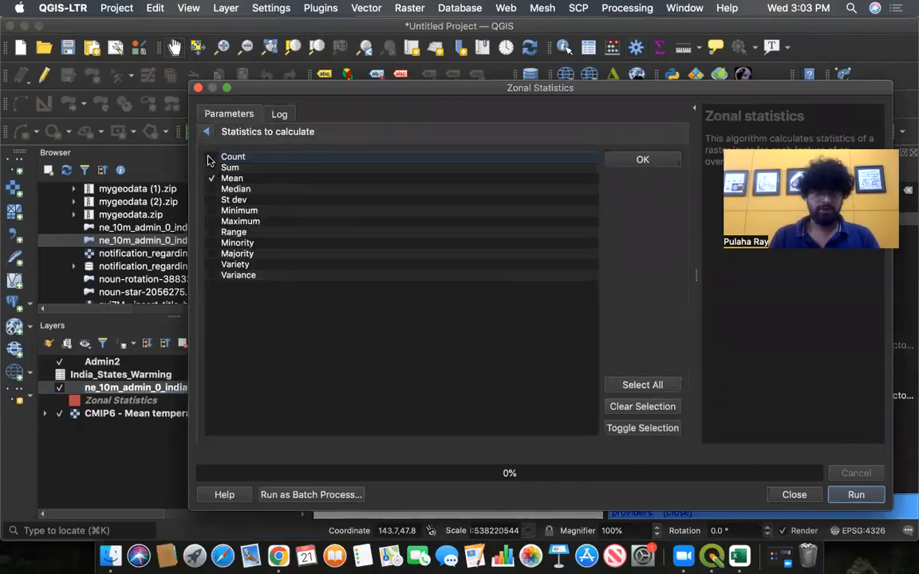
click(853, 495)
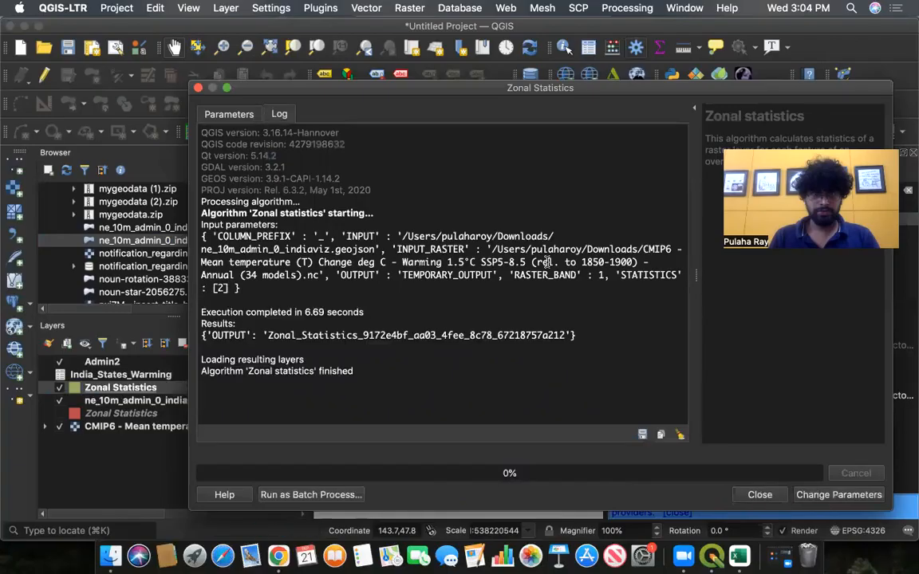
click(198, 88)
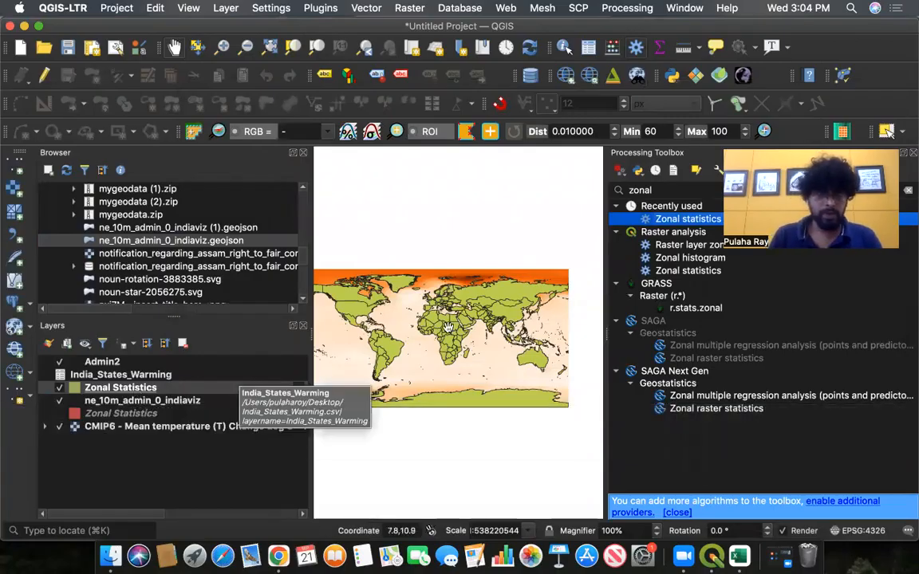
- Close the Processing Toolbox panel
scroll(449, 327, up, 2)
scroll(448, 327, down, 2)
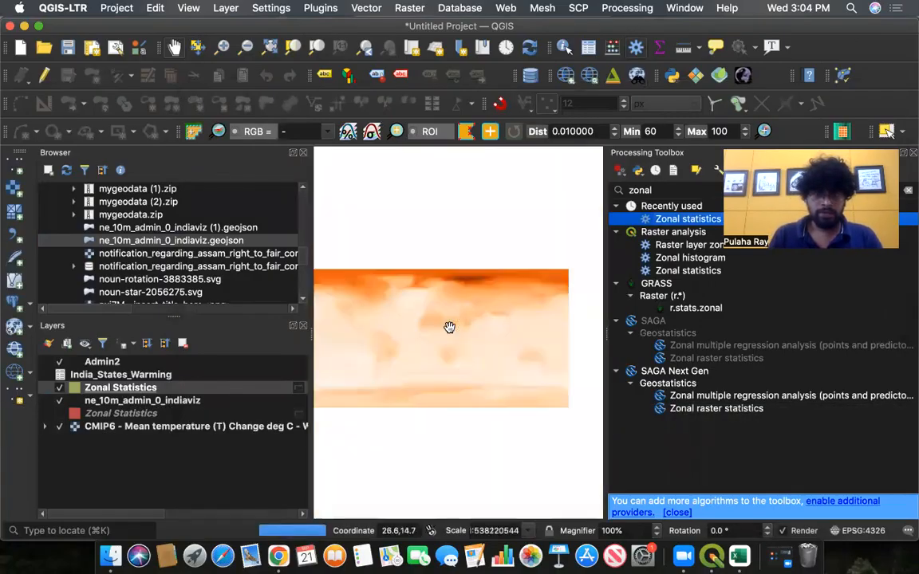
click(911, 154)
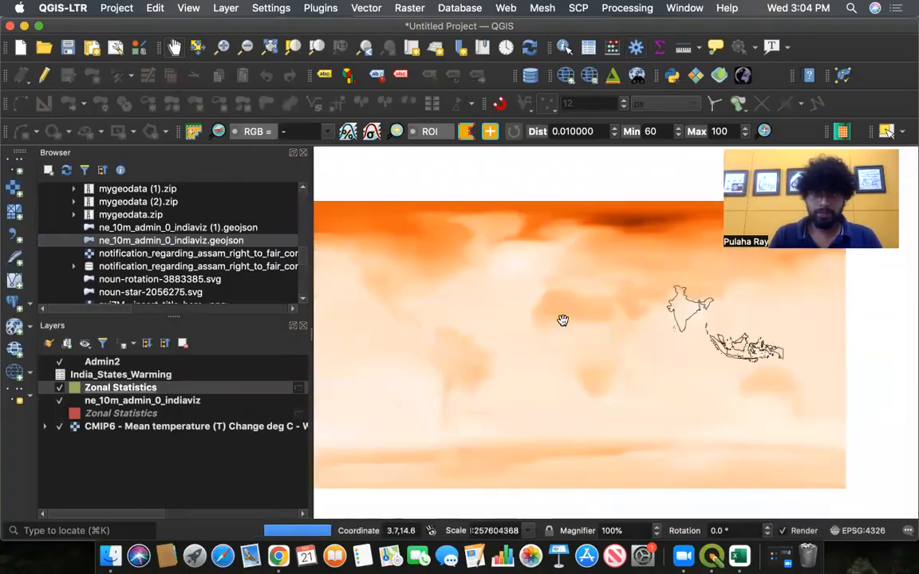
- Open the Zonal Statistics layer's attribute table and inspect the _mean field value
right_click(127, 389)
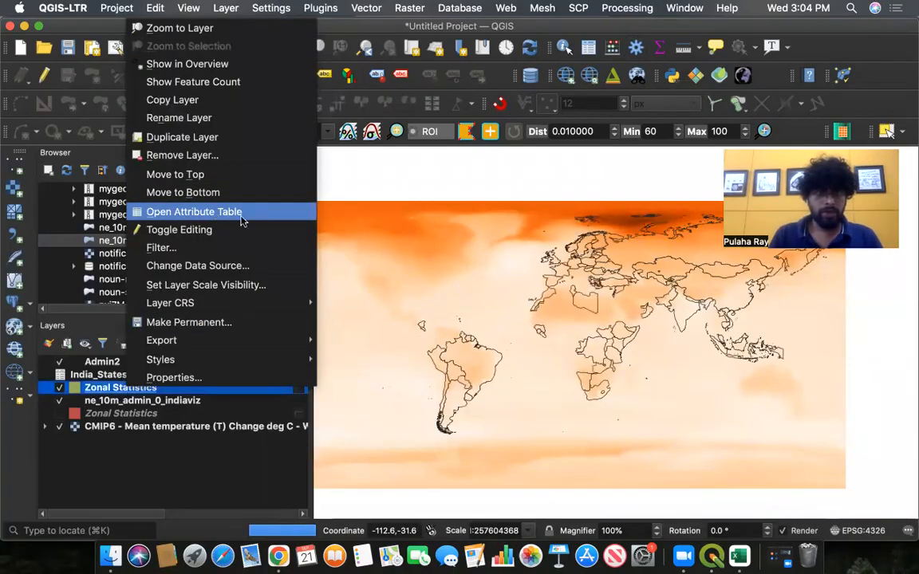
click(242, 213)
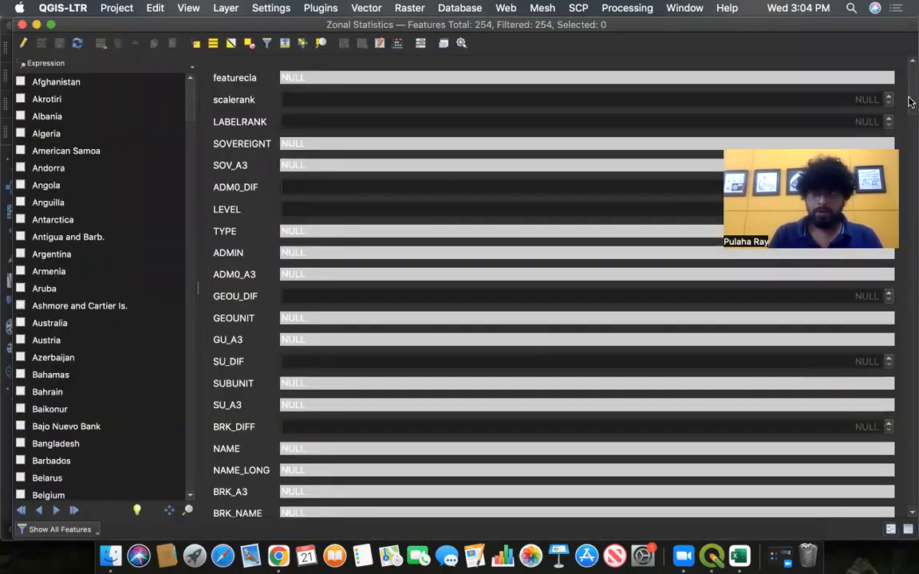
drag(909, 94, 909, 509)
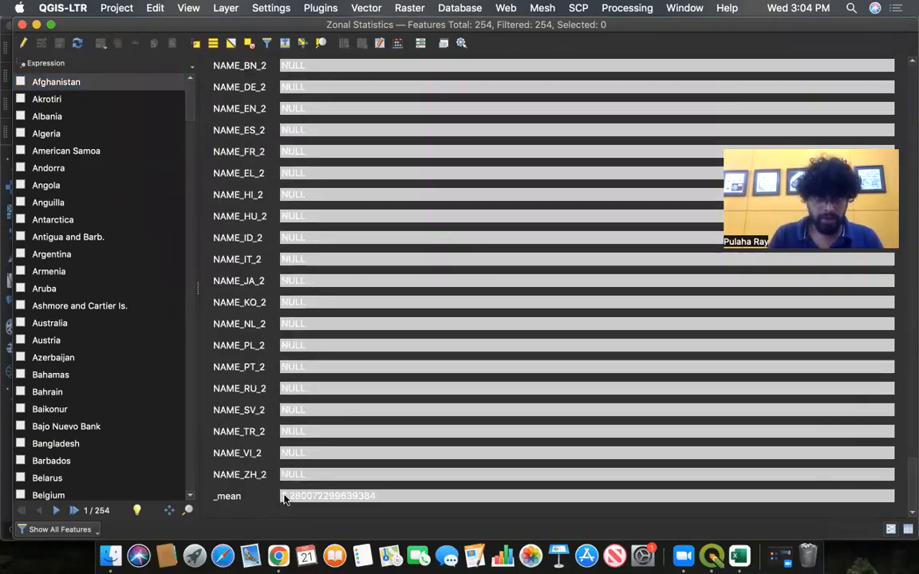
drag(379, 496, 270, 500)
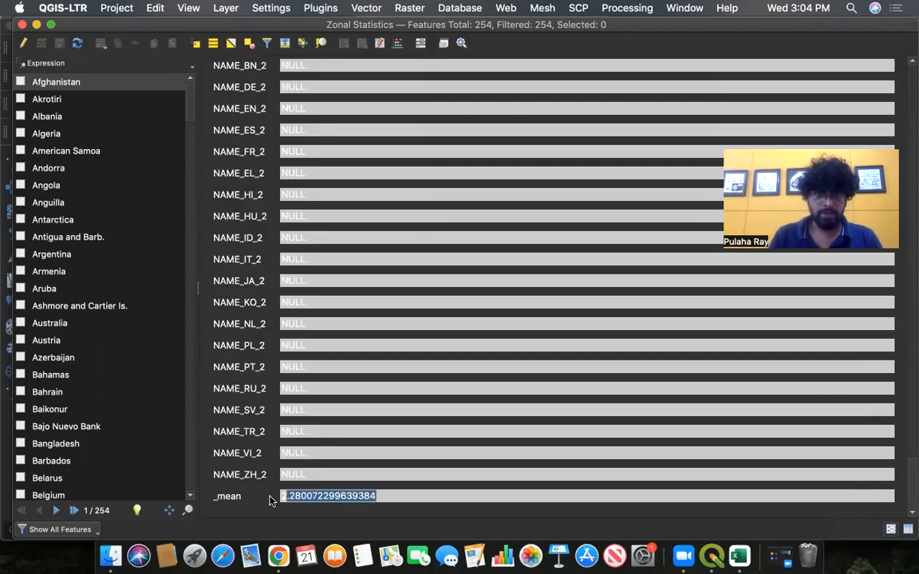
drag(391, 497, 267, 498)
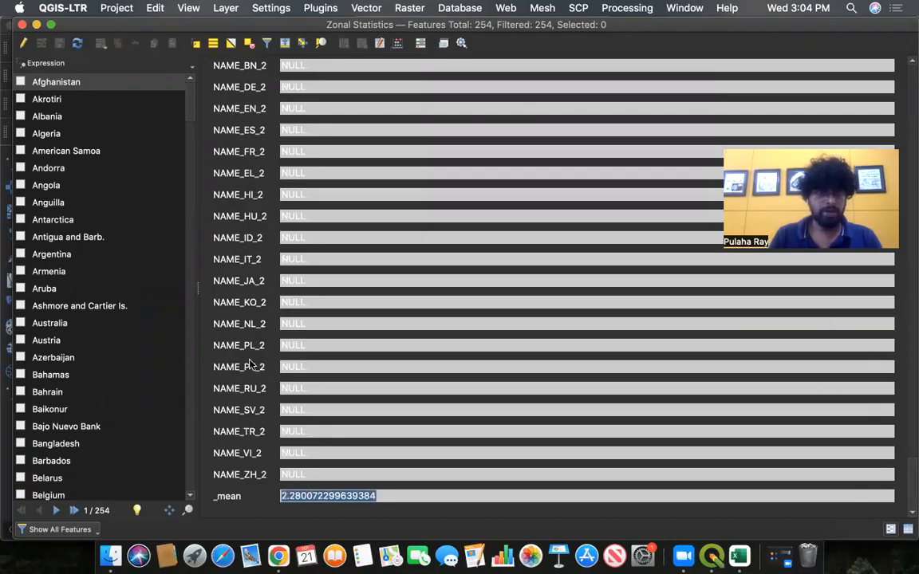
click(23, 25)
- Export the Zonal Statistics layer's features as a CSV file named Global_warming on the Desktop
right_click(147, 389)
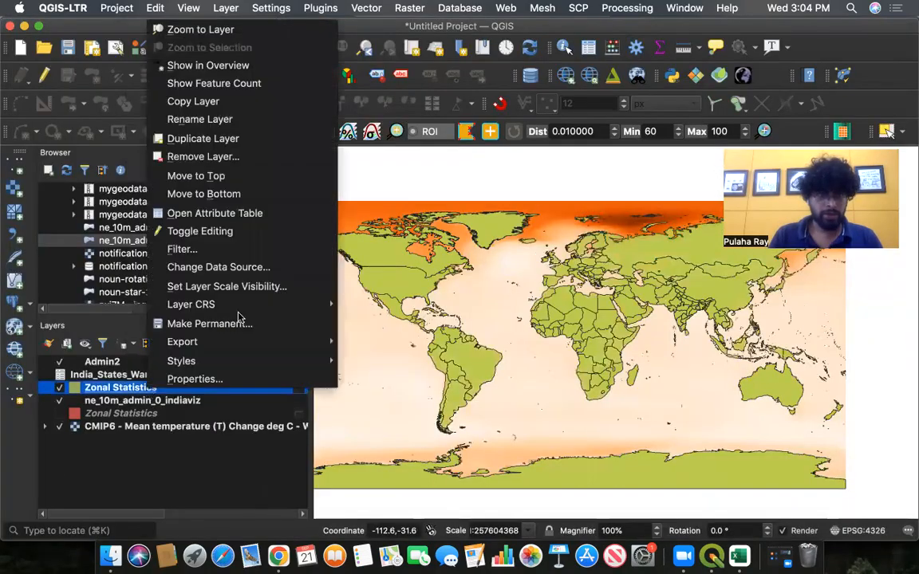
mouse_move(239, 342)
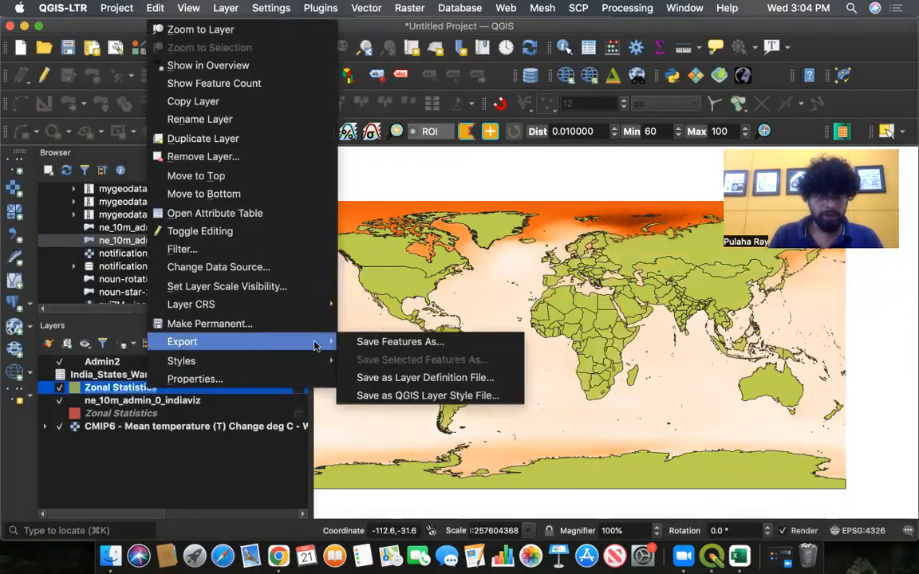
click(392, 345)
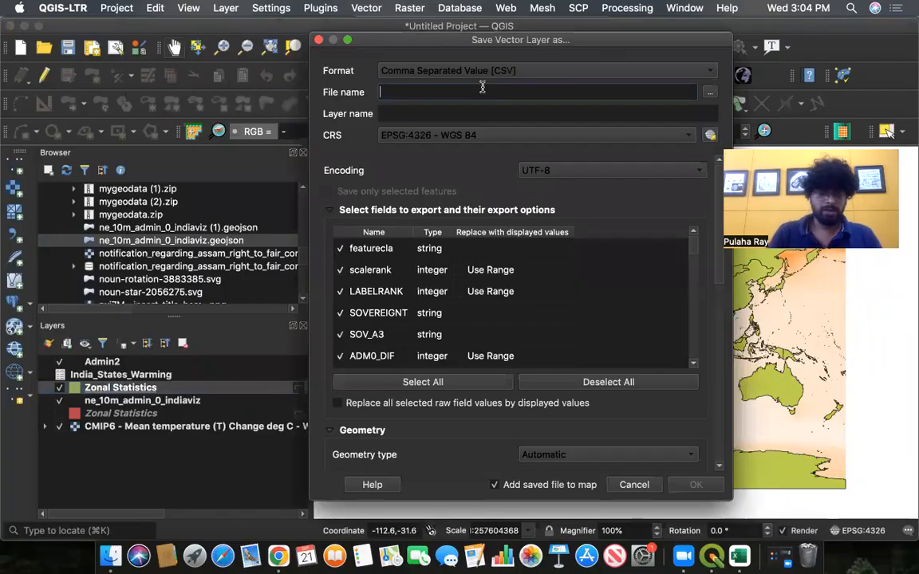
text(Global_warming)
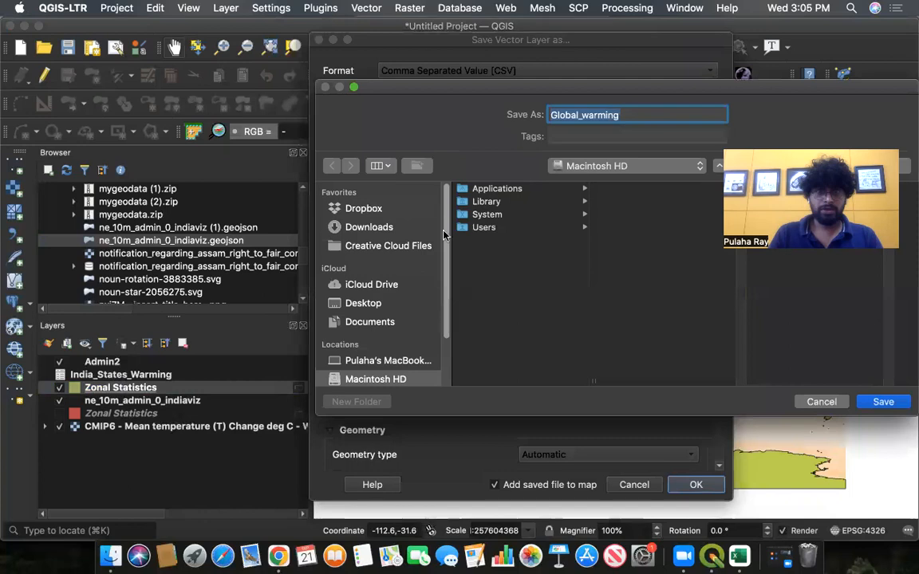
click(363, 302)
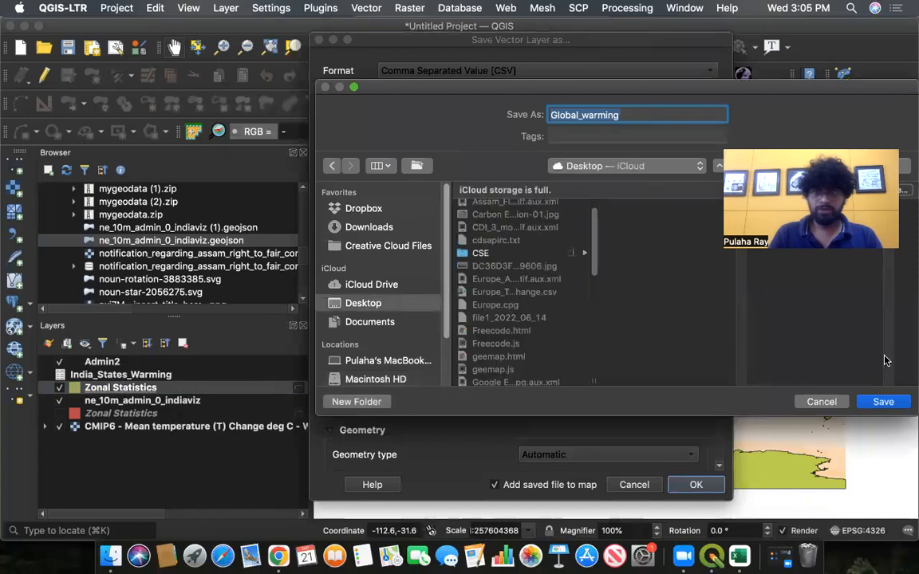
click(884, 403)
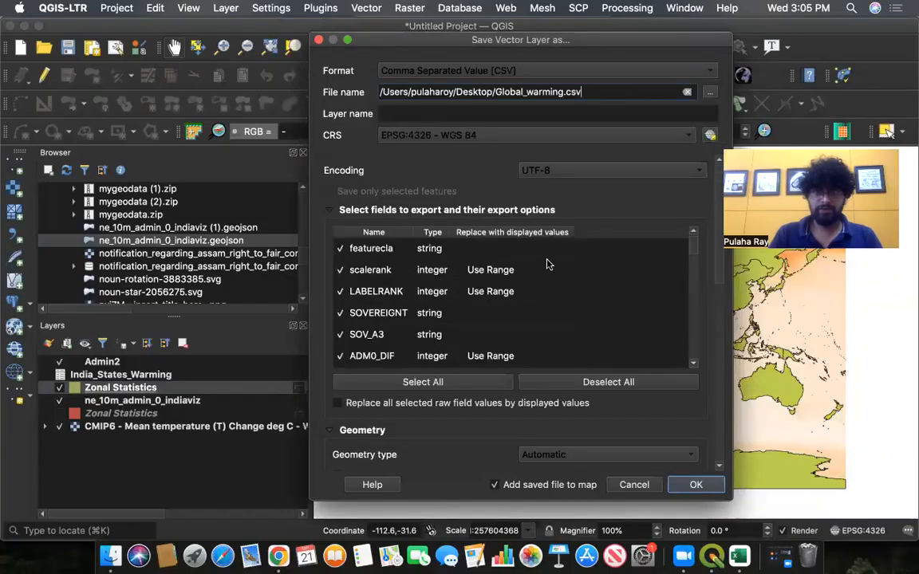
drag(720, 253, 722, 197)
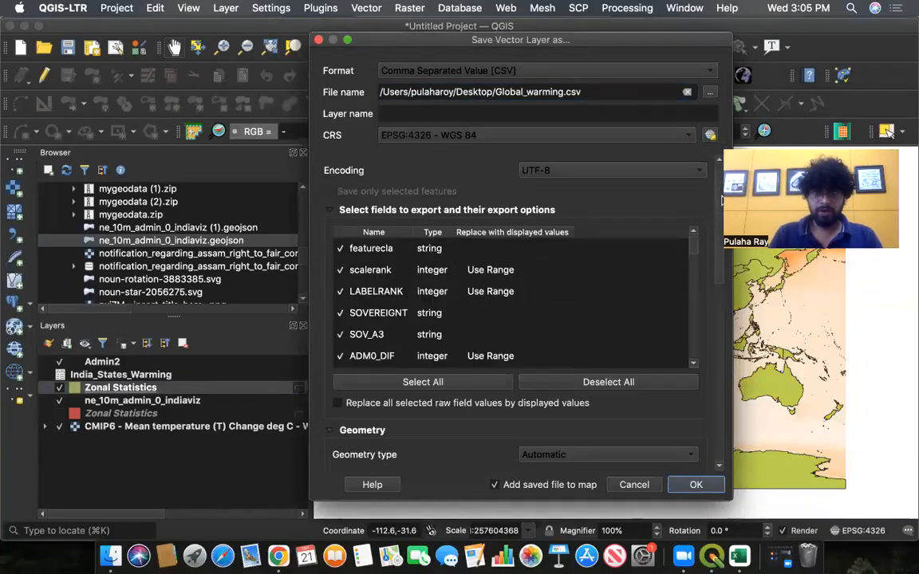
click(698, 486)
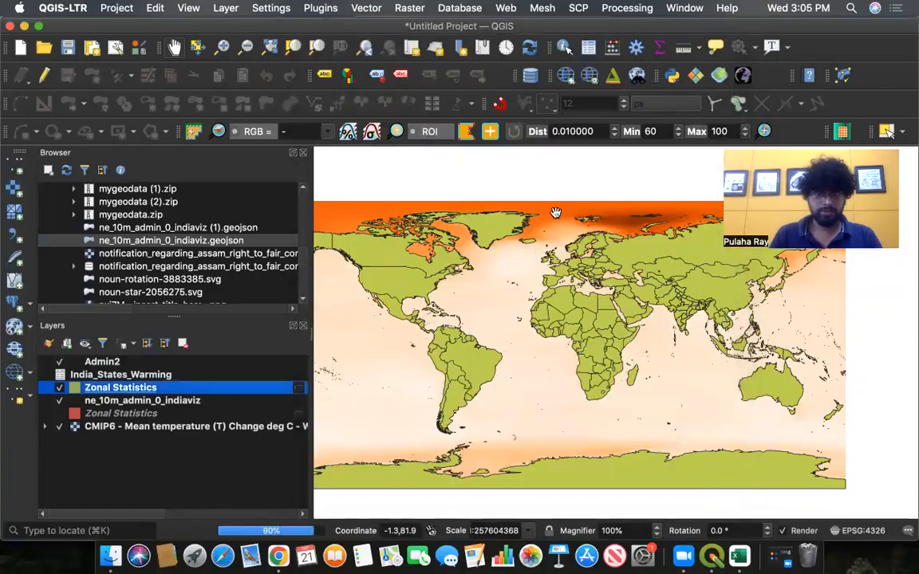
- Minimize QGIS and Excel, closing Excel's open file dialogs, to reach the Desktop
click(25, 26)
click(30, 34)
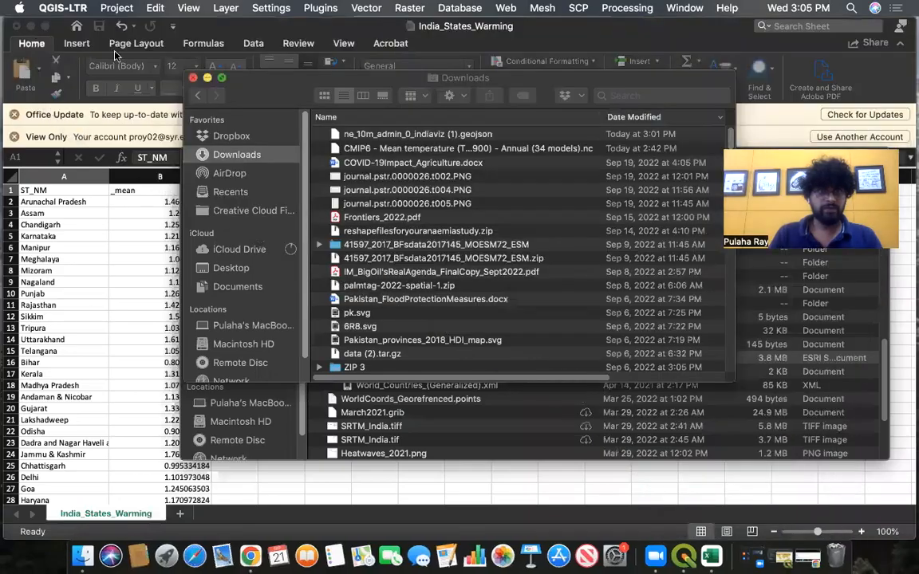
click(208, 77)
click(205, 156)
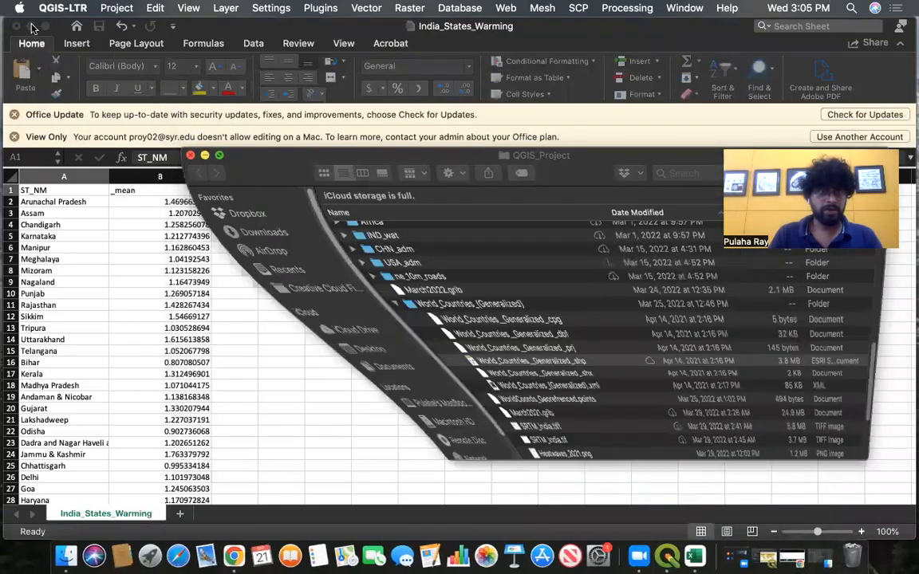
click(31, 26)
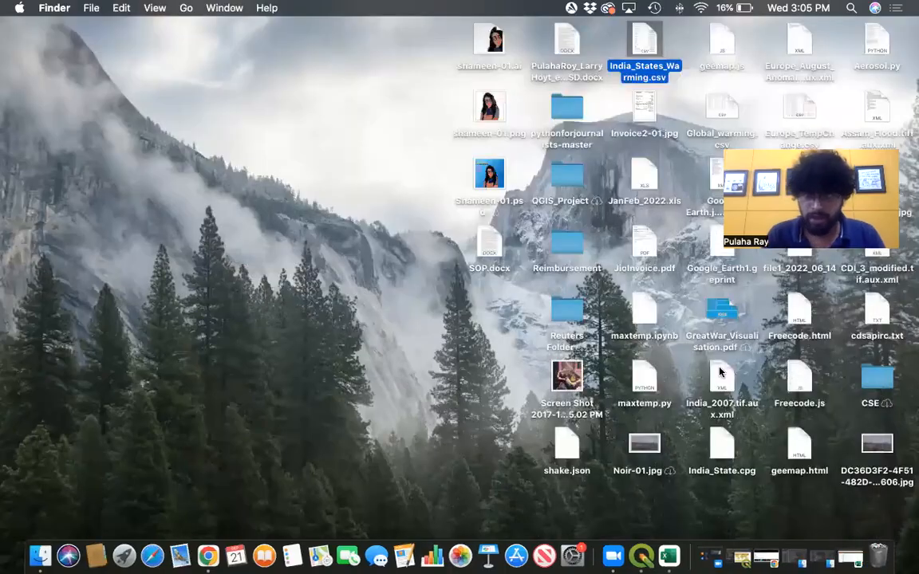
- Browse the Desktop files for the exported Global_warming CSV
click(720, 372)
click(721, 44)
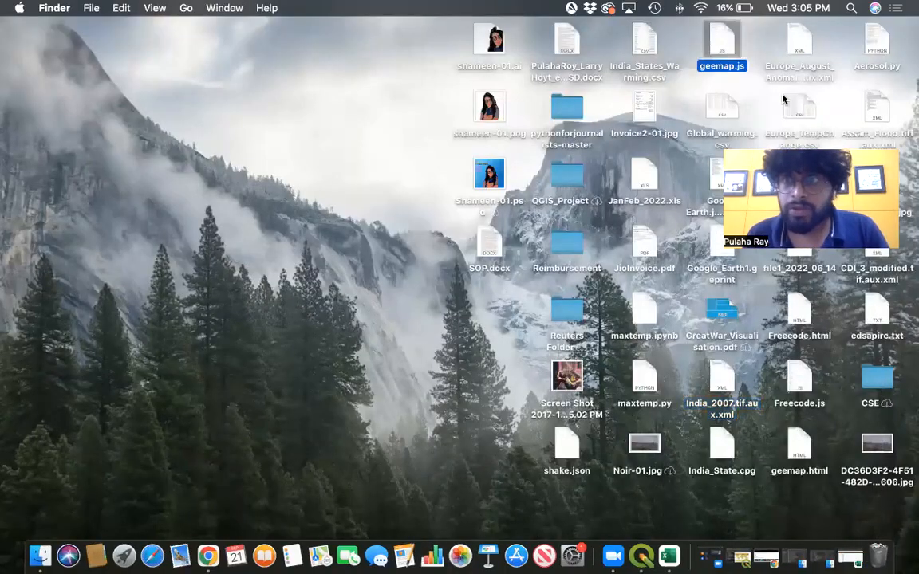
click(810, 316)
click(799, 451)
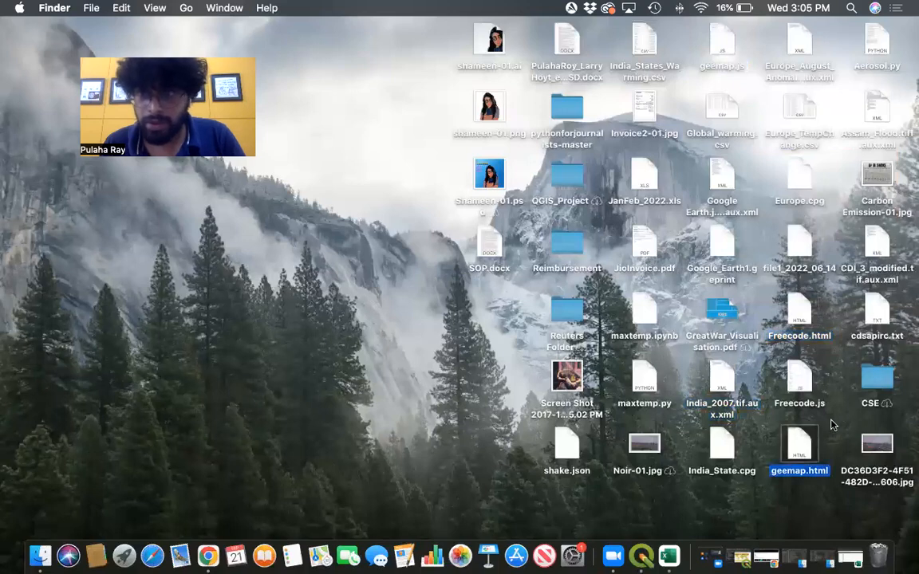
click(877, 315)
click(649, 45)
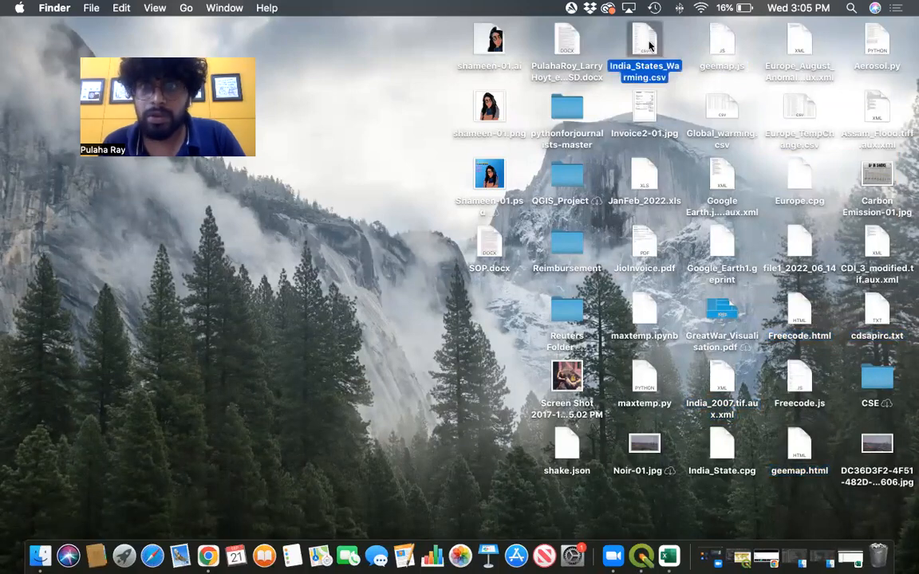
click(723, 40)
click(647, 182)
click(659, 381)
click(768, 384)
click(800, 375)
click(805, 216)
click(791, 109)
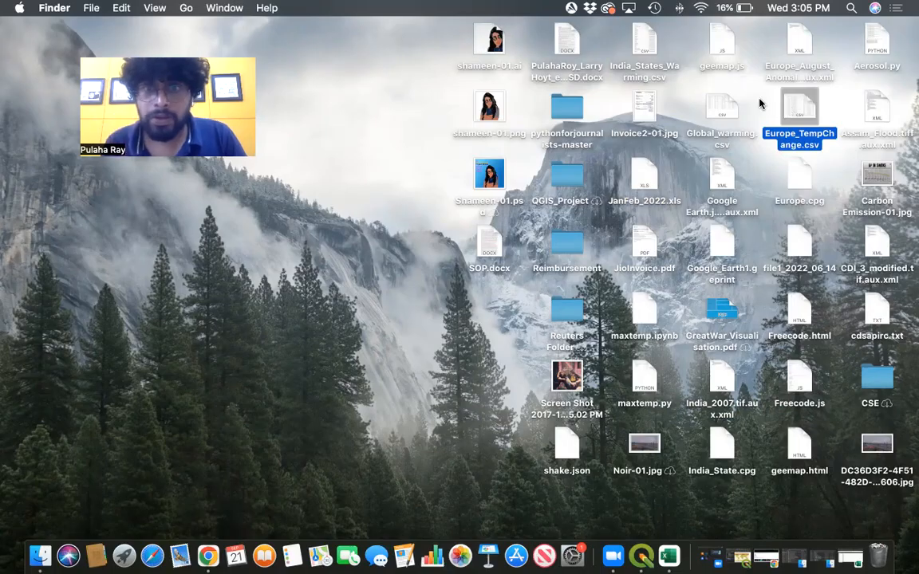
click(645, 44)
click(800, 448)
click(646, 381)
click(878, 312)
click(645, 244)
click(722, 253)
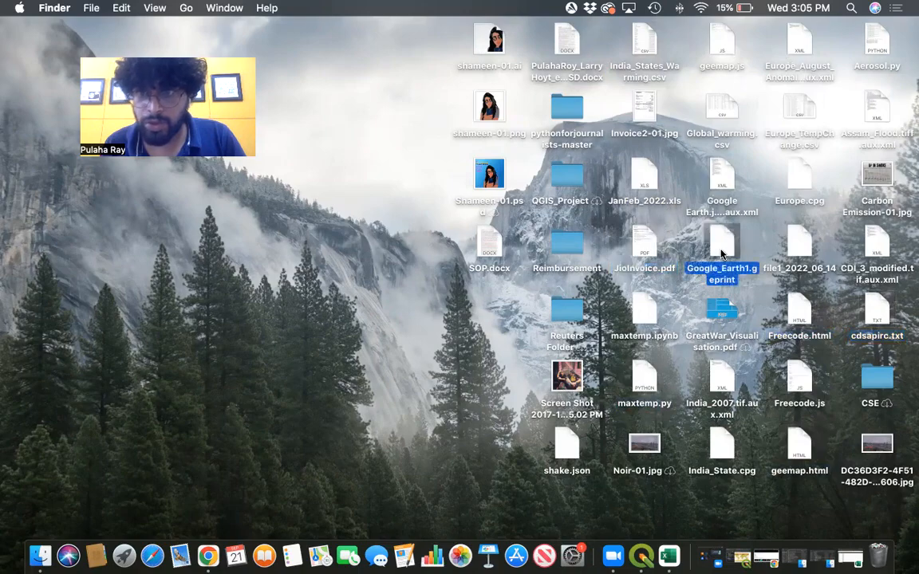
click(650, 557)
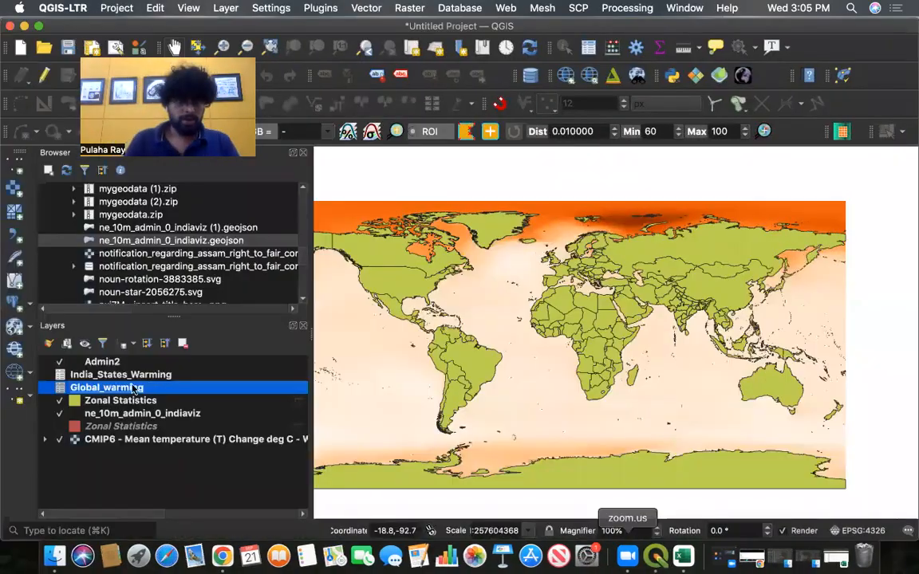
right_click(136, 388)
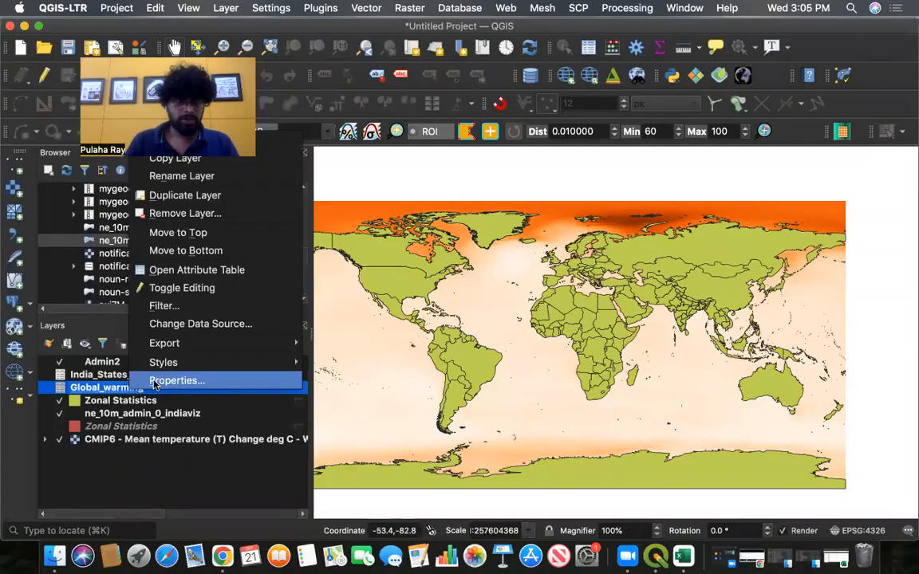
mouse_move(165, 352)
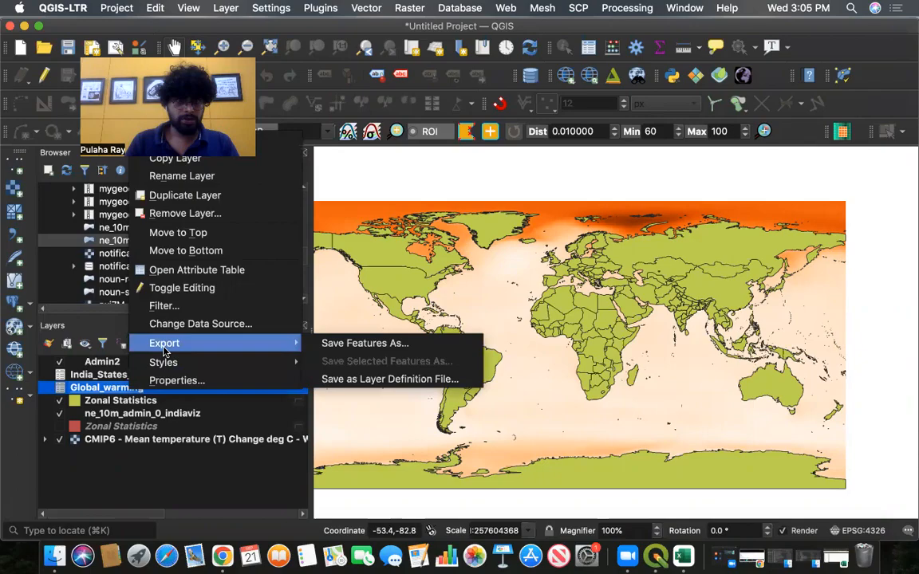
click(162, 402)
right_click(162, 403)
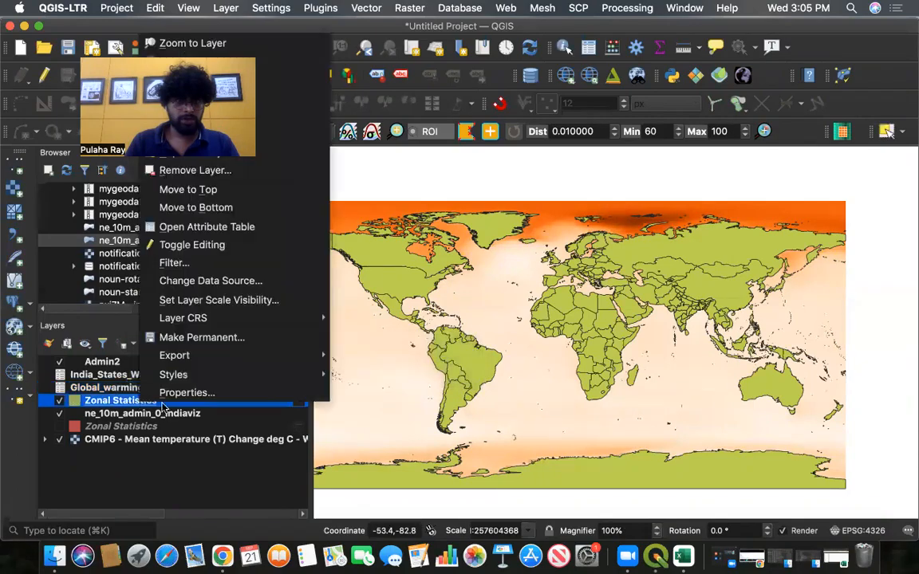
mouse_move(226, 357)
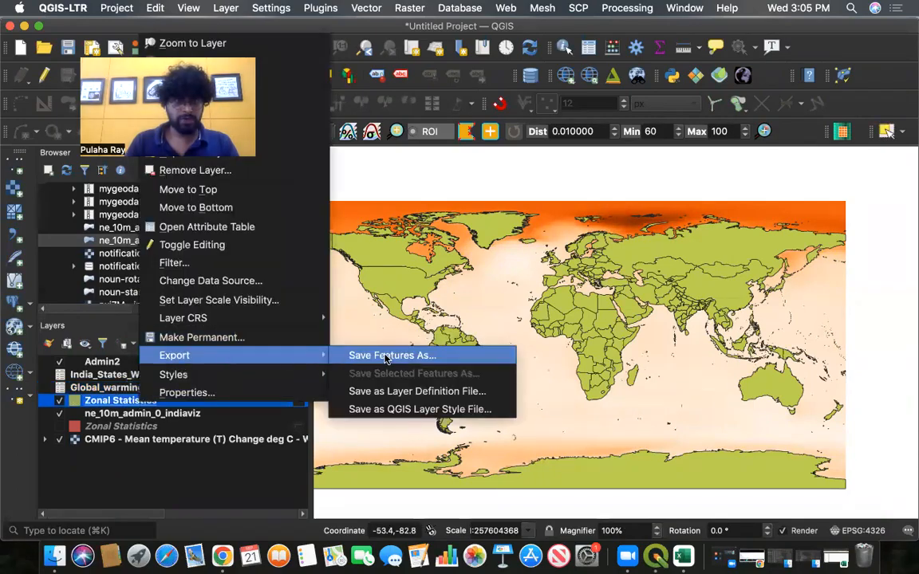
click(386, 356)
click(317, 39)
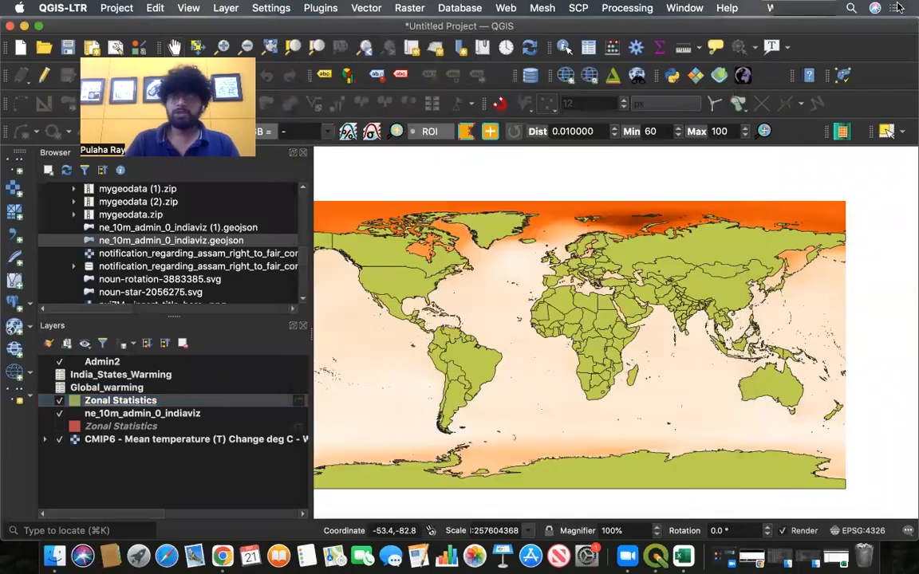
- Search the computer for Global_warming.csv and open it in Excel
click(851, 8)
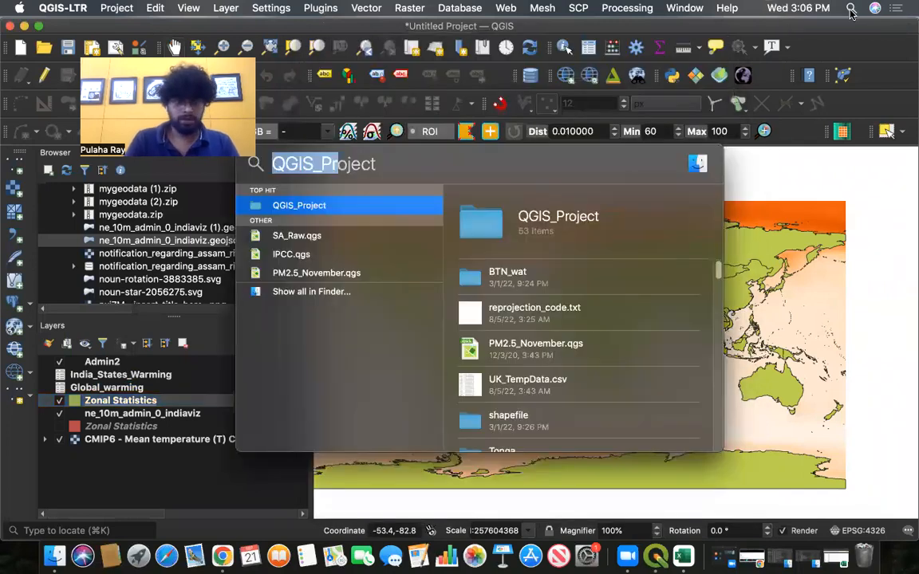
text(Glo)
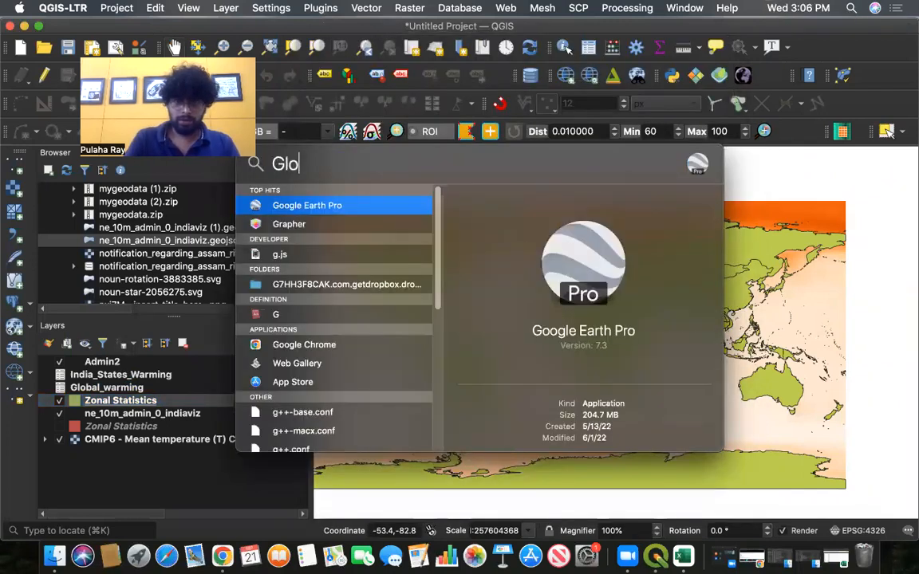
text(bal_)
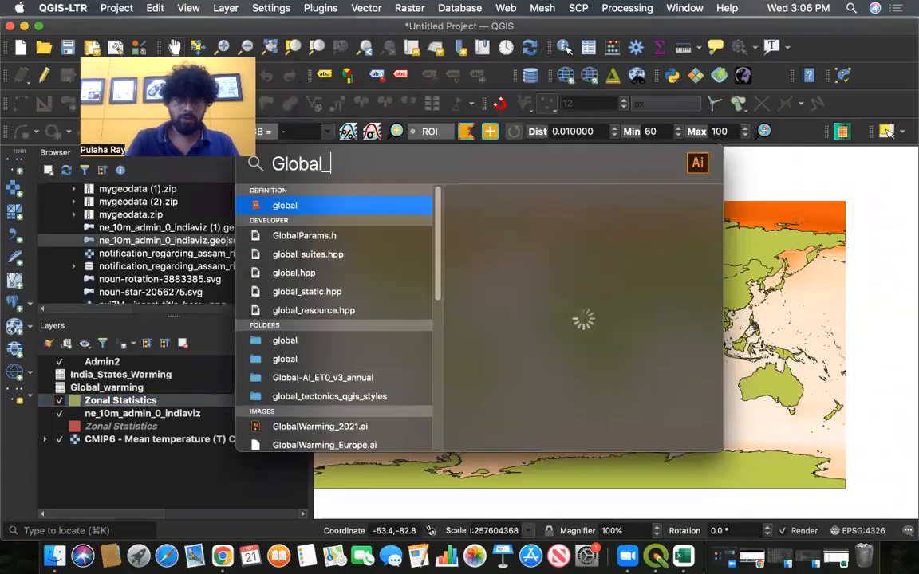
text(war)
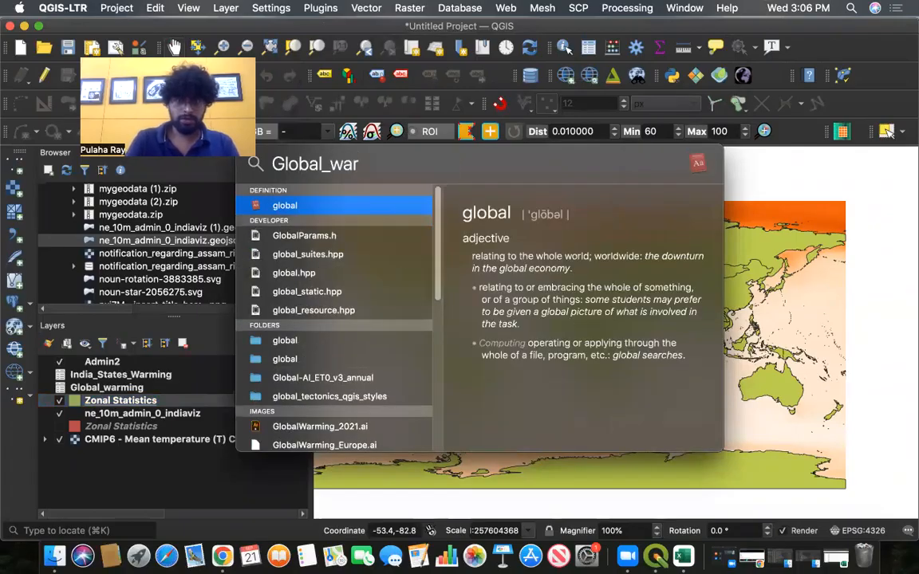
text(ming.csv)
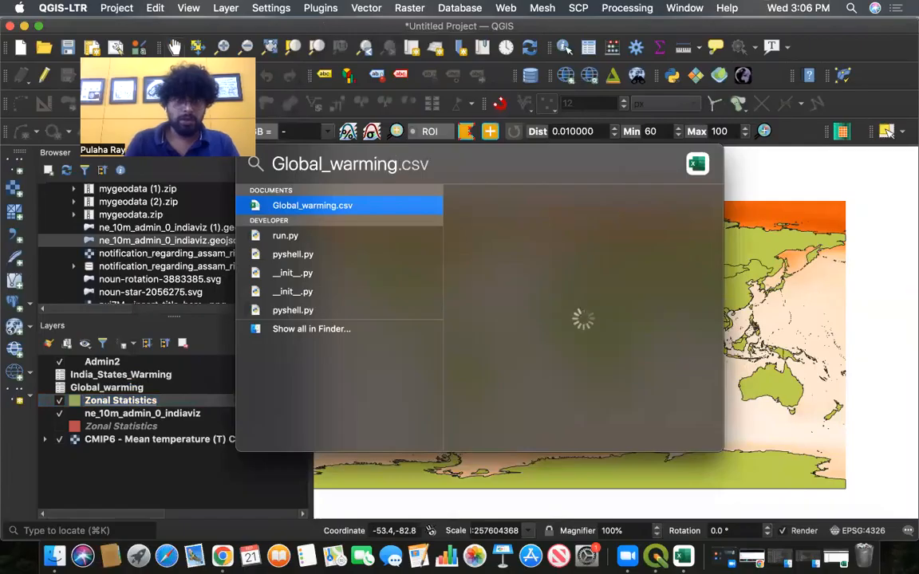
click(316, 207)
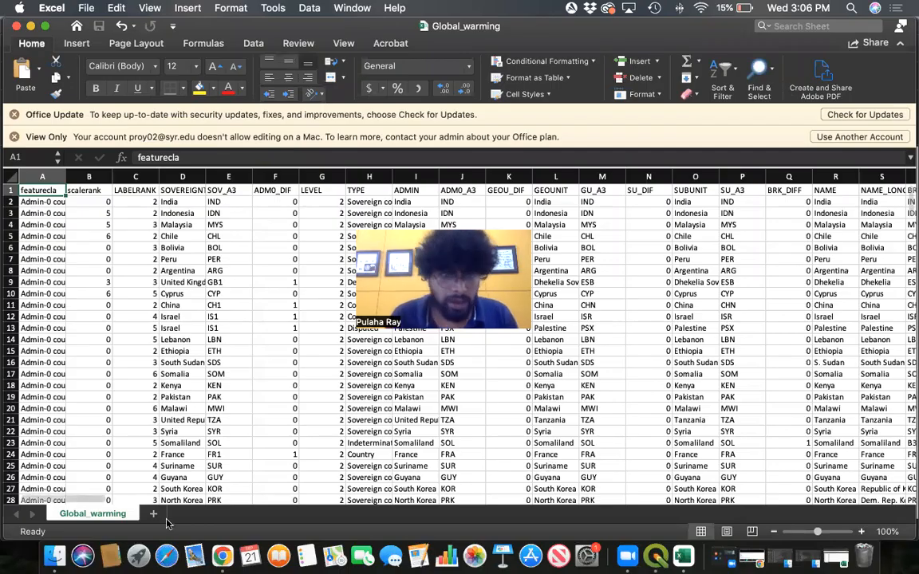
- Scroll across the Global_warming sheet's columns to locate the _mean field
scroll(567, 497, right, 15)
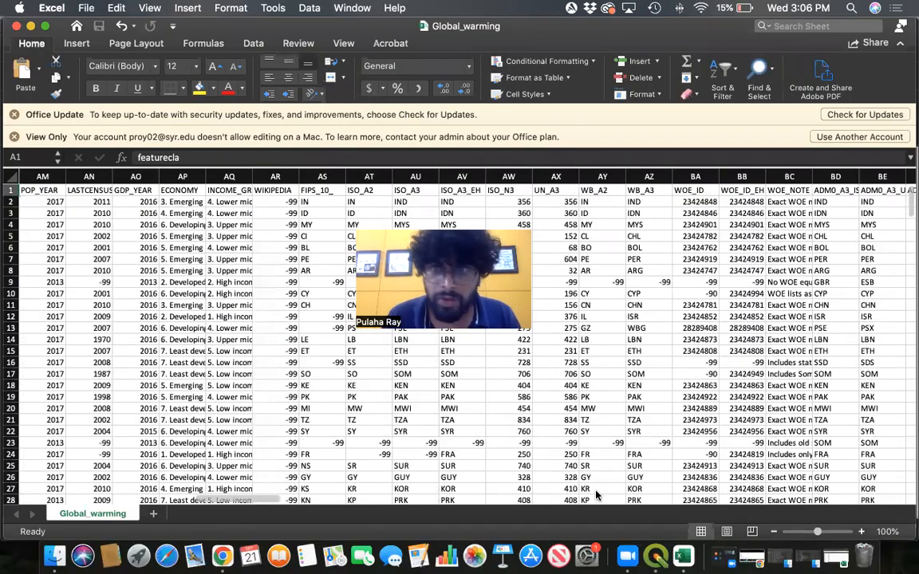
scroll(597, 496, right, 20)
scroll(446, 500, left, 15)
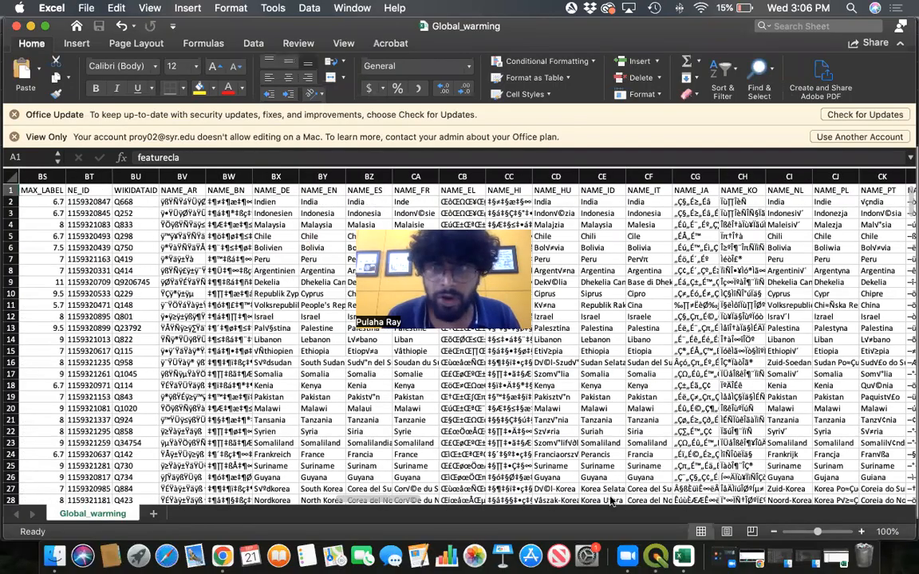
scroll(611, 501, right, 20)
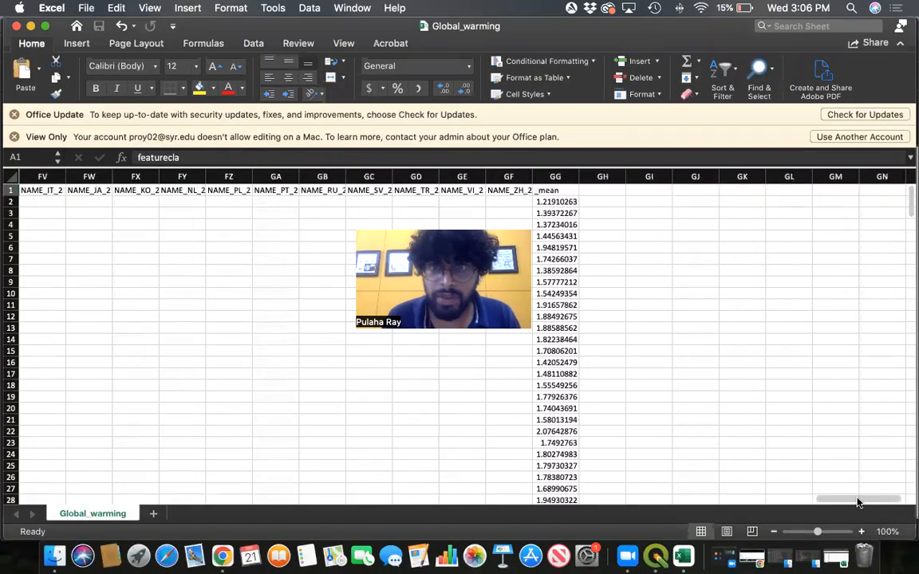
click(555, 176)
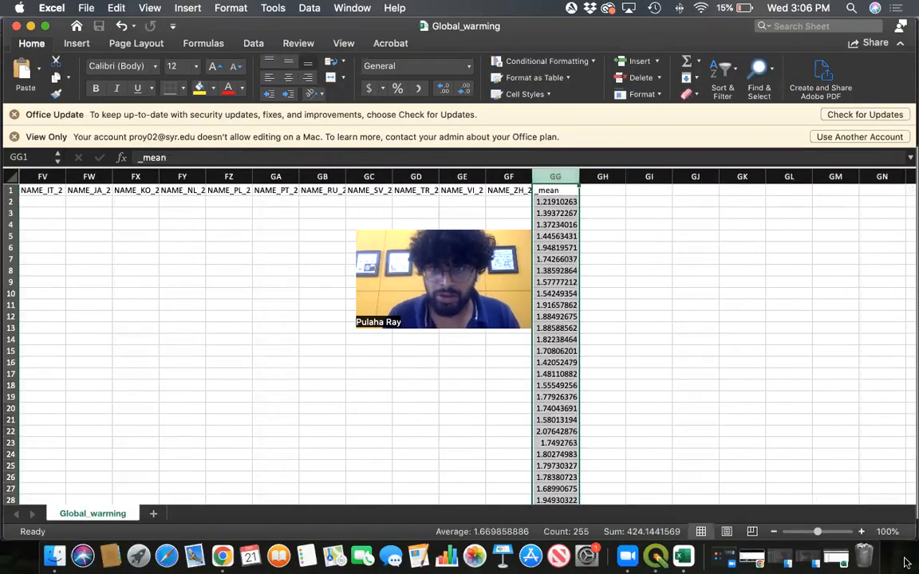
scroll(741, 443, left, 20)
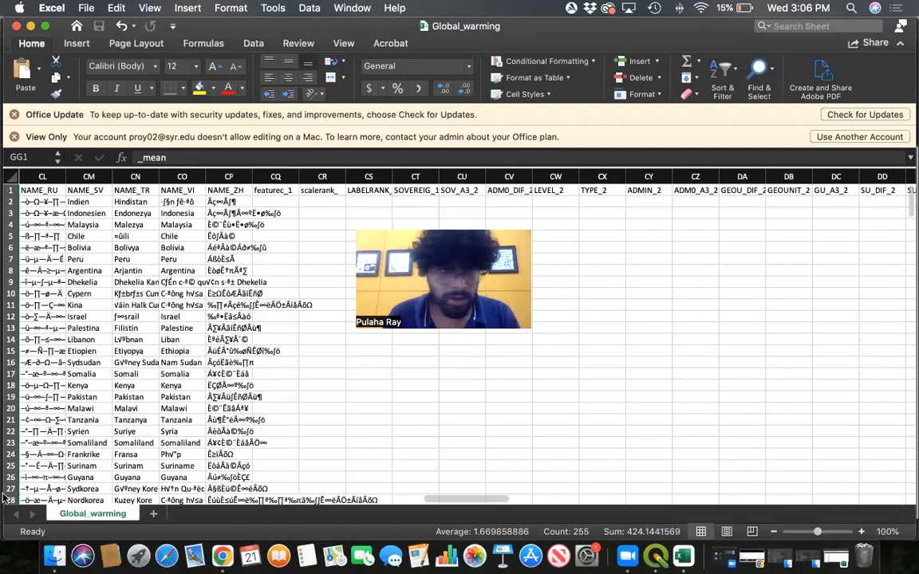
scroll(4, 499, left, 20)
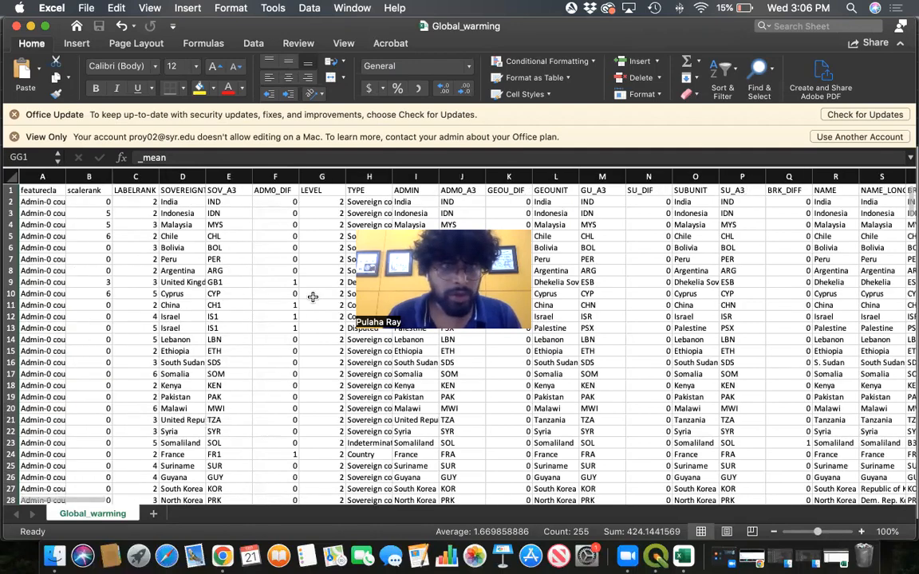
- Widen the SOVEREIGNT column, then select and copy the SOVEREIGNT and _mean columns together
drag(244, 177, 244, 181)
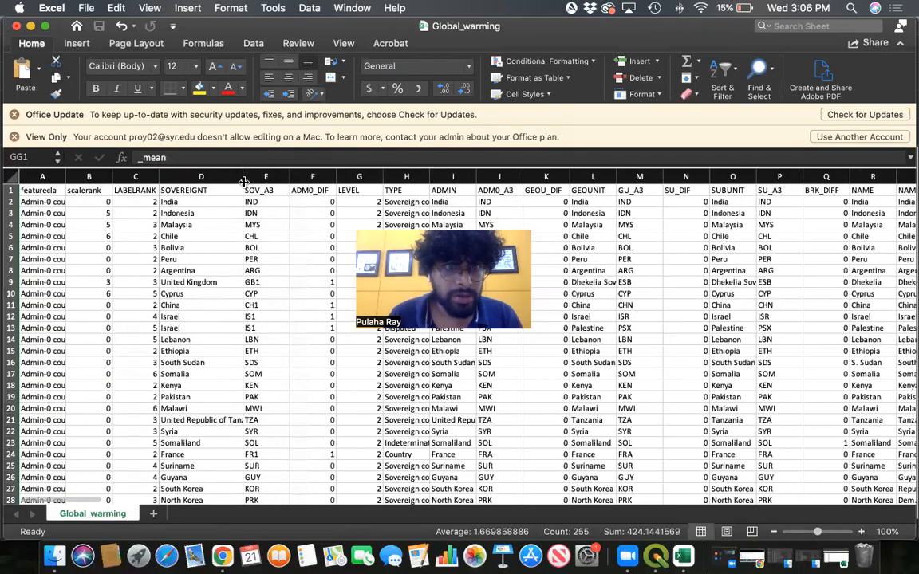
click(194, 177)
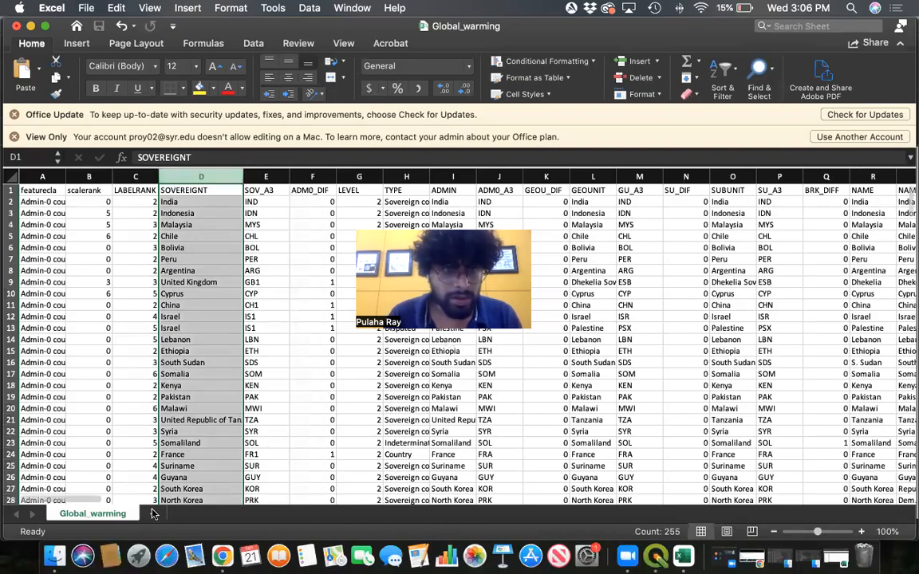
scroll(90, 501, right, 7)
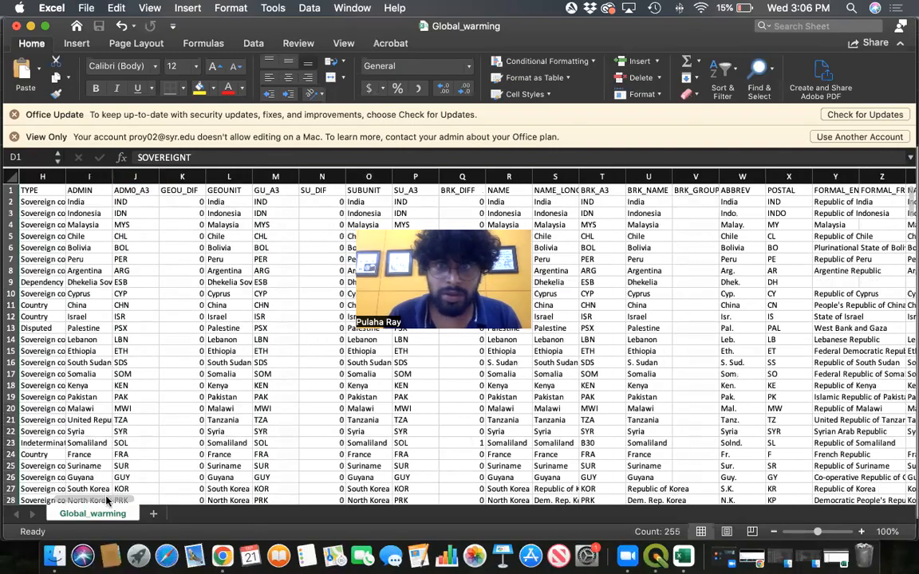
scroll(90, 501, left, 6)
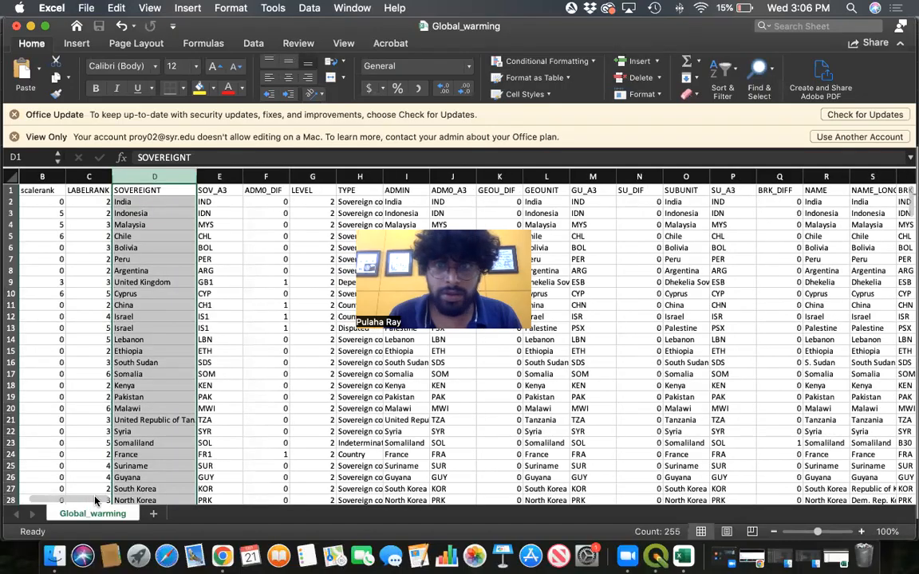
scroll(100, 501, right, 3)
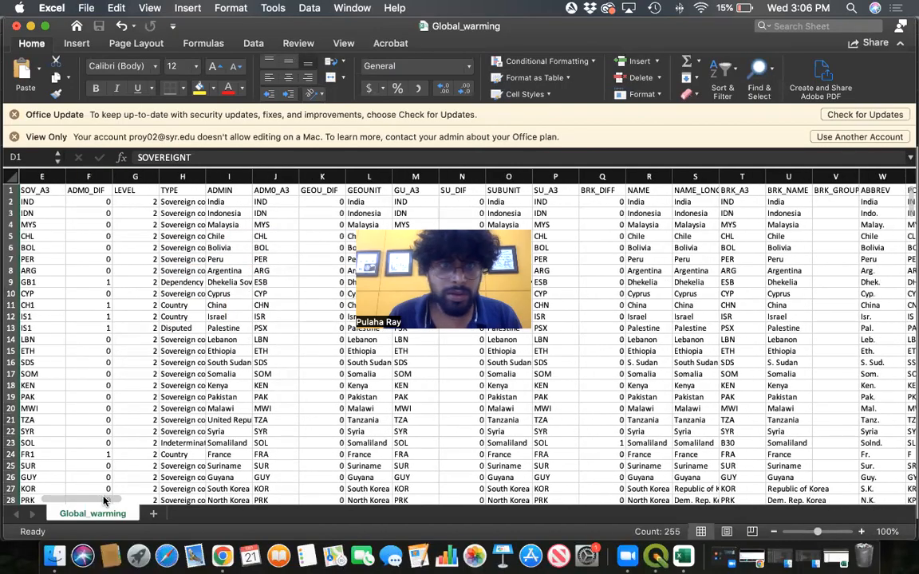
drag(118, 500, 864, 496)
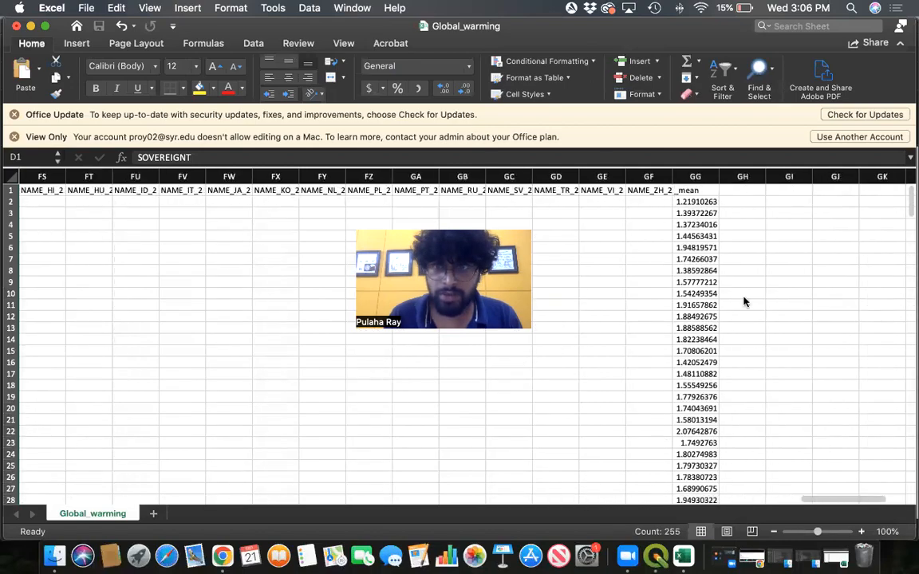
click(709, 175)
key(super+c)
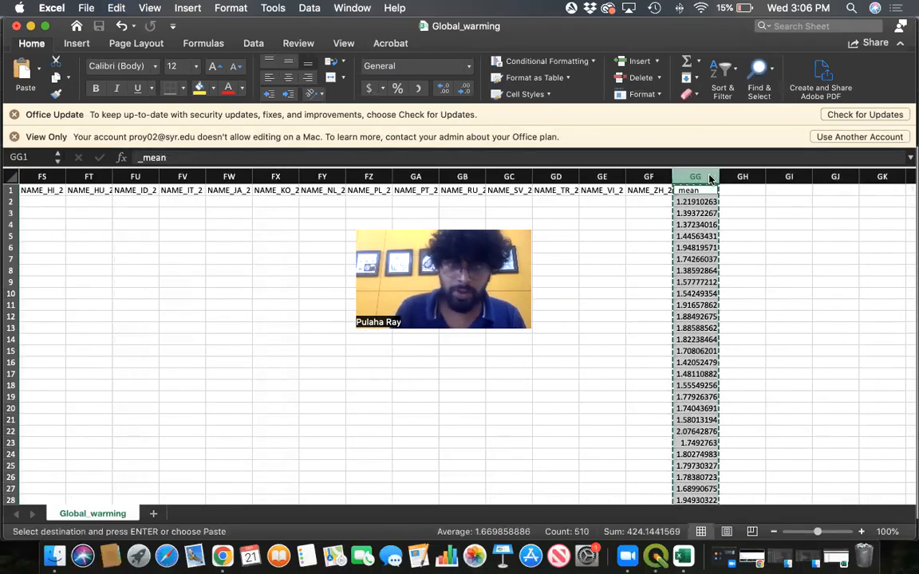
- Paste the copied SOVEREIGNT and _mean columns into a new sheet and widen both columns
click(151, 507)
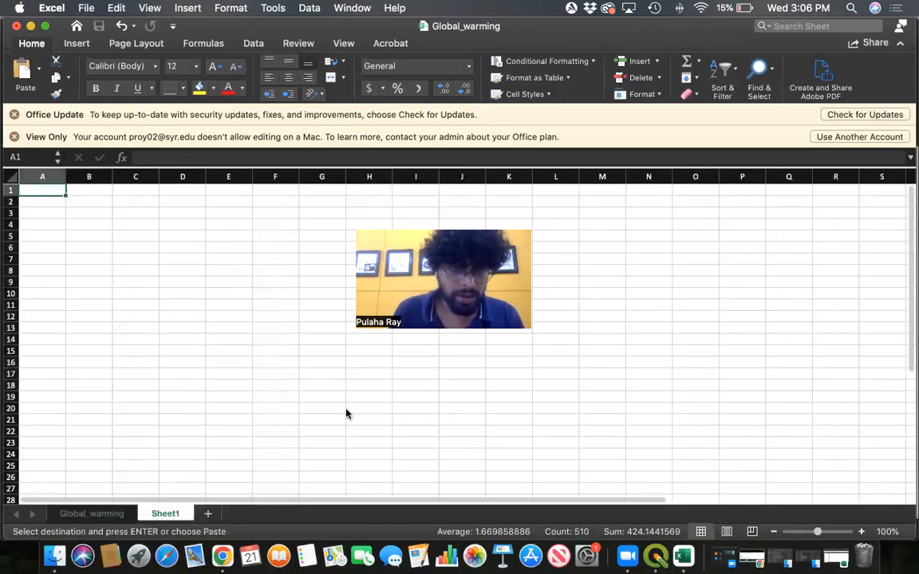
key(super+v)
click(313, 363)
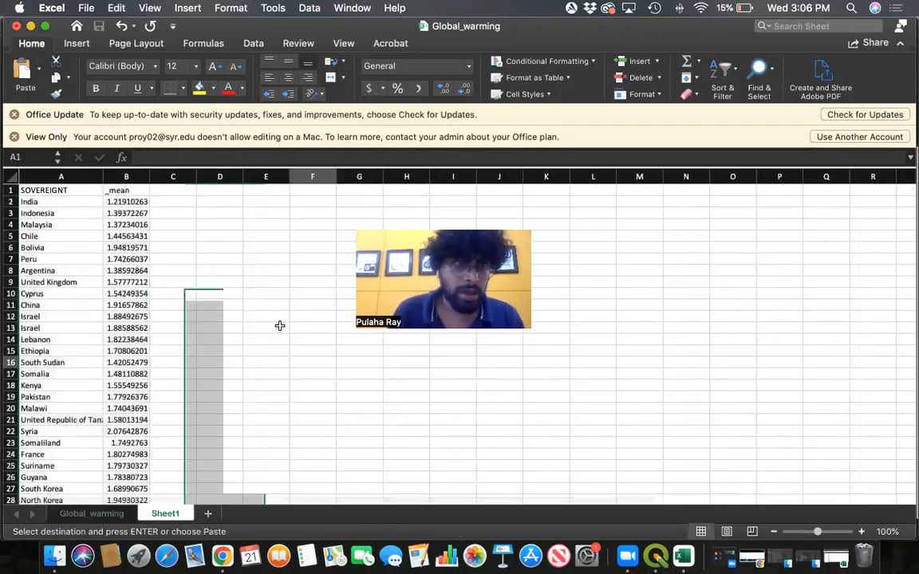
drag(150, 176, 201, 180)
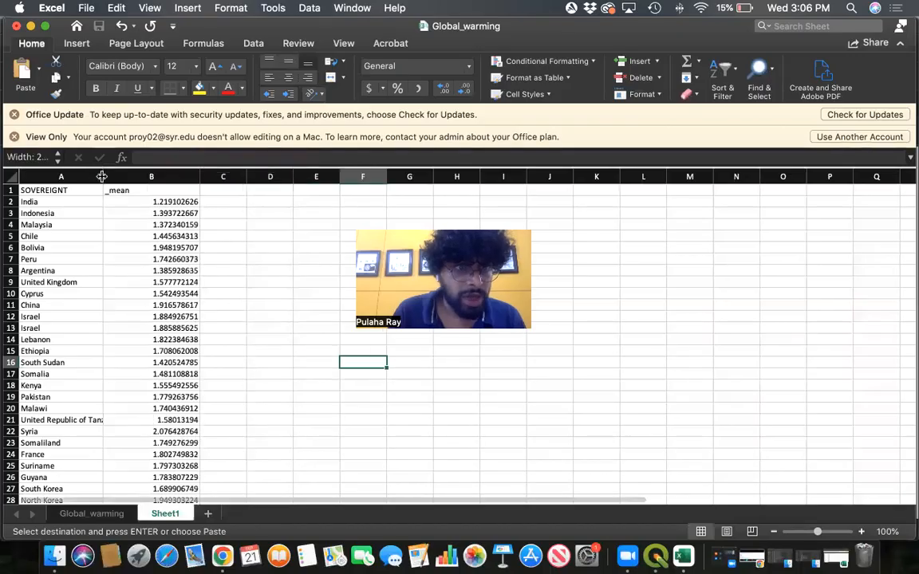
drag(103, 178, 136, 178)
click(185, 176)
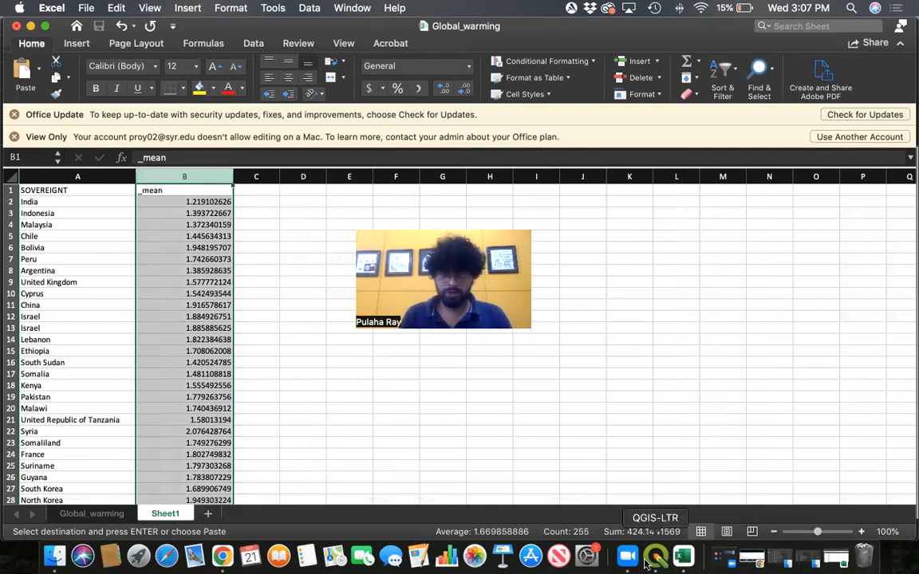
click(627, 556)
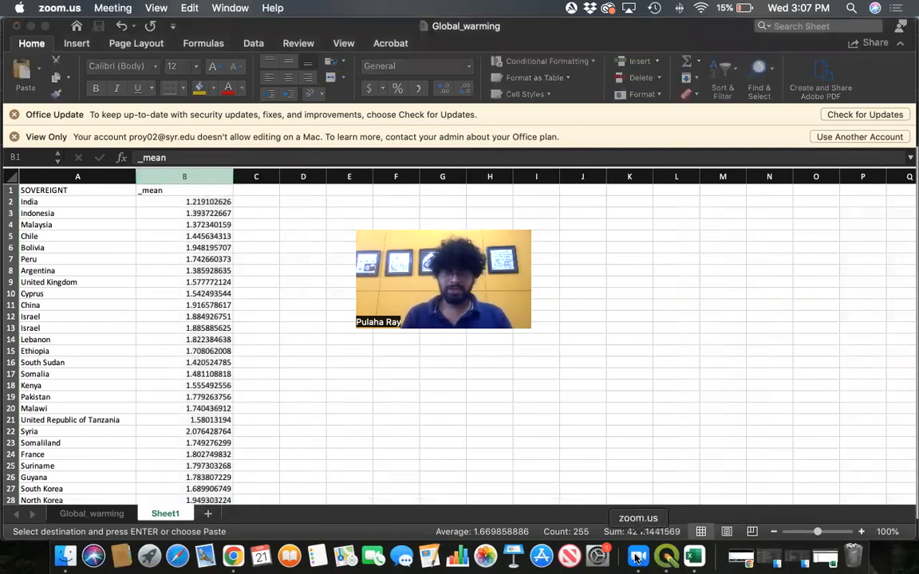
click(670, 559)
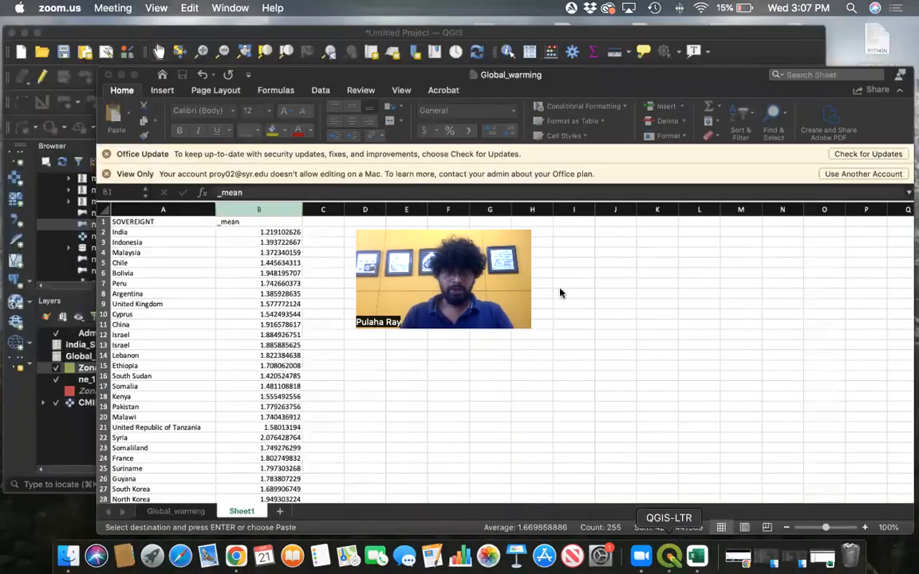
key(ctrl+Up)
click(321, 418)
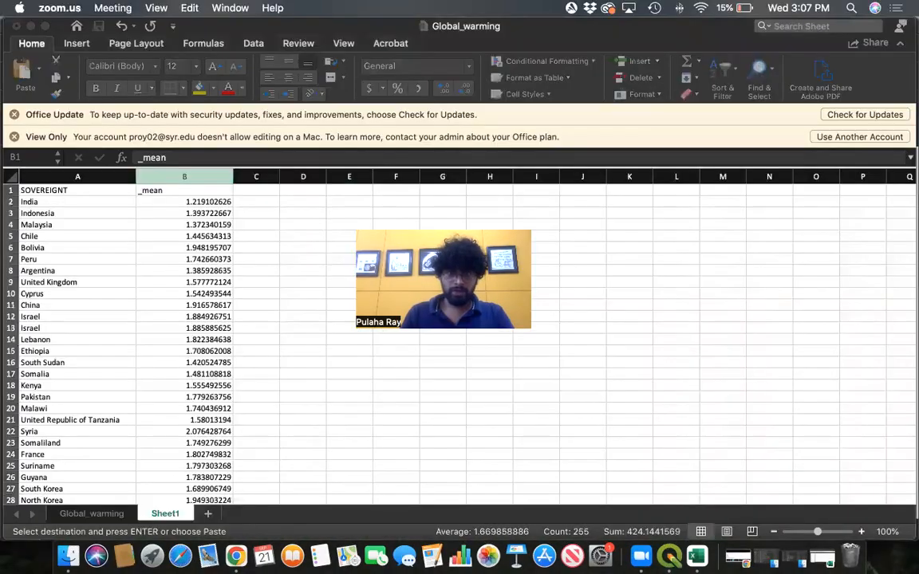